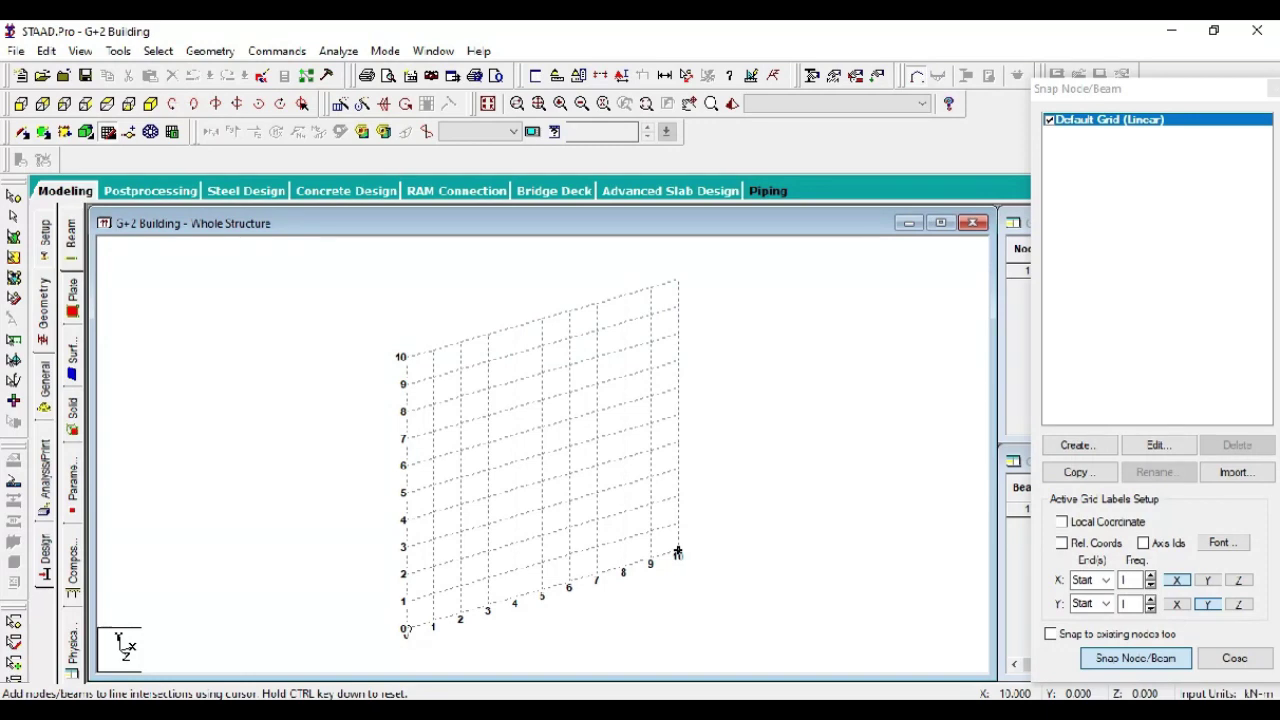
- Launch the Structure Wizard, switch to Frame Models and open the Bay Frame parameters
{"action": "left_click", "coordinate": [210, 50]}
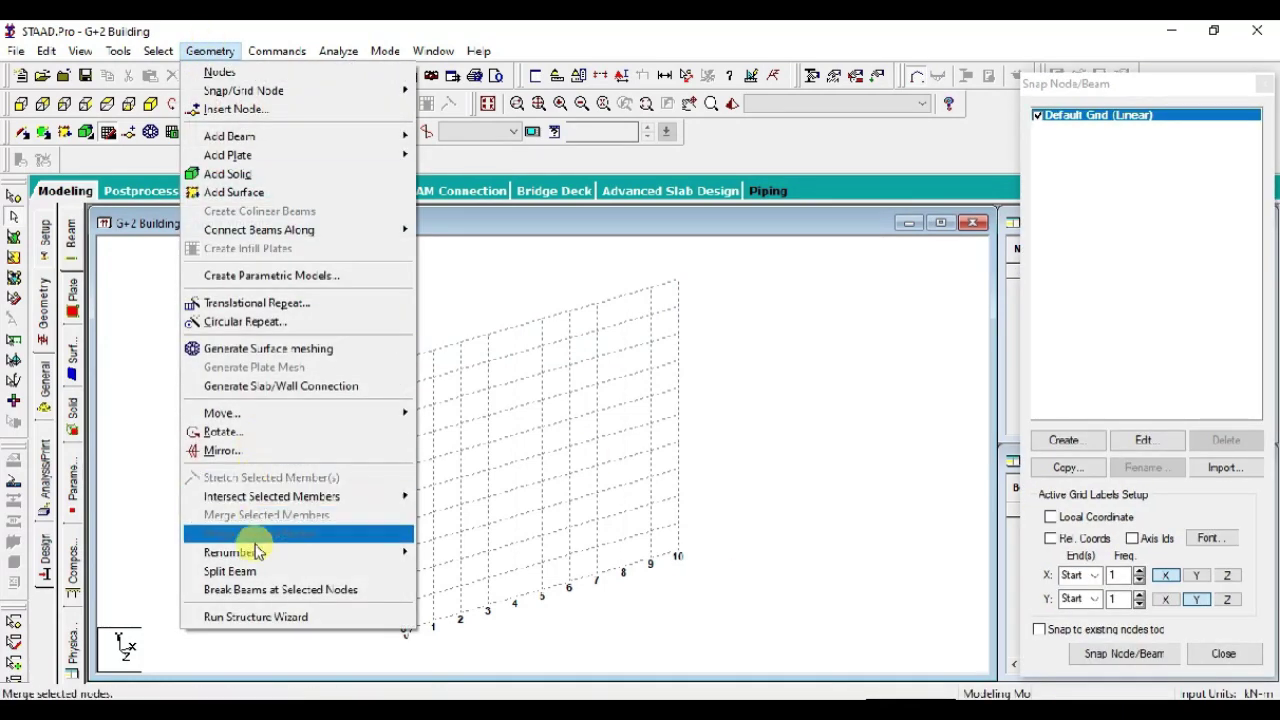
{"action": "left_click", "coordinate": [252, 616]}
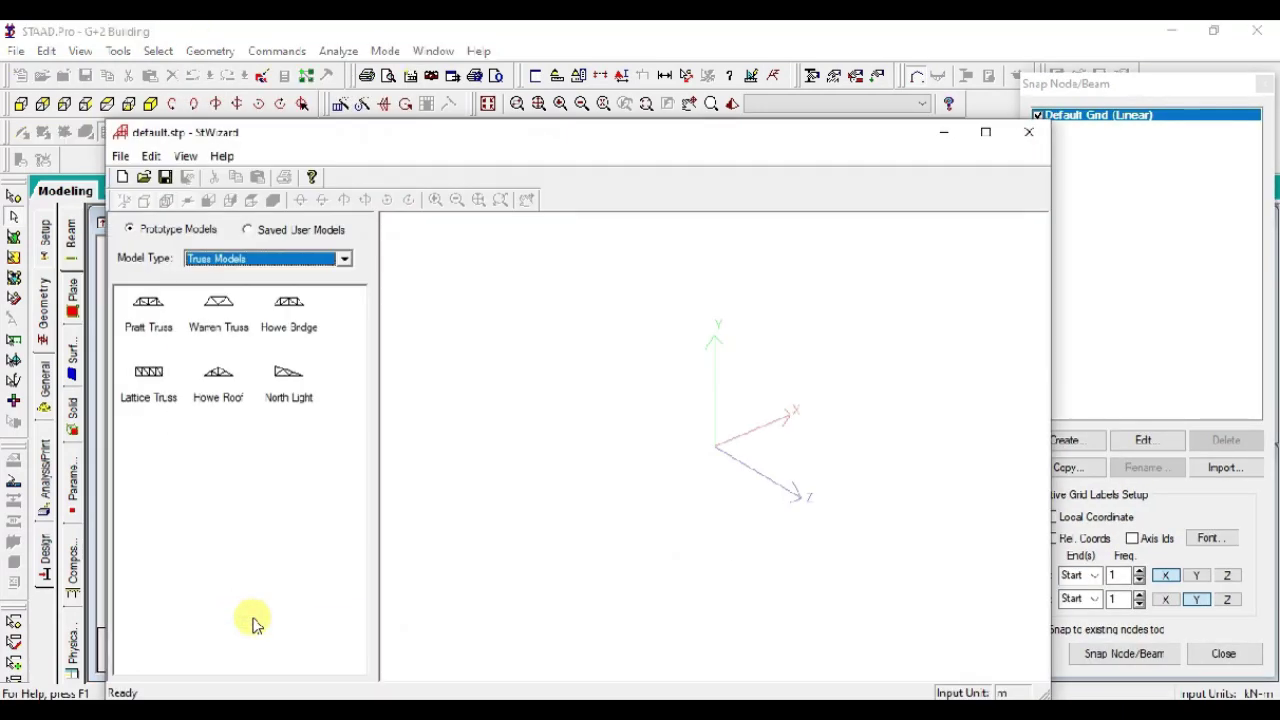
{"action": "left_click", "coordinate": [235, 259]}
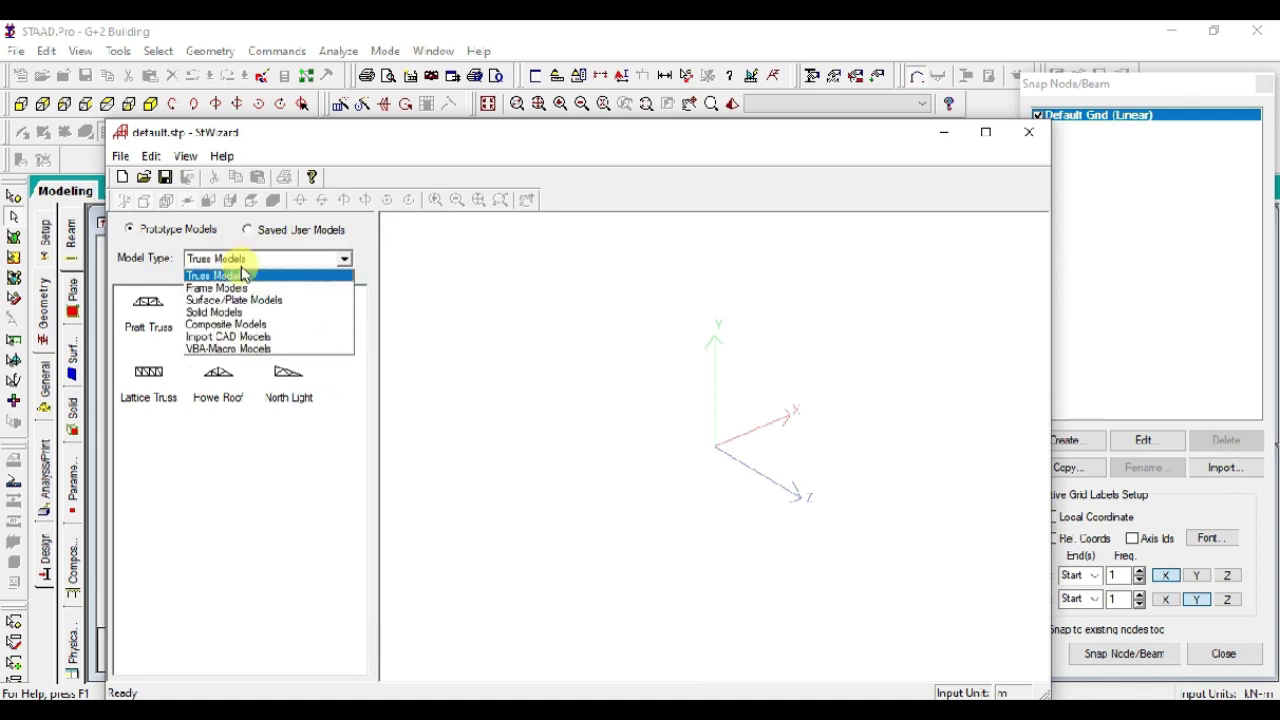
{"action": "left_click", "coordinate": [241, 296]}
{"action": "left_click", "coordinate": [147, 314]}
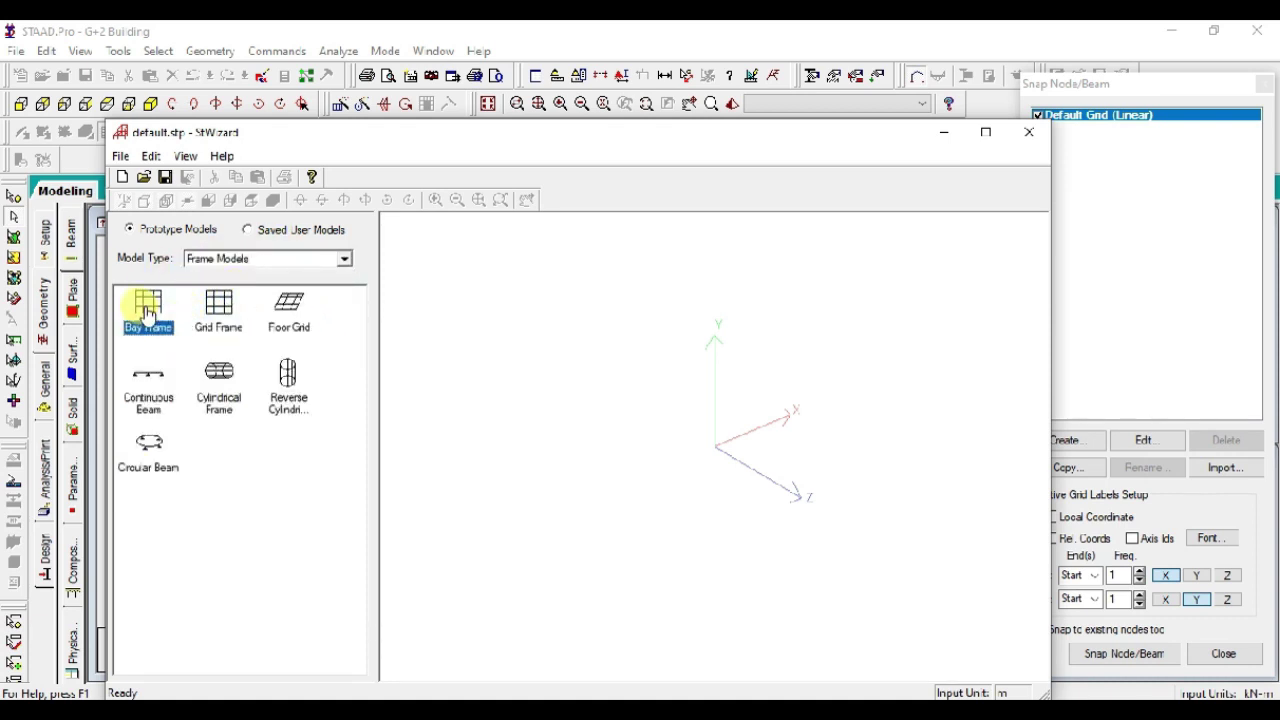
{"action": "double_click", "coordinate": [147, 314]}
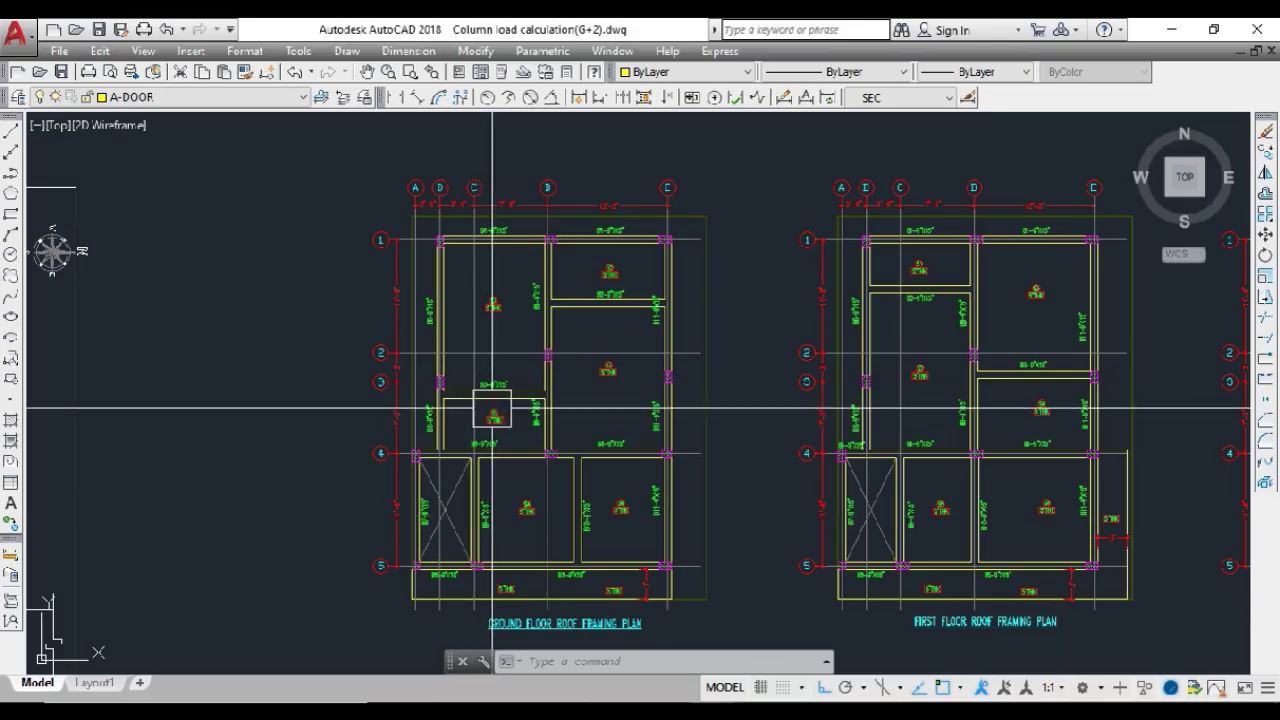
- Pan and zoom the AutoCAD drawing down to the ground floor column layout and its grid dimensions
{"action": "scroll", "coordinate": [480, 212], "scroll_direction": "up", "scroll_amount": 2}
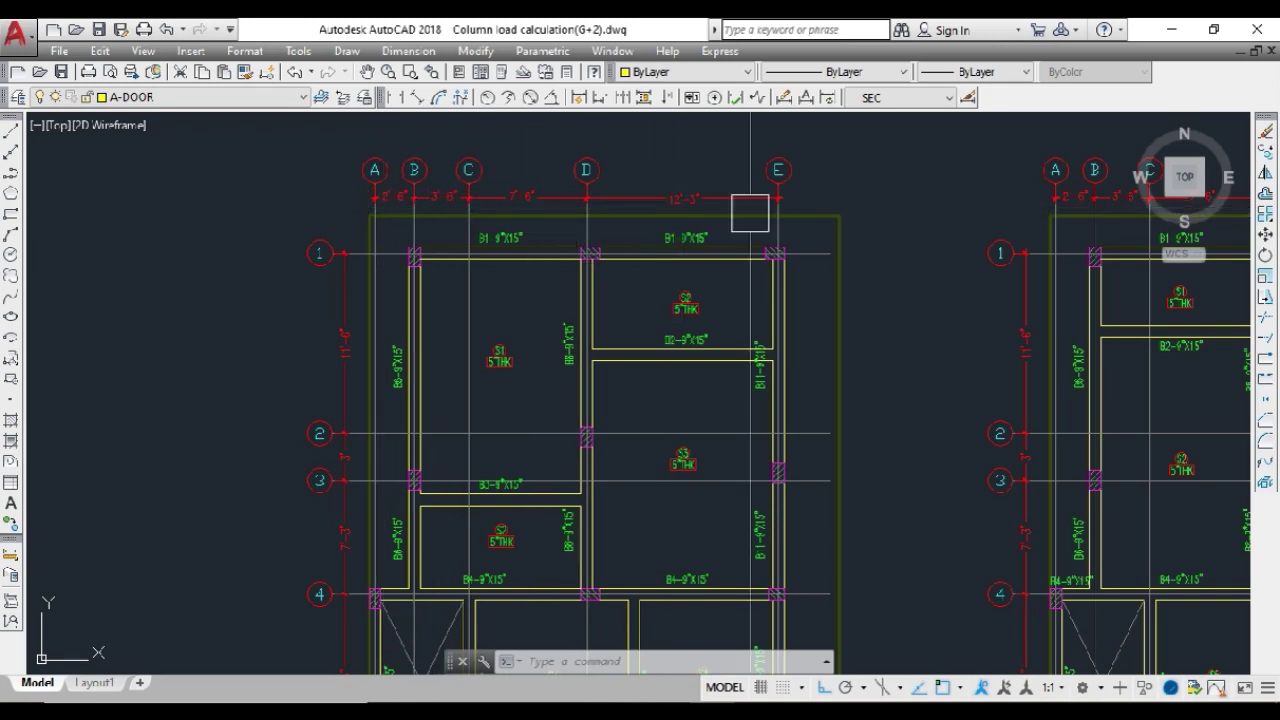
{"action": "middle_click_drag", "start_coordinate": [534, 429], "coordinate": [568, 298]}
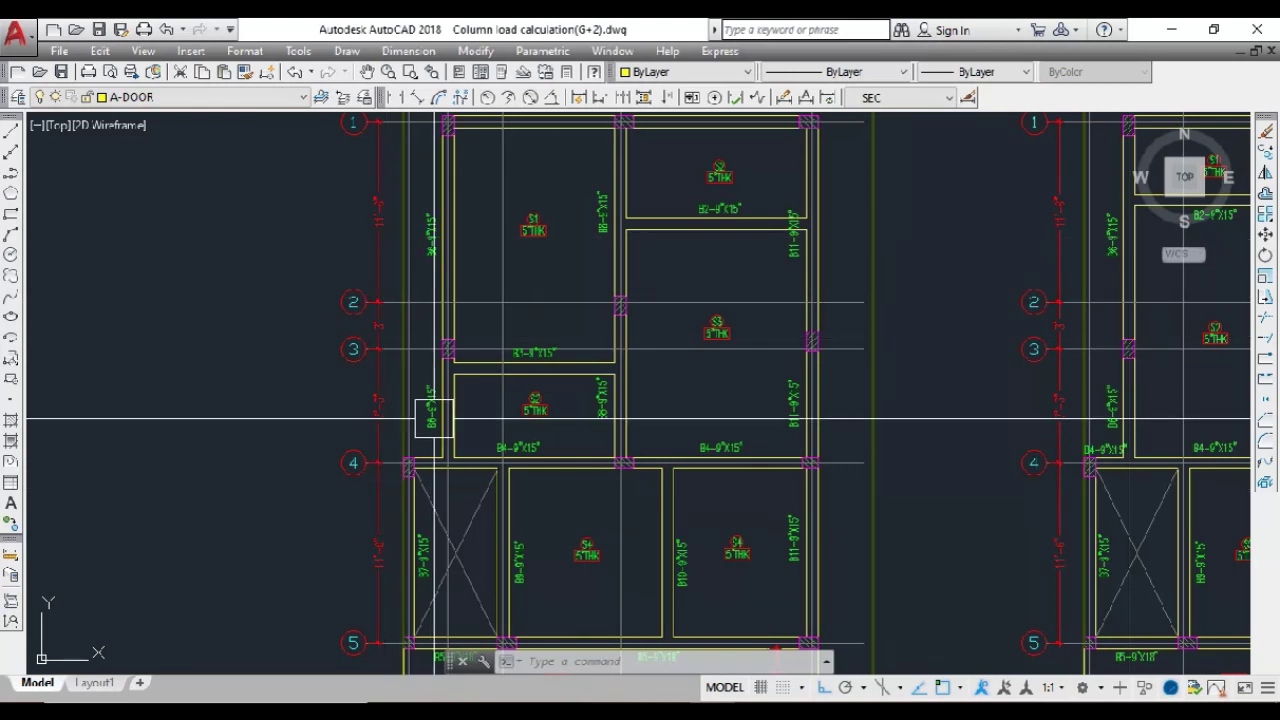
{"action": "scroll", "coordinate": [558, 455], "scroll_direction": "down", "scroll_amount": 5}
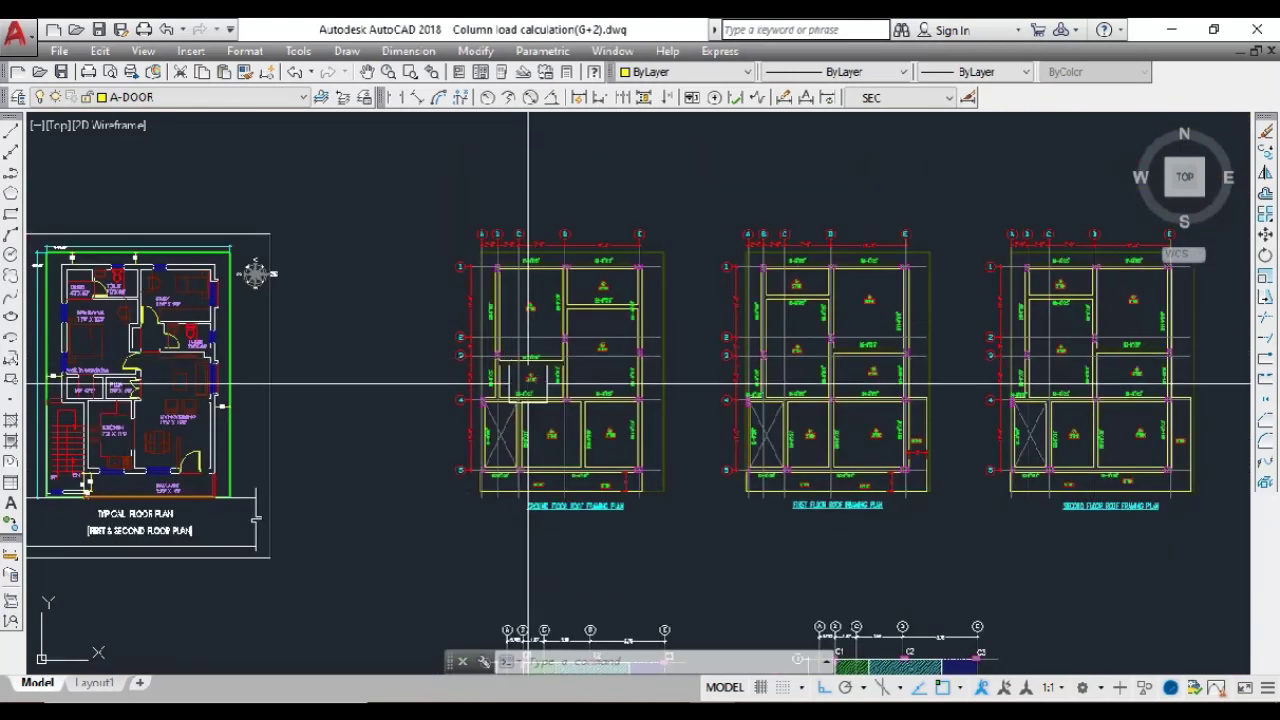
{"action": "scroll", "coordinate": [443, 391], "scroll_direction": "up", "scroll_amount": 5}
{"action": "middle_click_drag", "start_coordinate": [474, 429], "coordinate": [424, 161]}
{"action": "scroll", "coordinate": [497, 195], "scroll_direction": "down", "scroll_amount": 5}
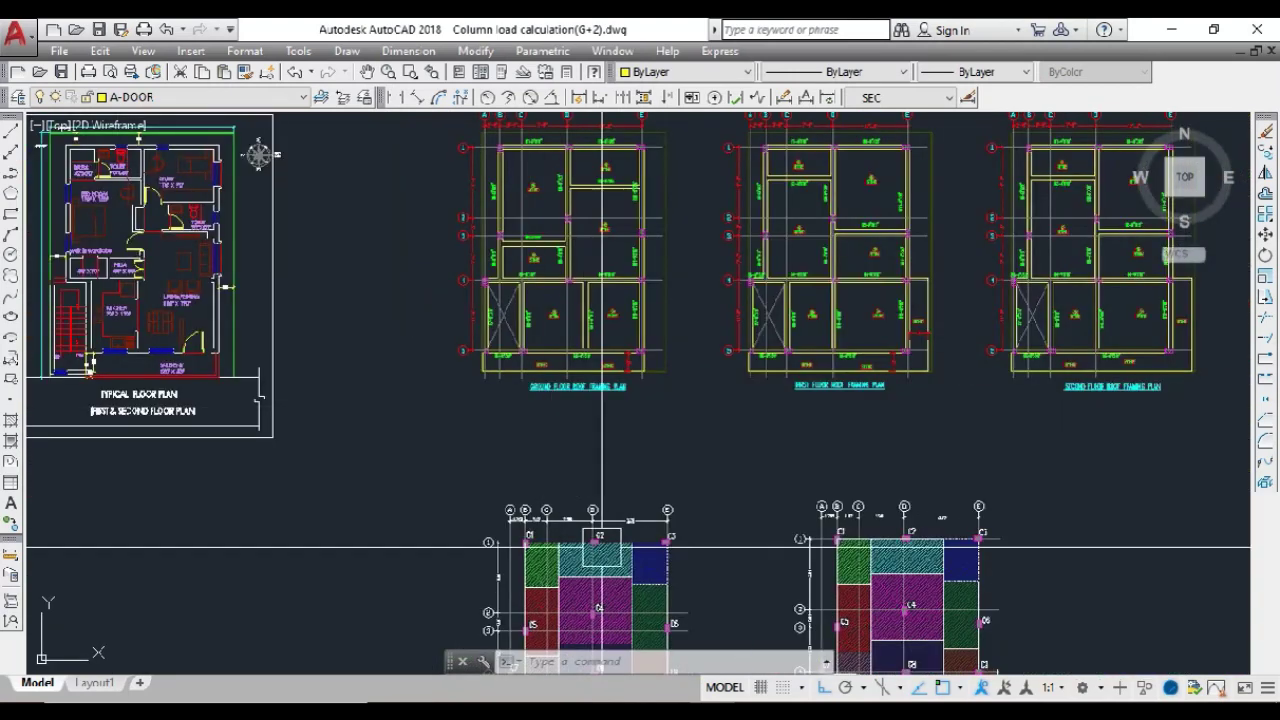
{"action": "middle_click_drag", "start_coordinate": [545, 660], "coordinate": [545, 480]}
{"action": "scroll", "coordinate": [545, 500], "scroll_direction": "up", "scroll_amount": 2}
{"action": "scroll", "coordinate": [537, 484], "scroll_direction": "up", "scroll_amount": 2}
{"action": "middle_click_drag", "start_coordinate": [456, 406], "coordinate": [410, 545]}
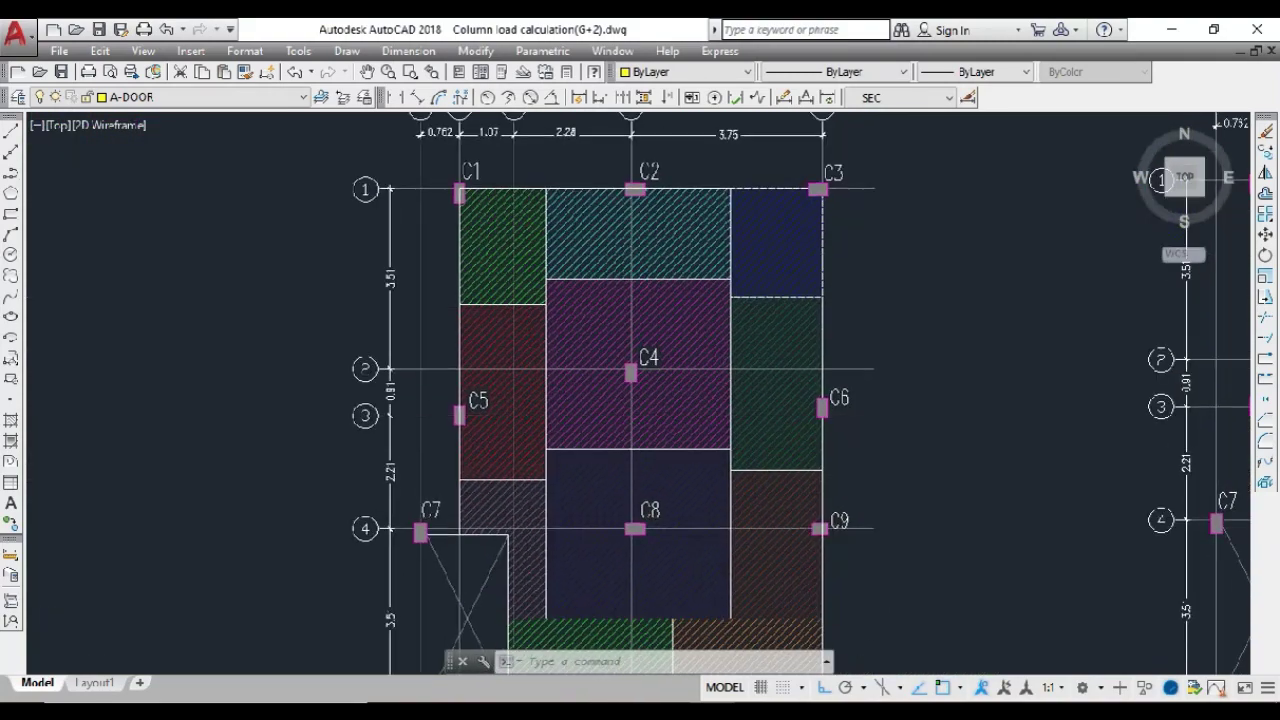
{"action": "middle_click_drag", "start_coordinate": [417, 160], "coordinate": [380, 287]}
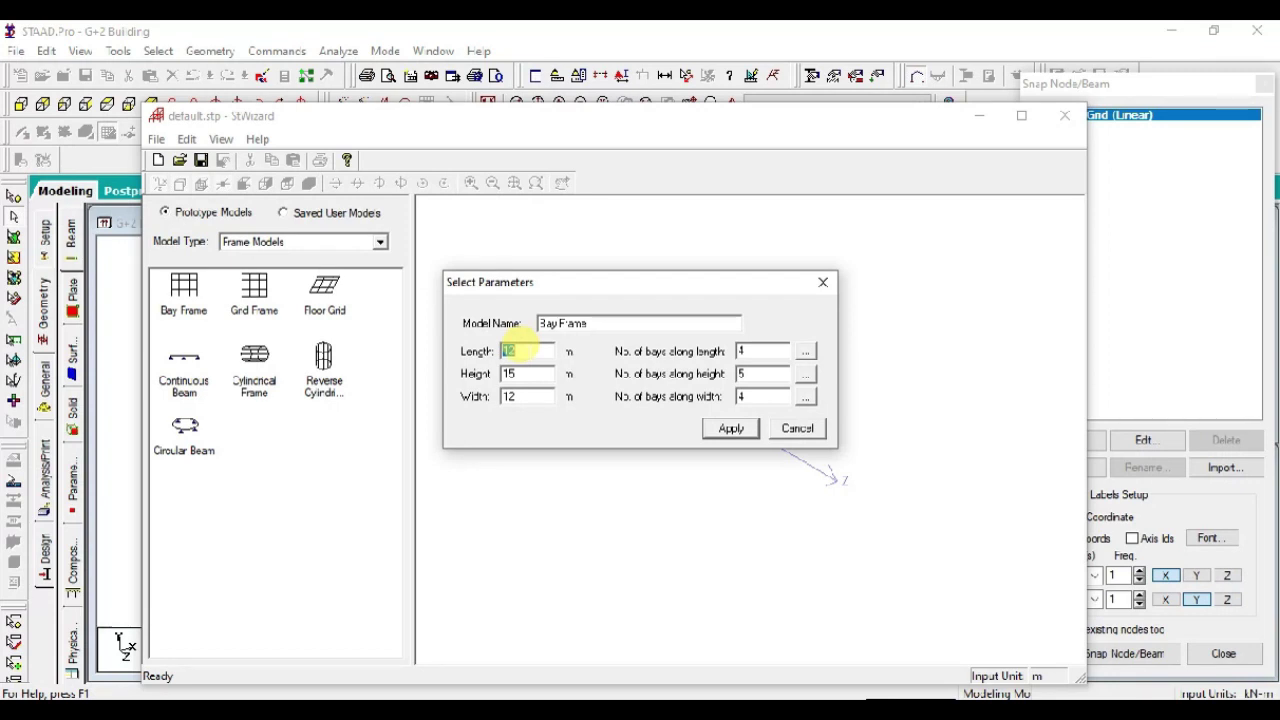
- Enter length 10.14 m, height 3 m, width 7.862 m, with 4 bays along length and 1 along height
{"action": "type", "text": "1"}
{"action": "type", "text": "0.14"}
{"action": "double_click", "coordinate": [510, 373]}
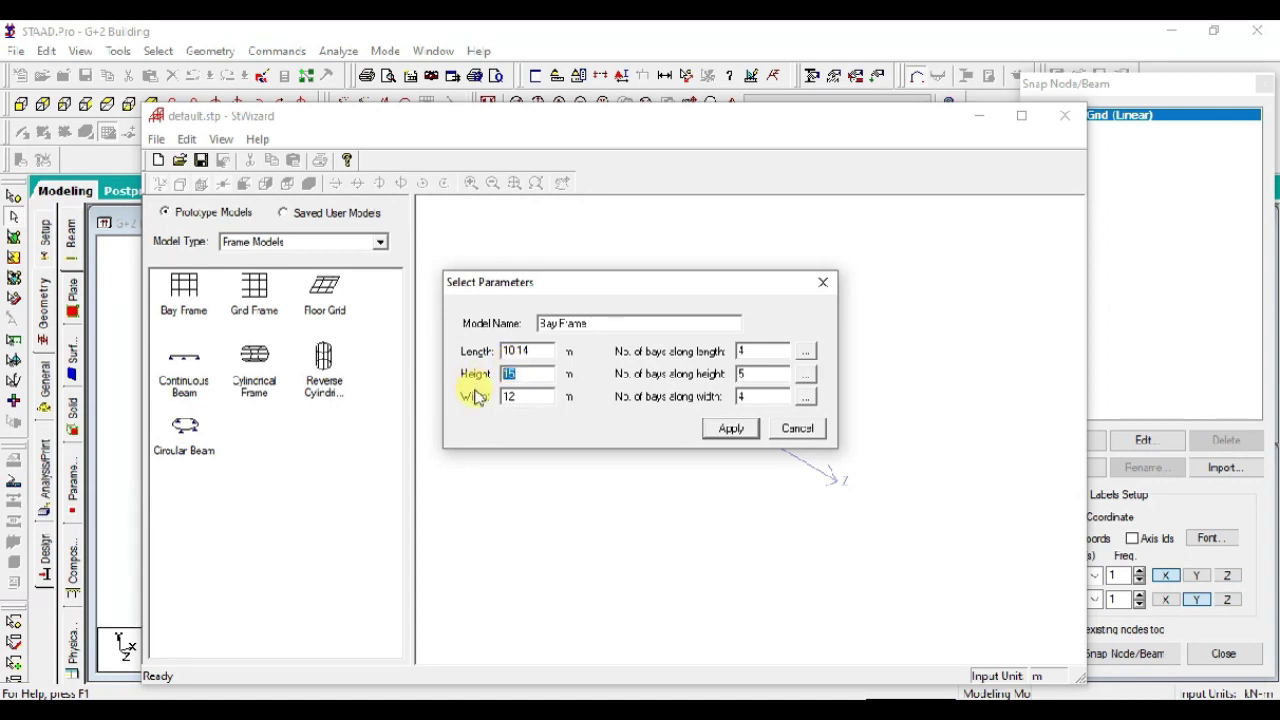
{"action": "type", "text": "3"}
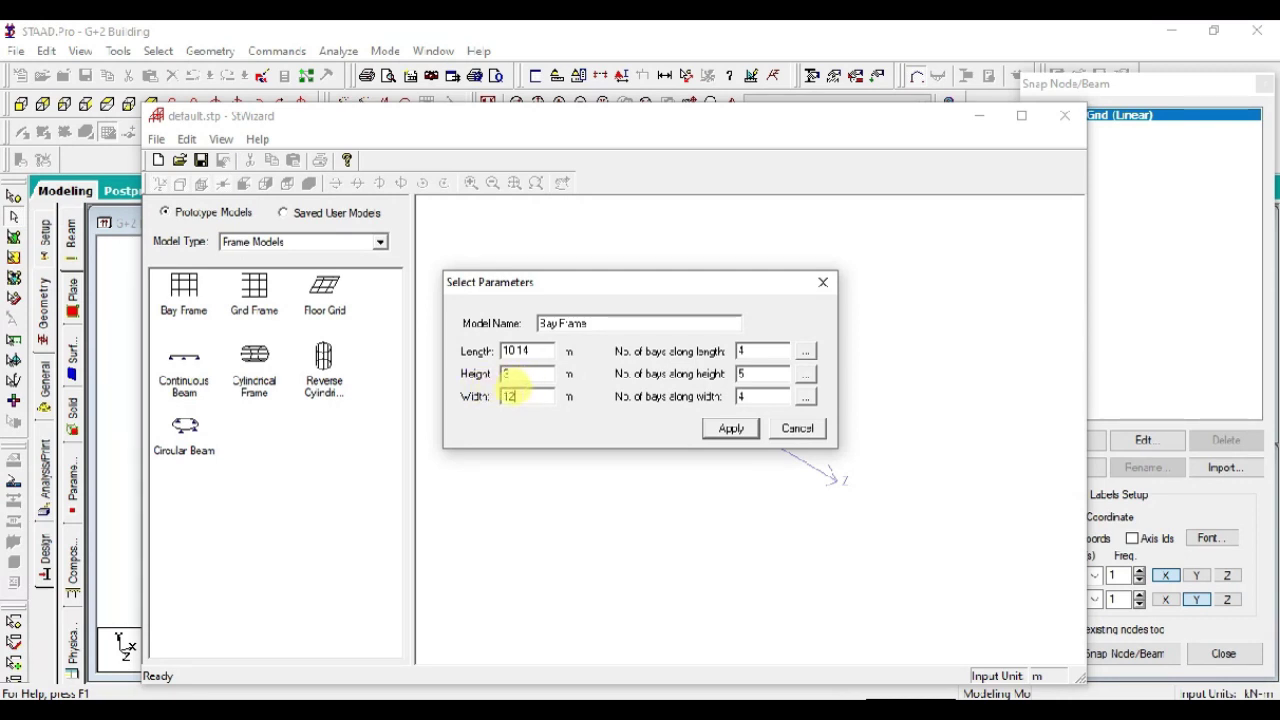
{"action": "key", "text": "Tab"}
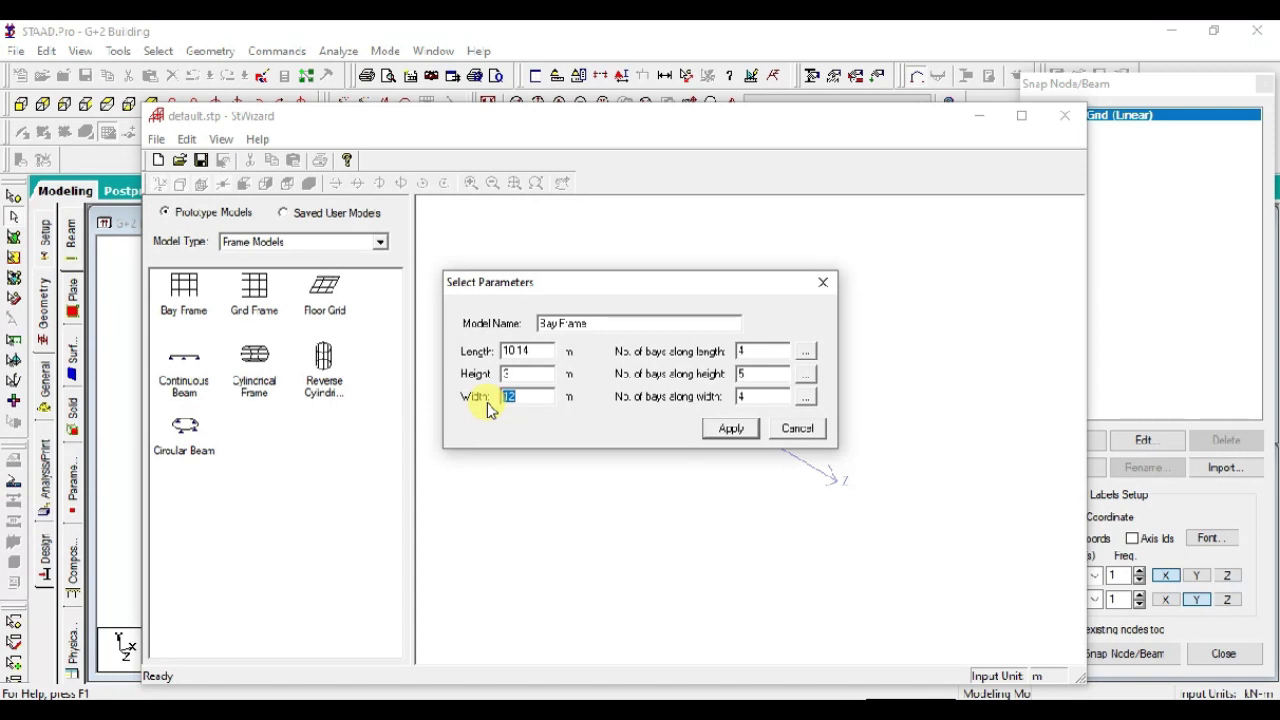
{"action": "type", "text": "7.862"}
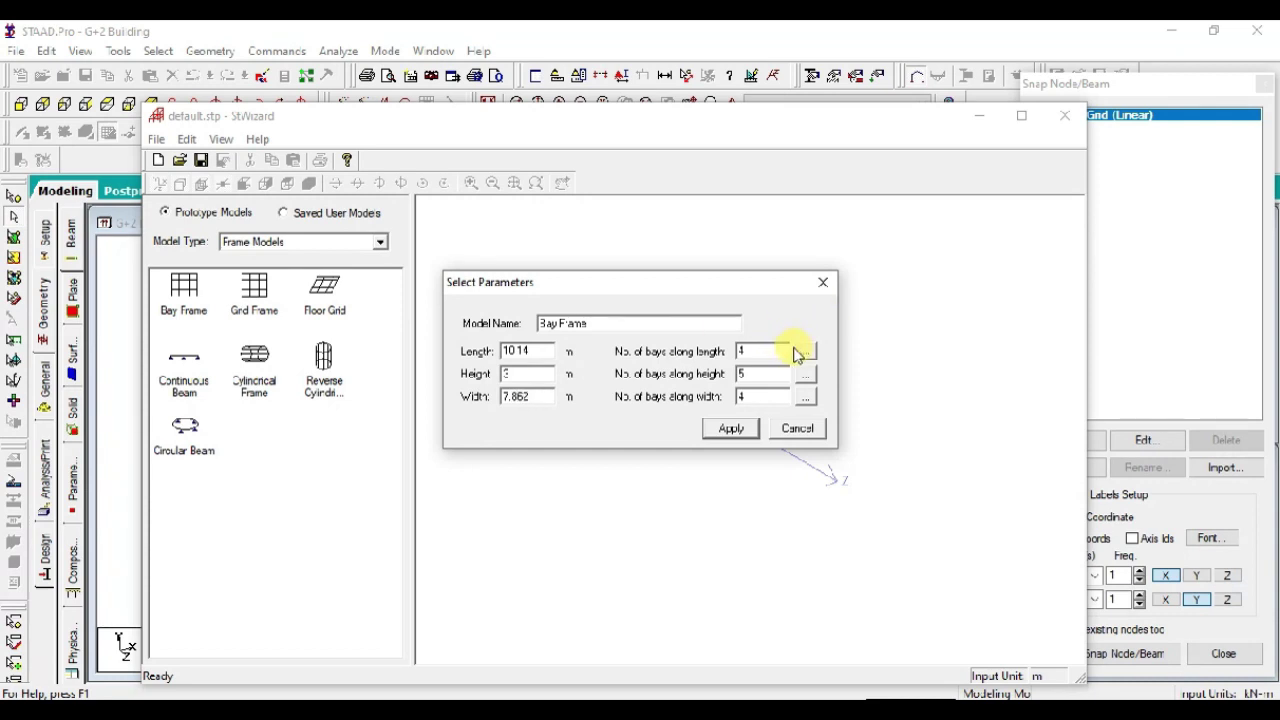
{"action": "double_click", "coordinate": [745, 350]}
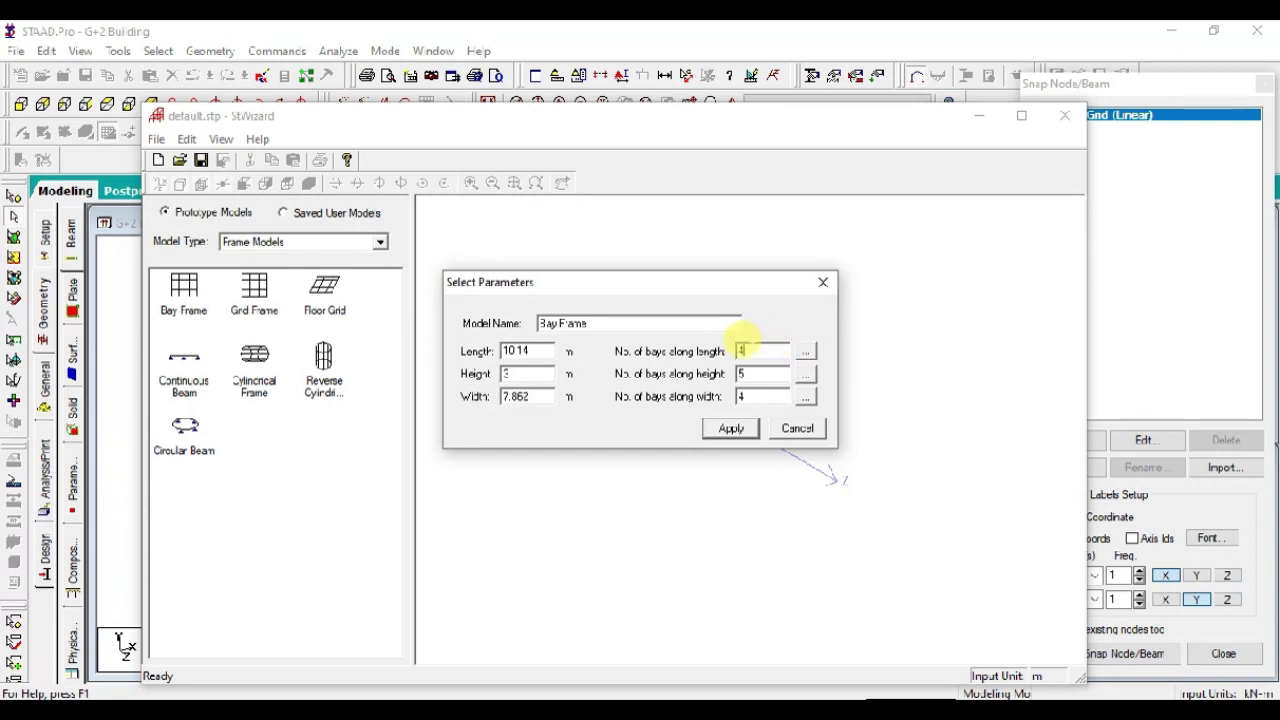
{"action": "mouse_move", "coordinate": [748, 343]}
{"action": "left_mouse_down"}
{"action": "mouse_move", "coordinate": [730, 357]}
{"action": "mouse_move", "coordinate": [737, 372]}
{"action": "left_mouse_up"}
{"action": "type", "text": "4"}
{"action": "type", "text": "1"}
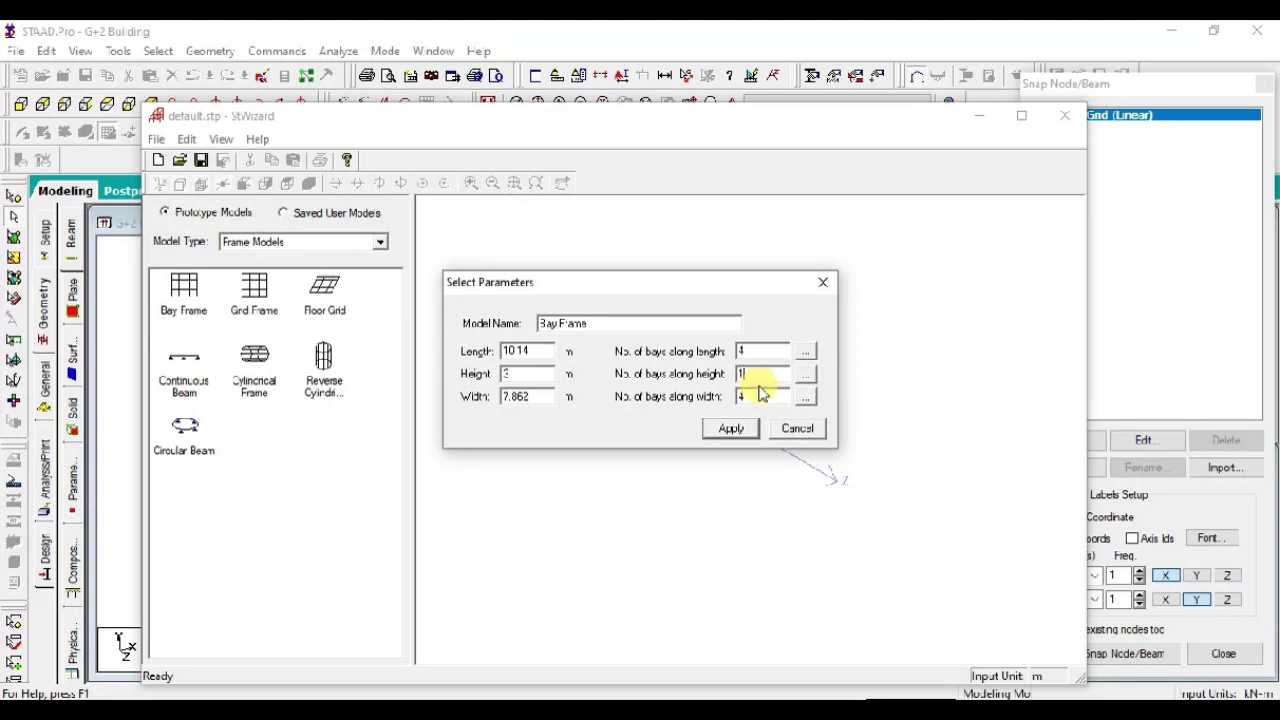
{"action": "left_click_drag", "start_coordinate": [750, 396], "coordinate": [716, 410]}
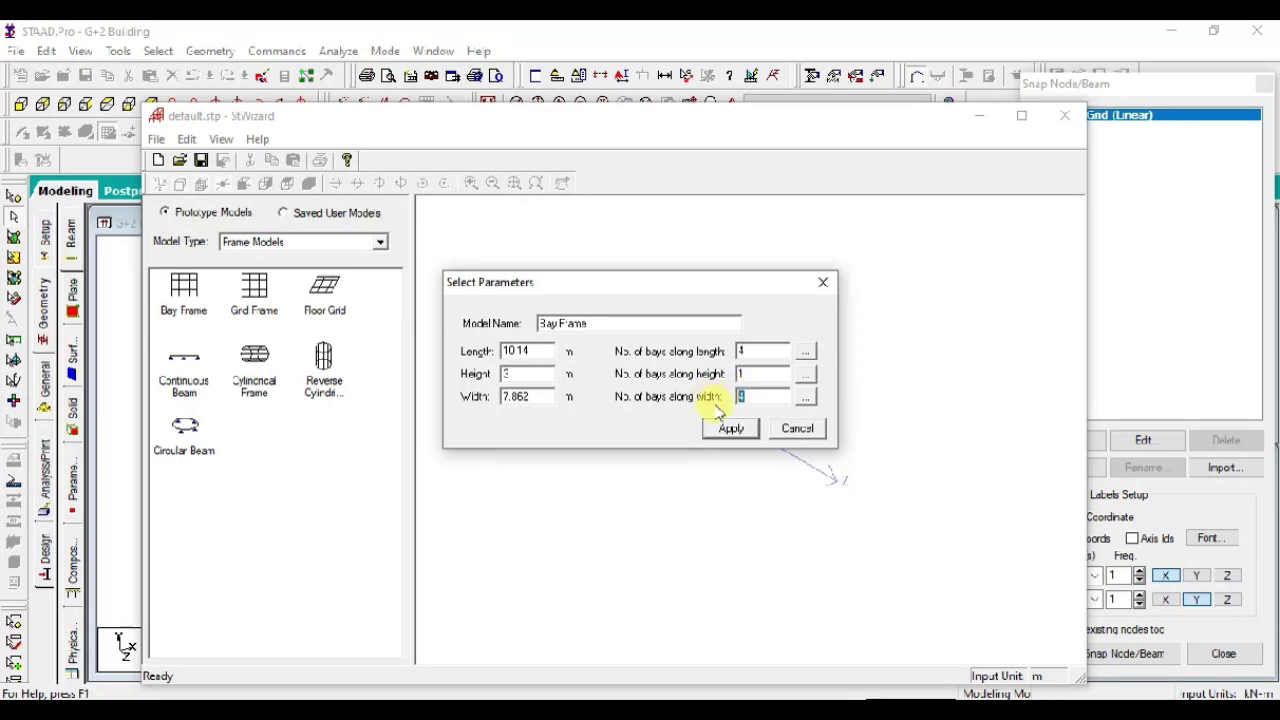
- Enter individual bay lengths 3.51, 2.21, 0.91 and 3.51 m along the length and confirm
{"action": "left_click", "coordinate": [806, 352]}
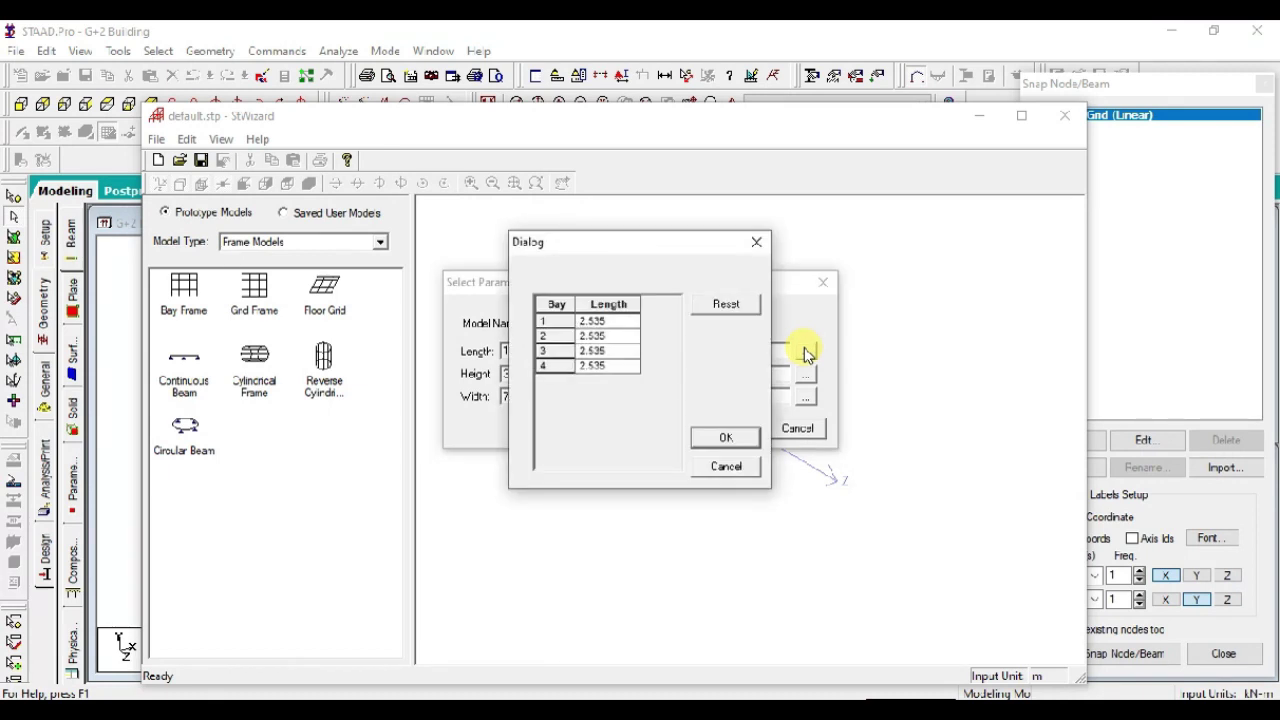
{"action": "left_click", "coordinate": [616, 330]}
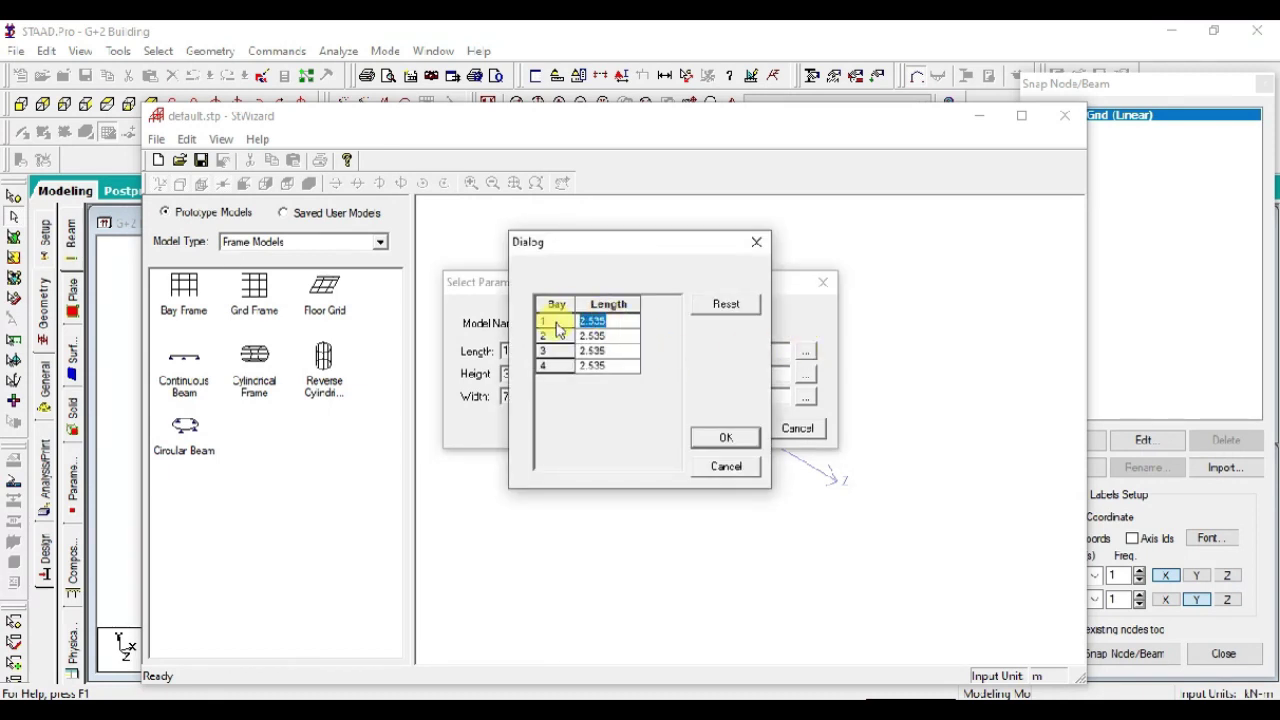
{"action": "type", "text": "3.51"}
{"action": "left_click", "coordinate": [612, 336]}
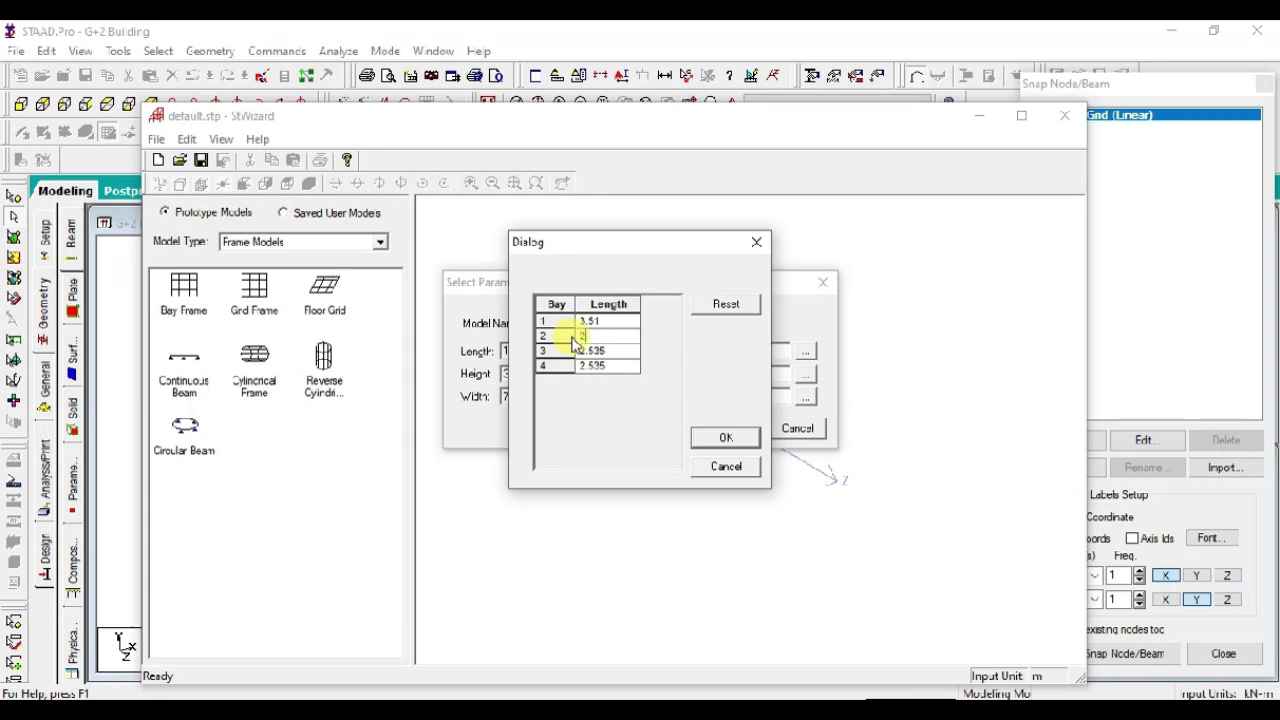
{"action": "type", "text": ".21"}
{"action": "left_click", "coordinate": [606, 350]}
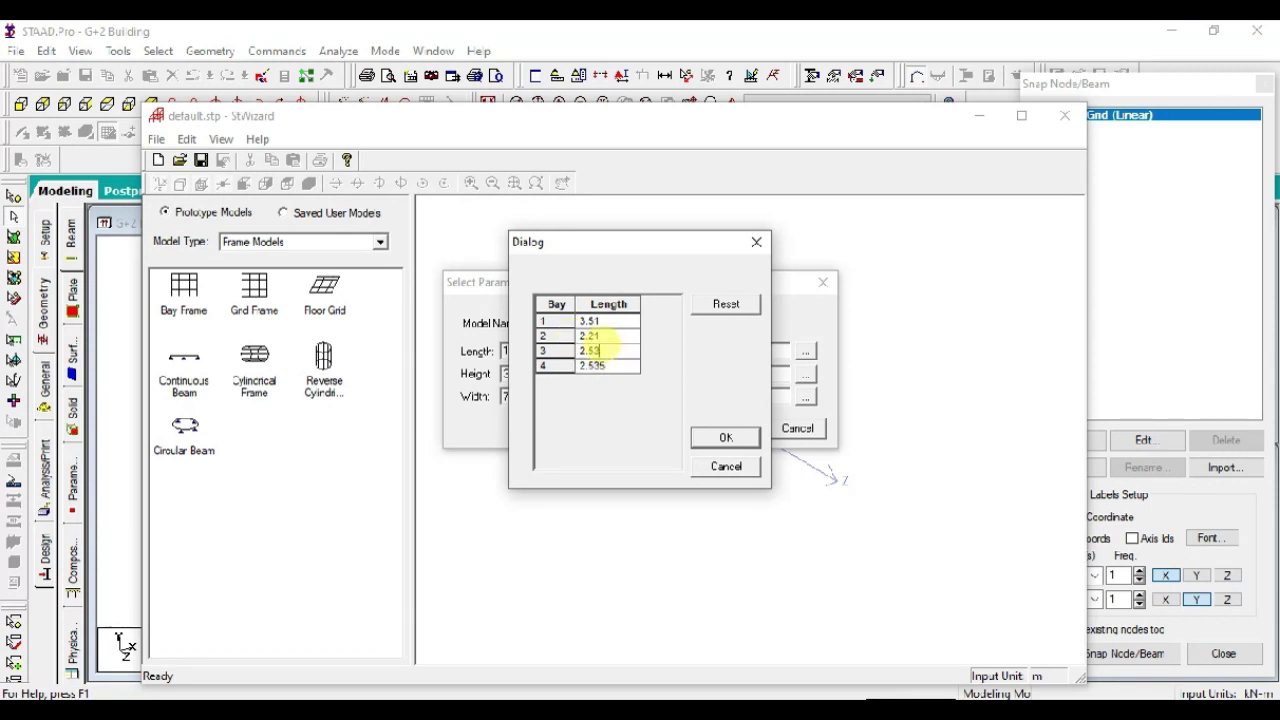
{"action": "key", "text": "BackSpace"}
{"action": "key", "text": "BackSpace"}
{"action": "key", "text": "BackSpace"}
{"action": "type", "text": "0.91"}
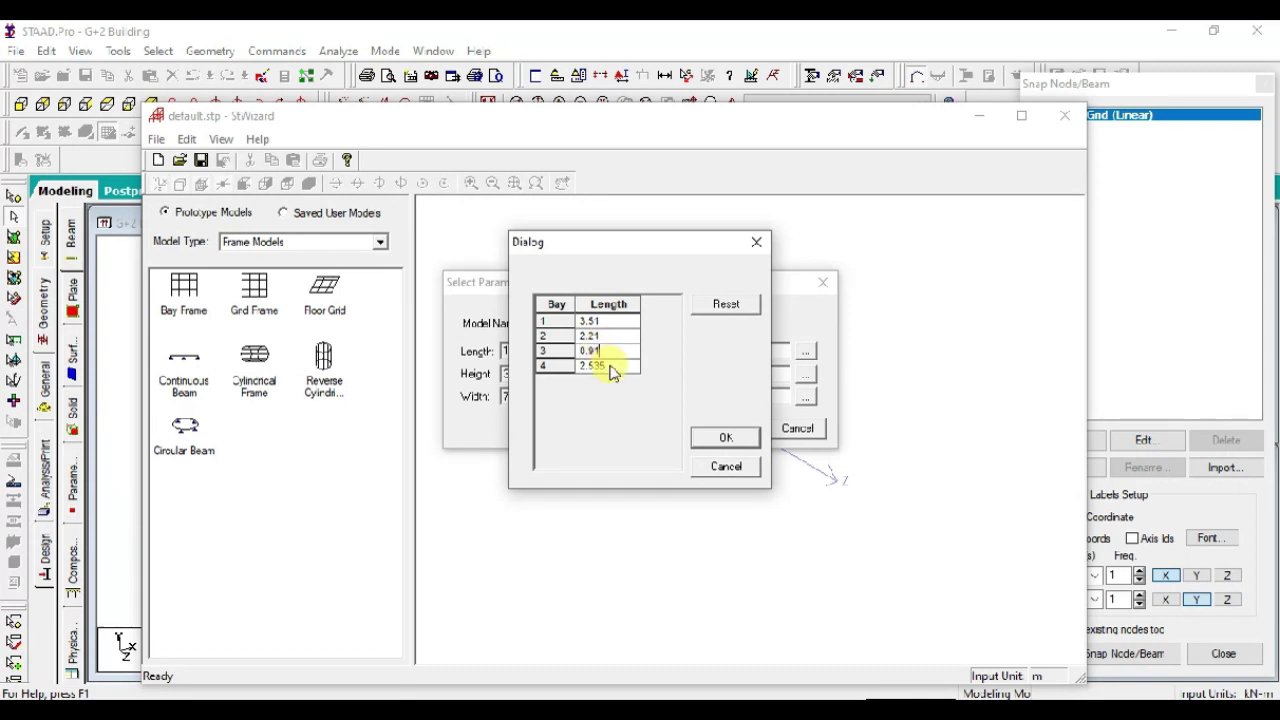
{"action": "left_click", "coordinate": [612, 367]}
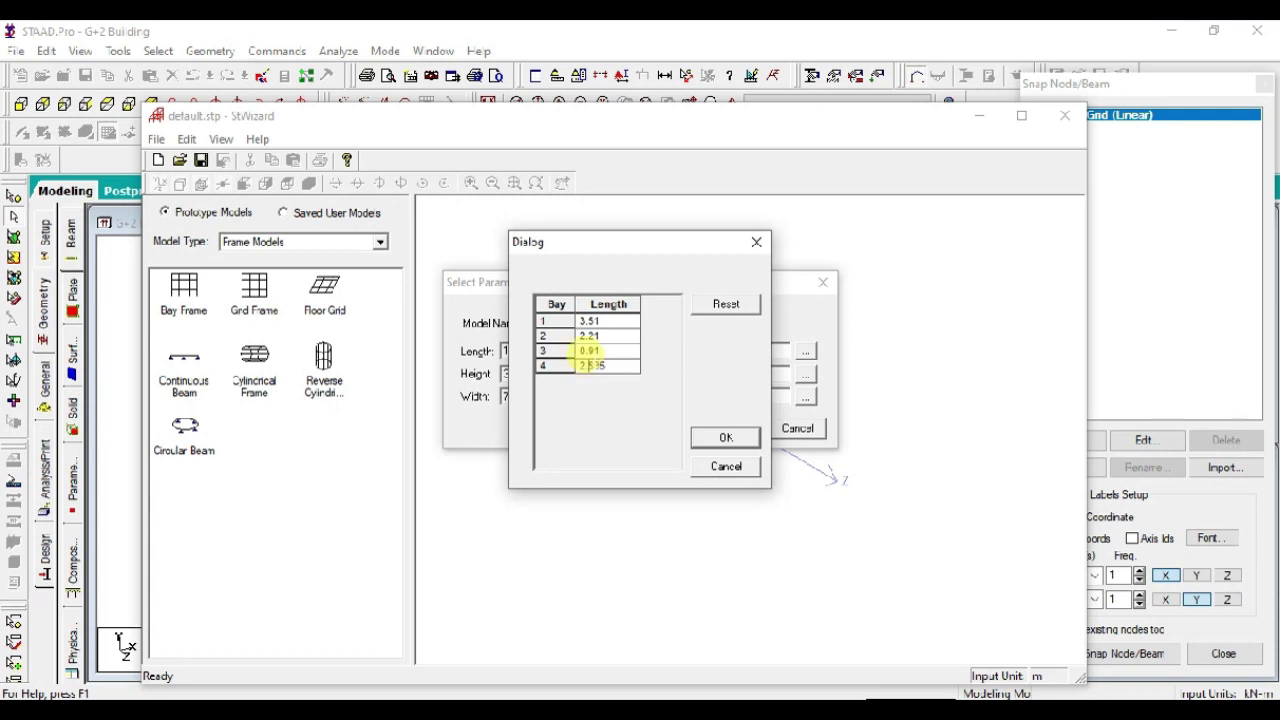
{"action": "left_click", "coordinate": [592, 367]}
{"action": "double_click", "coordinate": [586, 364]}
{"action": "type", "text": "3.51"}
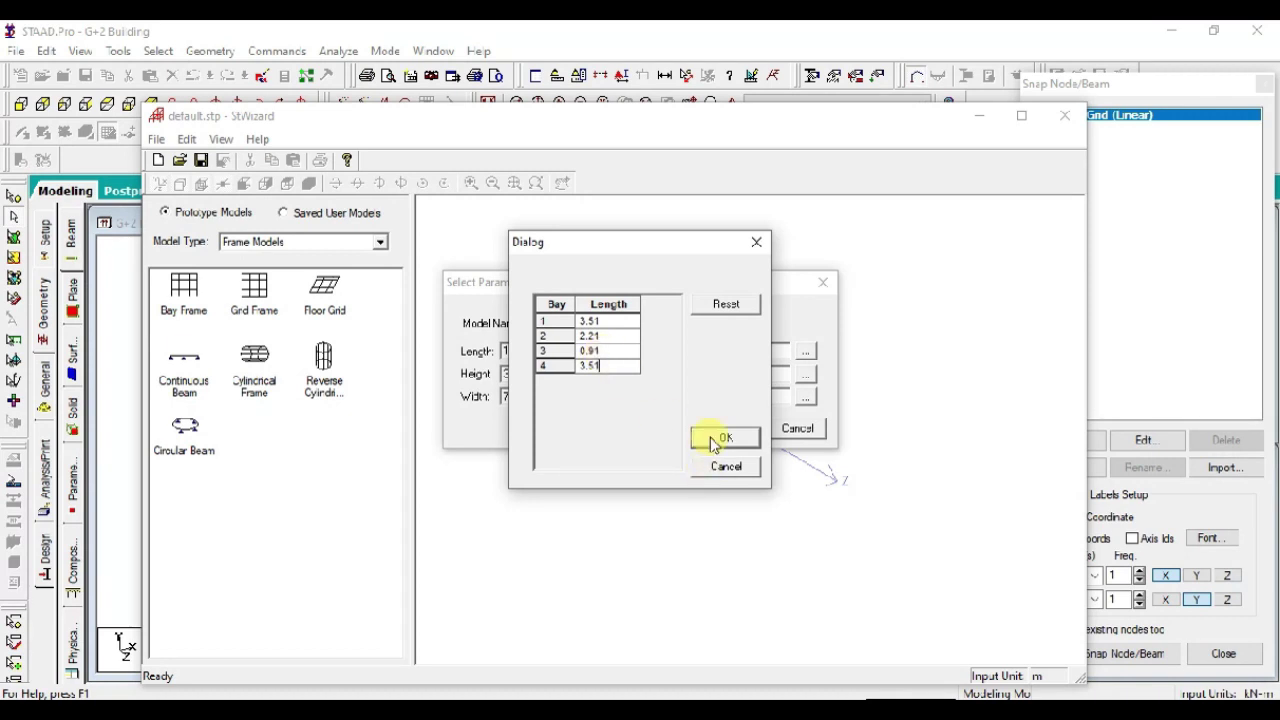
{"action": "left_click", "coordinate": [714, 441]}
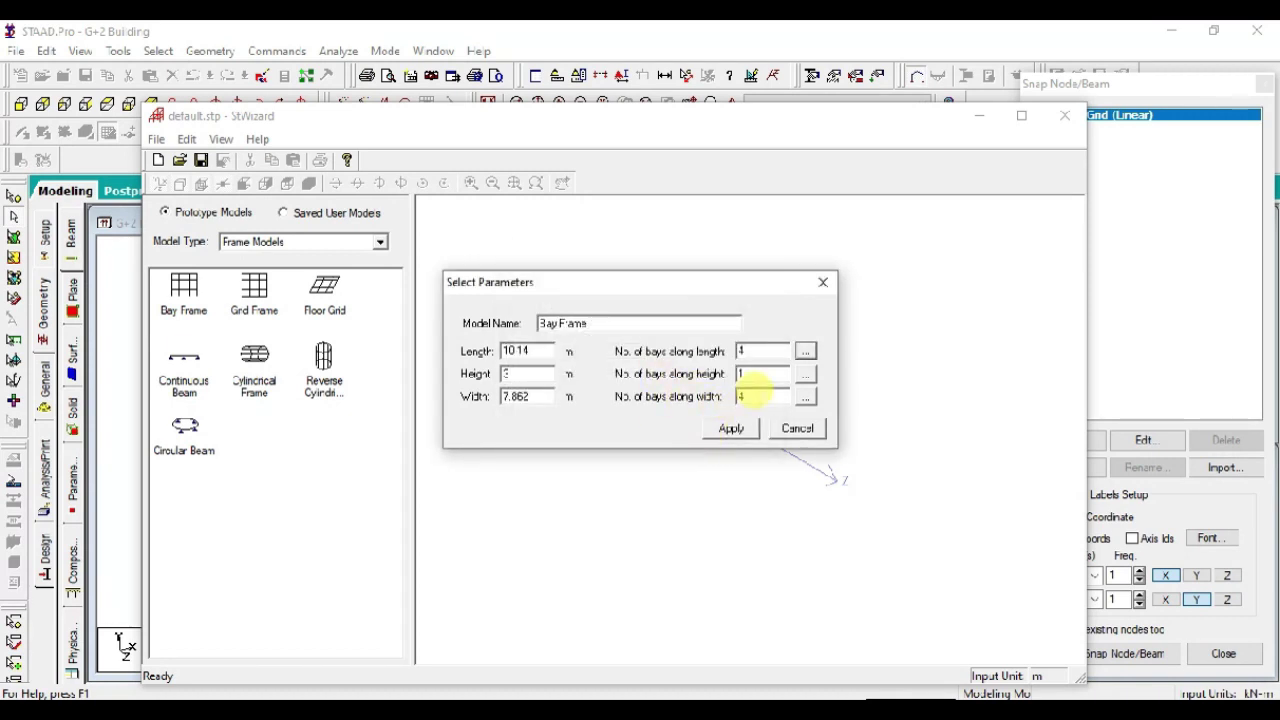
- Set the bays along the width to 0.762, 1.07, 2.28 and 3.75 m and confirm
{"action": "left_click", "coordinate": [805, 397]}
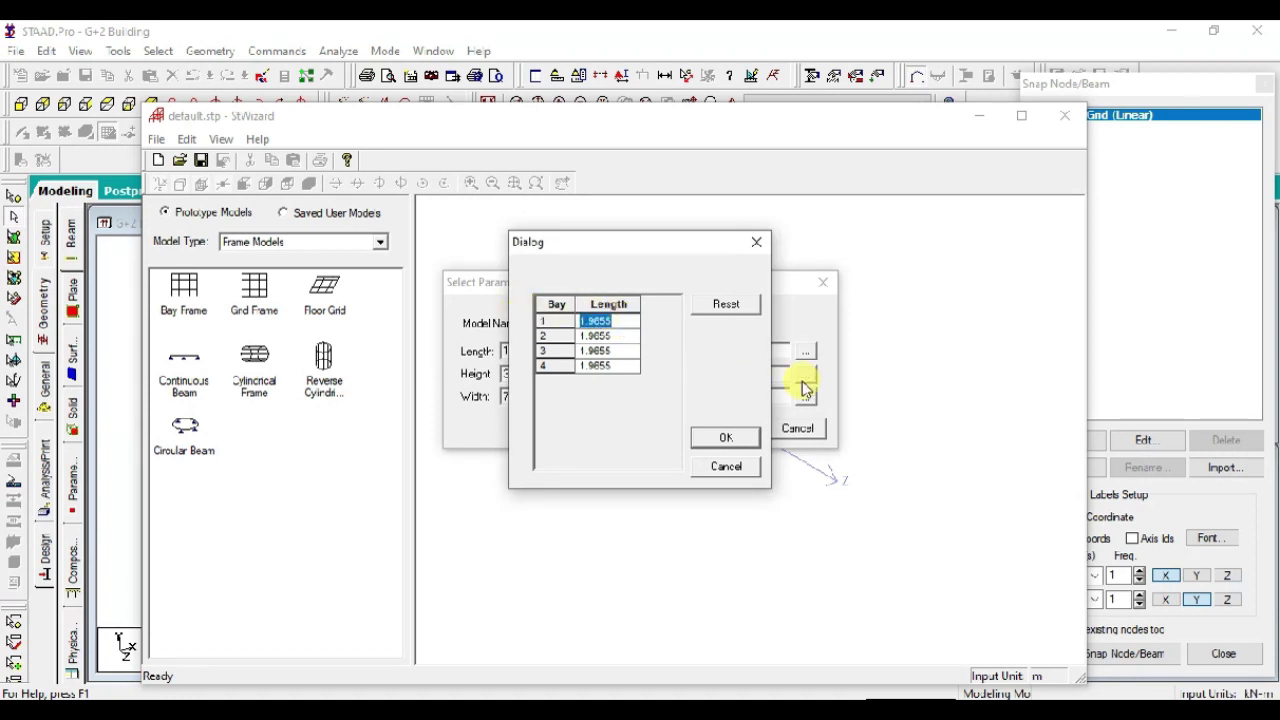
{"action": "type", "text": "0.7"}
{"action": "type", "text": "62"}
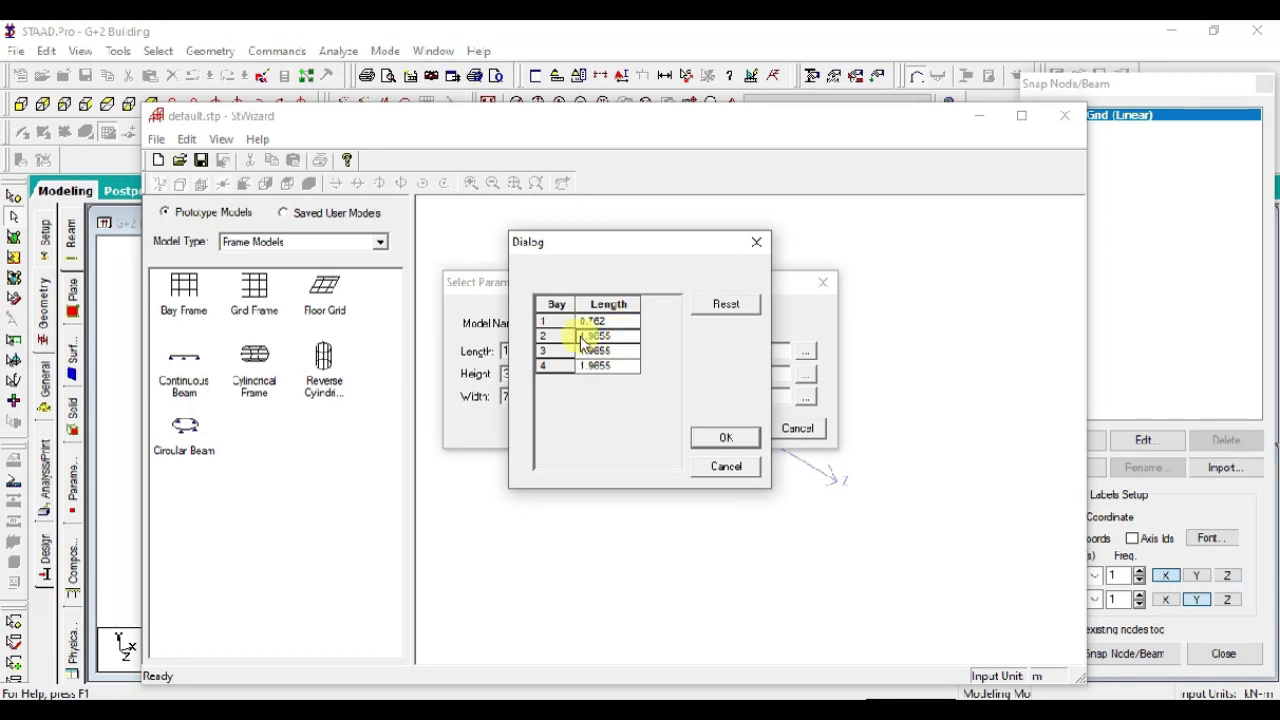
{"action": "left_click", "coordinate": [581, 342]}
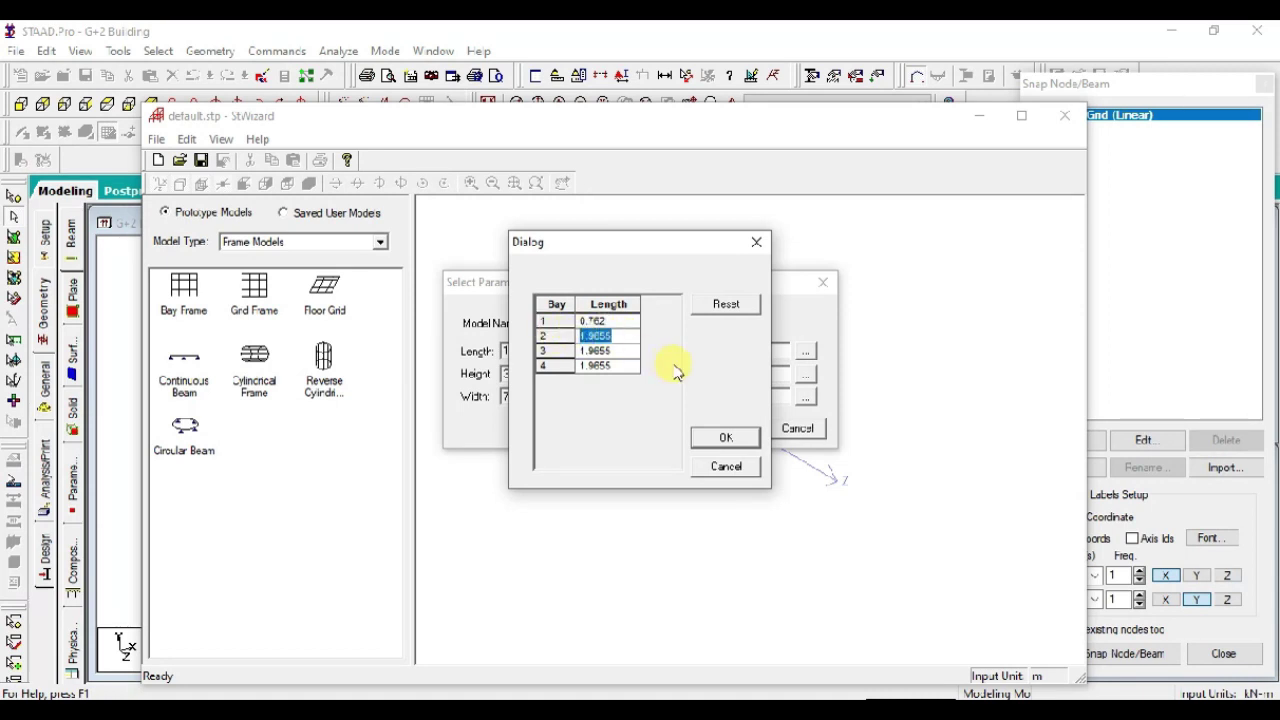
{"action": "type", "text": "1.07"}
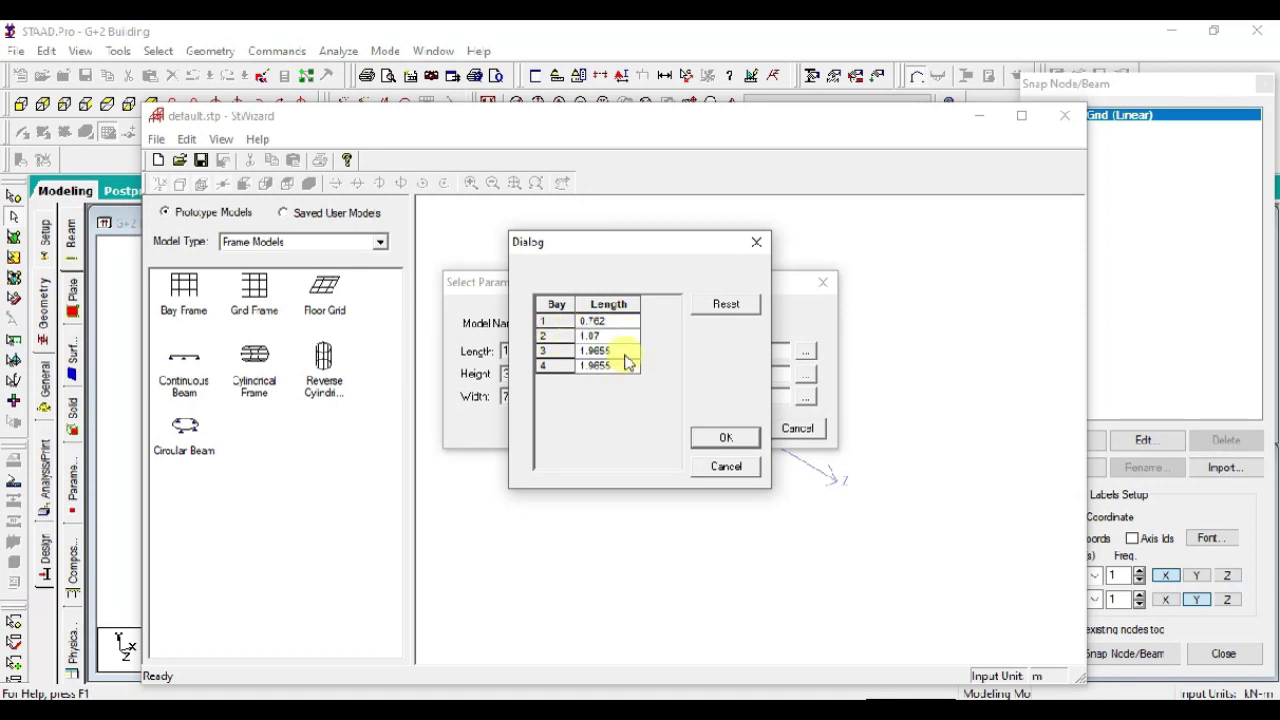
{"action": "left_click", "coordinate": [612, 350]}
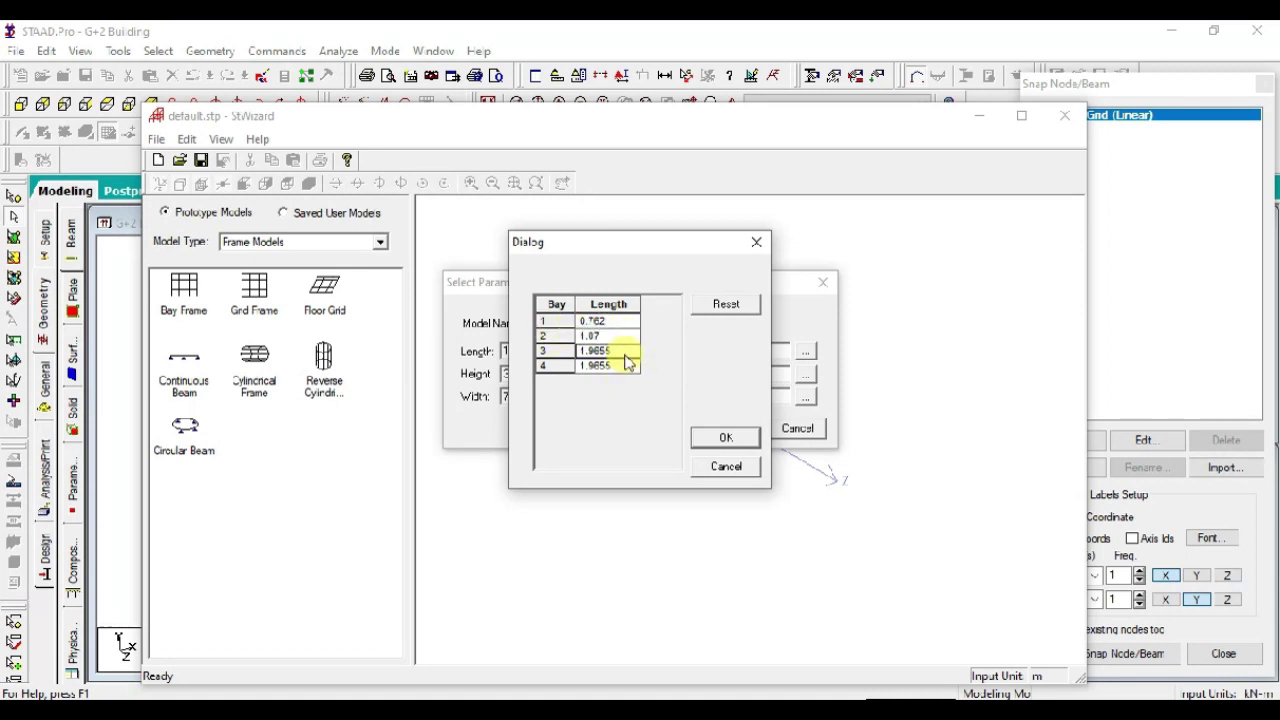
{"action": "left_click", "coordinate": [596, 350]}
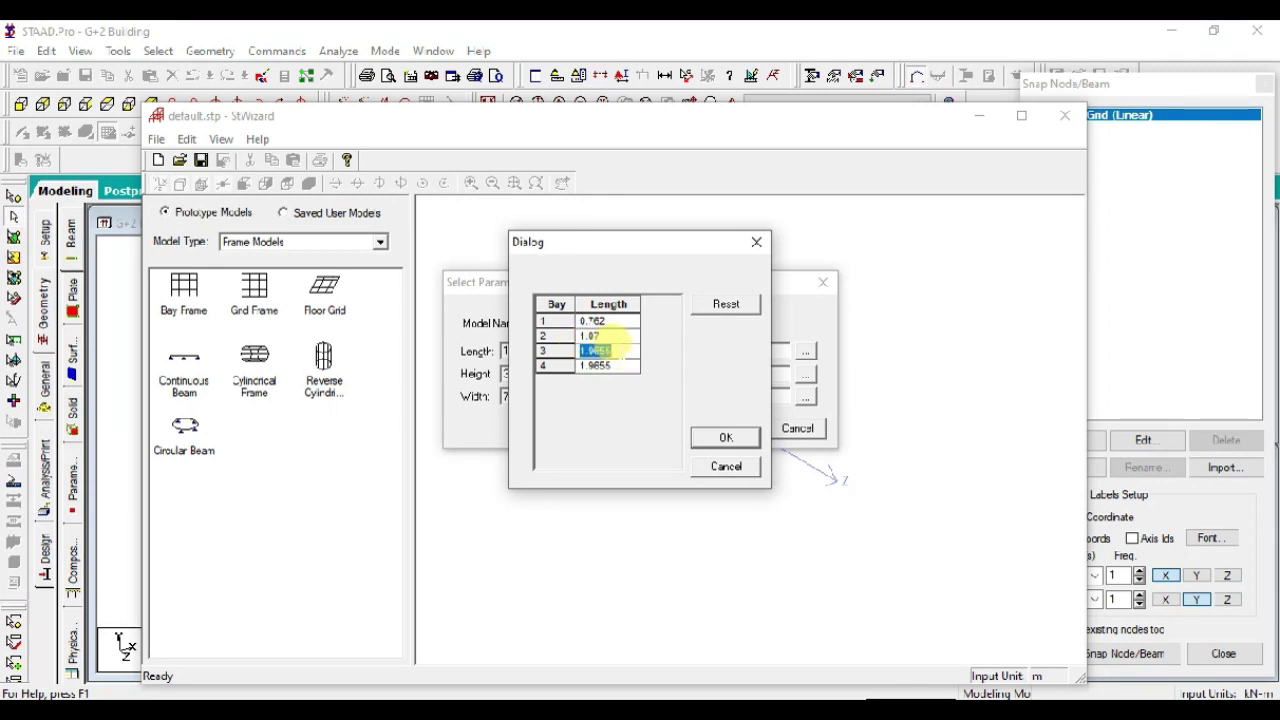
{"action": "type", "text": "2.28"}
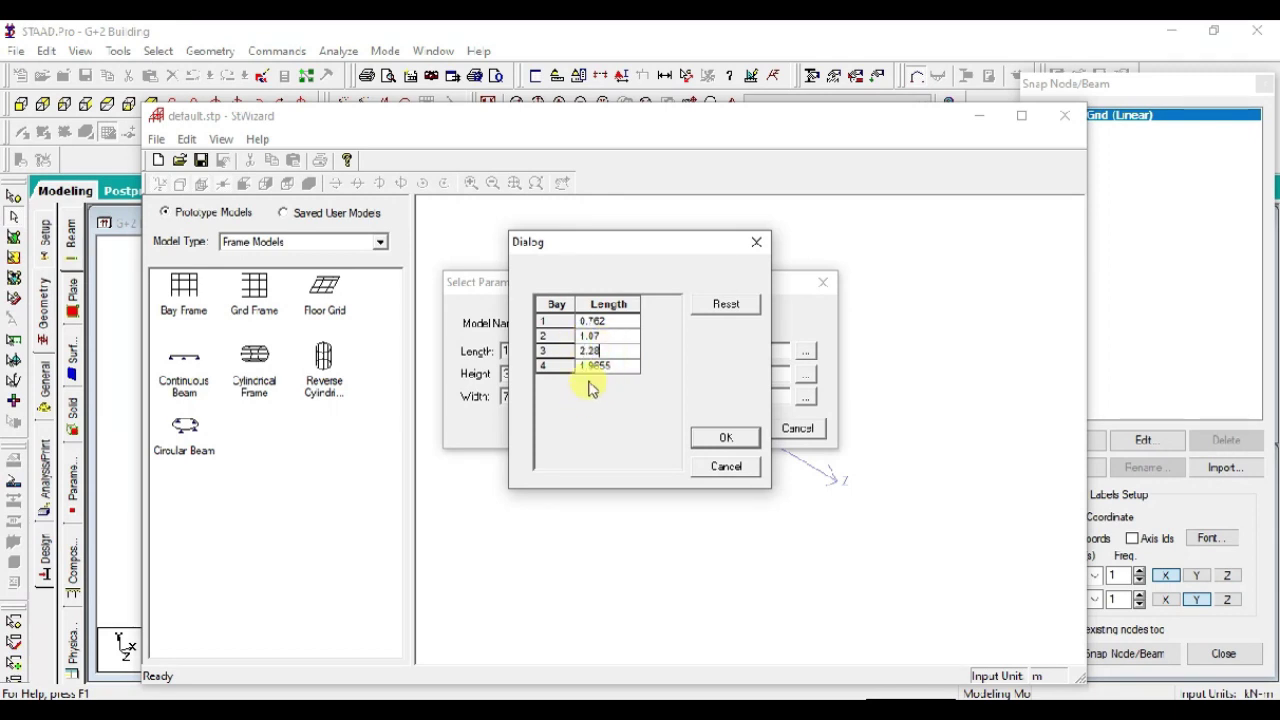
{"action": "left_click", "coordinate": [586, 368]}
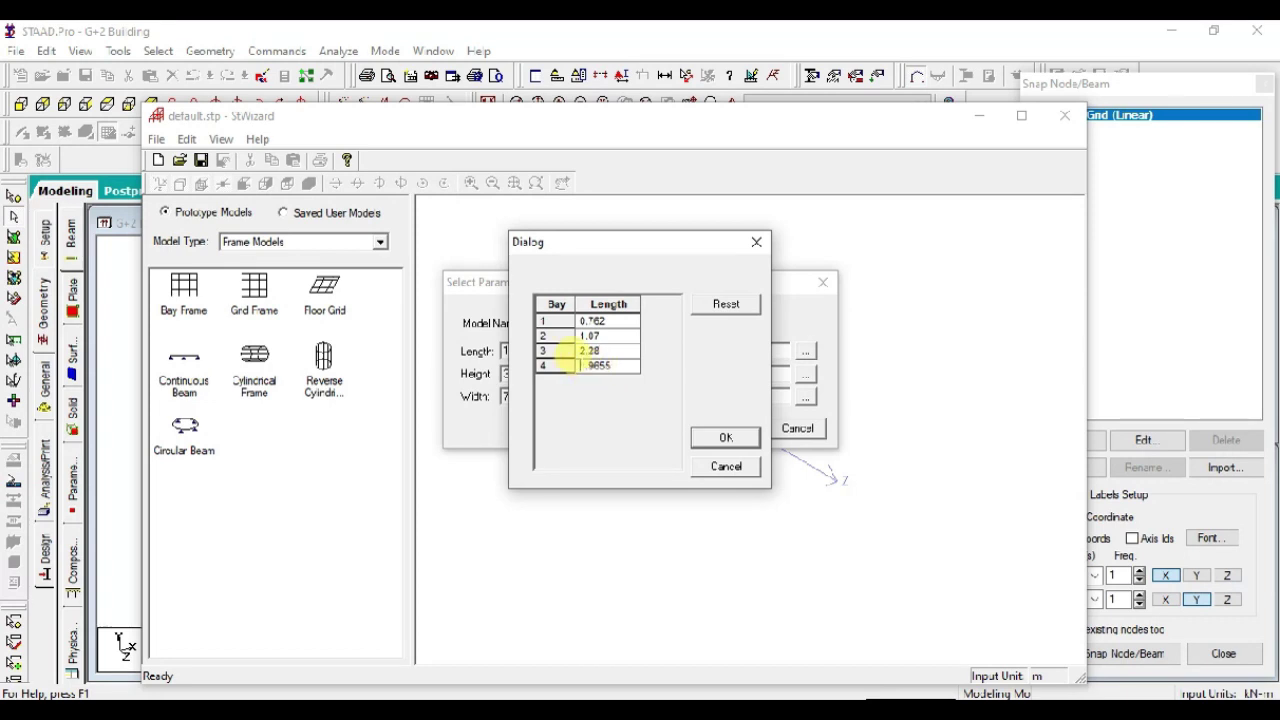
{"action": "left_click", "coordinate": [586, 368]}
{"action": "type", "text": "3."}
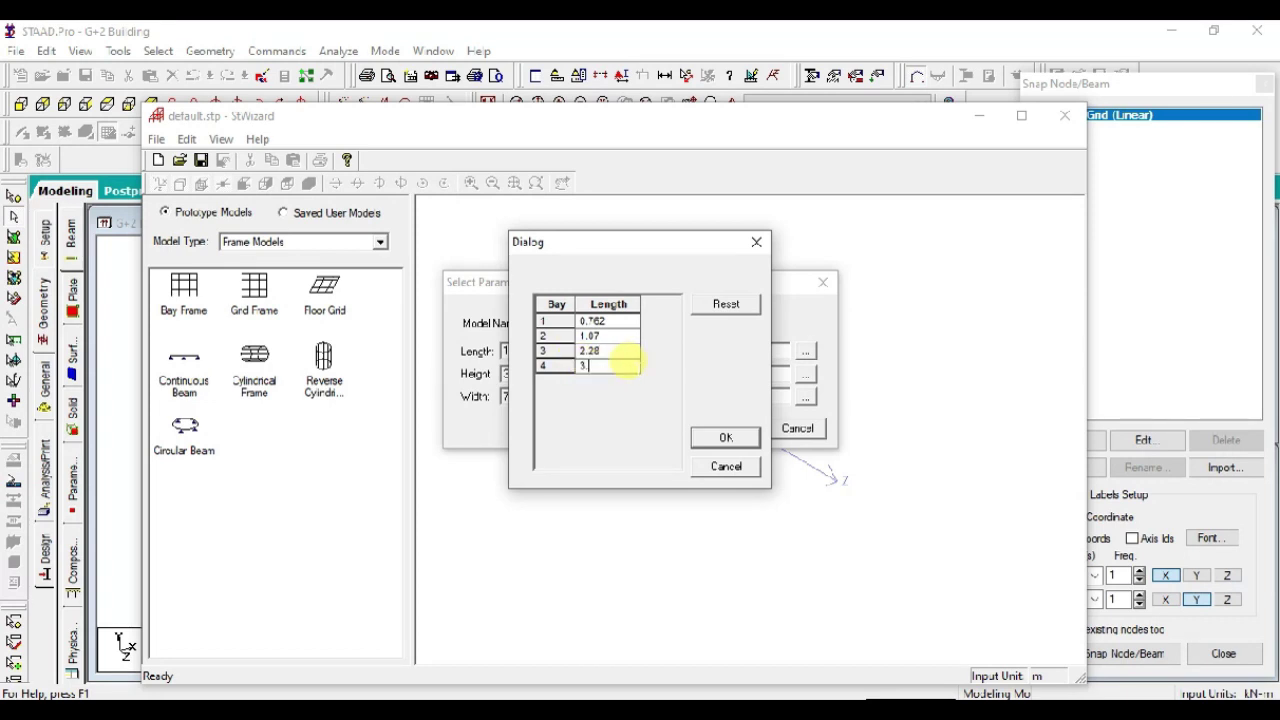
{"action": "type", "text": "75"}
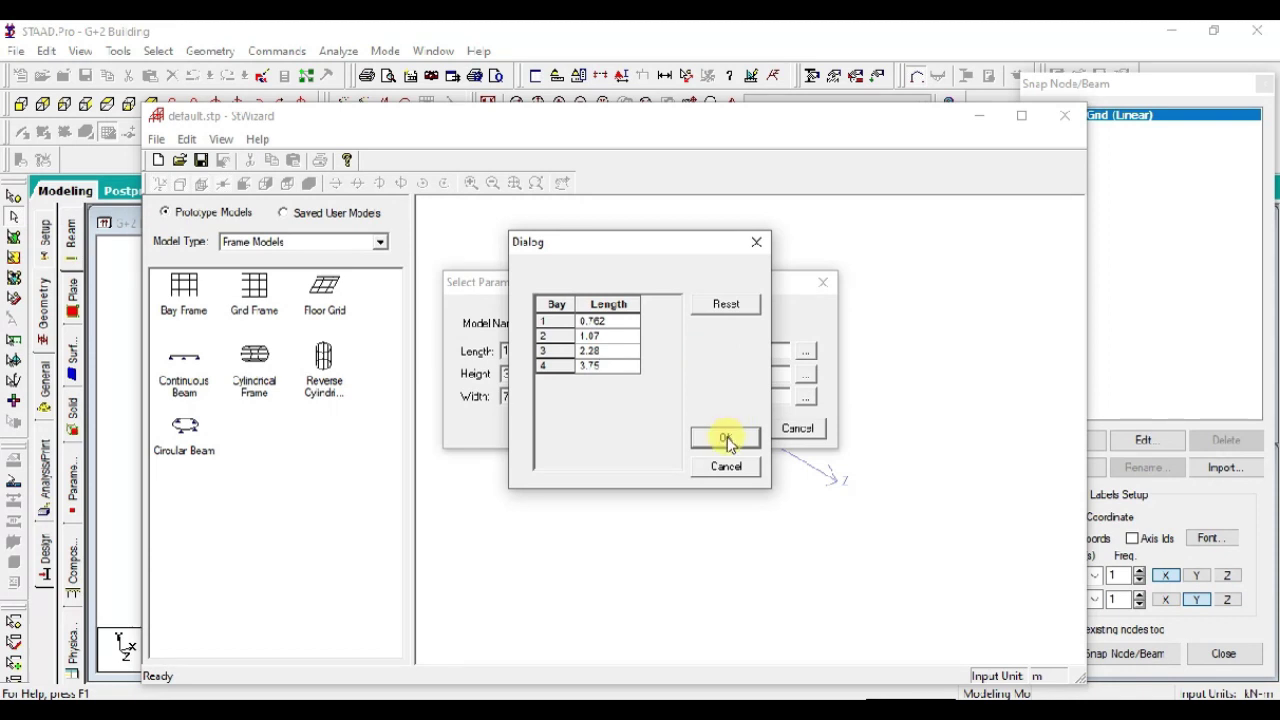
{"action": "left_click", "coordinate": [724, 438]}
- Generate the Bay Frame, transfer it into the G+2 Building model and close the Snap Node/Beam panel
{"action": "left_click", "coordinate": [726, 430]}
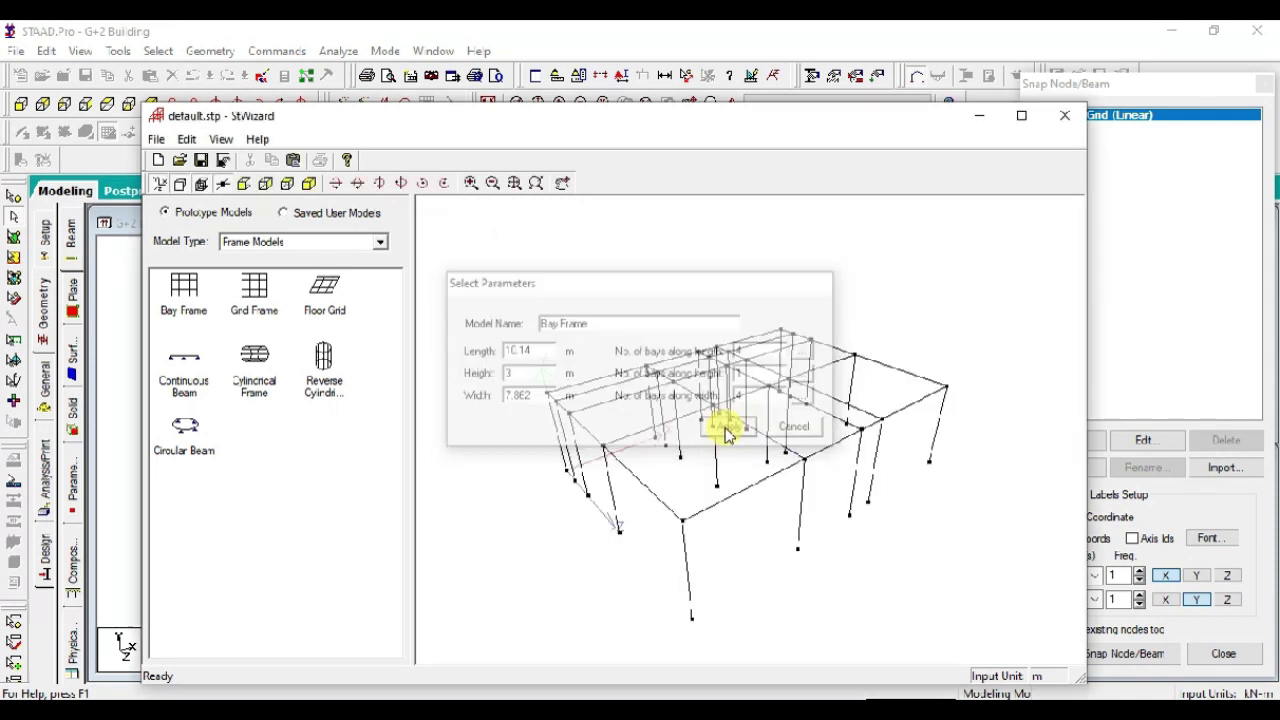
{"action": "left_click", "coordinate": [1063, 118]}
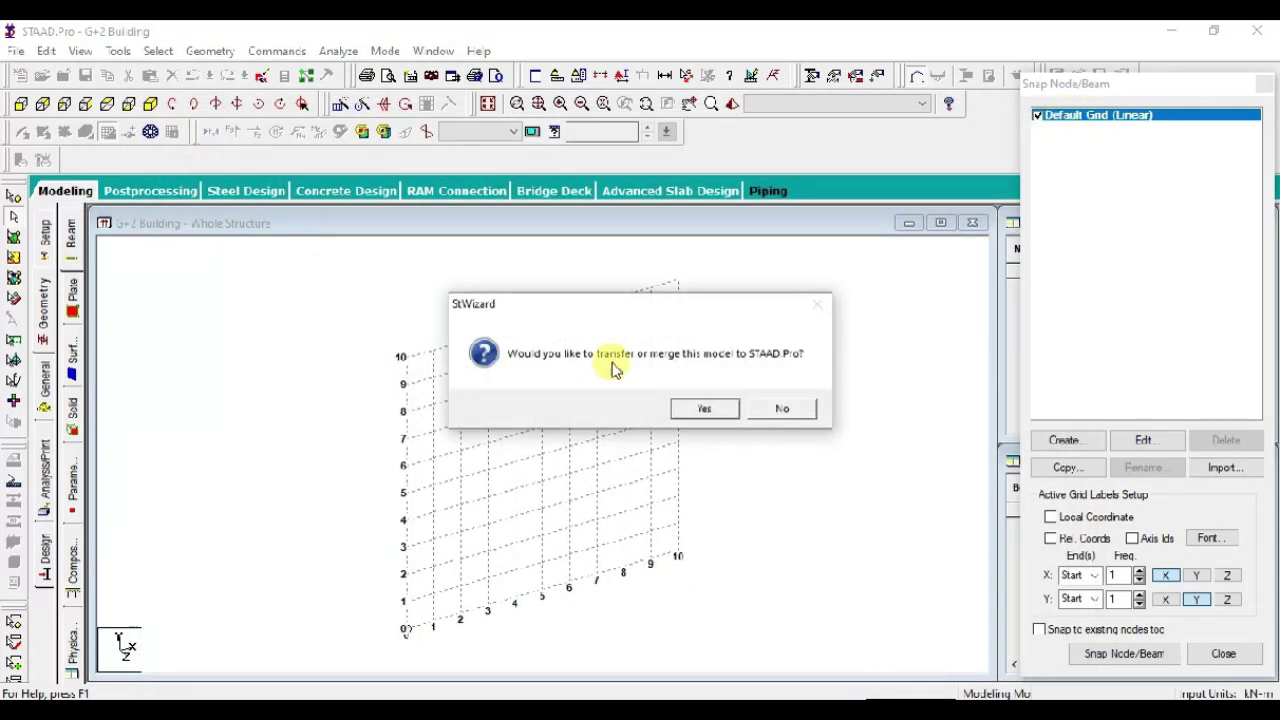
{"action": "left_click", "coordinate": [706, 410]}
{"action": "left_click", "coordinate": [744, 290]}
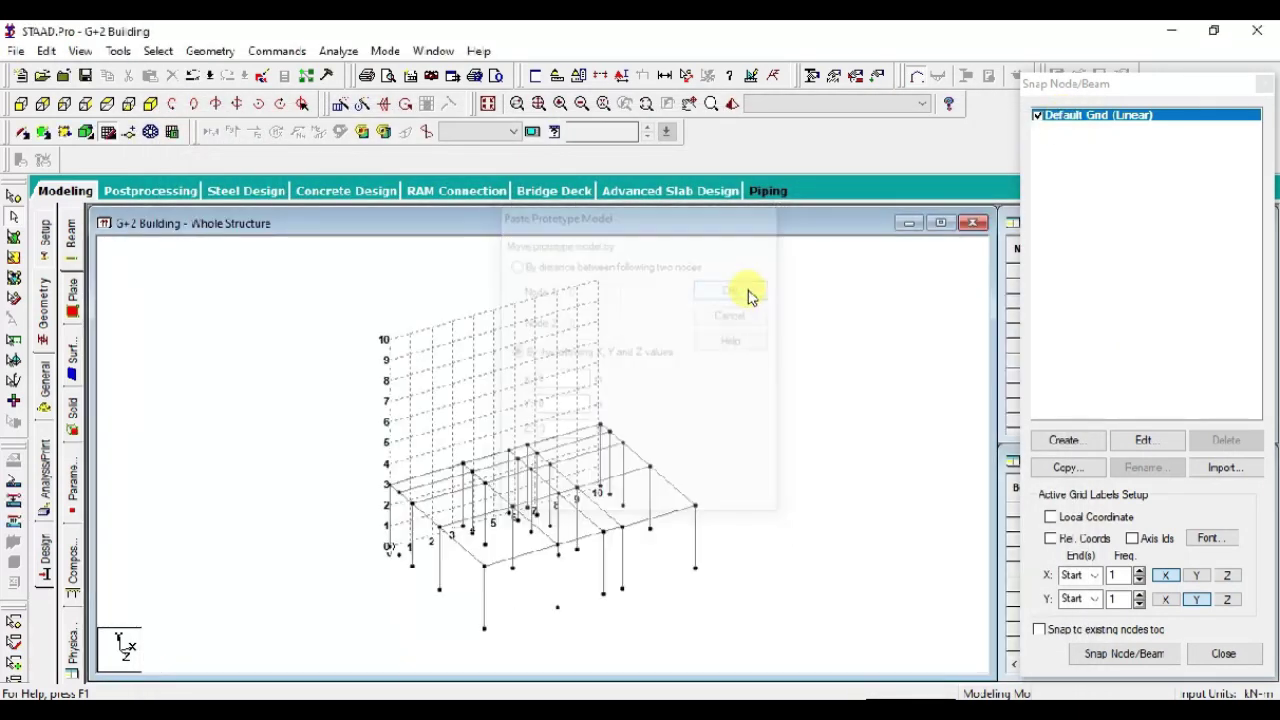
{"action": "left_click", "coordinate": [1264, 84]}
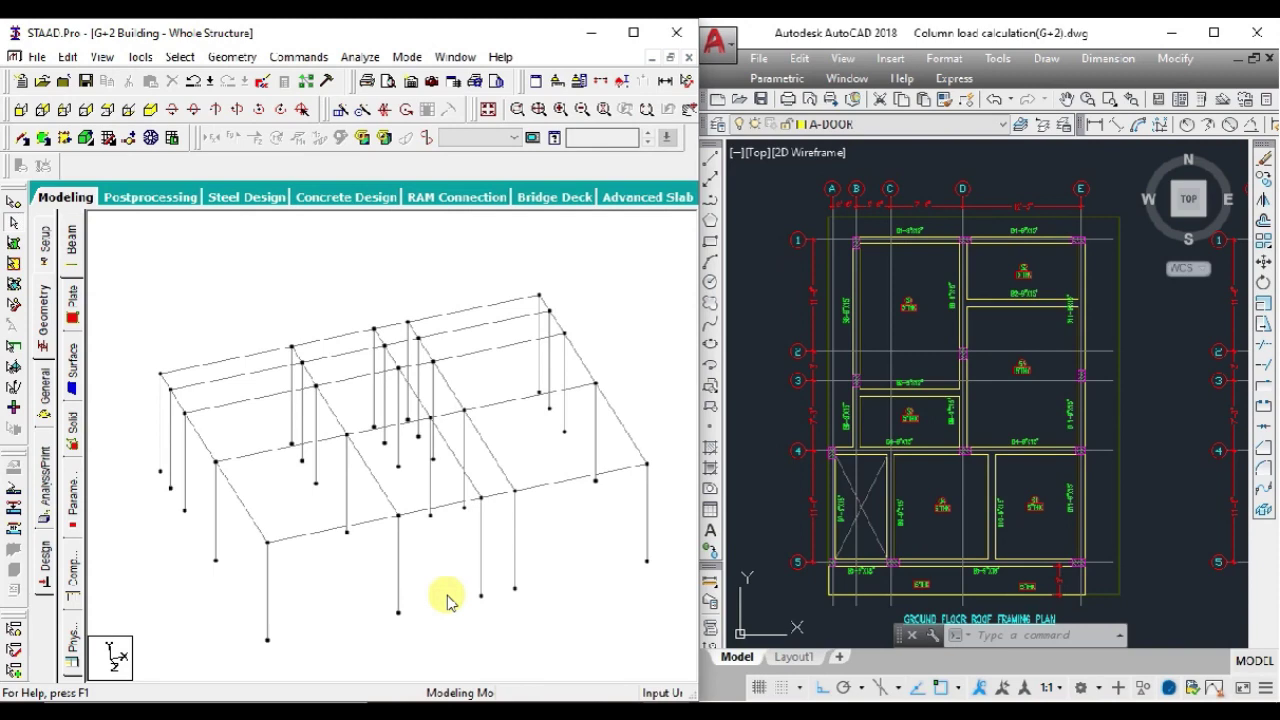
- Rotate the frame to match the AutoCAD plan's orientation and select a column for removal
{"action": "middle_click_drag", "start_coordinate": [447, 601], "coordinate": [446, 594]}
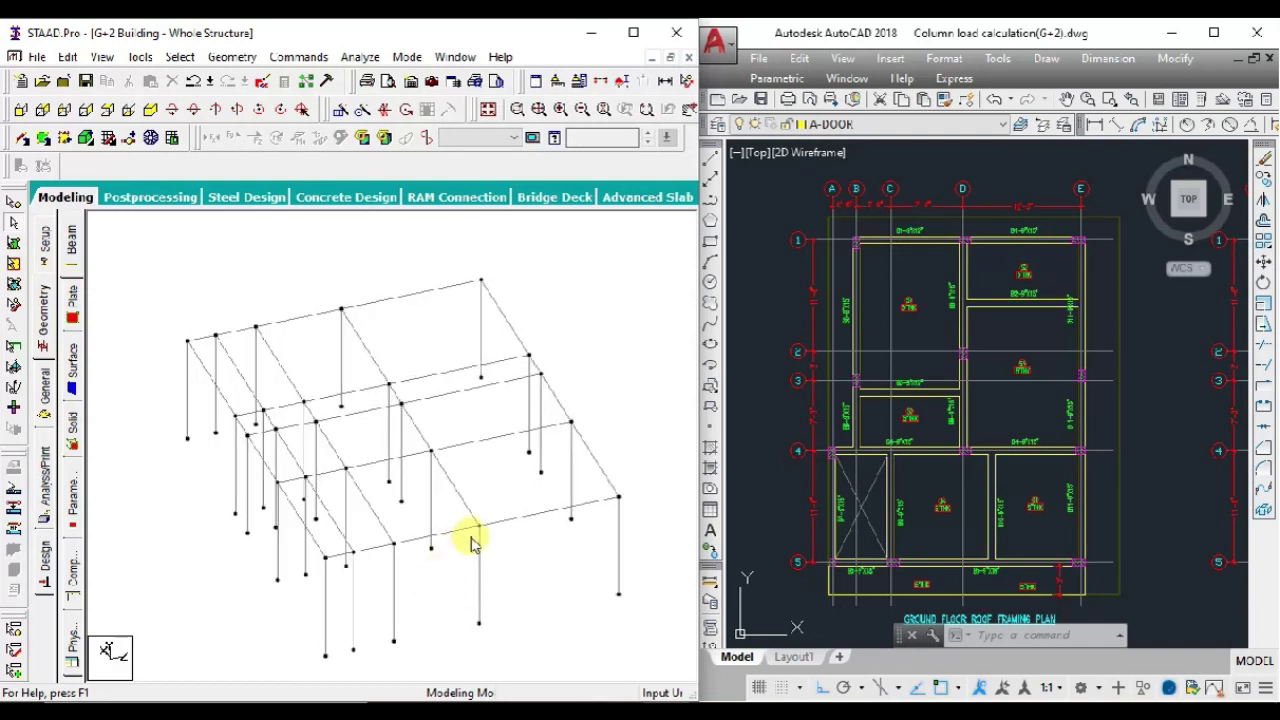
{"action": "middle_click_drag", "start_coordinate": [471, 534], "coordinate": [500, 457]}
{"action": "middle_click_drag", "start_coordinate": [398, 445], "coordinate": [391, 403]}
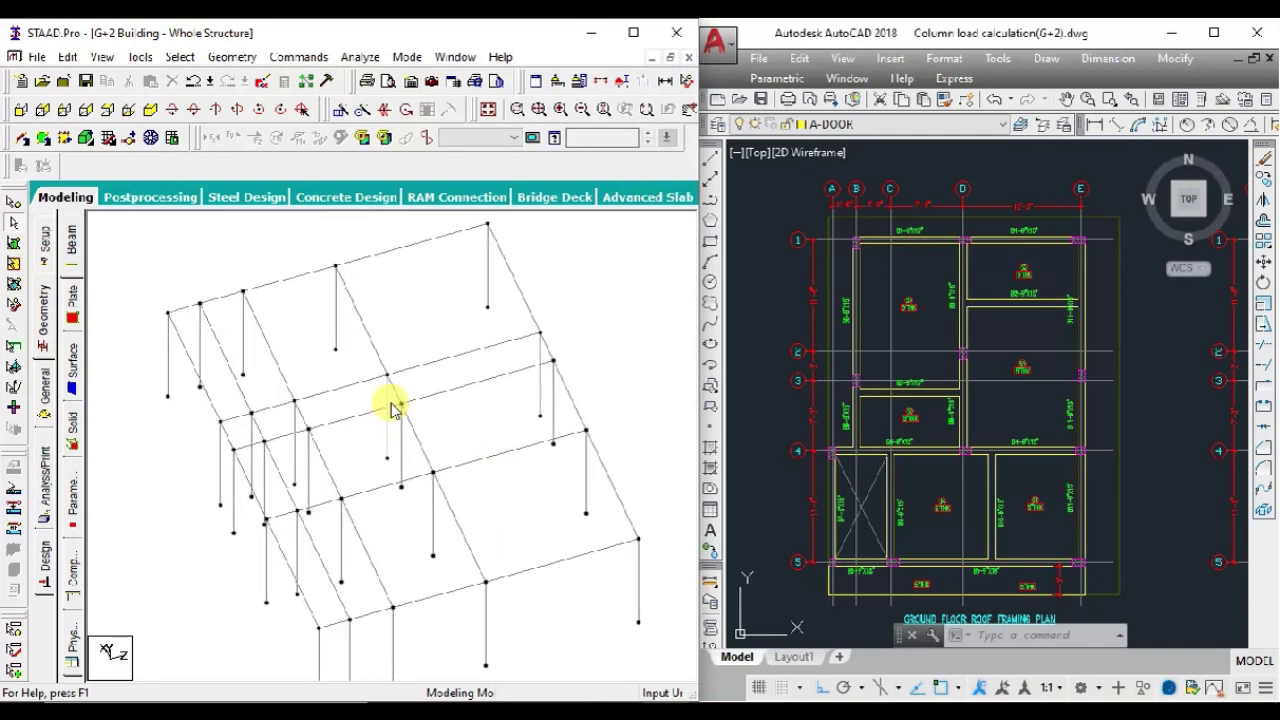
{"action": "left_click", "coordinate": [880, 265]}
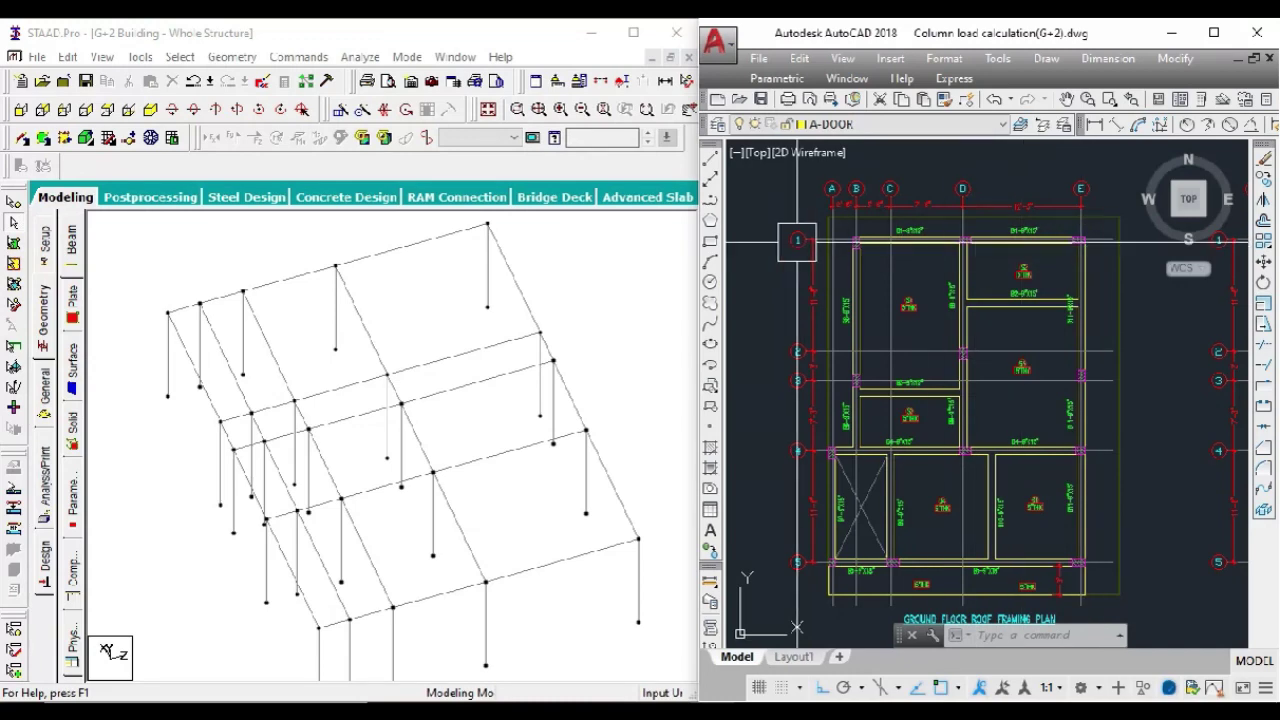
{"action": "left_click", "coordinate": [343, 294]}
{"action": "mouse_move", "coordinate": [343, 294]}
{"action": "middle_mouse_down"}
{"action": "mouse_move", "coordinate": [414, 334]}
{"action": "mouse_move", "coordinate": [268, 345]}
{"action": "mouse_move", "coordinate": [278, 331]}
{"action": "middle_mouse_up"}
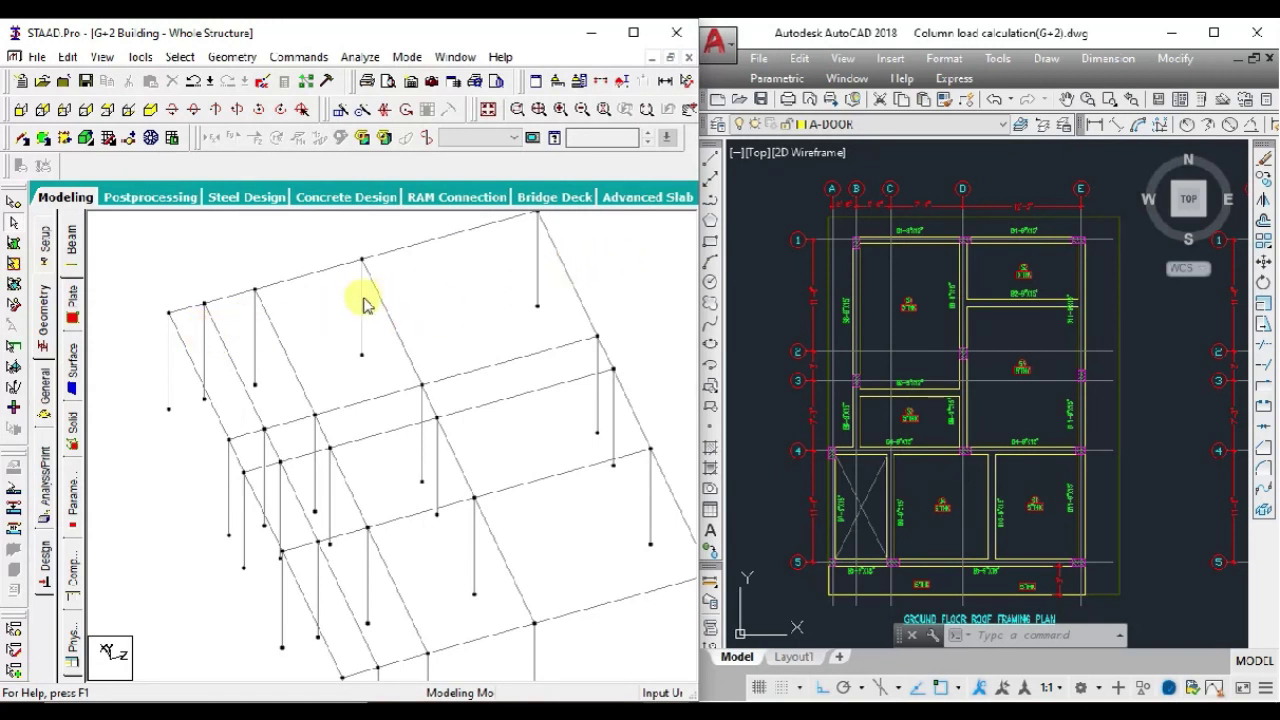
{"action": "left_click", "coordinate": [206, 345]}
{"action": "left_click", "coordinate": [362, 308]}
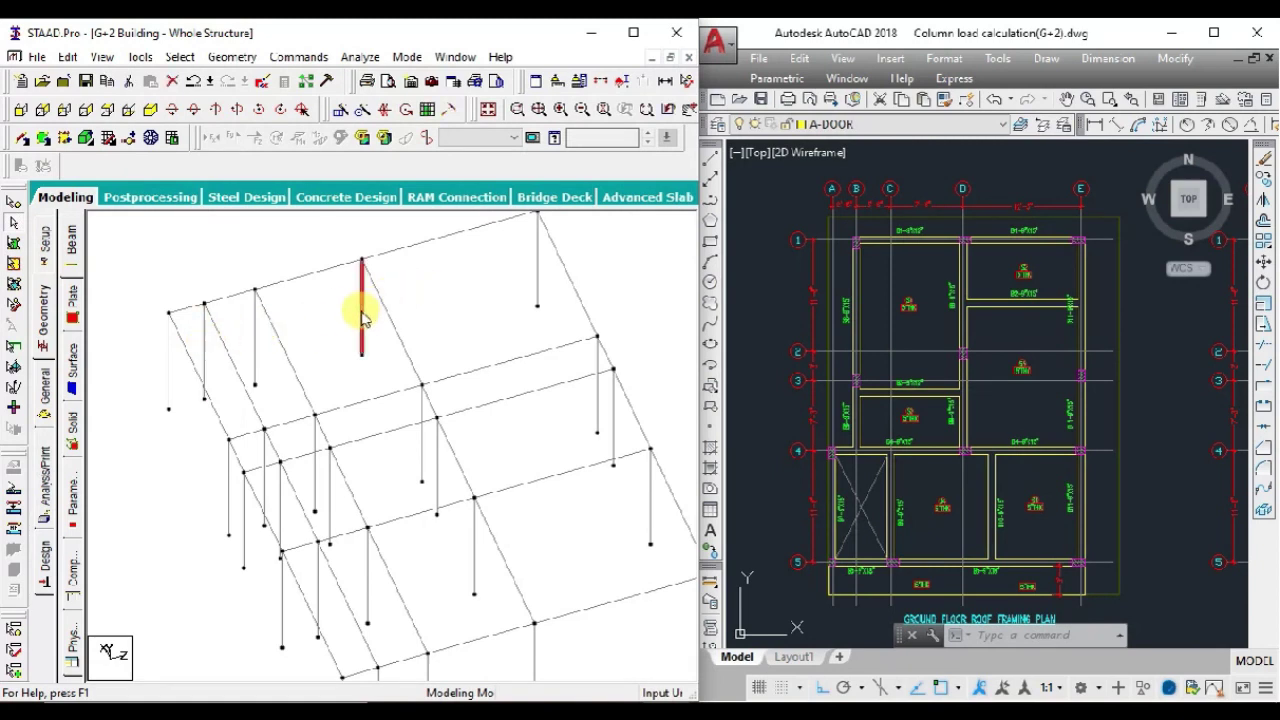
{"action": "left_click", "coordinate": [537, 264]}
{"action": "left_click", "coordinate": [255, 340]}
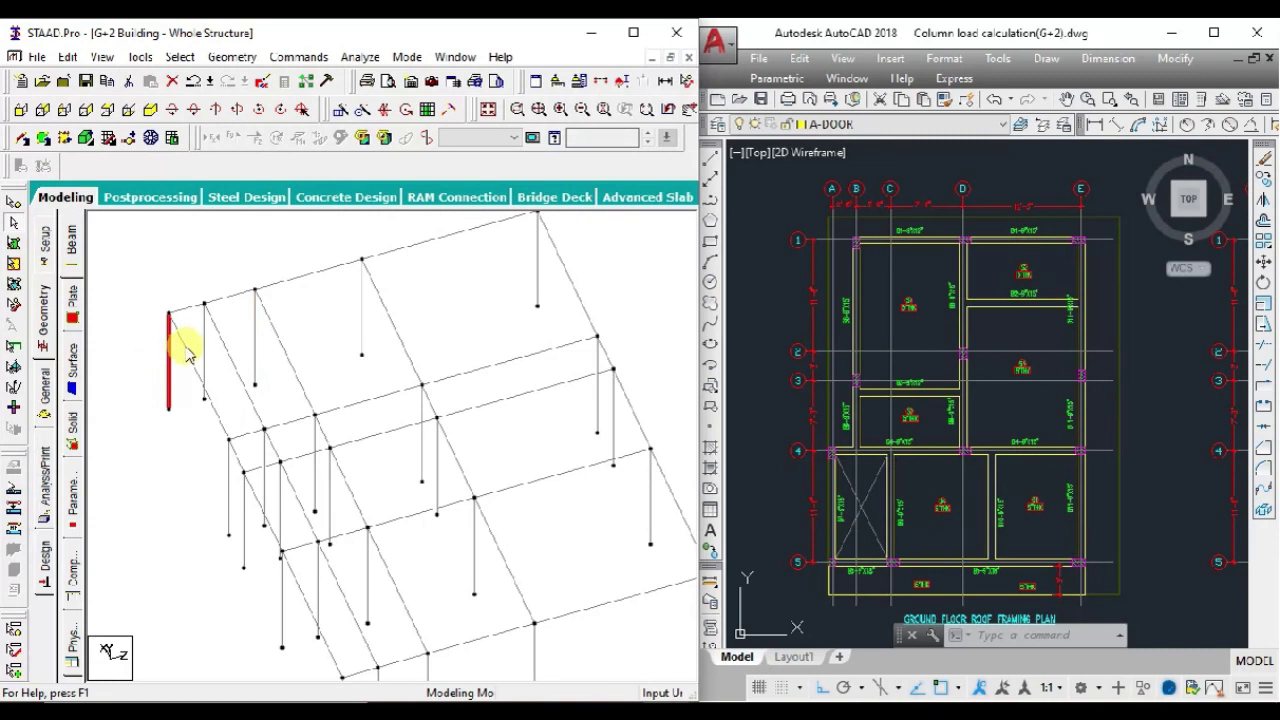
{"action": "left_click", "coordinate": [256, 325], "text": "ctrl"}
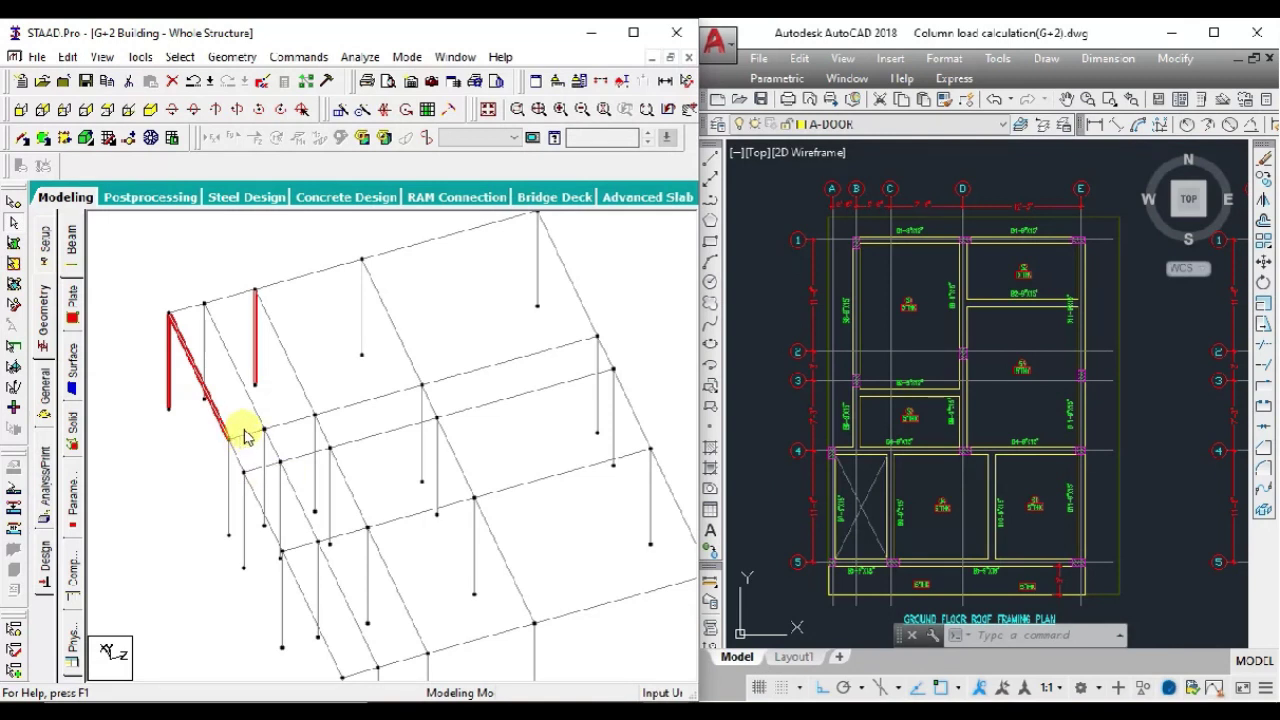
{"action": "left_click", "coordinate": [247, 436], "text": "ctrl"}
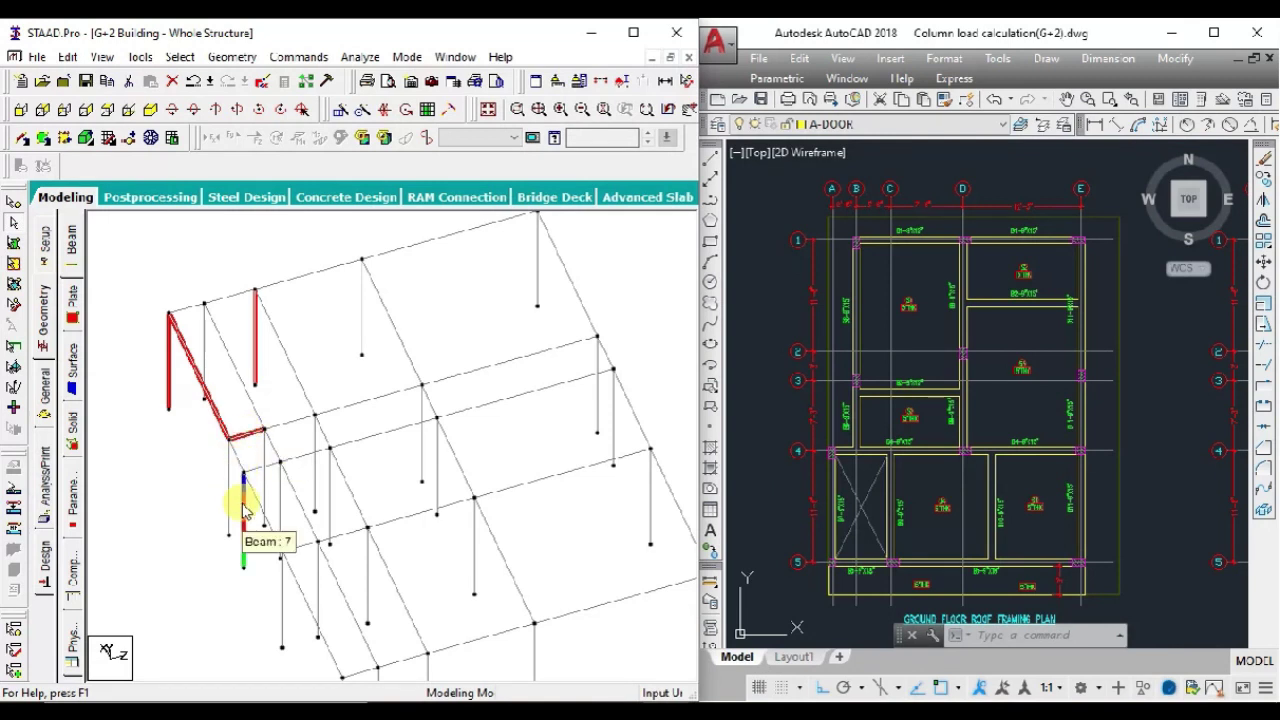
{"action": "key", "text": "Delete"}
{"action": "left_click", "coordinate": [397, 409]}
{"action": "left_click", "coordinate": [383, 409]}
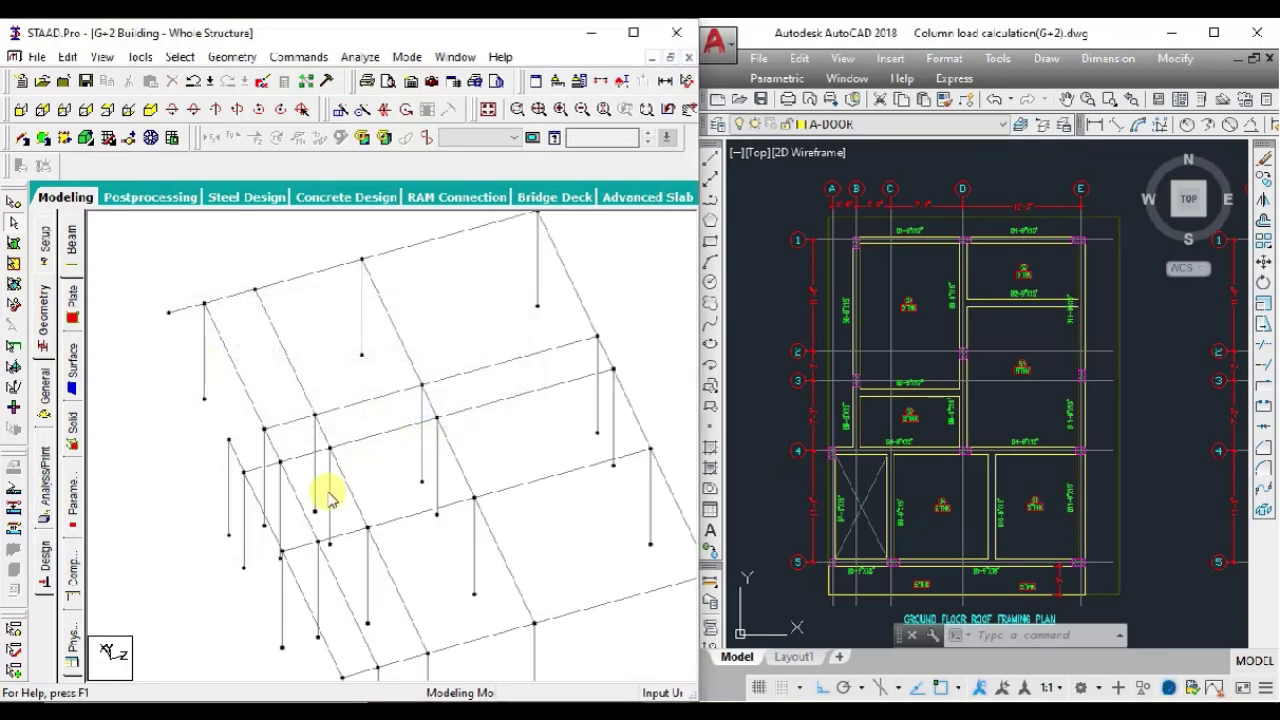
{"action": "scroll", "coordinate": [330, 490], "scroll_direction": "up", "scroll_amount": 1}
{"action": "scroll", "coordinate": [290, 460], "scroll_direction": "up", "scroll_amount": 1}
{"action": "scroll", "coordinate": [245, 435], "scroll_direction": "up", "scroll_amount": 1}
{"action": "scroll", "coordinate": [210, 380], "scroll_direction": "up", "scroll_amount": 1}
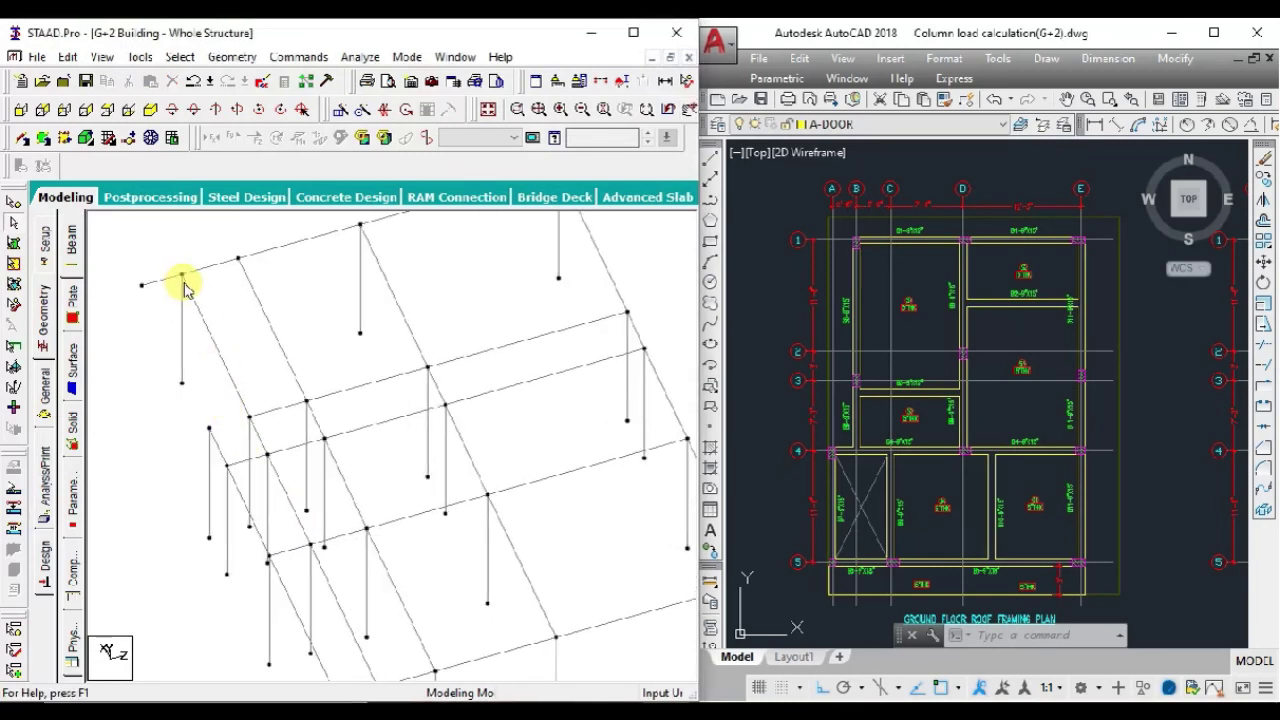
{"action": "left_click", "coordinate": [166, 284]}
{"action": "key", "text": "Delete"}
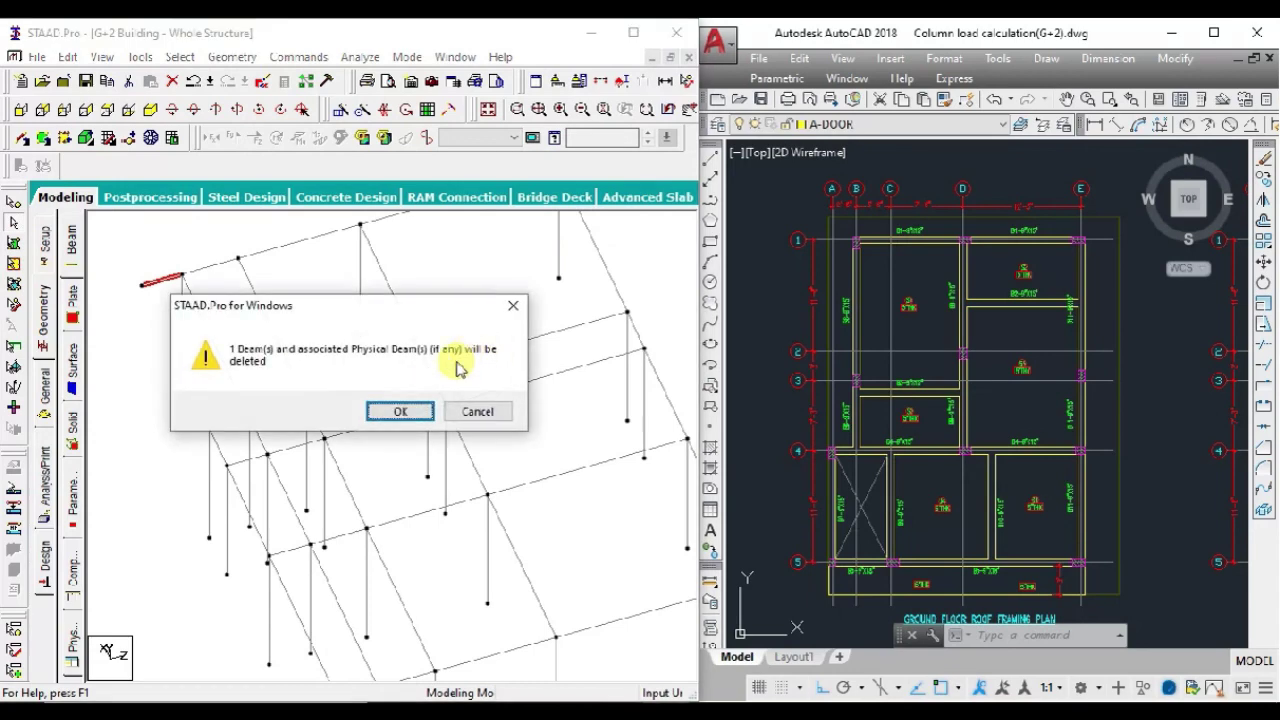
{"action": "left_click", "coordinate": [392, 412]}
{"action": "left_click", "coordinate": [389, 409]}
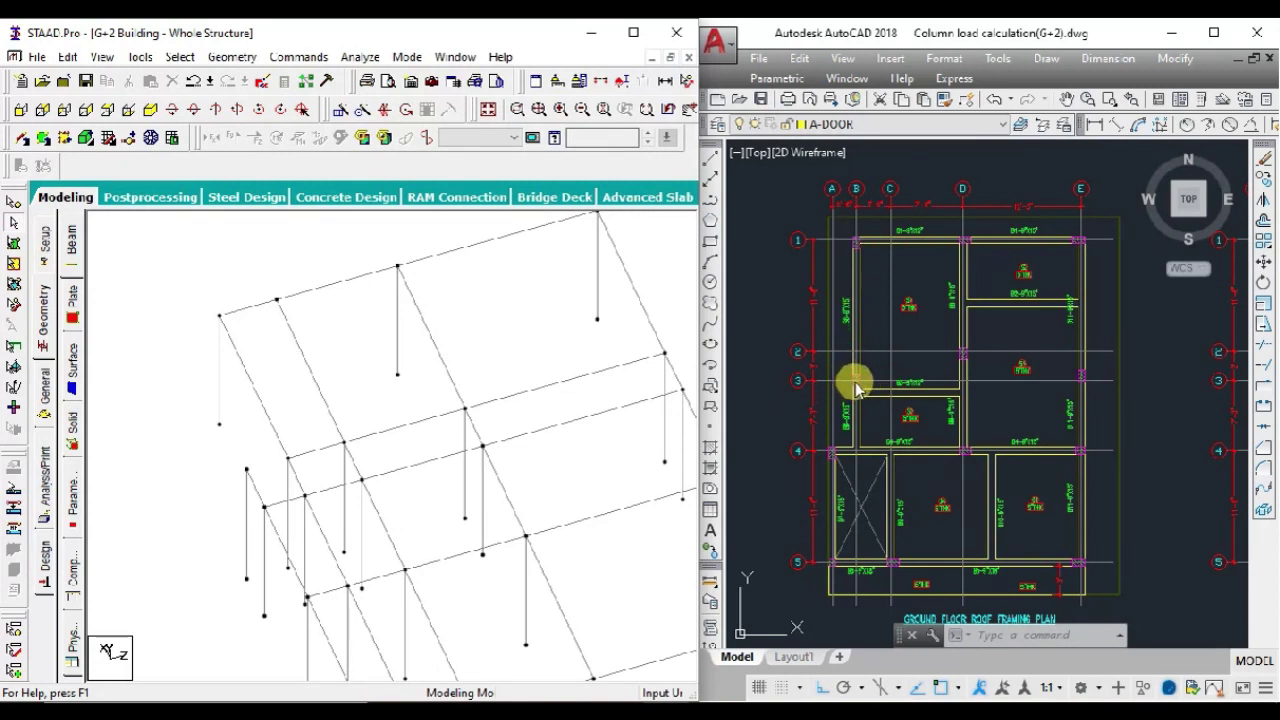
{"action": "left_click", "coordinate": [251, 488]}
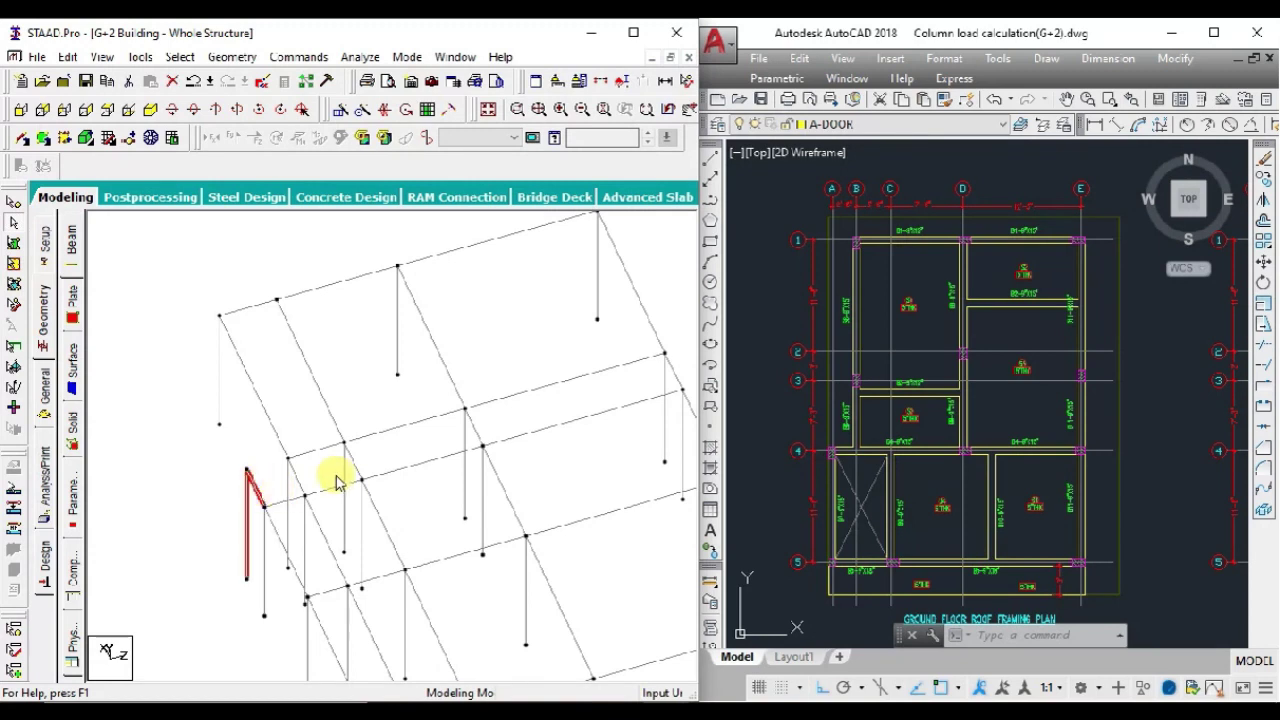
{"action": "key", "text": "Delete"}
{"action": "left_click", "coordinate": [423, 418]}
{"action": "left_click", "coordinate": [414, 409]}
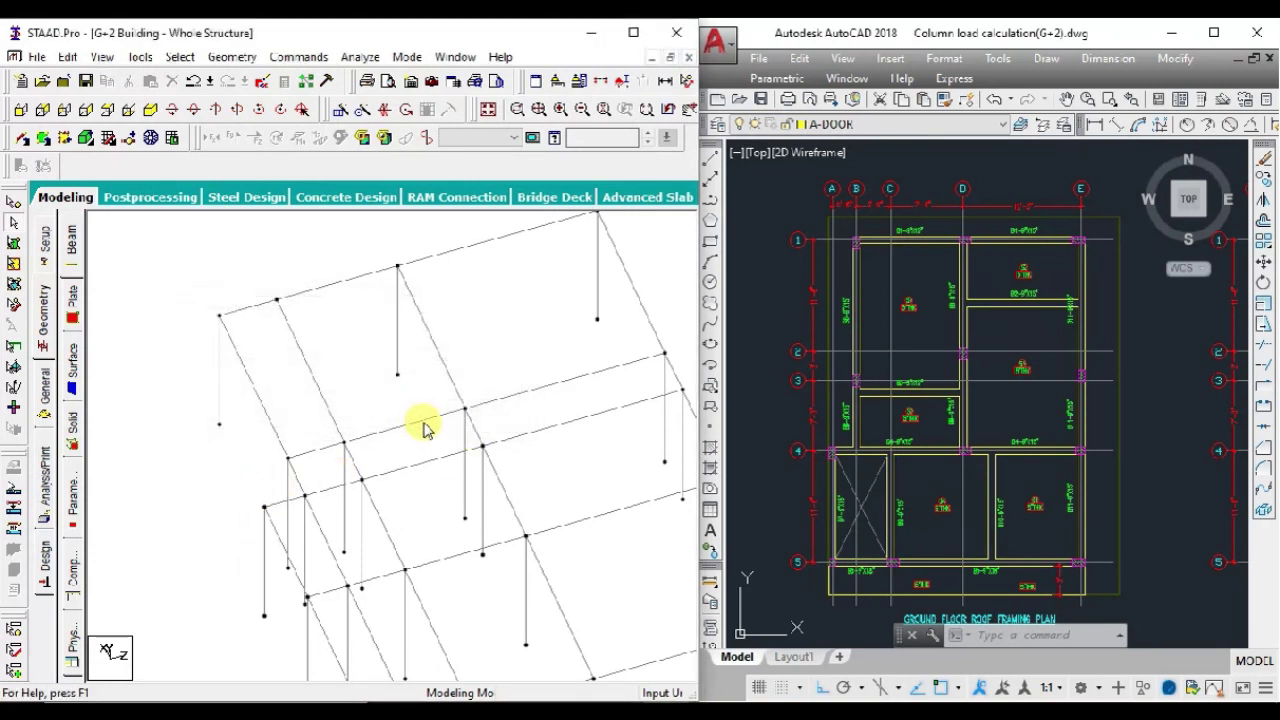
{"action": "left_click", "coordinate": [288, 484]}
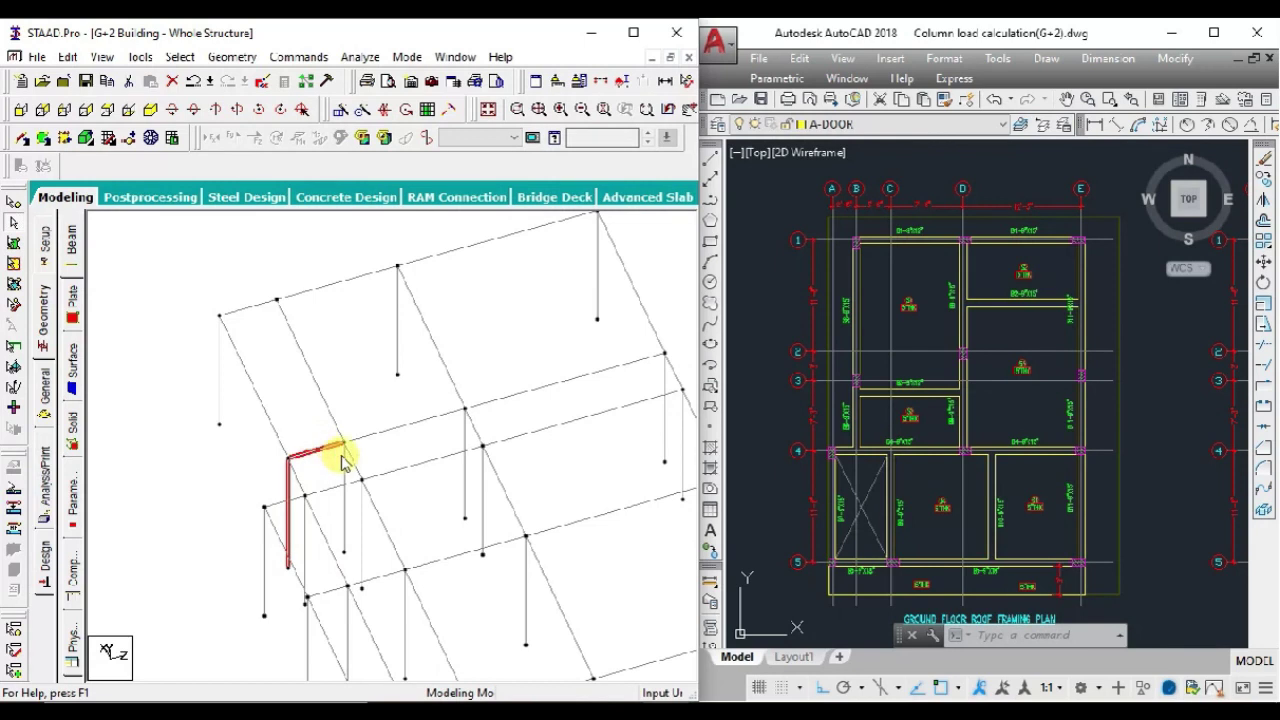
{"action": "left_click", "coordinate": [334, 418], "text": "ctrl"}
{"action": "key", "text": "Delete"}
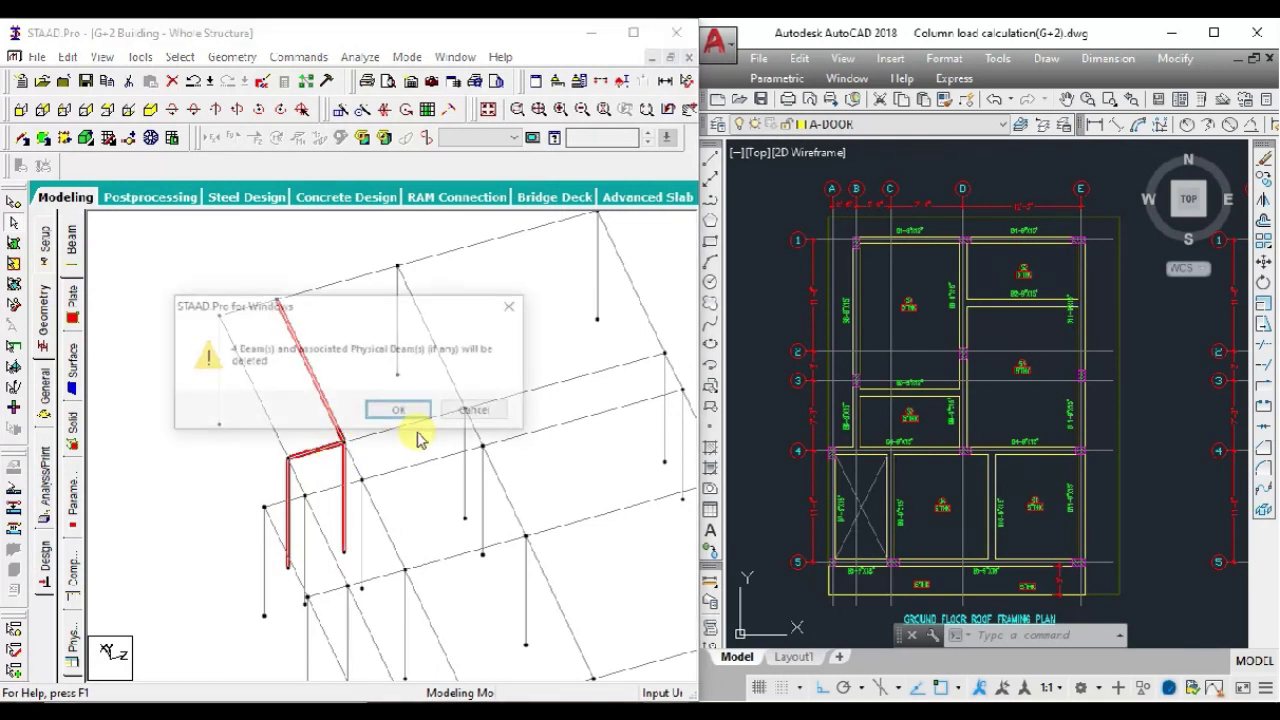
{"action": "left_click", "coordinate": [428, 417]}
{"action": "left_click", "coordinate": [409, 416]}
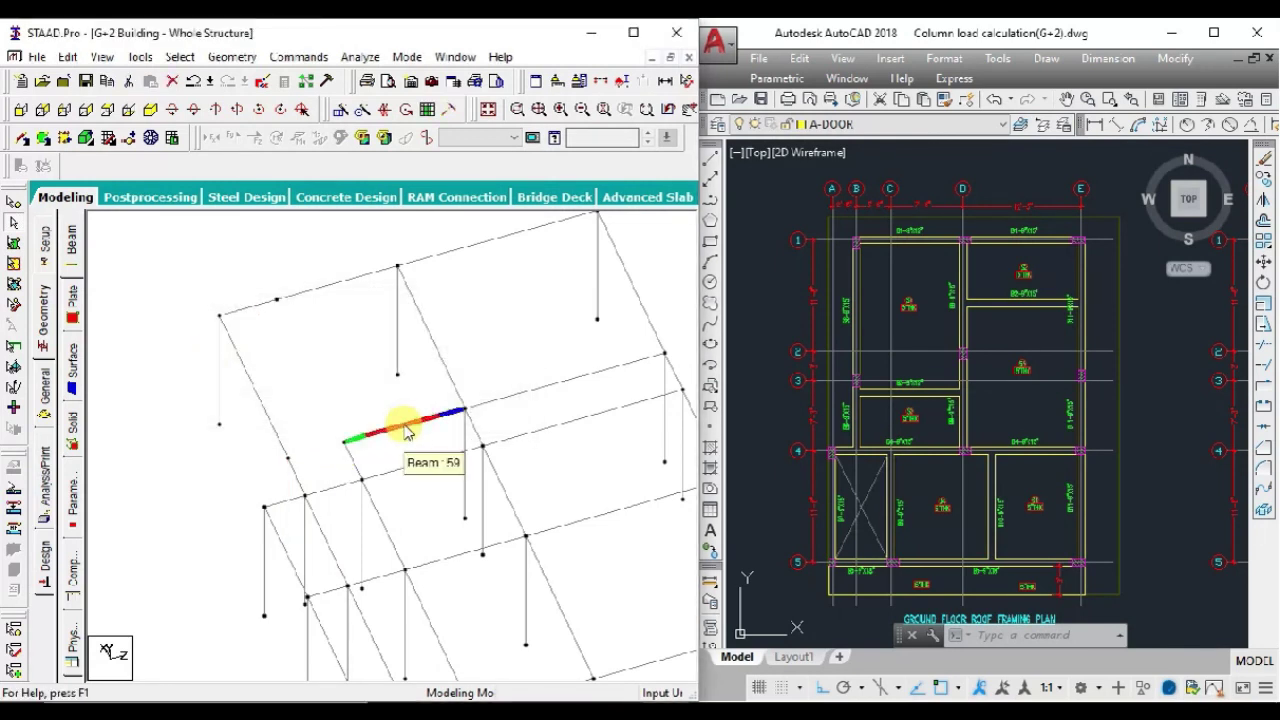
{"action": "left_click", "coordinate": [406, 430]}
{"action": "key", "text": "Delete"}
{"action": "left_click", "coordinate": [411, 409]}
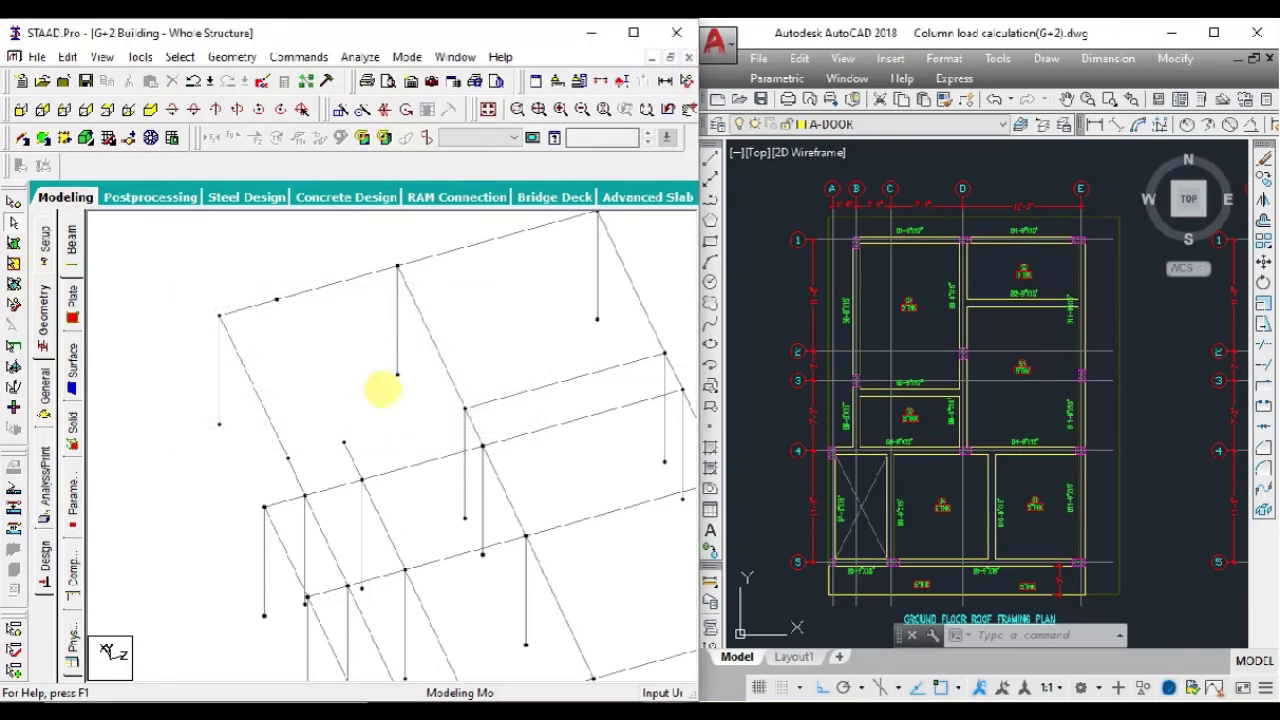
{"action": "key", "text": "Delete"}
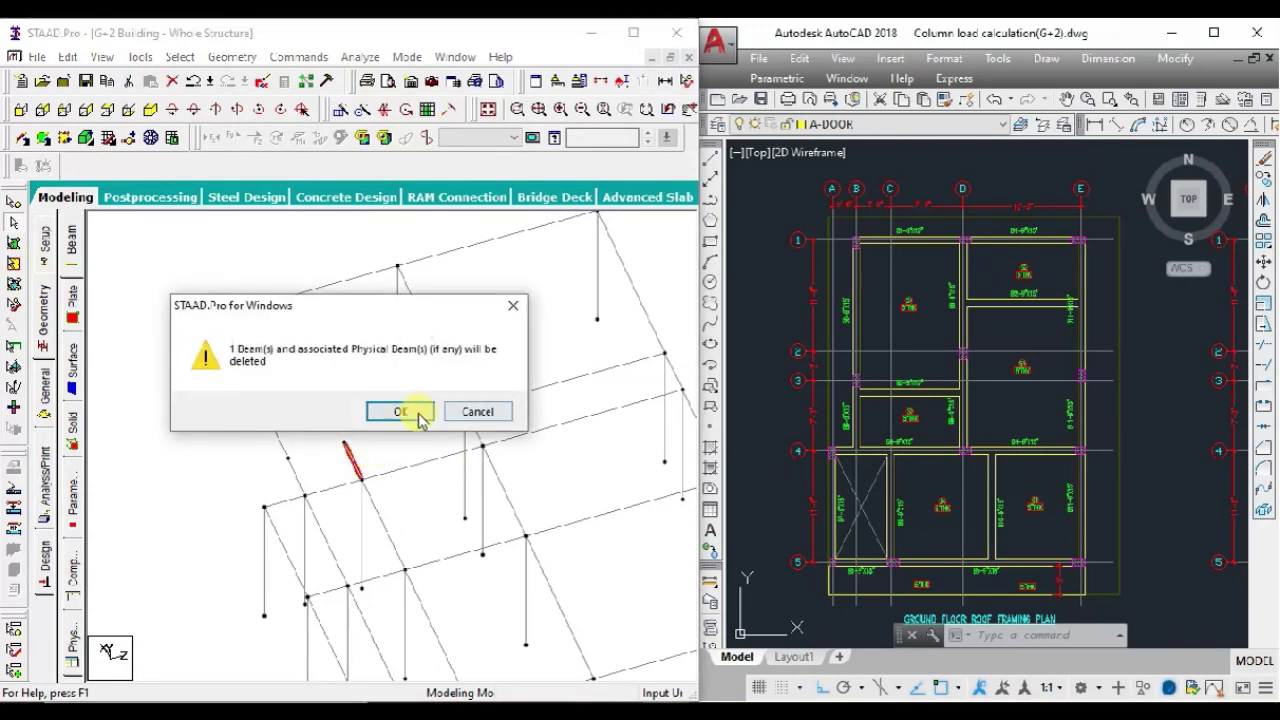
{"action": "left_click", "coordinate": [414, 416]}
{"action": "left_click", "coordinate": [412, 416]}
{"action": "mouse_move", "coordinate": [497, 466]}
{"action": "middle_mouse_down"}
{"action": "mouse_move", "coordinate": [366, 414]}
{"action": "mouse_move", "coordinate": [394, 366]}
{"action": "mouse_move", "coordinate": [404, 443]}
{"action": "middle_mouse_up"}
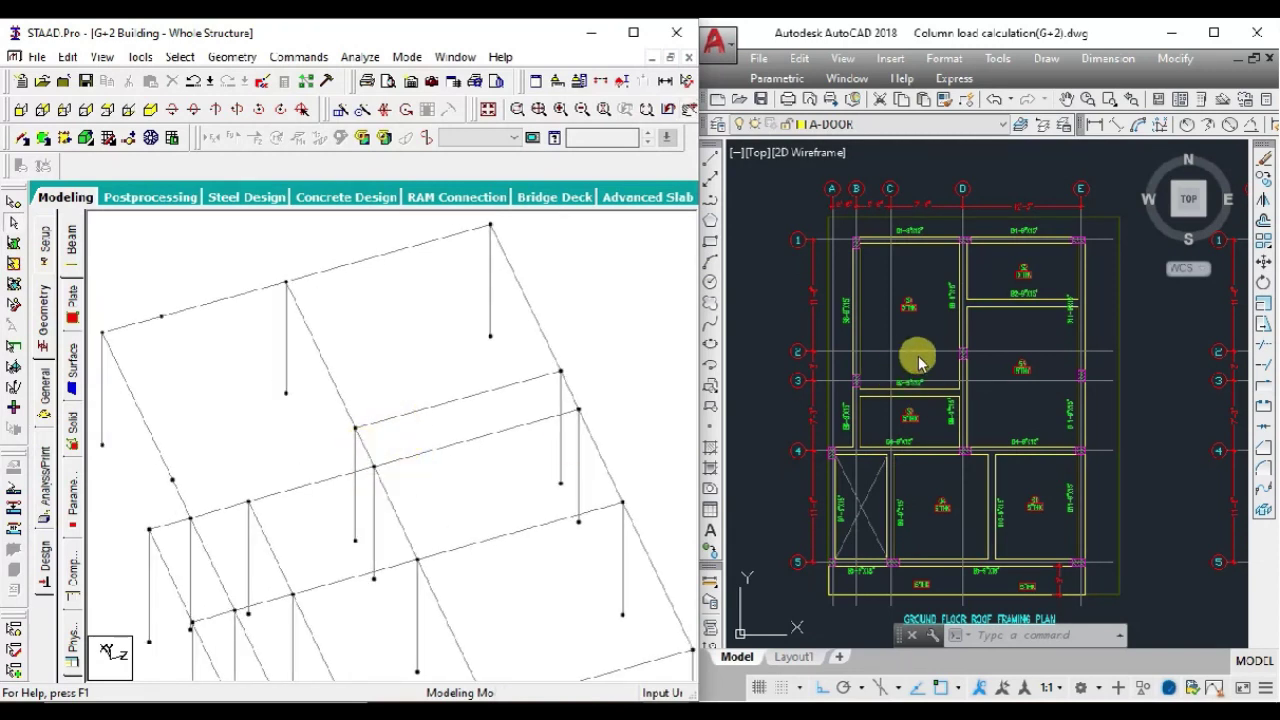
- Delete the selected beam and column at one corner, along with their orphan nodes
{"action": "left_click", "coordinate": [426, 410]}
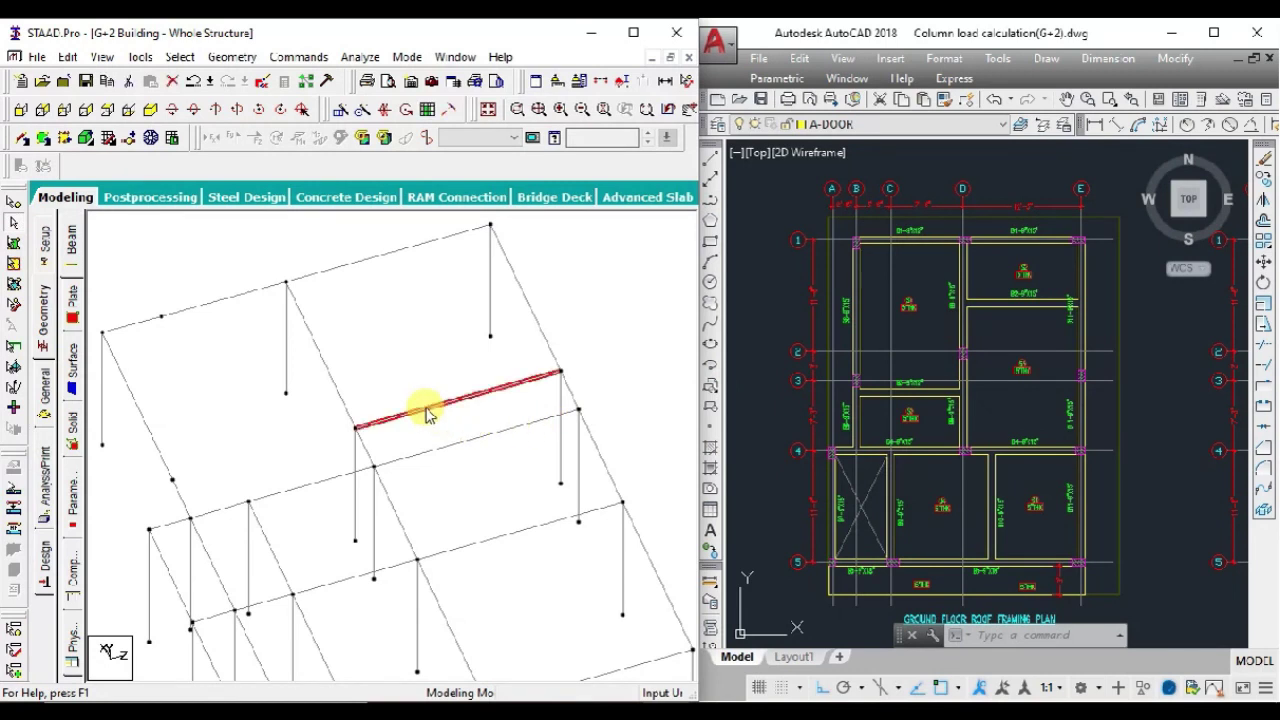
{"action": "left_click", "coordinate": [560, 400], "text": "ctrl"}
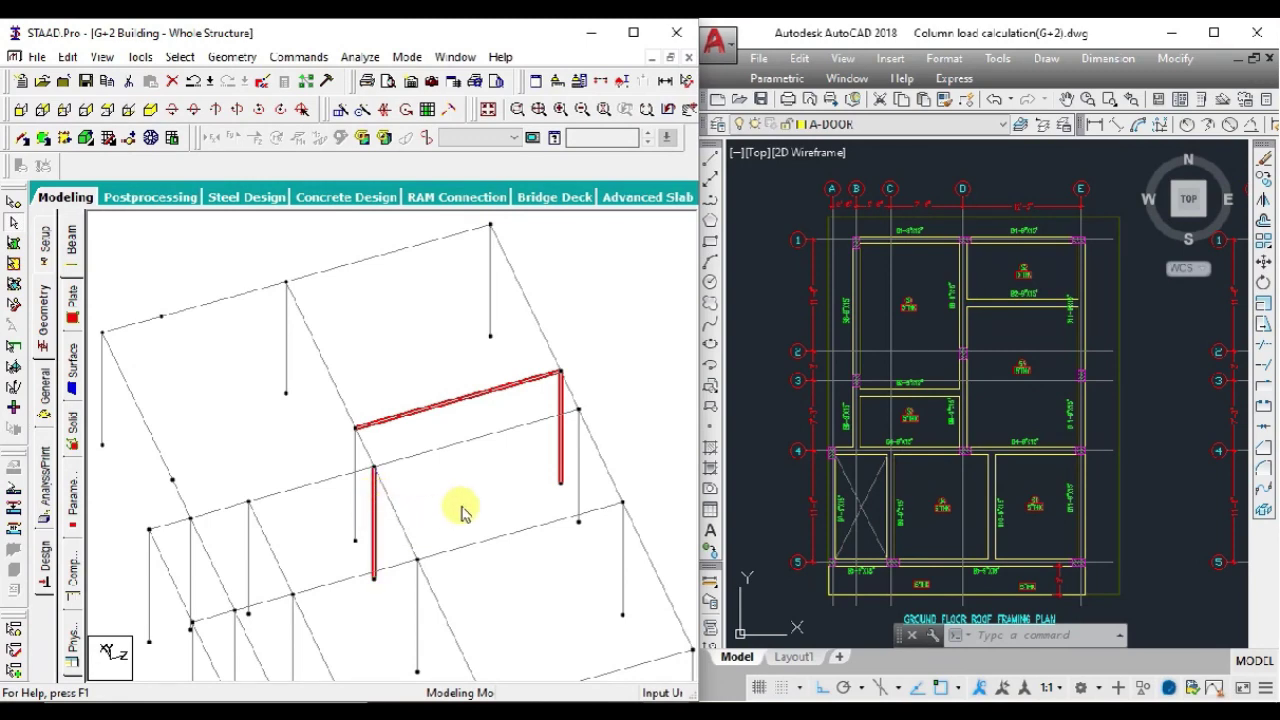
{"action": "key", "text": "Delete"}
{"action": "left_click", "coordinate": [430, 414]}
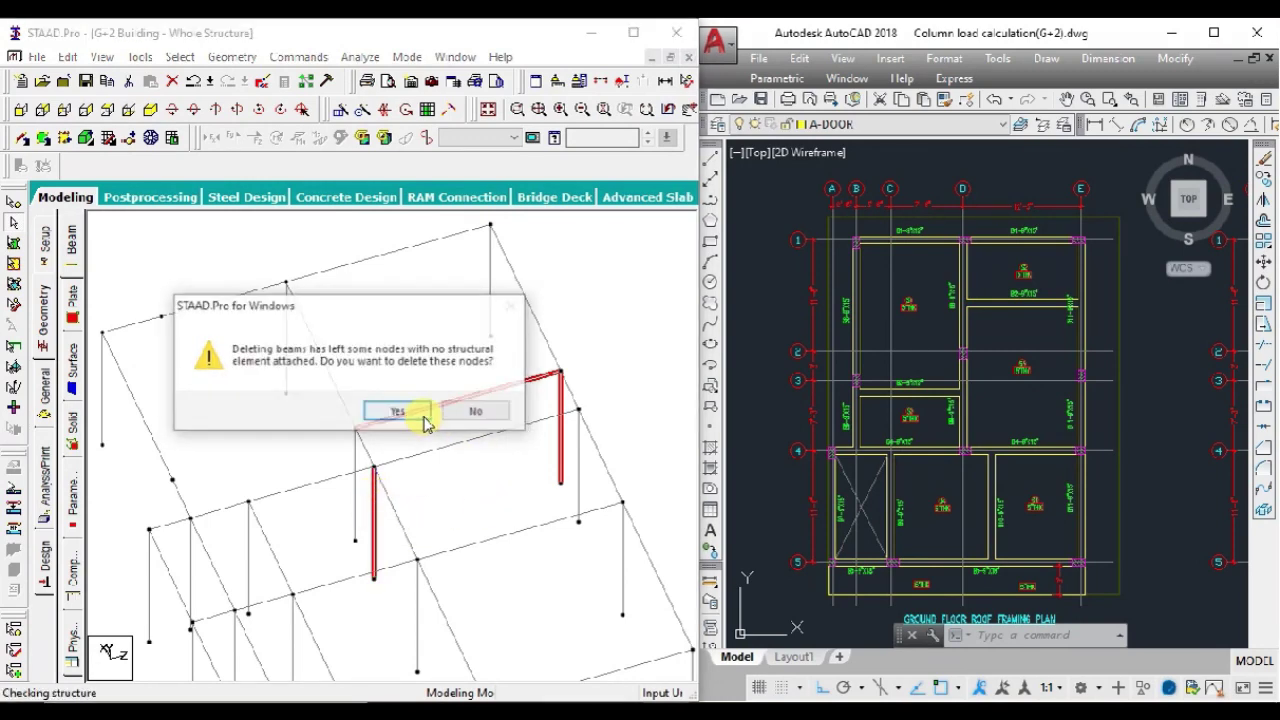
{"action": "left_click", "coordinate": [414, 412]}
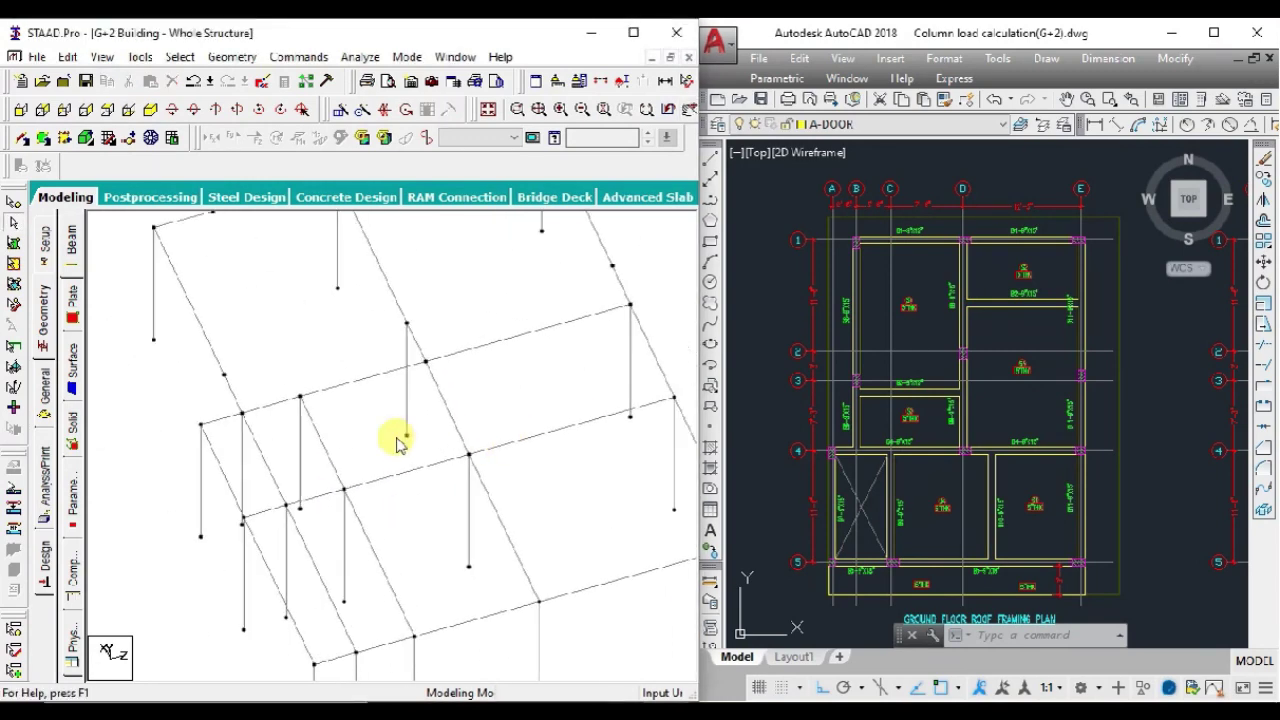
{"action": "scroll", "coordinate": [400, 425], "scroll_direction": "up", "scroll_amount": 2}
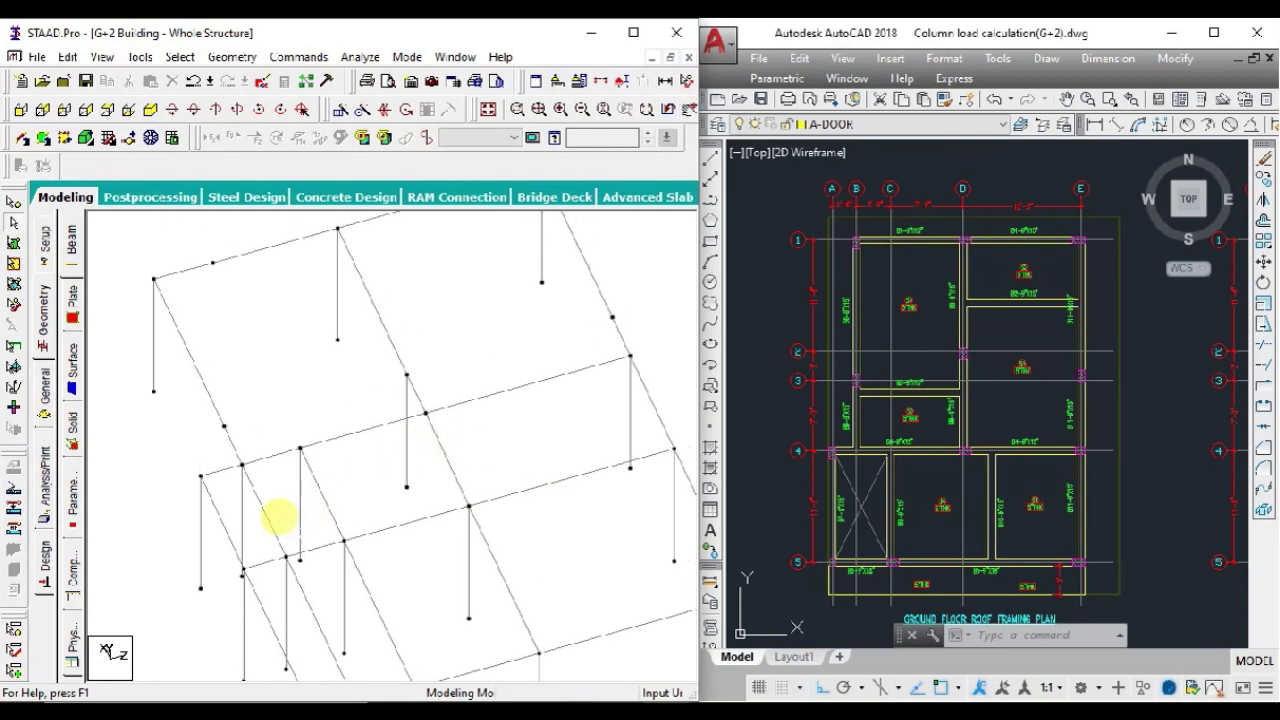
{"action": "scroll", "coordinate": [275, 505], "scroll_direction": "down", "scroll_amount": 1}
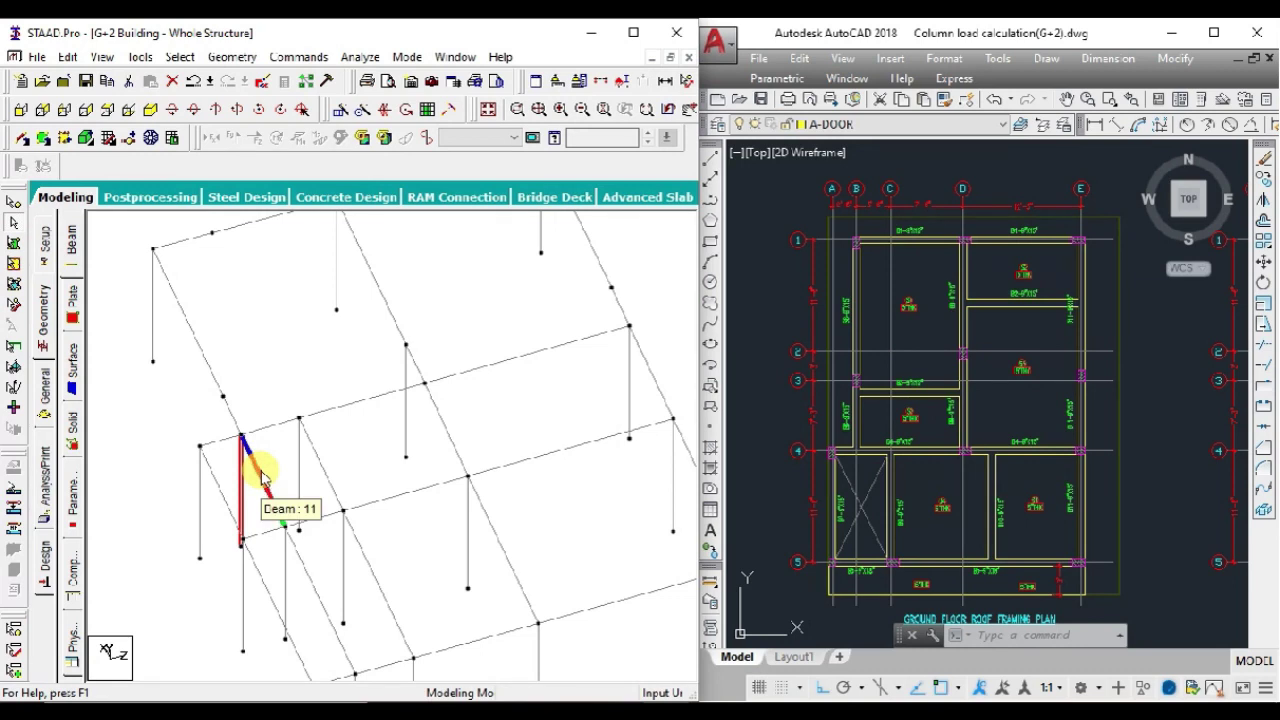
- Delete the short top beam and column at the left joint, plus their orphan nodes
{"action": "left_click", "coordinate": [224, 470]}
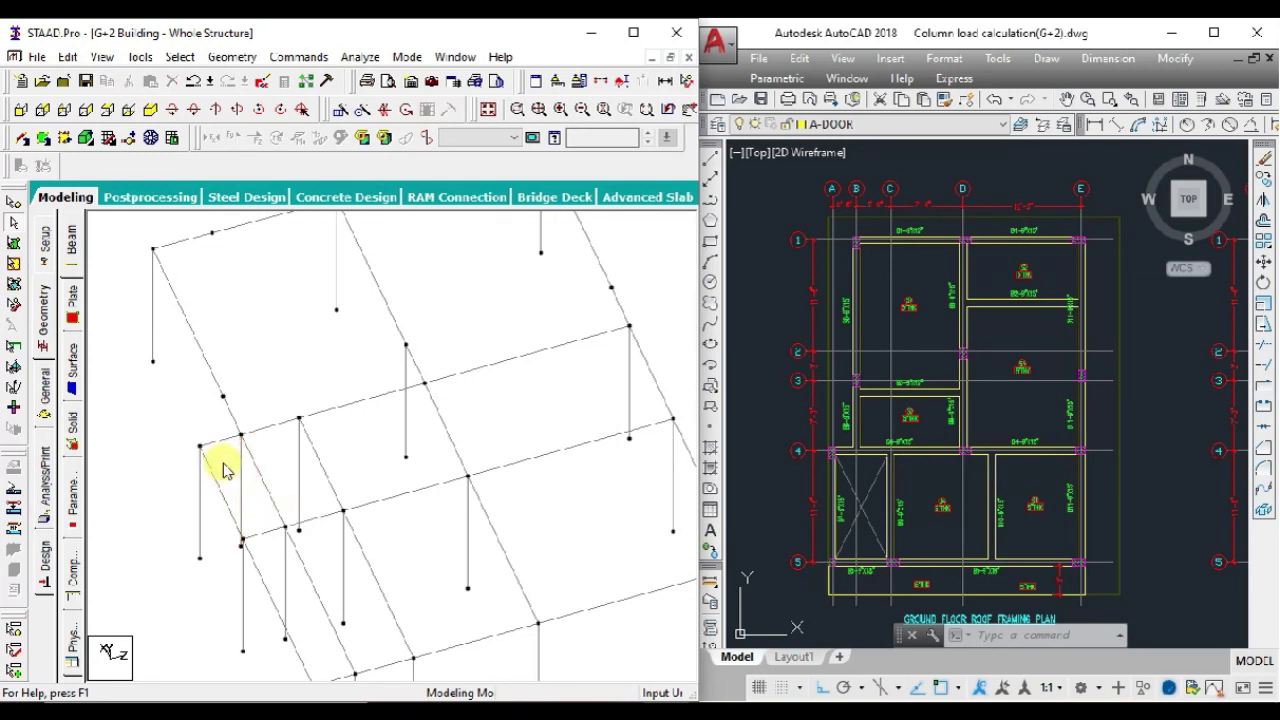
{"action": "left_click", "coordinate": [222, 441], "text": "ctrl"}
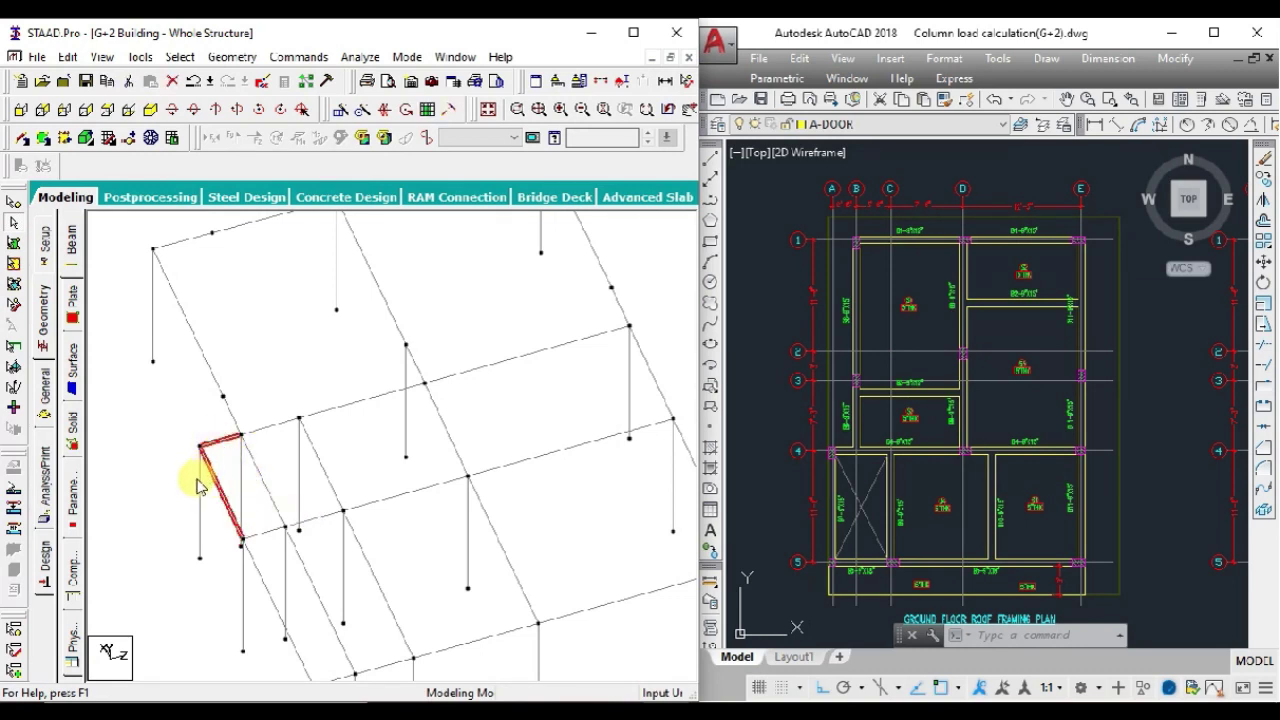
{"action": "left_click", "coordinate": [200, 490], "text": "ctrl"}
{"action": "key", "text": "Delete"}
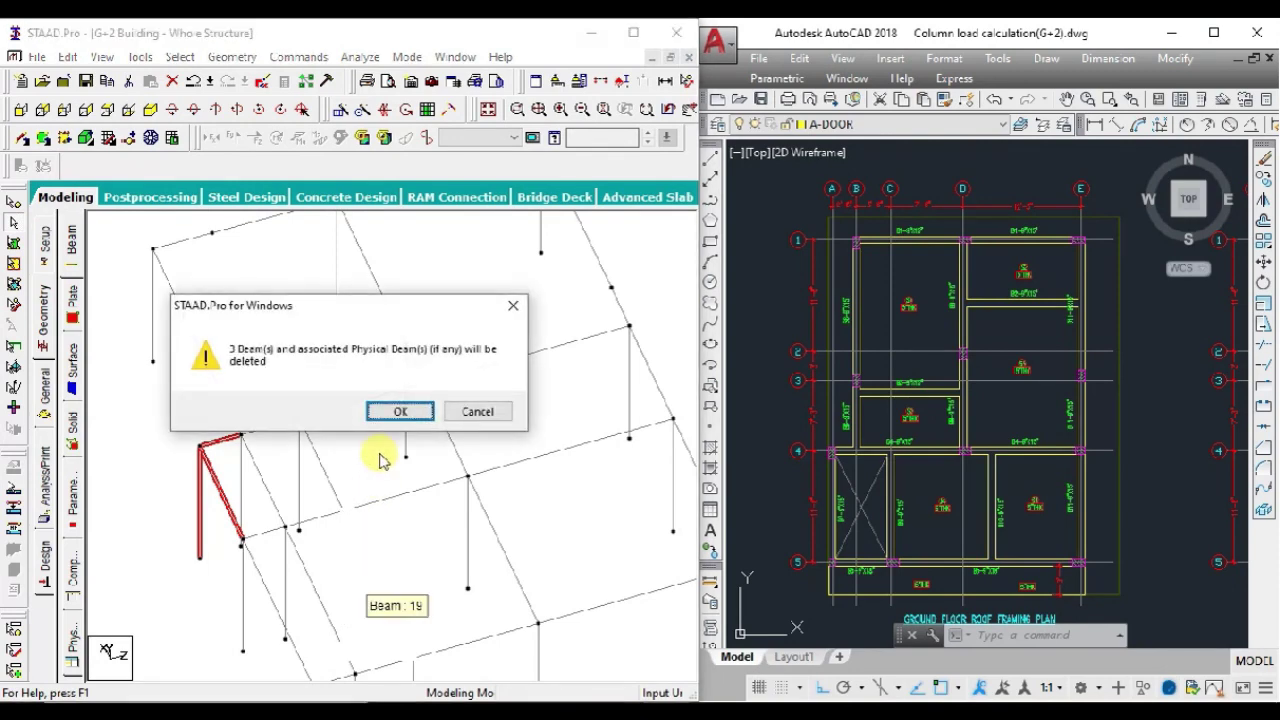
{"action": "left_click", "coordinate": [400, 414]}
{"action": "left_click", "coordinate": [402, 409]}
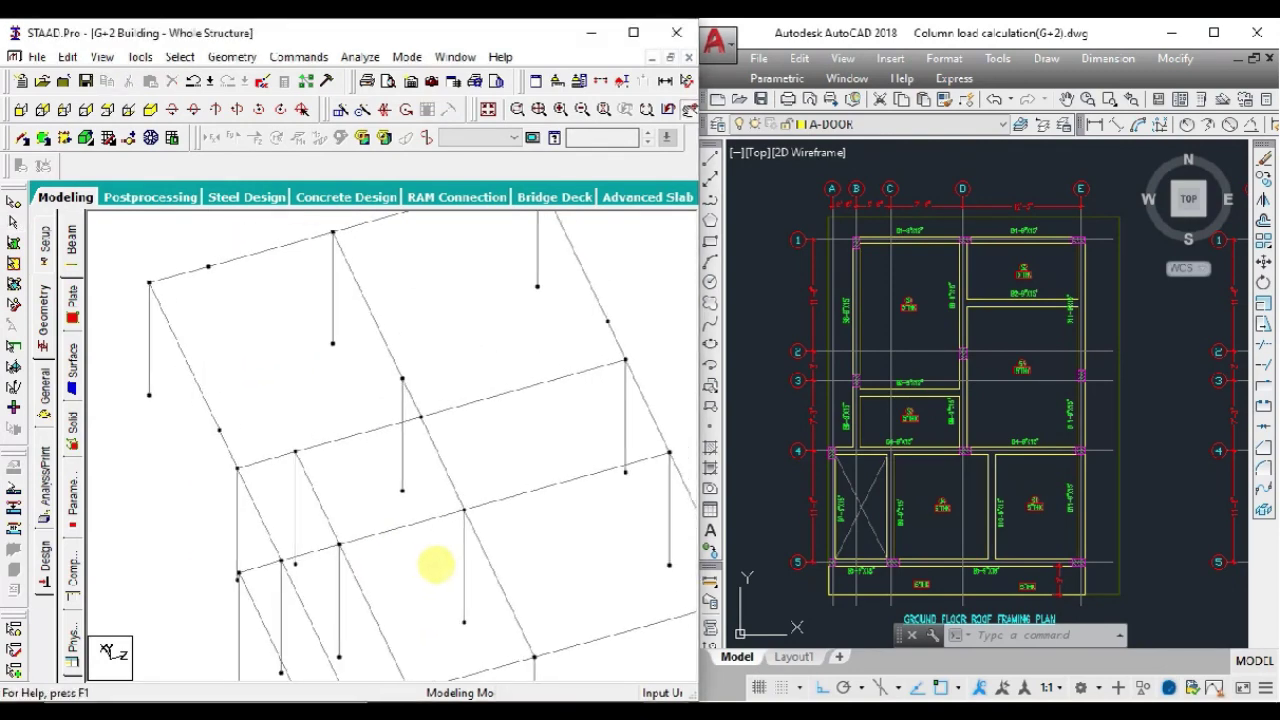
{"action": "middle_click_drag", "start_coordinate": [352, 570], "coordinate": [352, 495]}
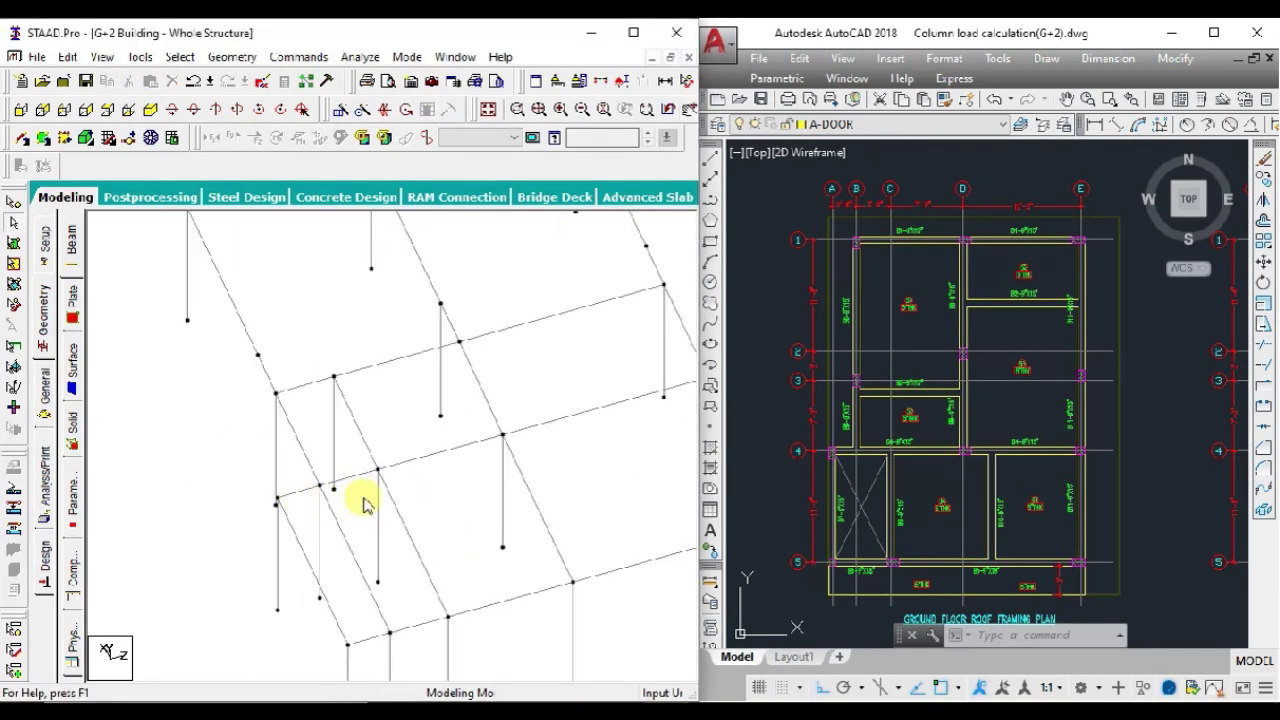
{"action": "scroll", "coordinate": [365, 505], "scroll_direction": "up", "scroll_amount": 1}
{"action": "scroll", "coordinate": [371, 500], "scroll_direction": "up", "scroll_amount": 1}
{"action": "scroll", "coordinate": [389, 494], "scroll_direction": "up", "scroll_amount": 1}
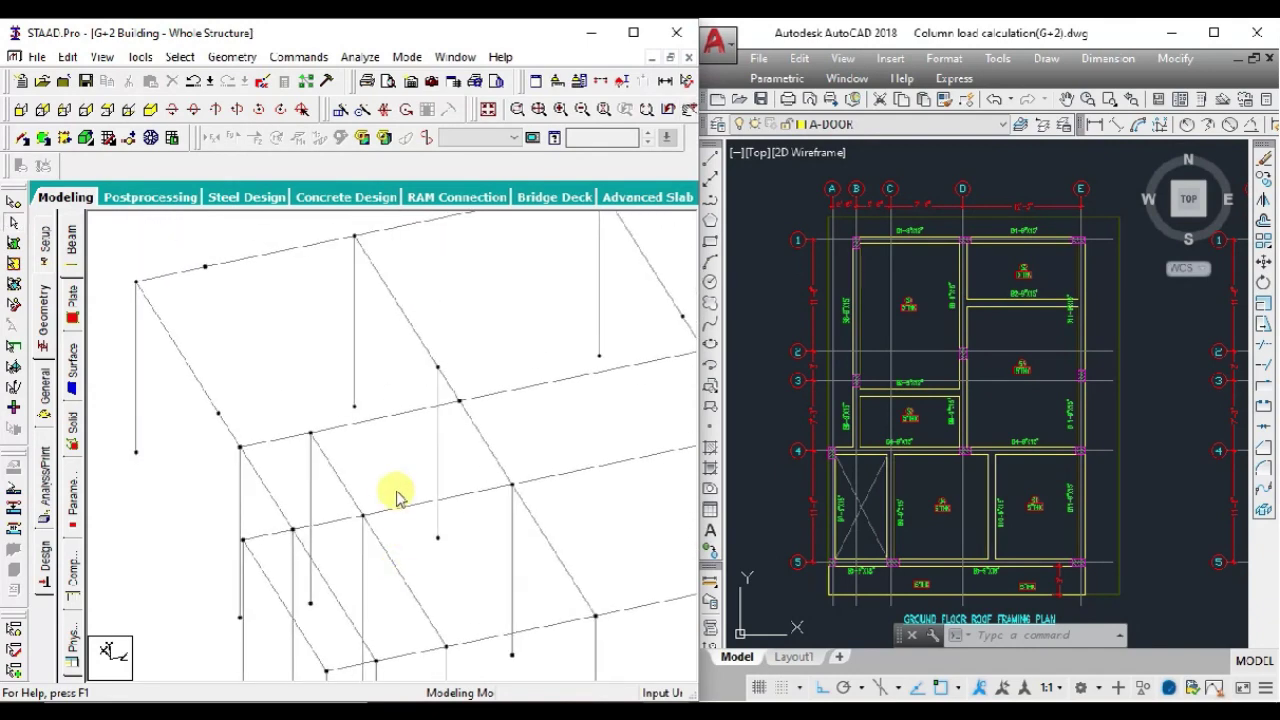
- Delete Beam 25 and the adjacent diagonal beam, with the leftover node
{"action": "mouse_move", "coordinate": [395, 495]}
{"action": "middle_mouse_down", "text": "ctrl"}
{"action": "mouse_move", "coordinate": [400, 477]}
{"action": "mouse_move", "coordinate": [371, 449]}
{"action": "mouse_move", "coordinate": [451, 566]}
{"action": "mouse_move", "coordinate": [380, 500]}
{"action": "mouse_move", "coordinate": [408, 505]}
{"action": "middle_mouse_up", "text": "ctrl"}
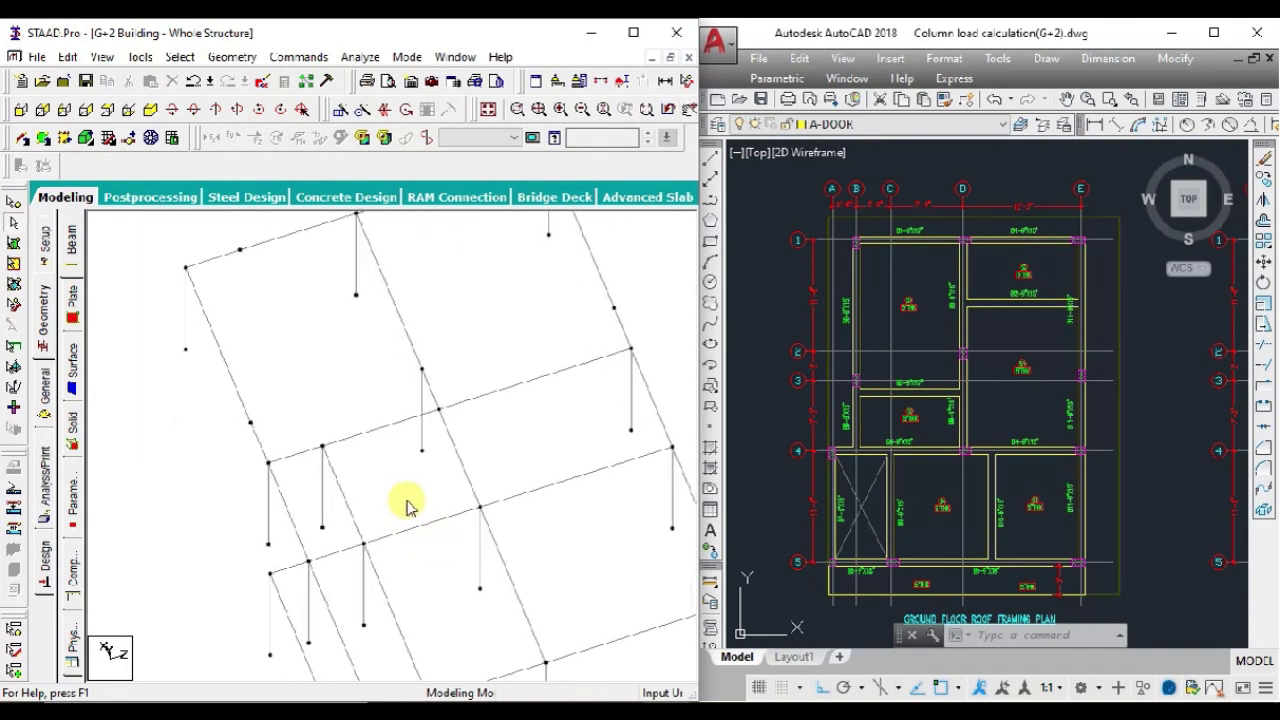
{"action": "left_click", "coordinate": [322, 498]}
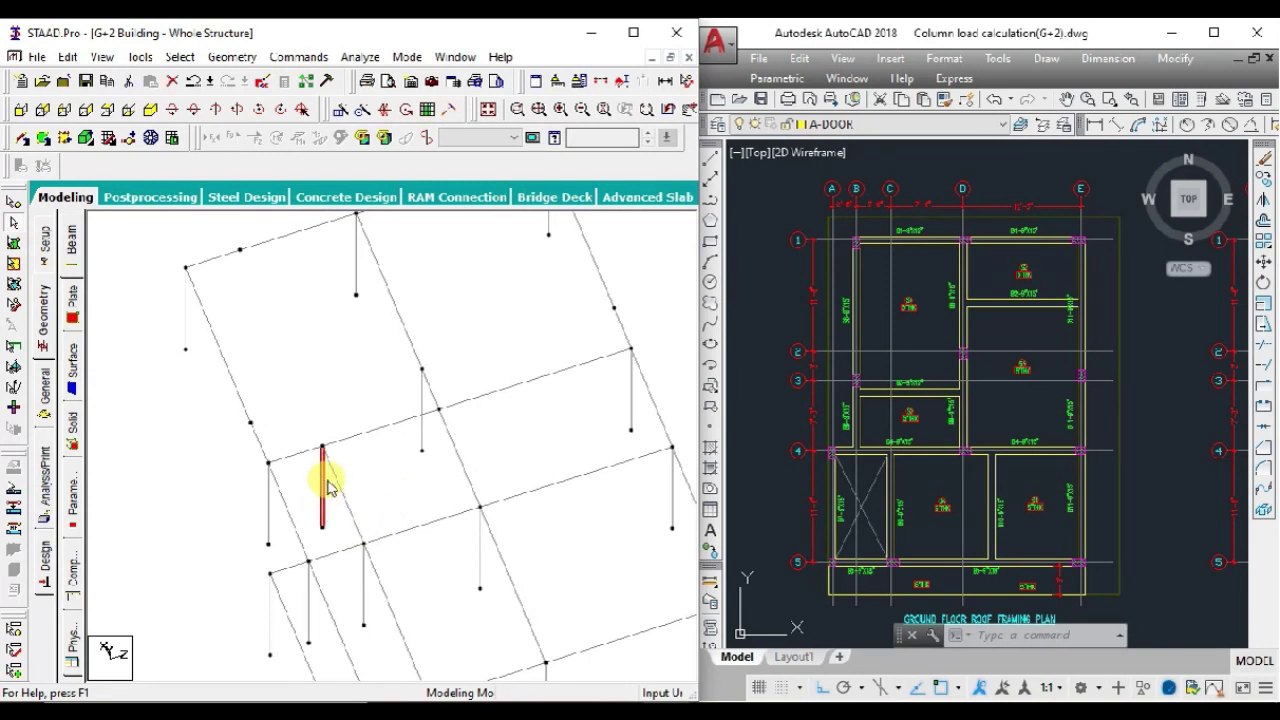
{"action": "left_click", "coordinate": [343, 492], "text": "ctrl"}
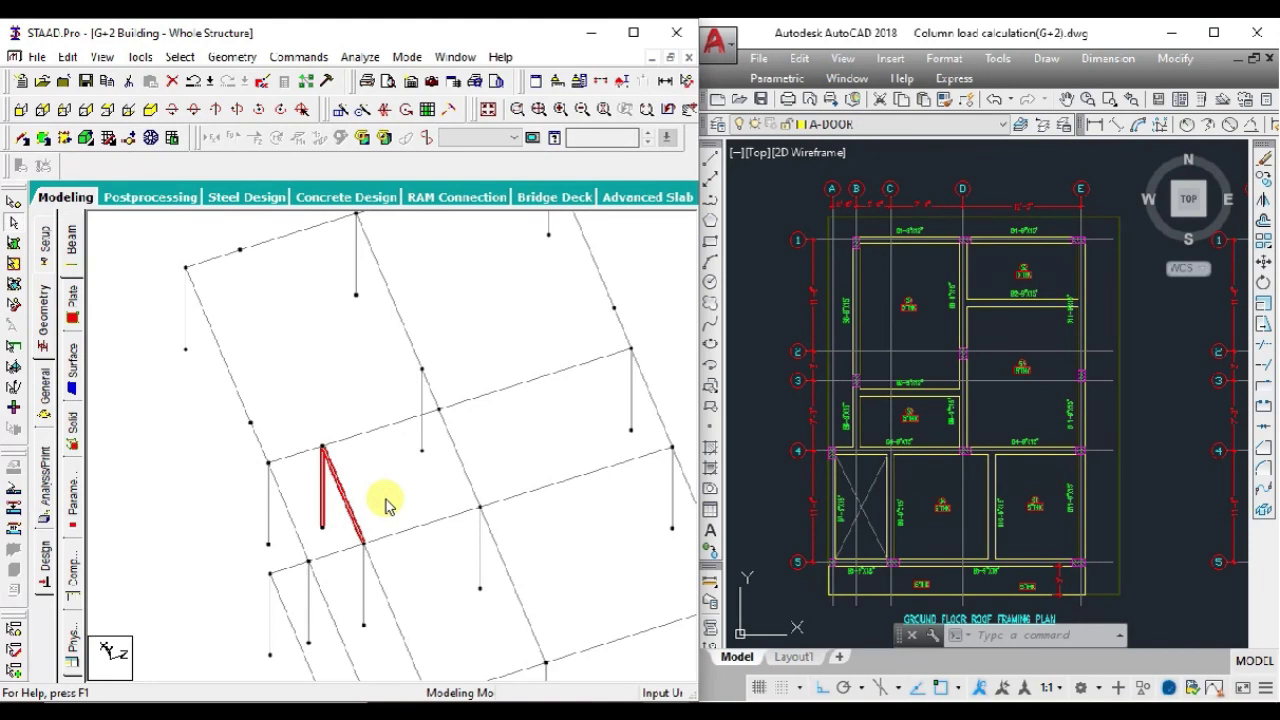
{"action": "key", "text": "Delete"}
{"action": "left_click", "coordinate": [409, 411]}
{"action": "left_click", "coordinate": [409, 412]}
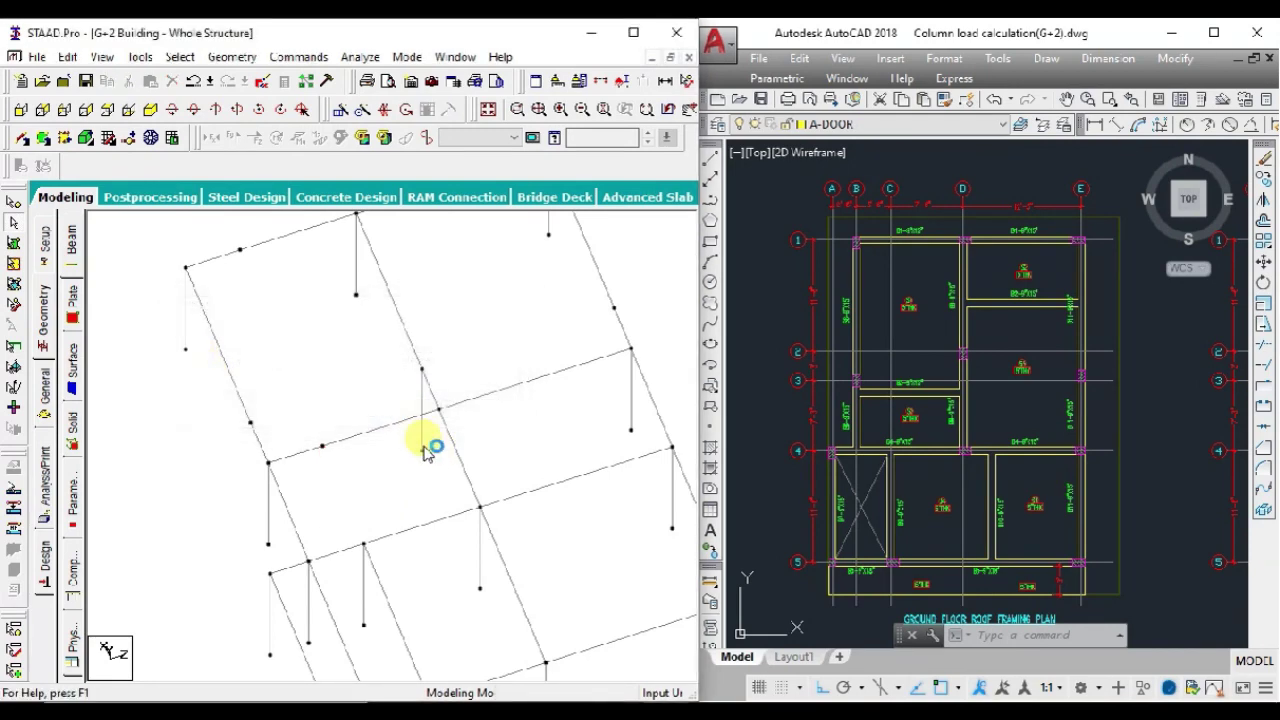
- Delete the left column and another diagonal beam, along with the orphaned bottom nodes
{"action": "mouse_move", "coordinate": [426, 452]}
{"action": "middle_mouse_down"}
{"action": "mouse_move", "coordinate": [394, 509]}
{"action": "mouse_move", "coordinate": [389, 457]}
{"action": "mouse_move", "coordinate": [390, 560]}
{"action": "mouse_move", "coordinate": [397, 517]}
{"action": "mouse_move", "coordinate": [383, 503]}
{"action": "middle_mouse_up"}
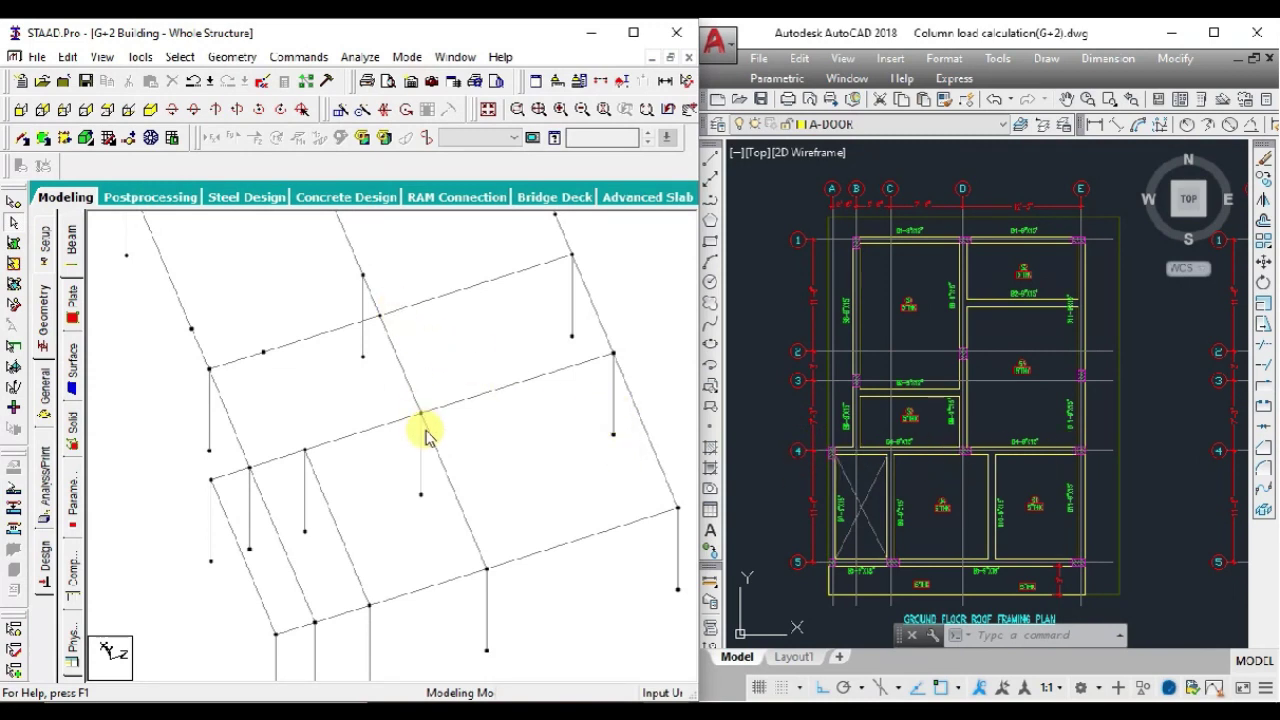
{"action": "left_click", "coordinate": [248, 510], "text": "ctrl"}
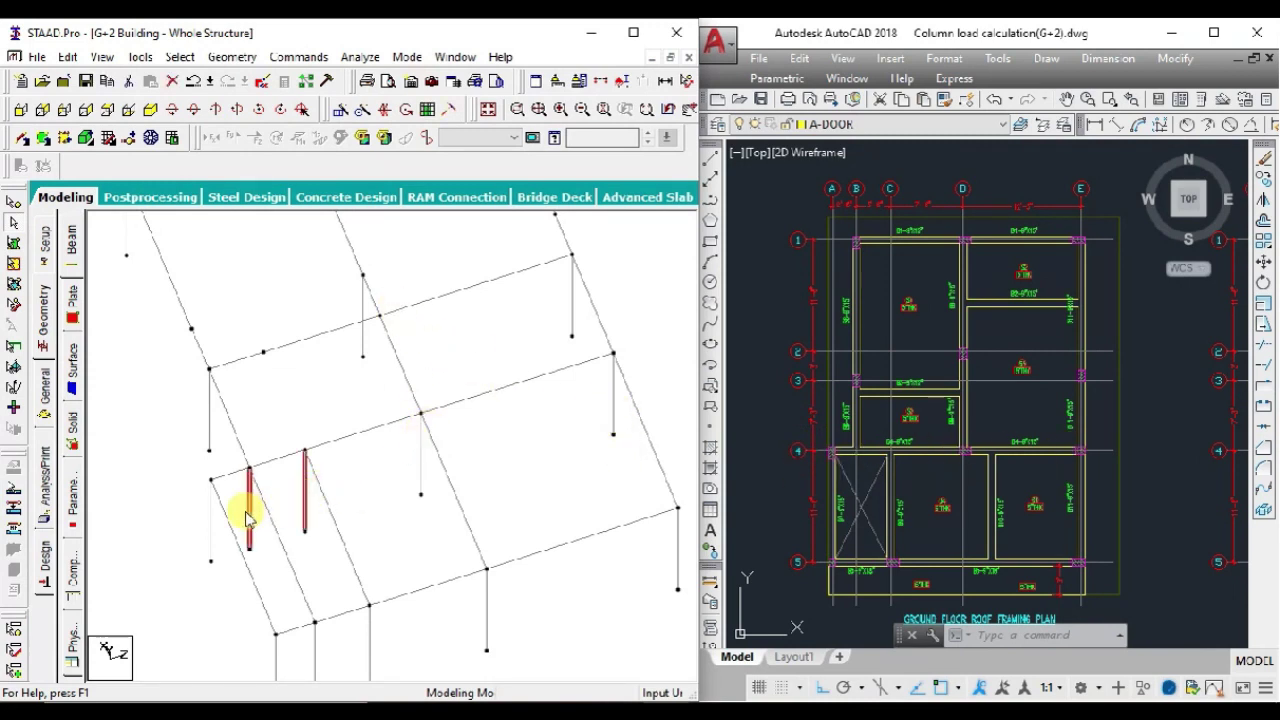
{"action": "left_click", "coordinate": [263, 500], "text": "ctrl"}
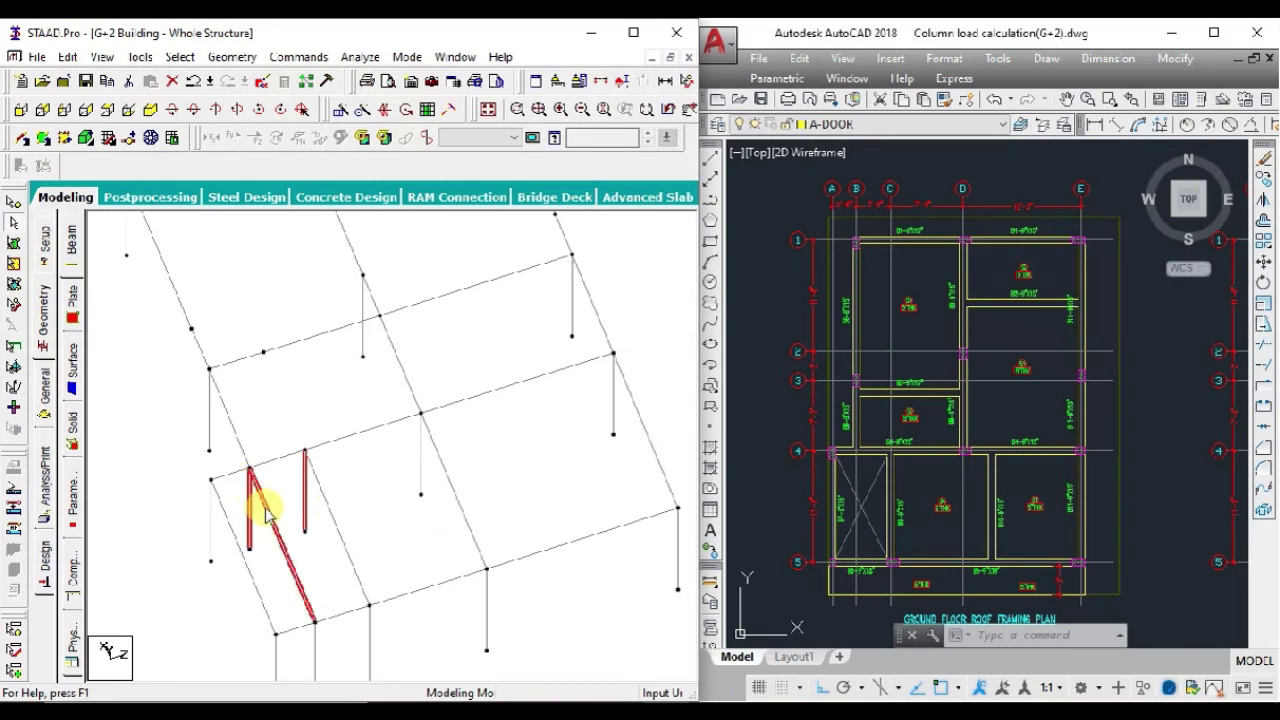
{"action": "key", "text": "Delete"}
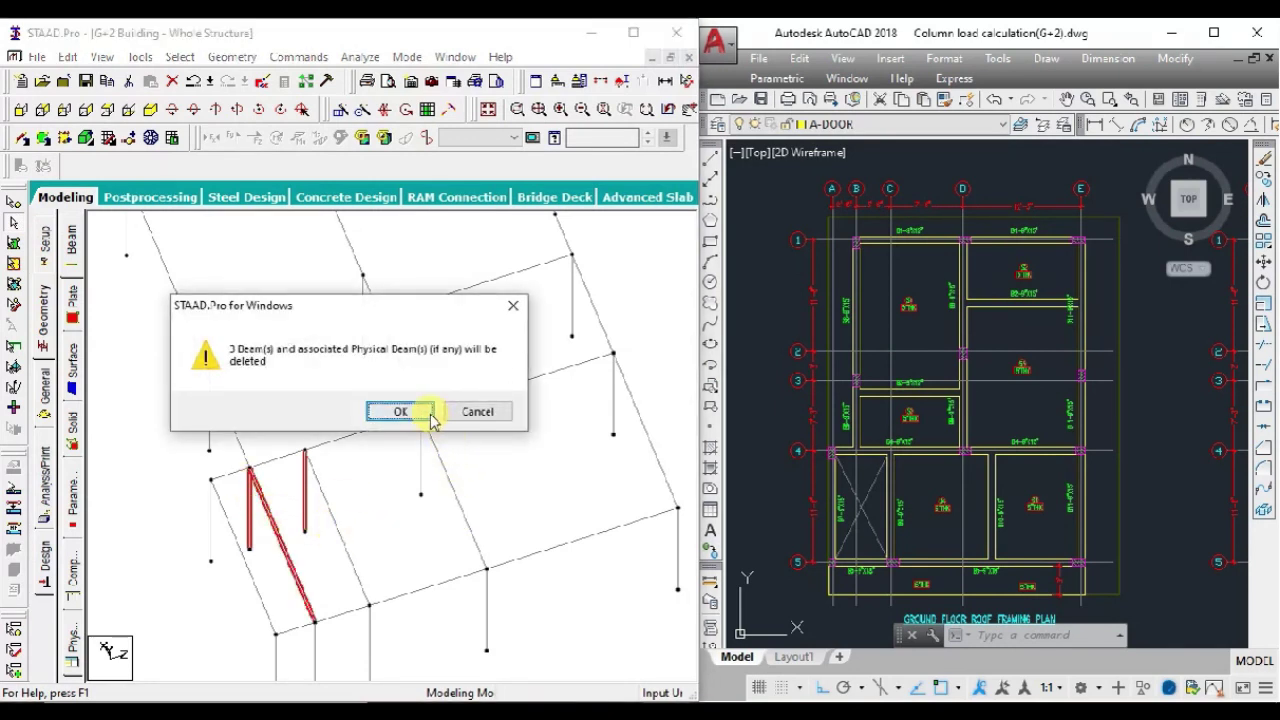
{"action": "left_click", "coordinate": [414, 408]}
{"action": "left_click", "coordinate": [414, 410]}
- Delete two more unwanted columns and their leftover nodes
{"action": "middle_click_drag", "start_coordinate": [425, 515], "coordinate": [434, 466]}
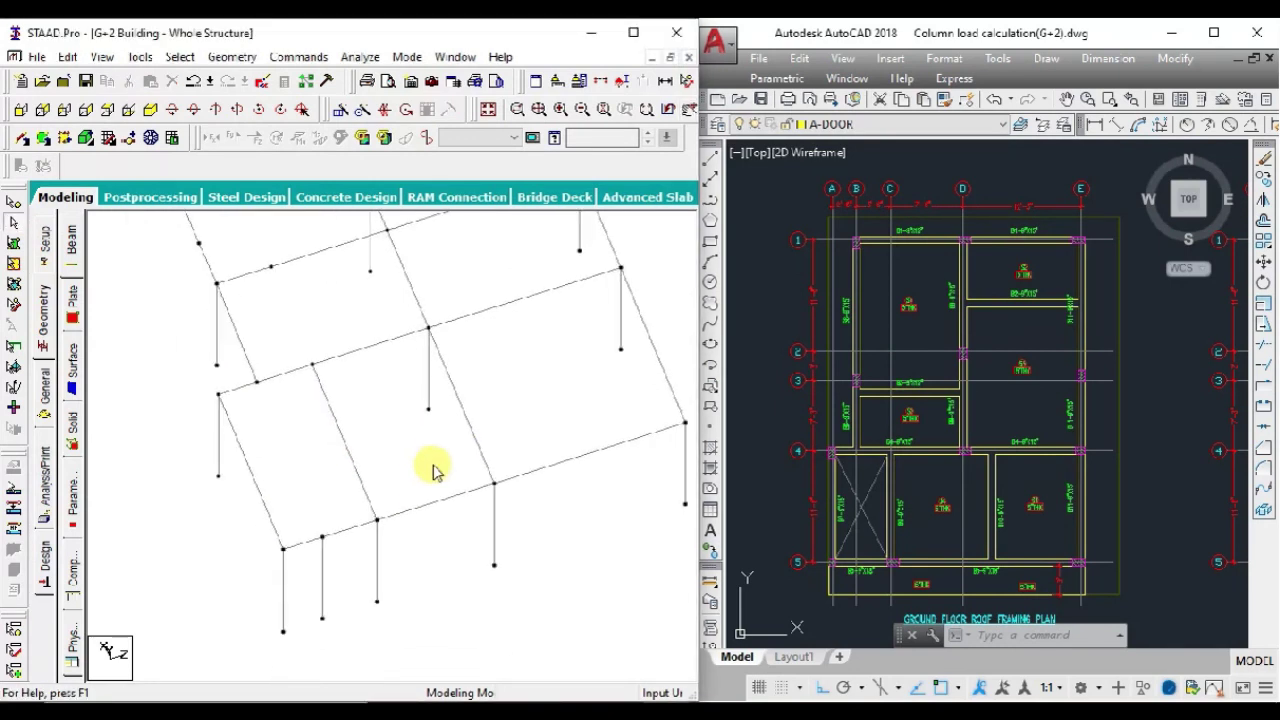
{"action": "left_click", "coordinate": [326, 590]}
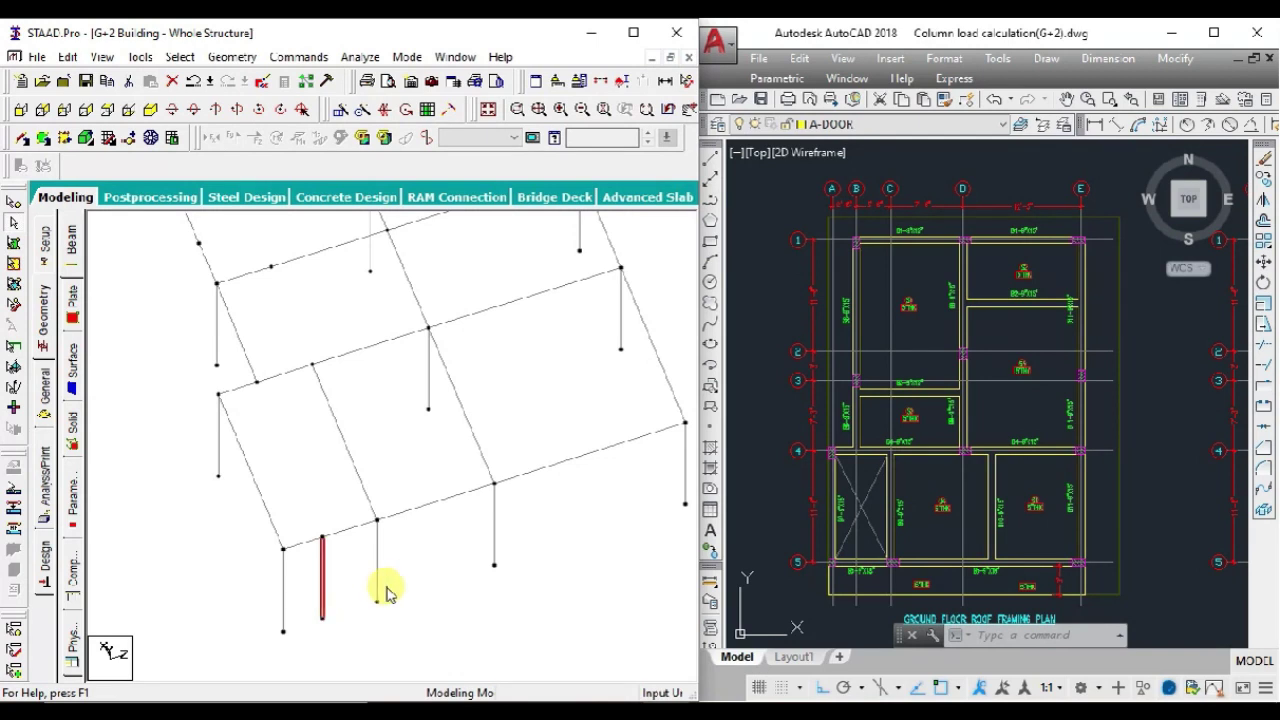
{"action": "left_click", "coordinate": [493, 545], "text": "ctrl"}
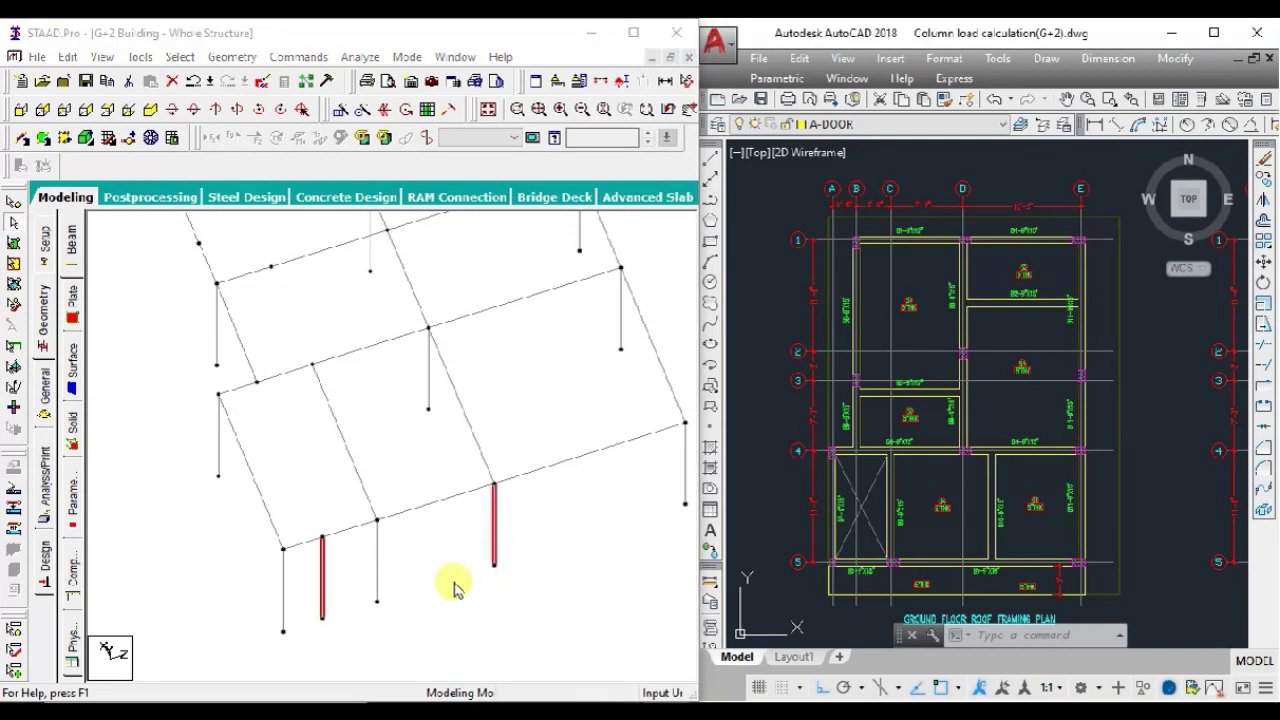
{"action": "key", "text": "Delete"}
{"action": "left_click", "coordinate": [400, 409]}
{"action": "left_click", "coordinate": [400, 410]}
- Reorient the model and select the front-left column instead of Beam 35
{"action": "mouse_move", "coordinate": [403, 432]}
{"action": "middle_mouse_down"}
{"action": "mouse_move", "coordinate": [374, 571]}
{"action": "mouse_move", "coordinate": [428, 423]}
{"action": "mouse_move", "coordinate": [457, 446]}
{"action": "mouse_move", "coordinate": [436, 400]}
{"action": "middle_mouse_up"}
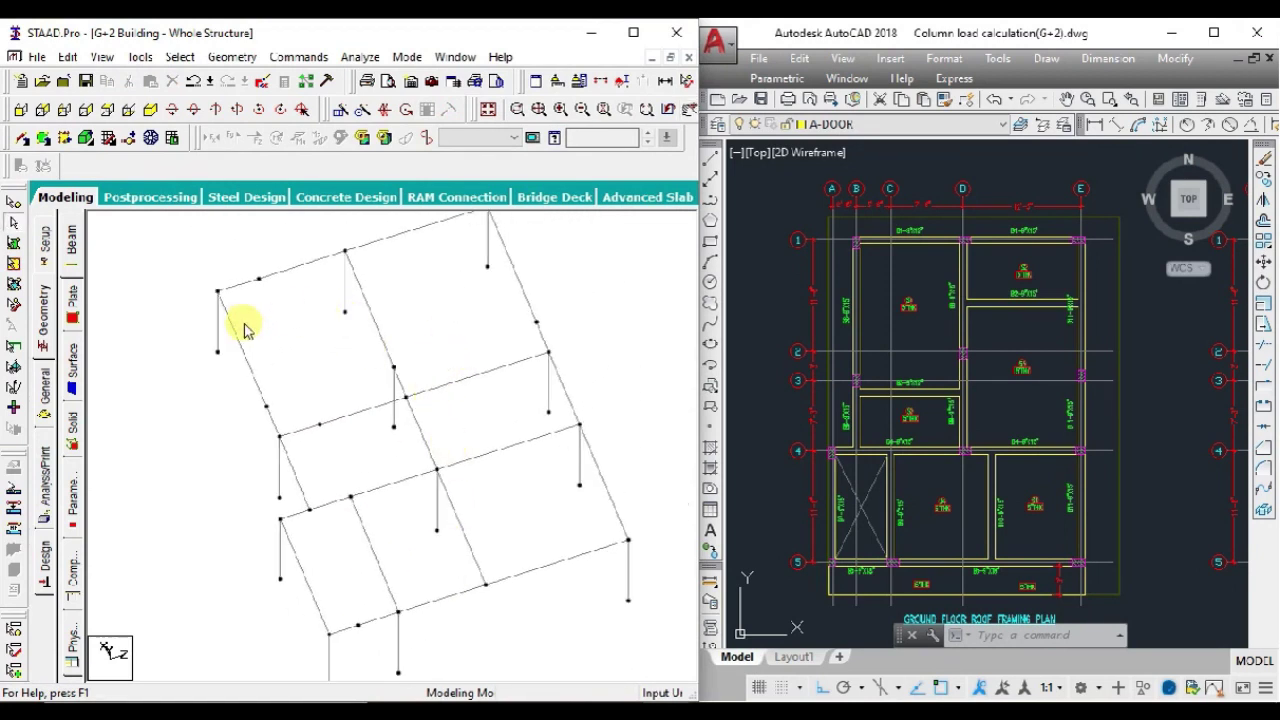
{"action": "middle_click_drag", "start_coordinate": [247, 330], "coordinate": [263, 363]}
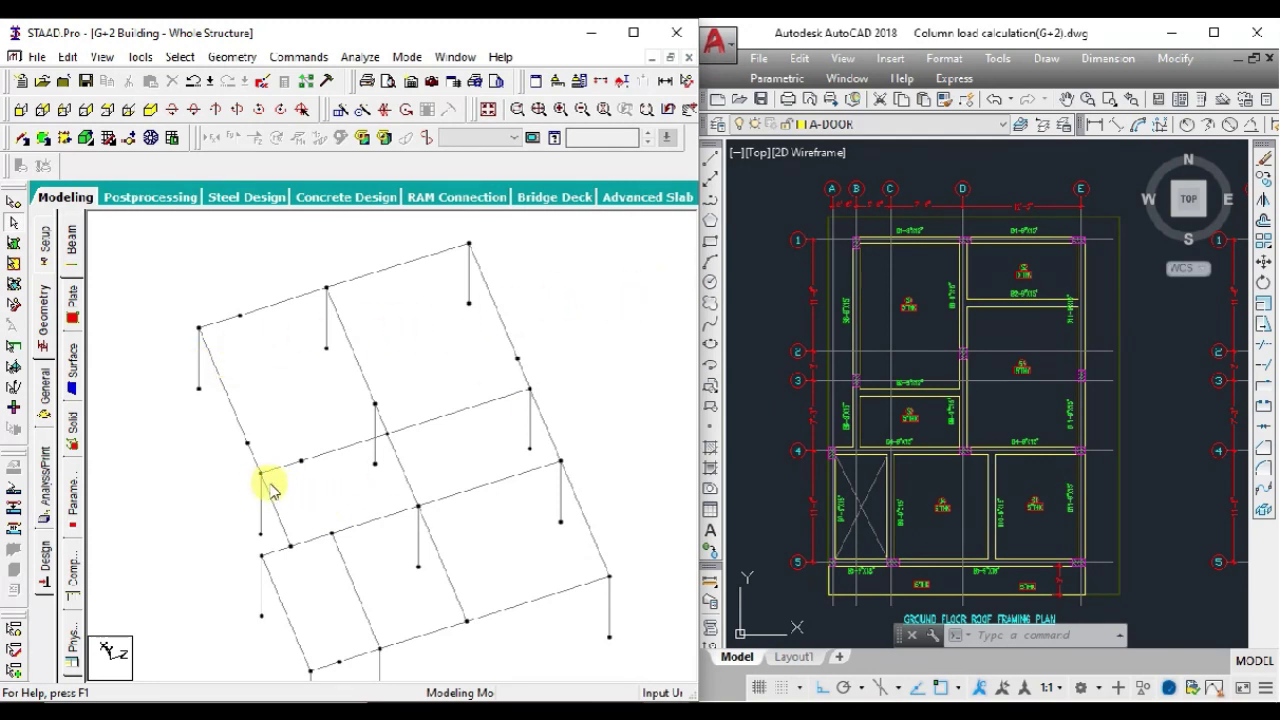
{"action": "left_click", "coordinate": [374, 426]}
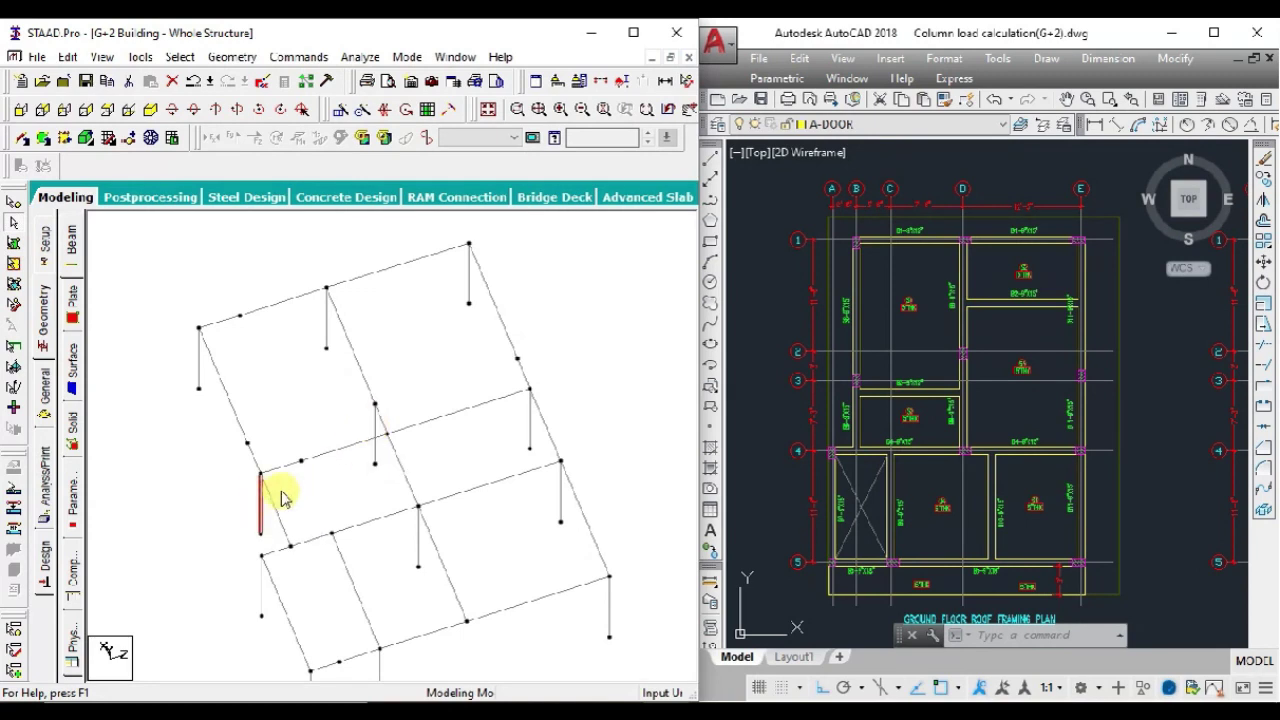
{"action": "middle_click_drag", "start_coordinate": [443, 528], "coordinate": [271, 500]}
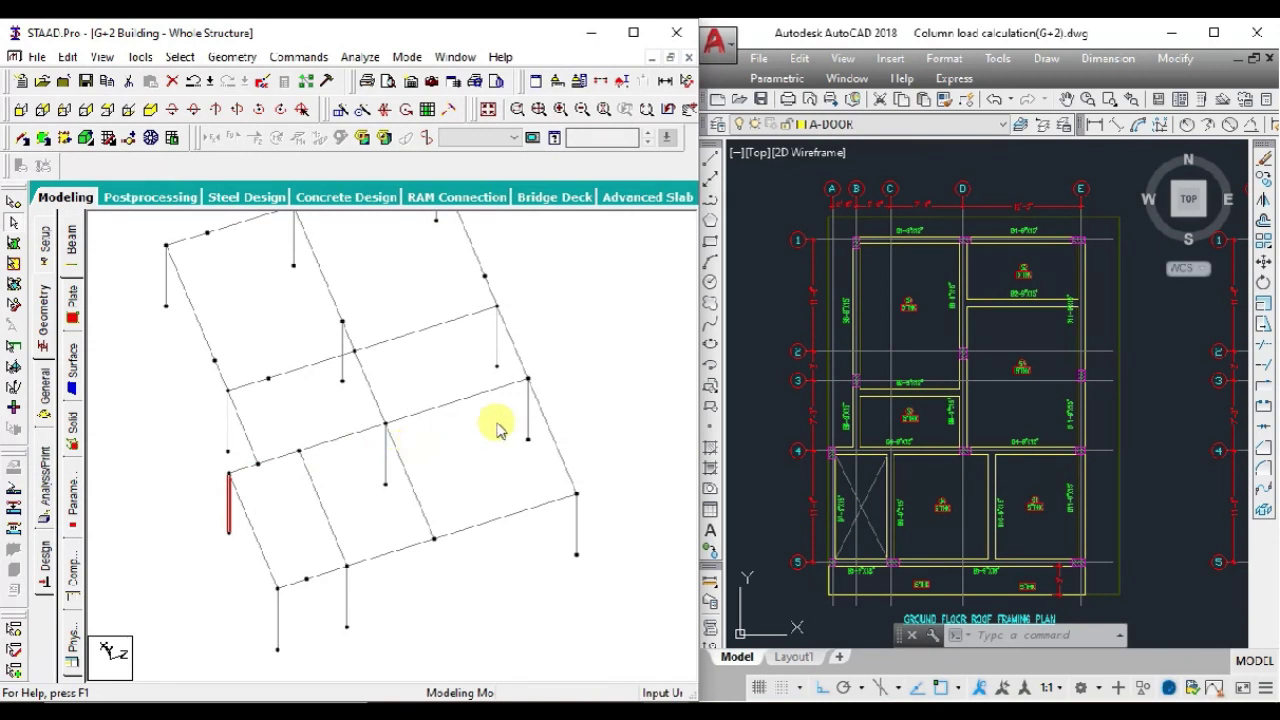
{"action": "middle_click_drag", "start_coordinate": [409, 571], "coordinate": [391, 508]}
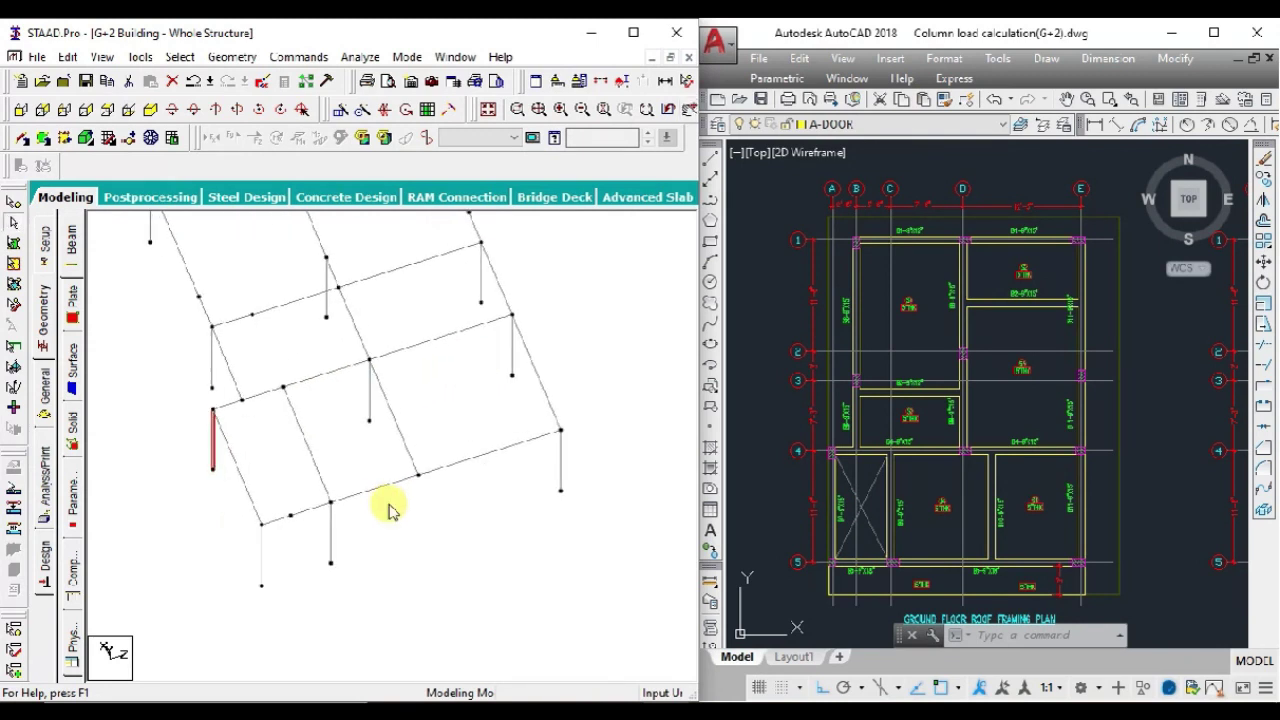
{"action": "left_click", "coordinate": [261, 552]}
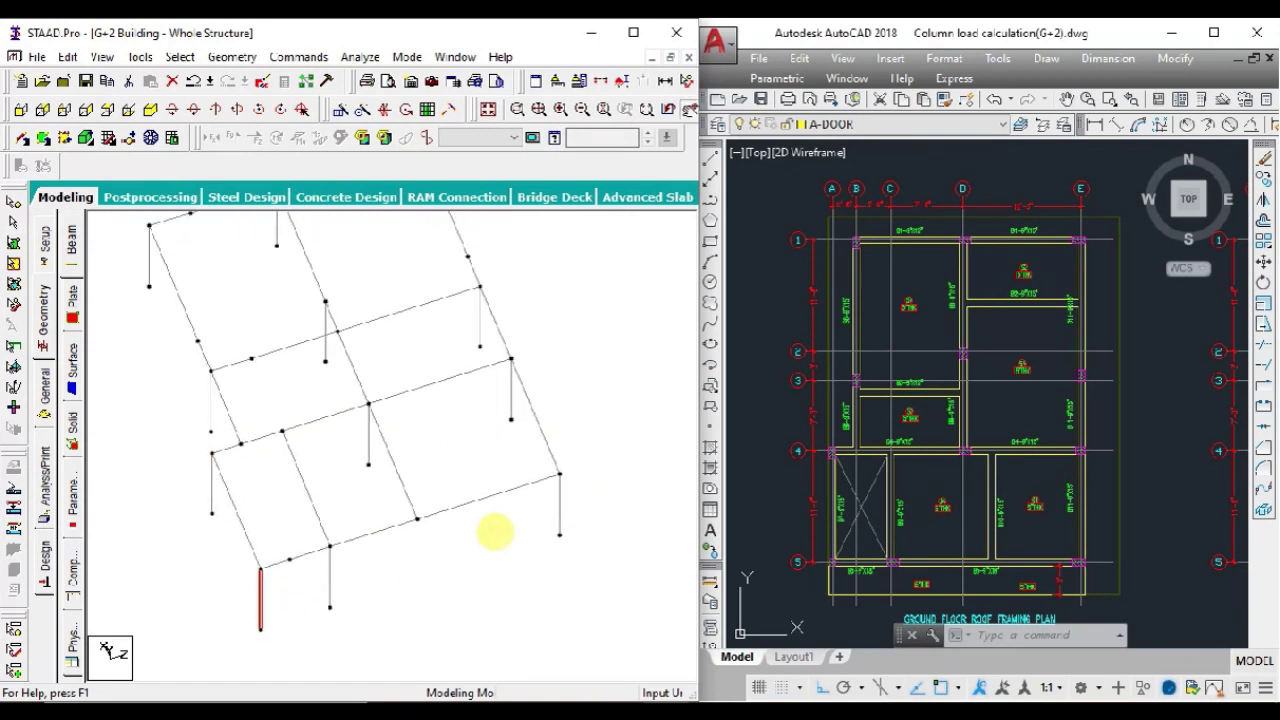
{"action": "mouse_move", "coordinate": [568, 500]}
{"action": "middle_mouse_down"}
{"action": "mouse_move", "coordinate": [466, 517]}
{"action": "mouse_move", "coordinate": [449, 490]}
{"action": "middle_mouse_up"}
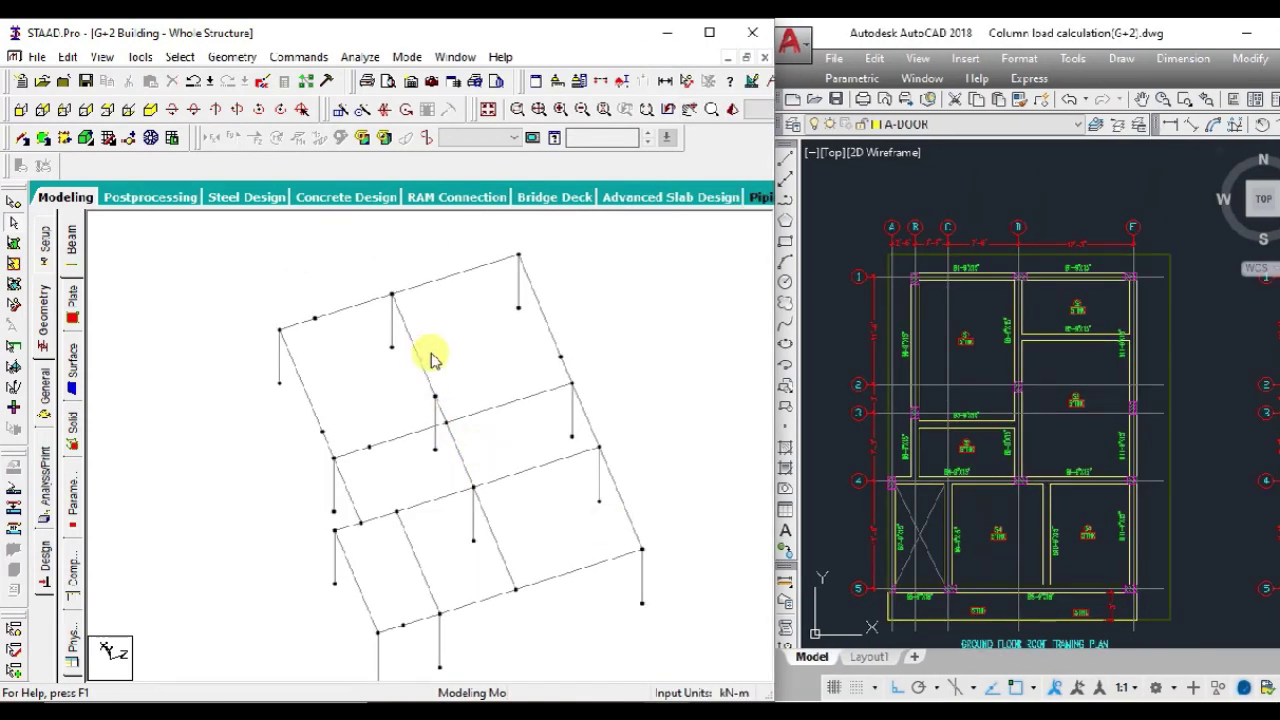
- Select top edge Beam 65 and bring up Paste with Move to place an offset copy
{"action": "mouse_move", "coordinate": [418, 316]}
{"action": "middle_mouse_down"}
{"action": "mouse_move", "coordinate": [434, 329]}
{"action": "mouse_move", "coordinate": [423, 374]}
{"action": "middle_mouse_up"}
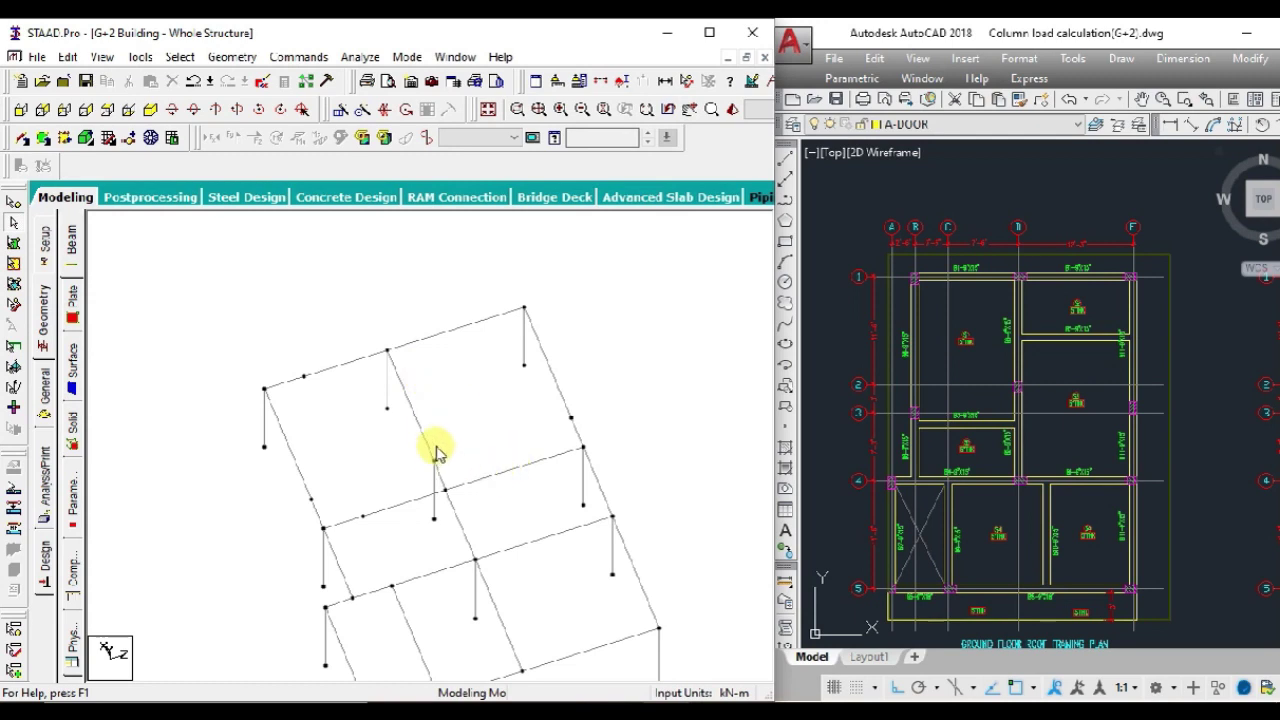
{"action": "scroll", "coordinate": [470, 440], "scroll_direction": "up", "scroll_amount": 2}
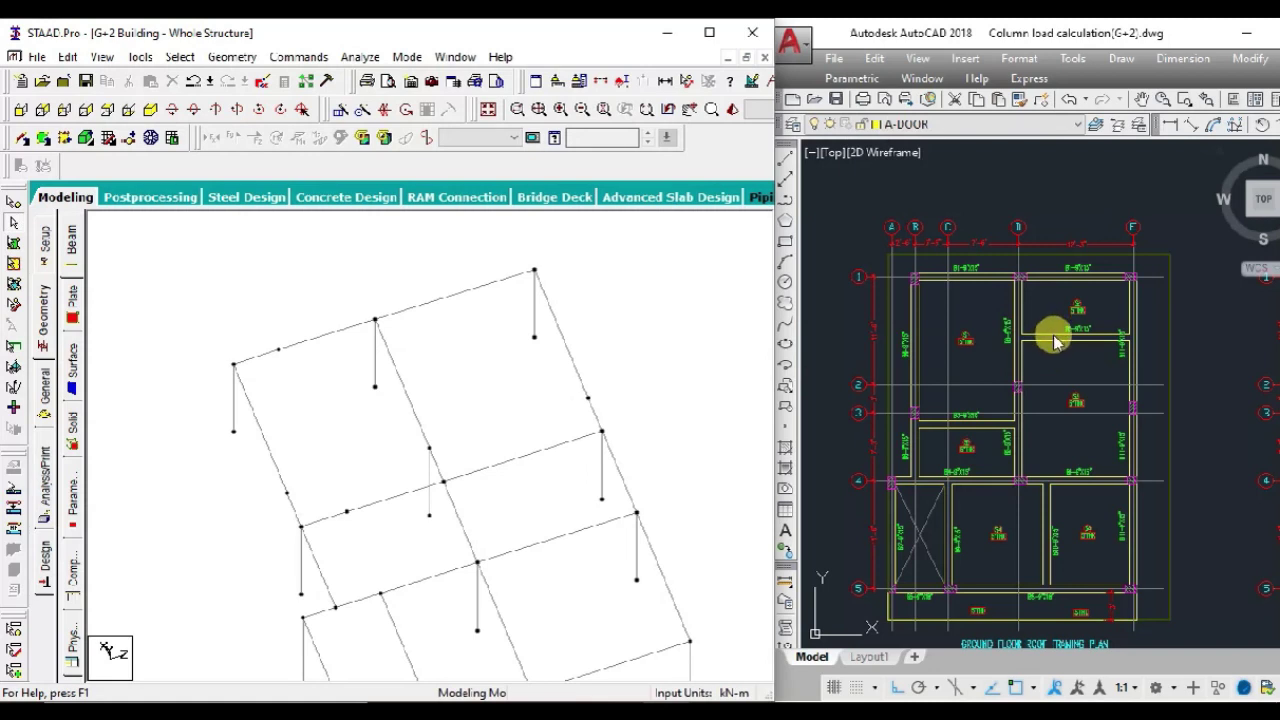
{"action": "scroll", "coordinate": [1090, 335], "scroll_direction": "up", "scroll_amount": 5}
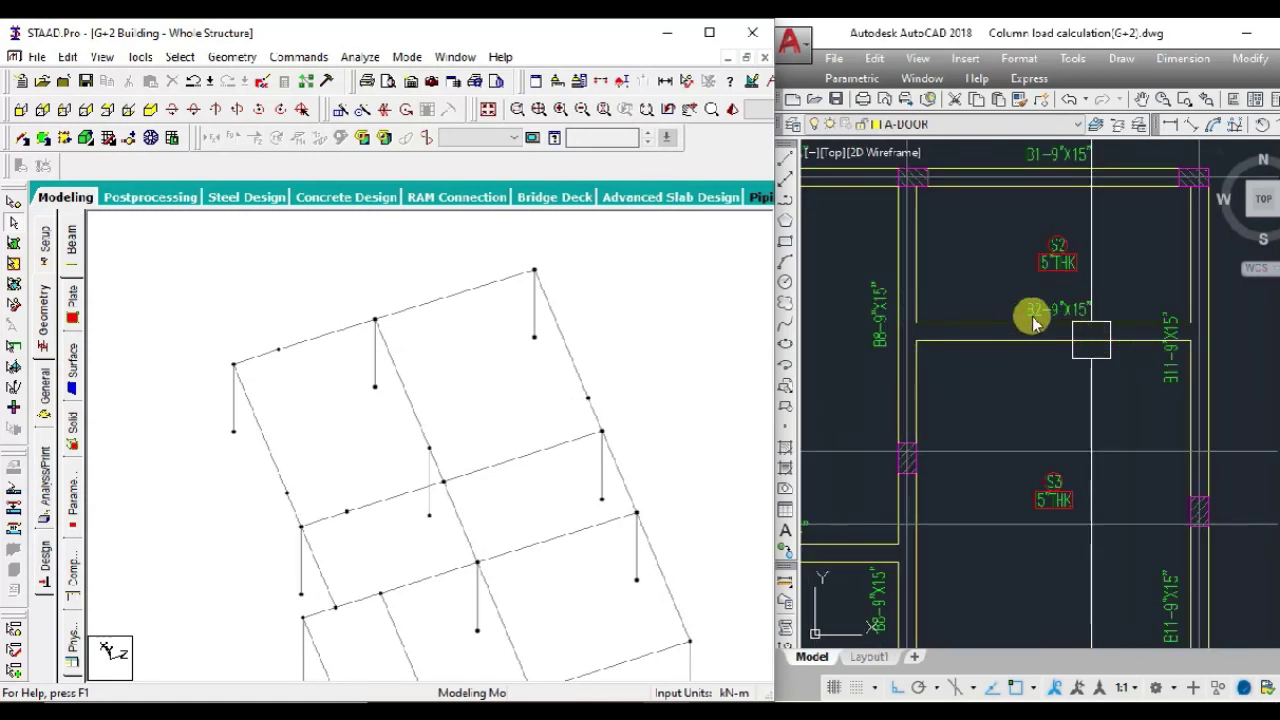
{"action": "scroll", "coordinate": [1019, 340], "scroll_direction": "down", "scroll_amount": 3}
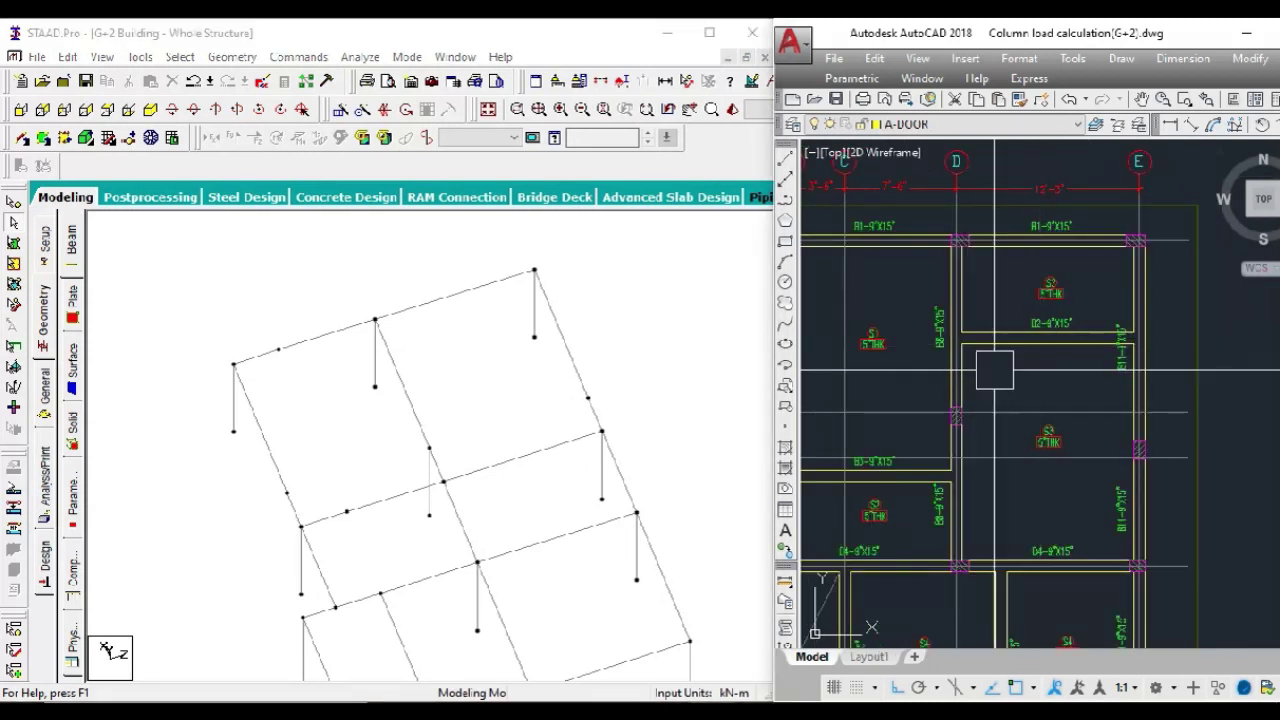
{"action": "left_click", "coordinate": [438, 302]}
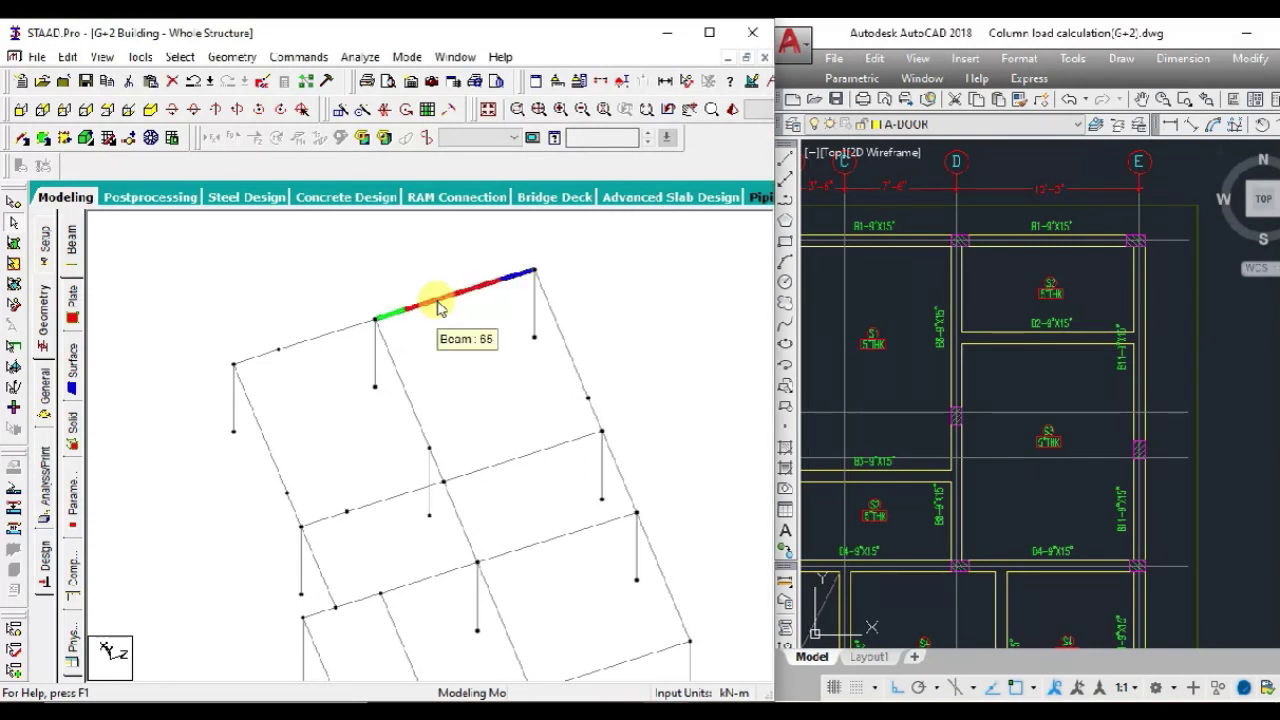
{"action": "key", "text": "ctrl+v"}
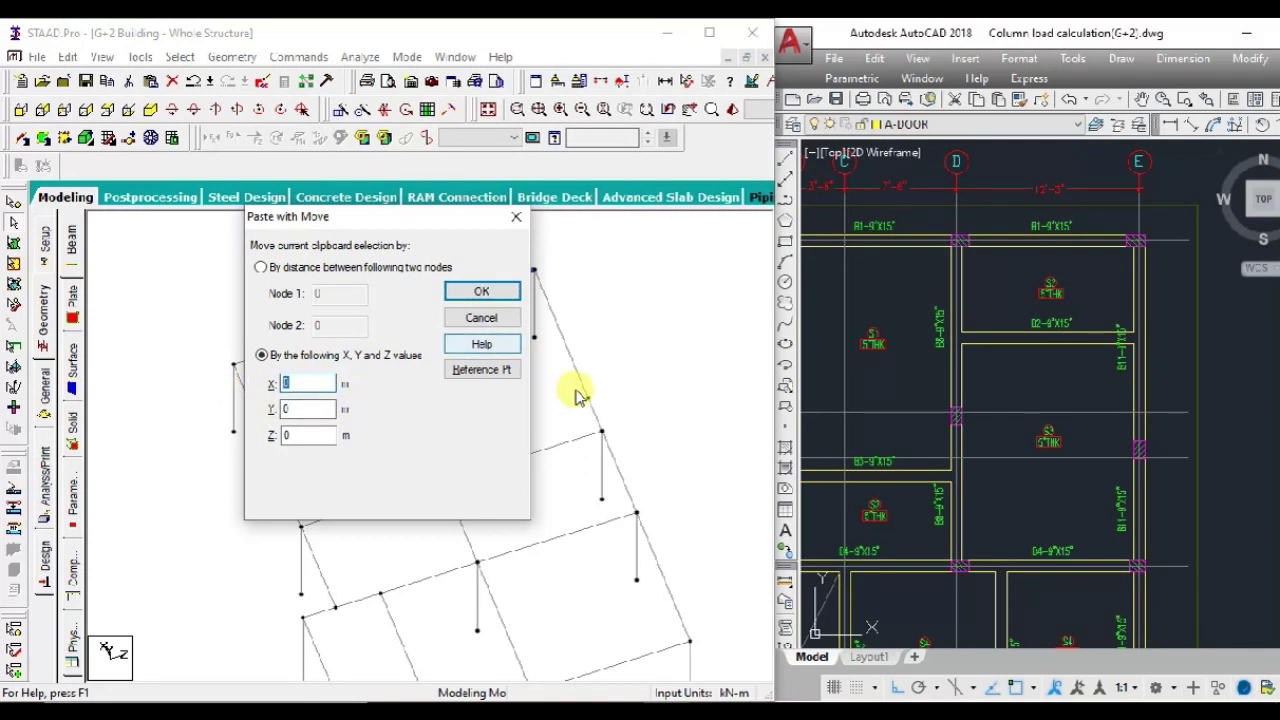
- Measure the beam spacing in AutoCAD with DIMLINEAR, then paste Beam 65's copy at X = -1.90 m
{"action": "left_click", "coordinate": [1027, 268]}
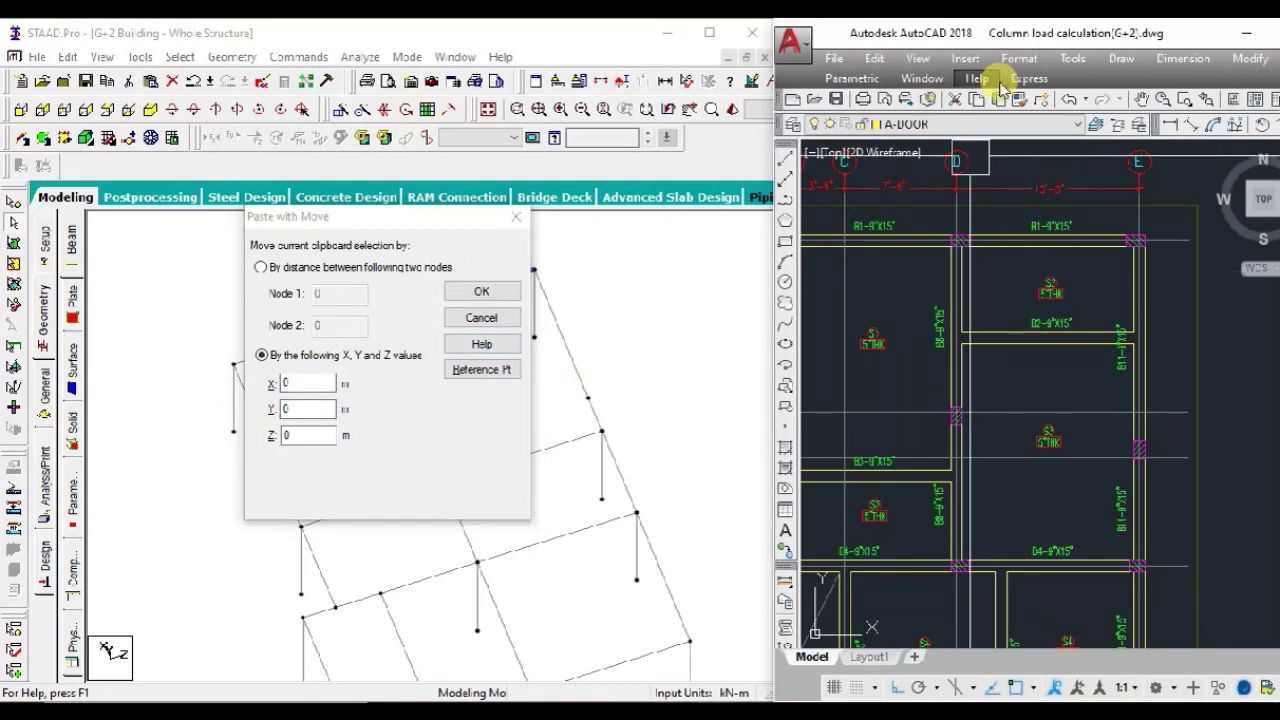
{"action": "left_click", "coordinate": [1168, 124]}
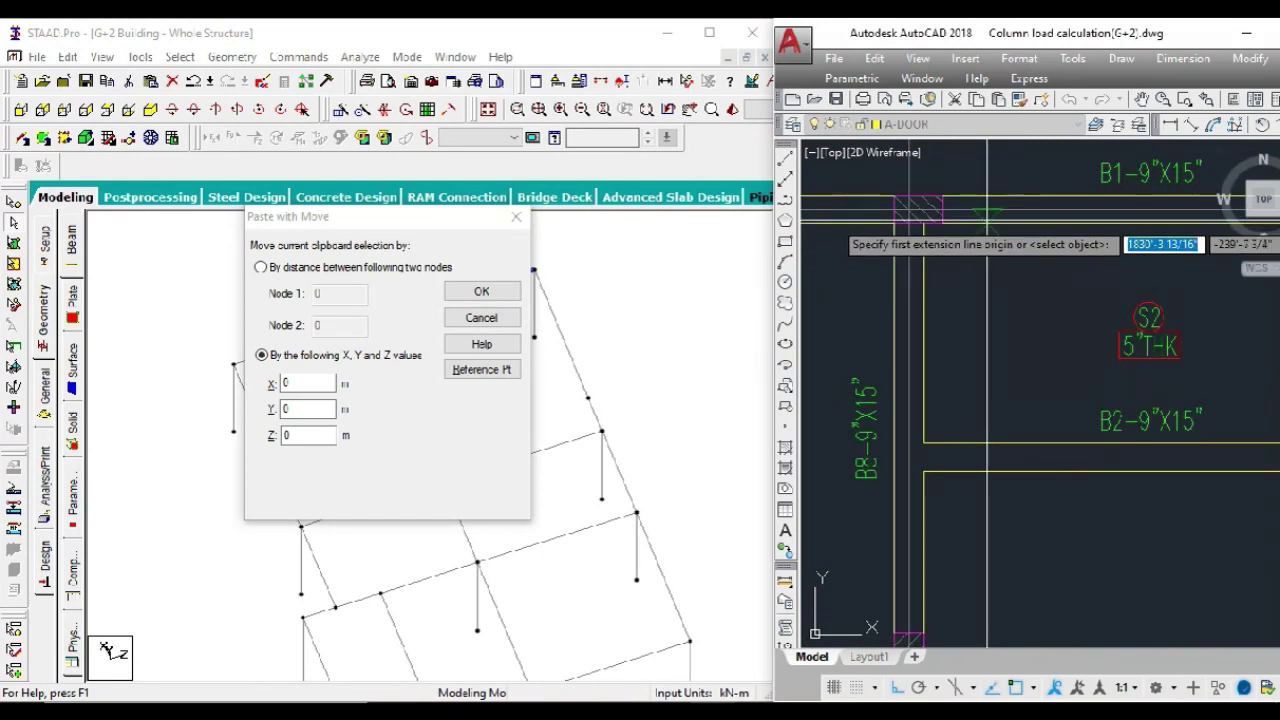
{"action": "left_click", "coordinate": [977, 211]}
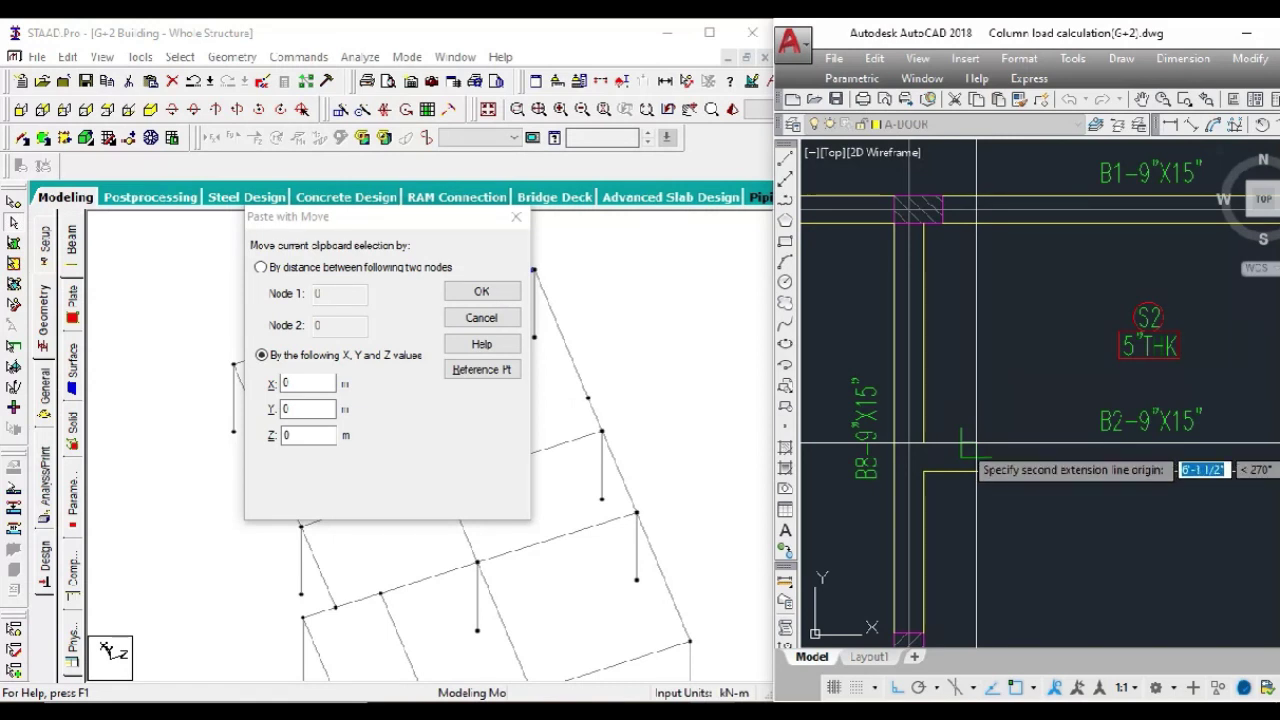
{"action": "left_click", "coordinate": [977, 444]}
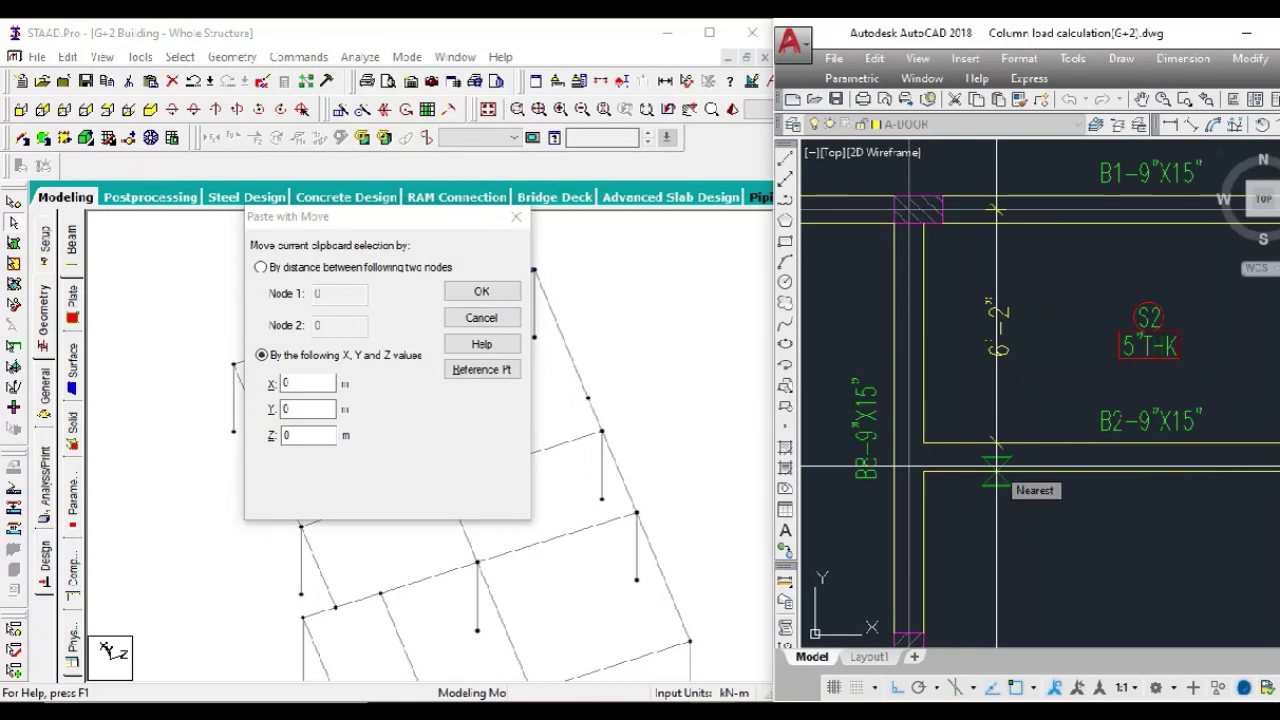
{"action": "left_click", "coordinate": [284, 383]}
{"action": "type", "text": "-1"}
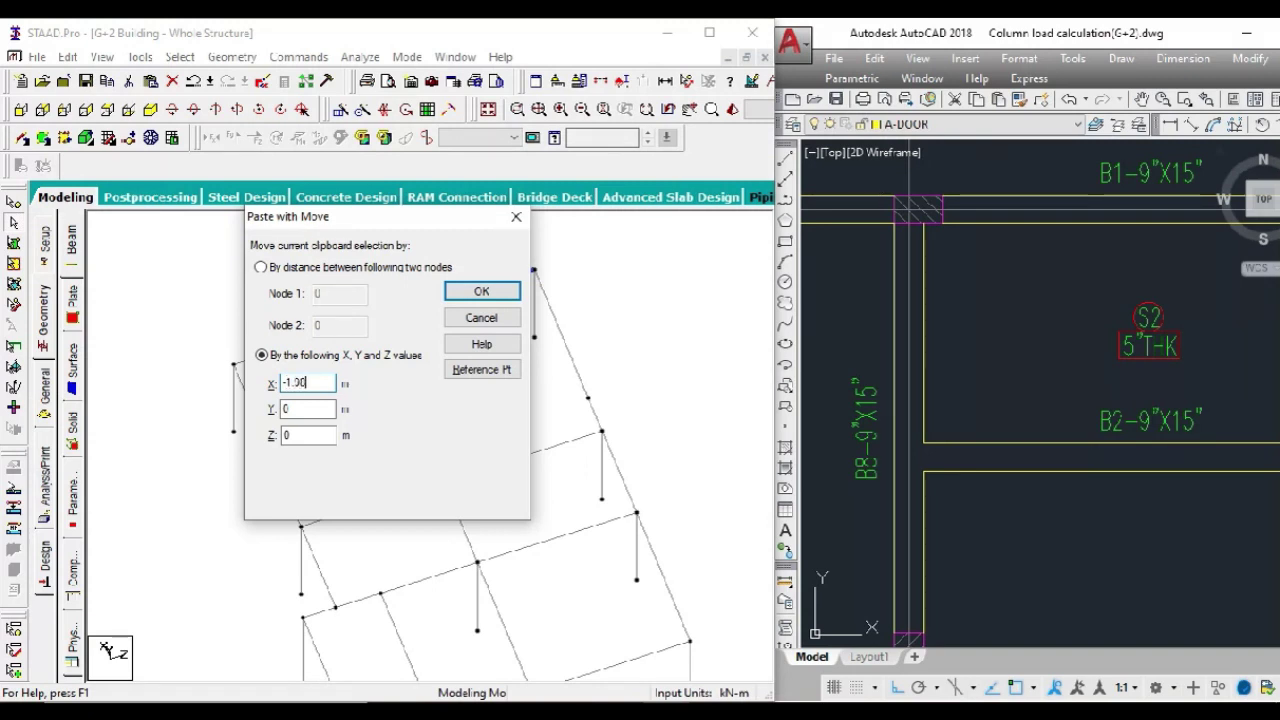
{"action": "left_click", "coordinate": [476, 295]}
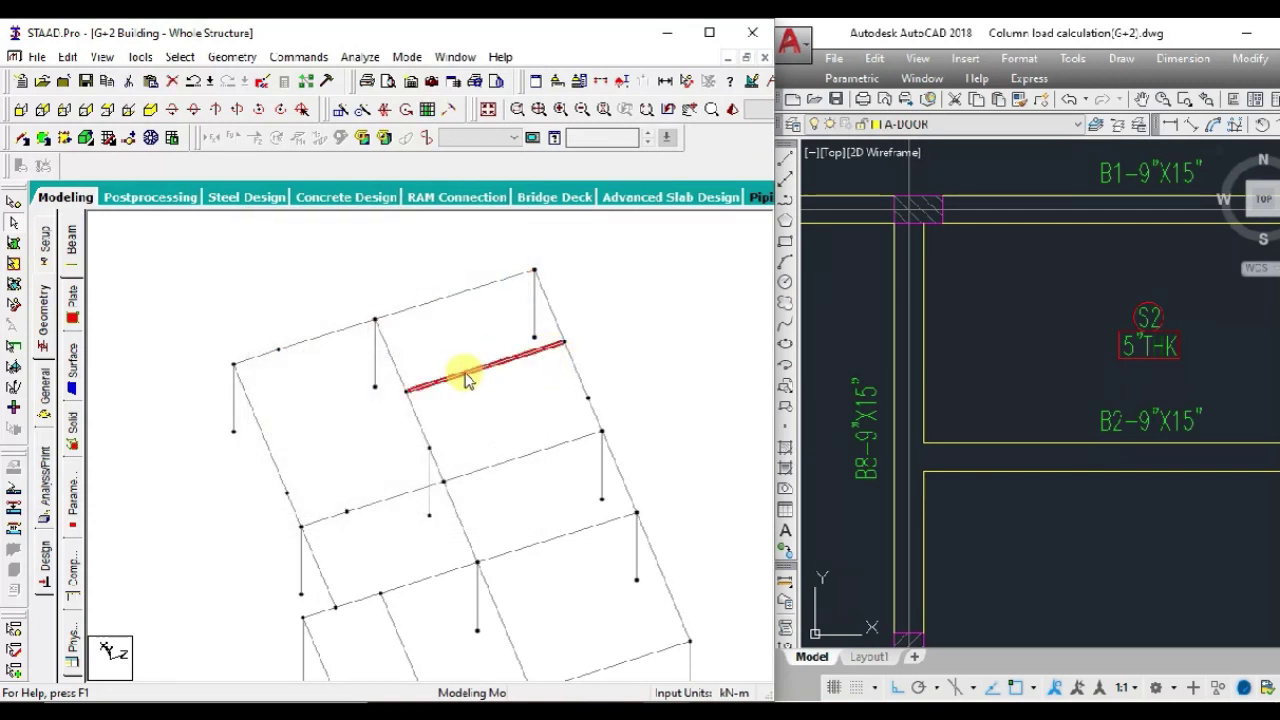
- Rotate the frame and let the model file be saved
{"action": "scroll", "coordinate": [553, 392], "scroll_direction": "down", "scroll_amount": 2}
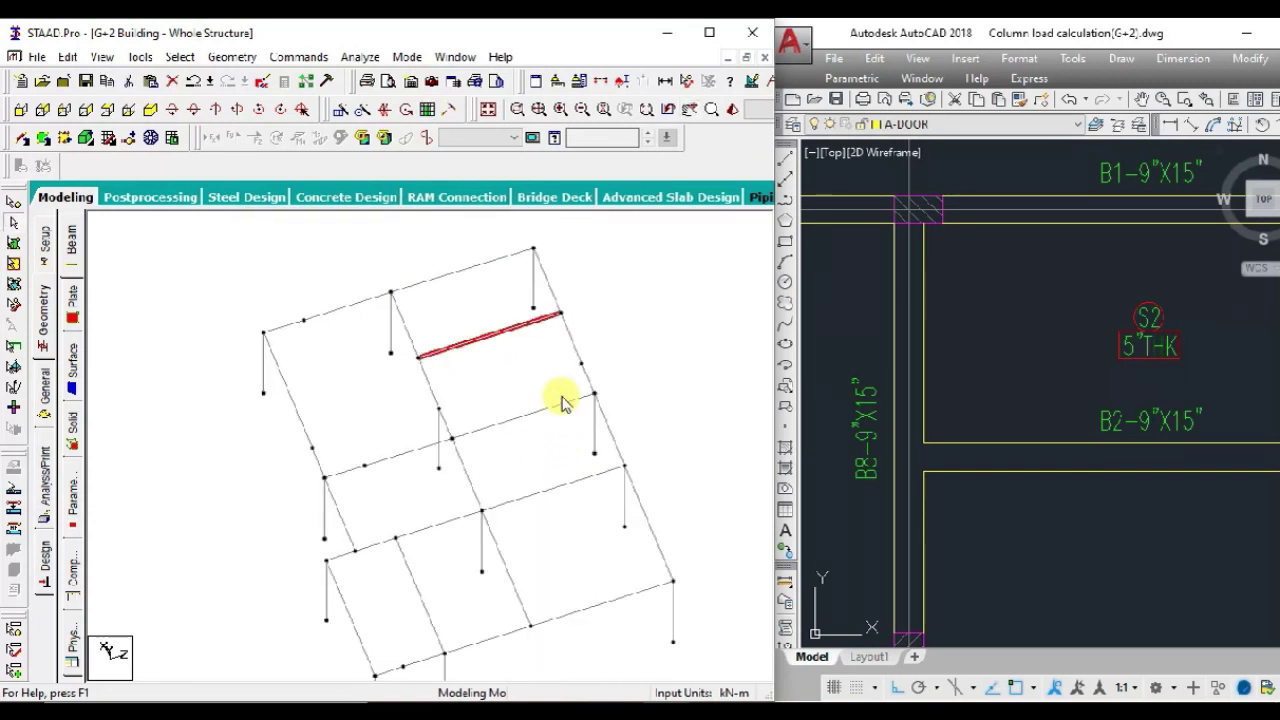
{"action": "mouse_move", "coordinate": [562, 403]}
{"action": "middle_mouse_down"}
{"action": "mouse_move", "coordinate": [500, 423]}
{"action": "mouse_move", "coordinate": [586, 434]}
{"action": "middle_mouse_up"}
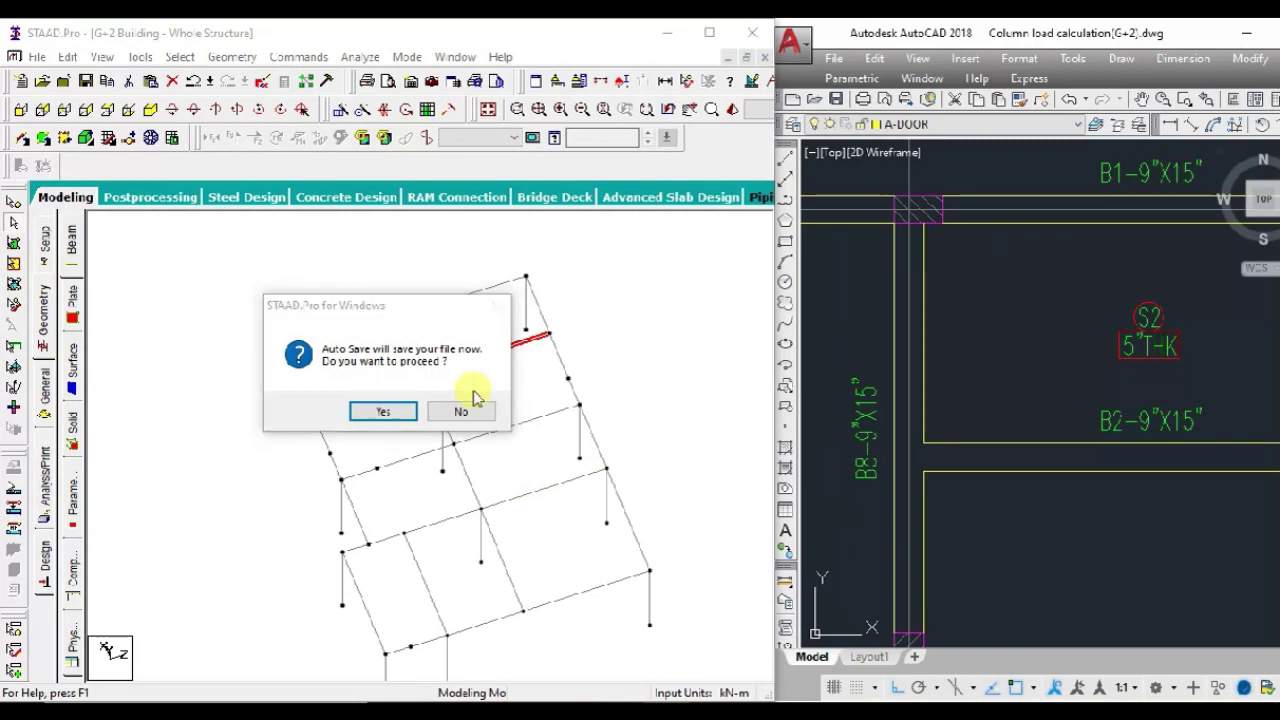
{"action": "left_click", "coordinate": [375, 410]}
{"action": "left_click", "coordinate": [262, 396]}
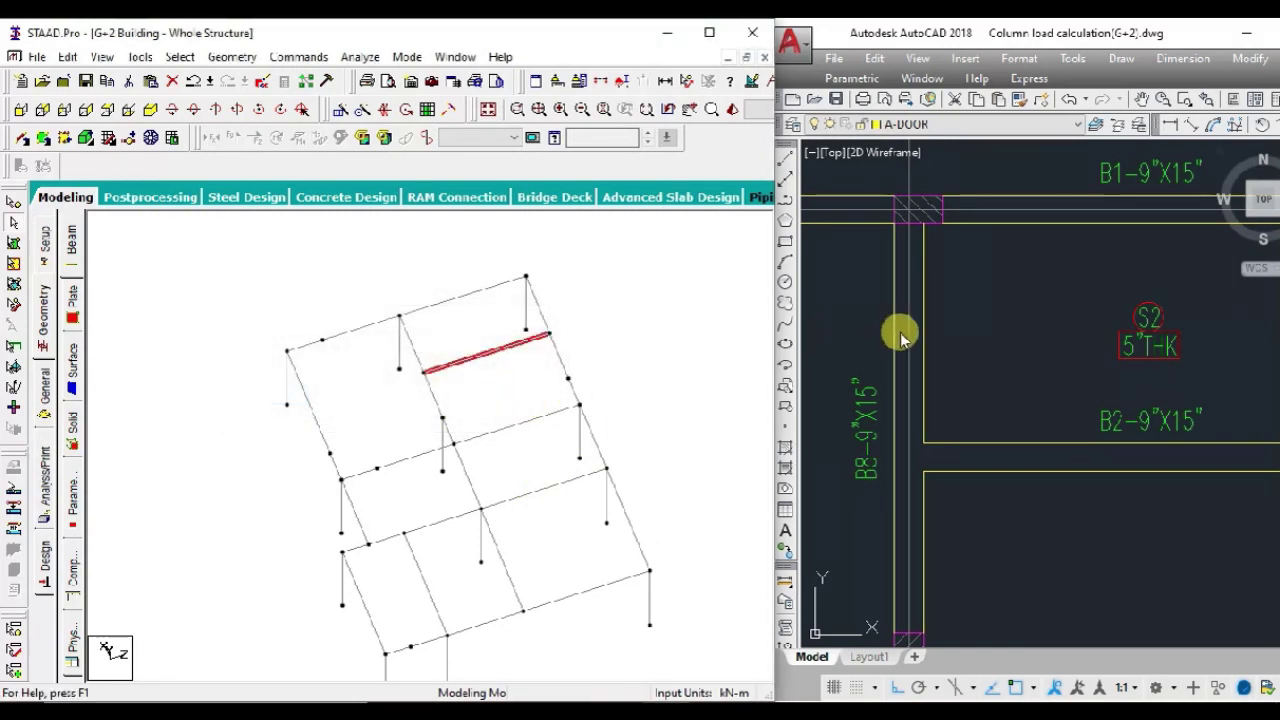
- Merge beams 55 and 60 in the top-left of the frame into one member
{"action": "scroll", "coordinate": [900, 338], "scroll_direction": "down", "scroll_amount": 4}
{"action": "scroll", "coordinate": [1000, 340], "scroll_direction": "up", "scroll_amount": 2}
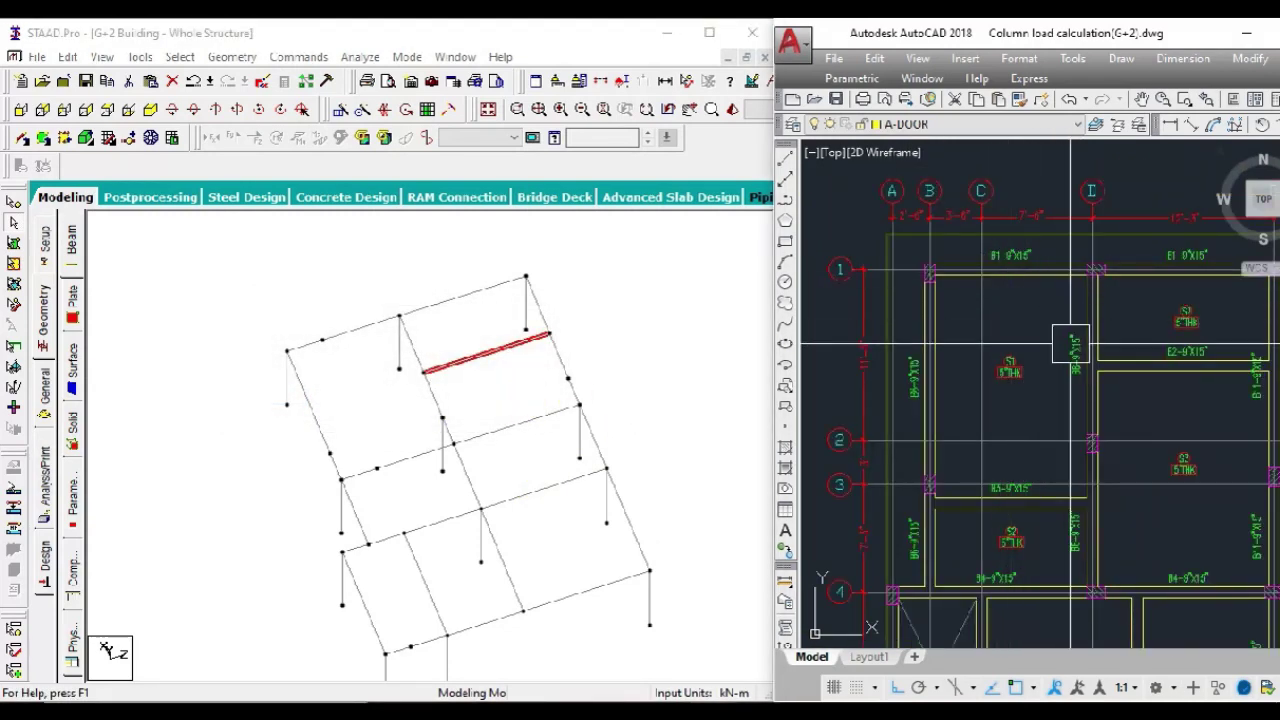
{"action": "middle_click_drag", "start_coordinate": [1070, 344], "coordinate": [1016, 324]}
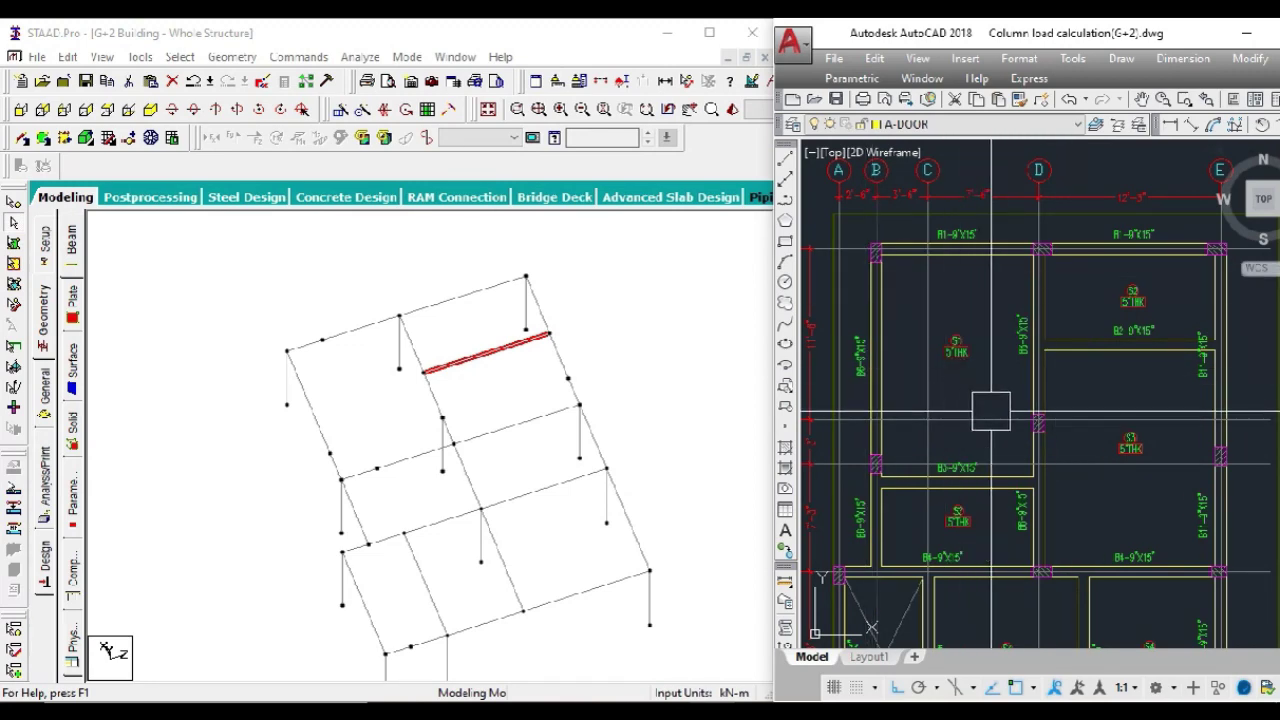
{"action": "left_click", "coordinate": [337, 336]}
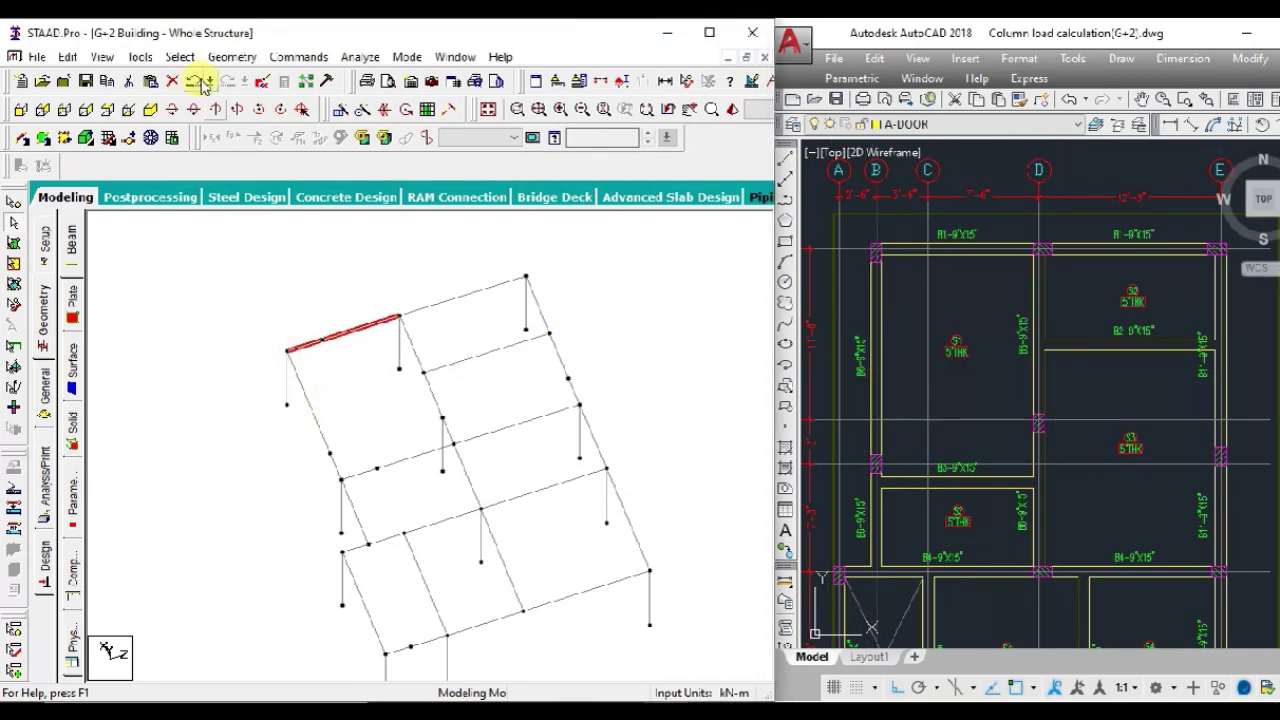
{"action": "left_click", "coordinate": [232, 57]}
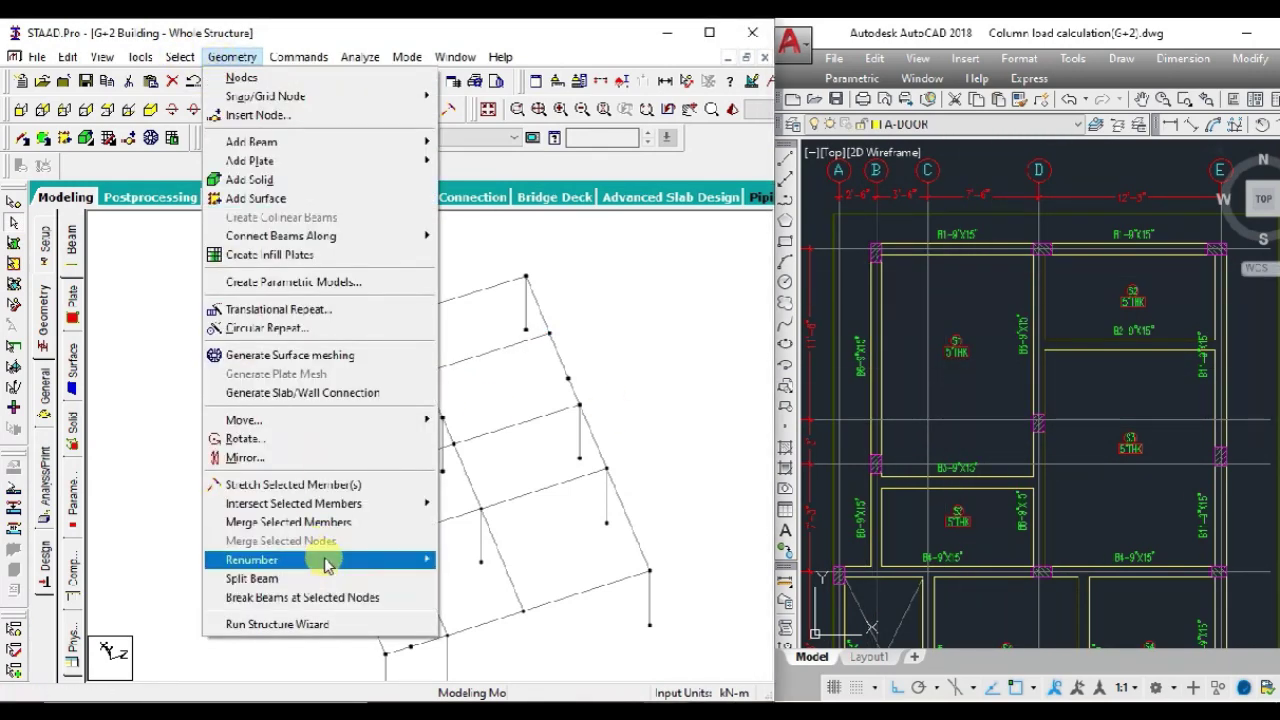
{"action": "left_click", "coordinate": [312, 522]}
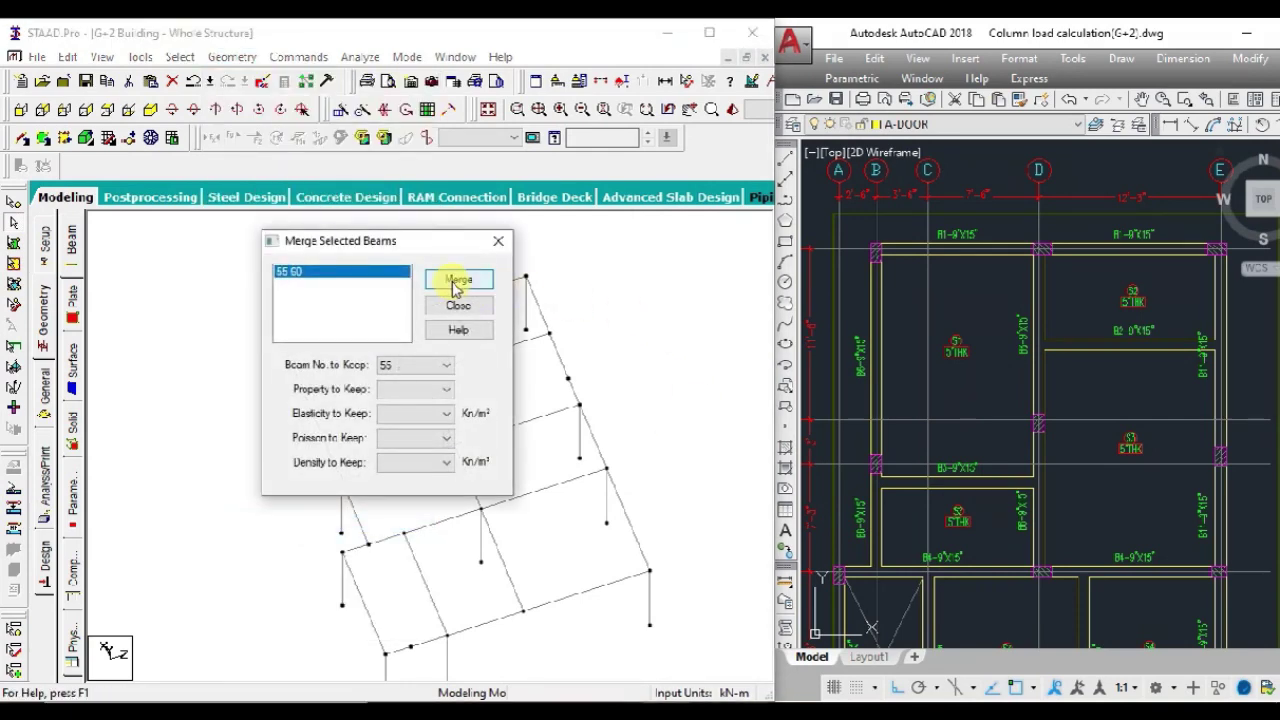
{"action": "left_click", "coordinate": [455, 283]}
{"action": "left_click", "coordinate": [458, 305]}
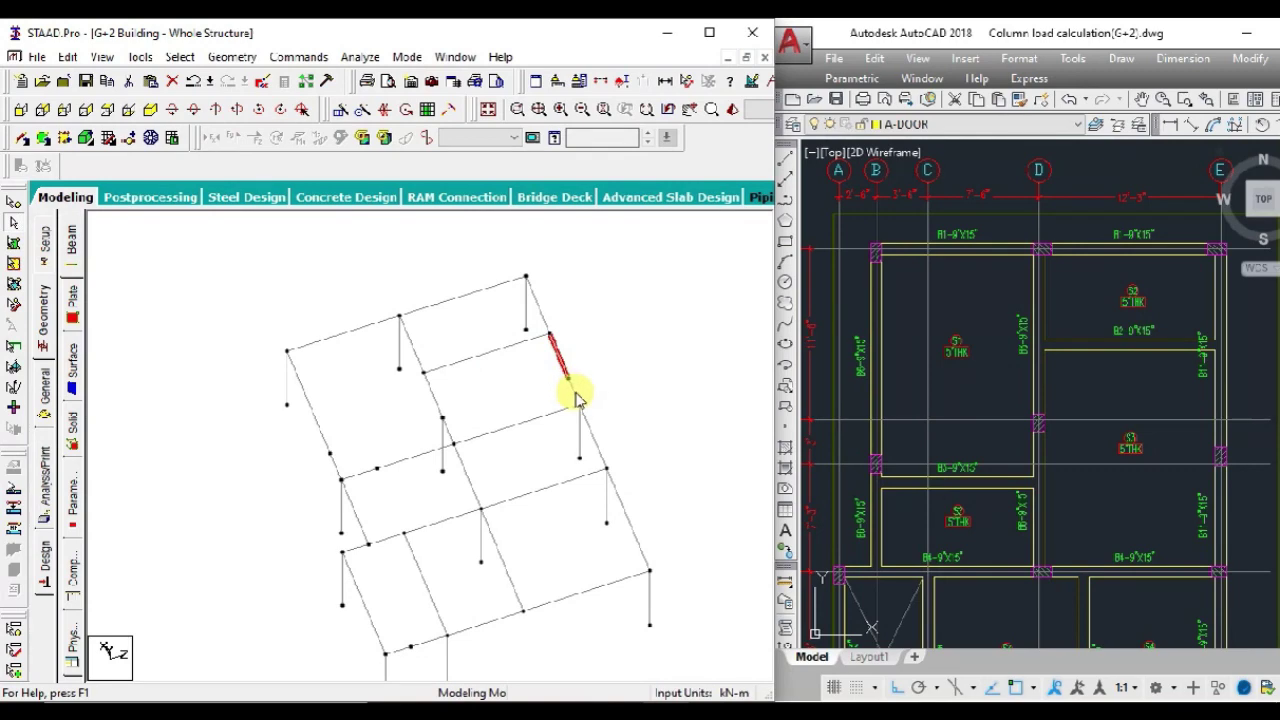
- Merge beams 39 and 40 into one continuous beam
{"action": "left_click", "coordinate": [232, 57]}
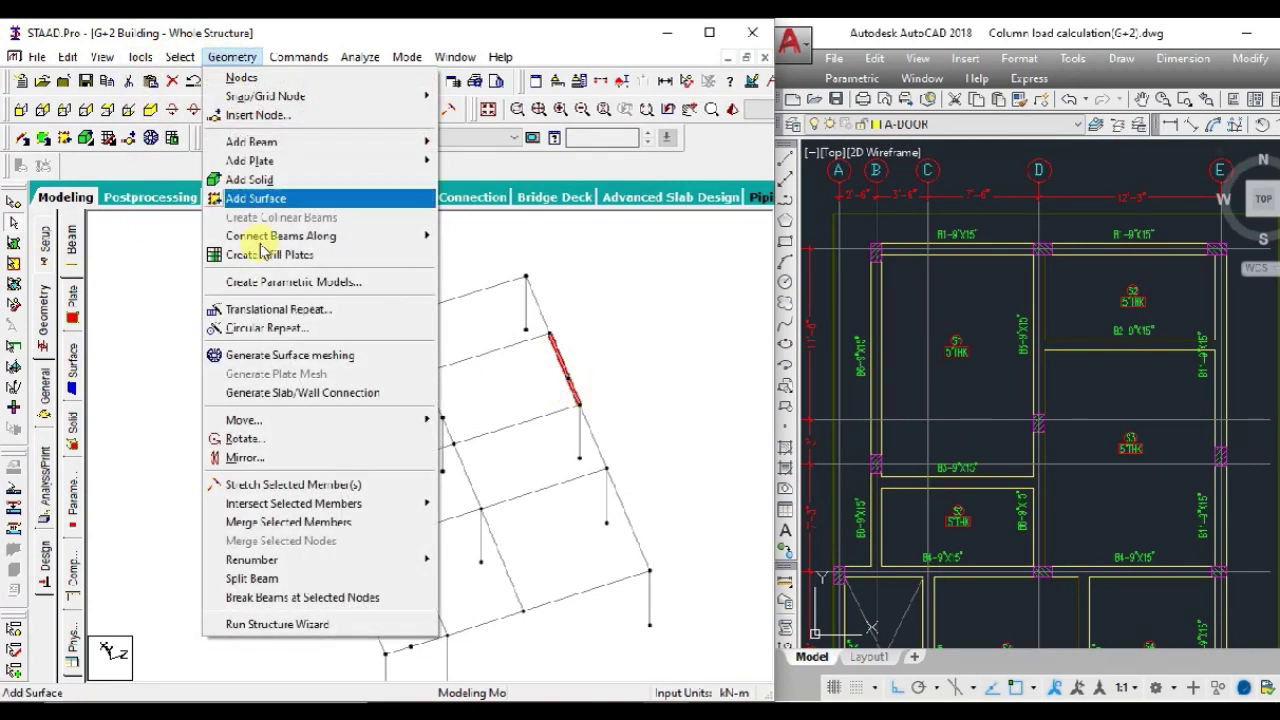
{"action": "left_click", "coordinate": [312, 520]}
{"action": "left_click", "coordinate": [458, 280]}
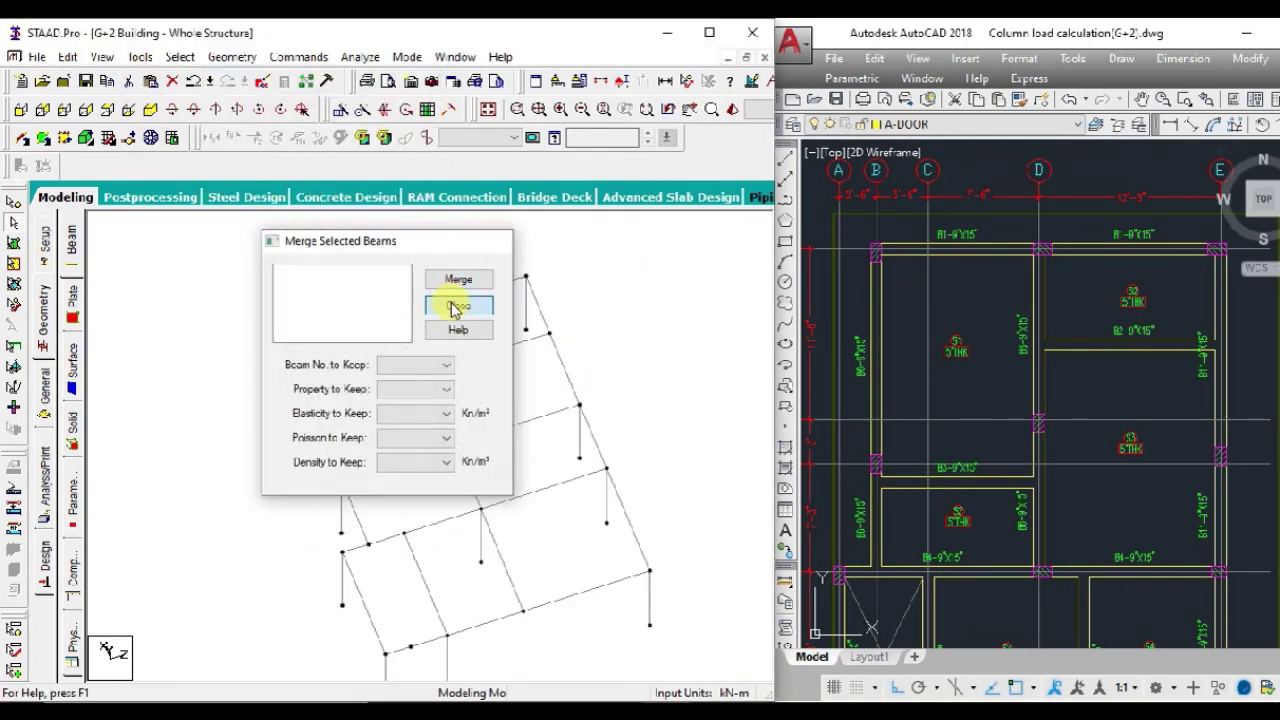
{"action": "left_click", "coordinate": [458, 305]}
{"action": "scroll", "coordinate": [380, 503], "scroll_direction": "up", "scroll_amount": 2}
{"action": "scroll", "coordinate": [300, 491], "scroll_direction": "up", "scroll_amount": 2}
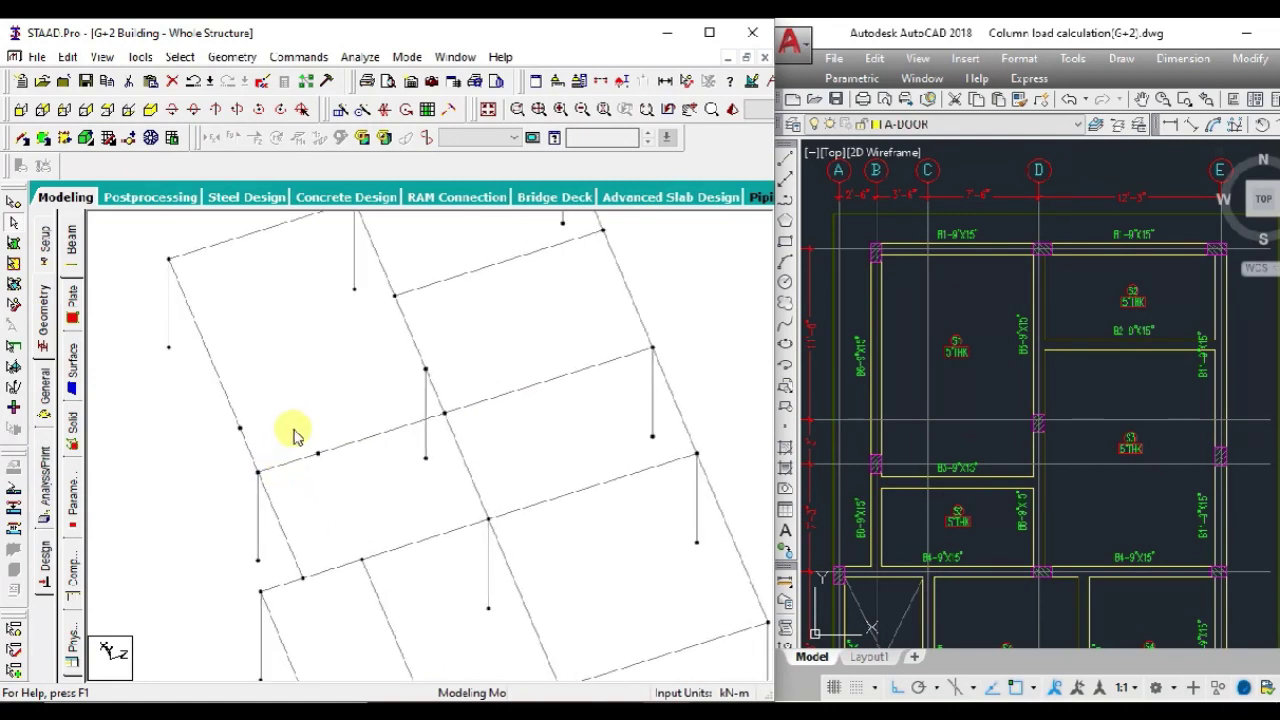
{"action": "scroll", "coordinate": [294, 434], "scroll_direction": "up", "scroll_amount": 2}
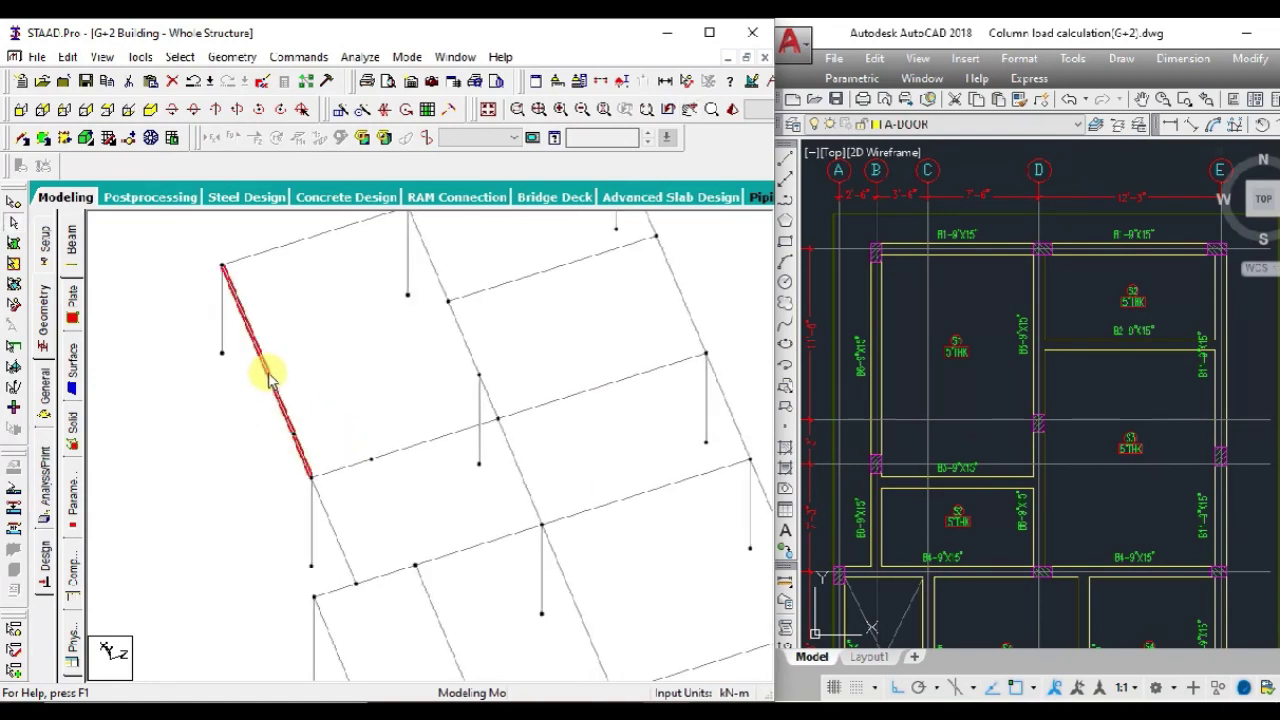
- Merge beams 12 and 13 into one continuous beam
{"action": "left_click", "coordinate": [232, 57]}
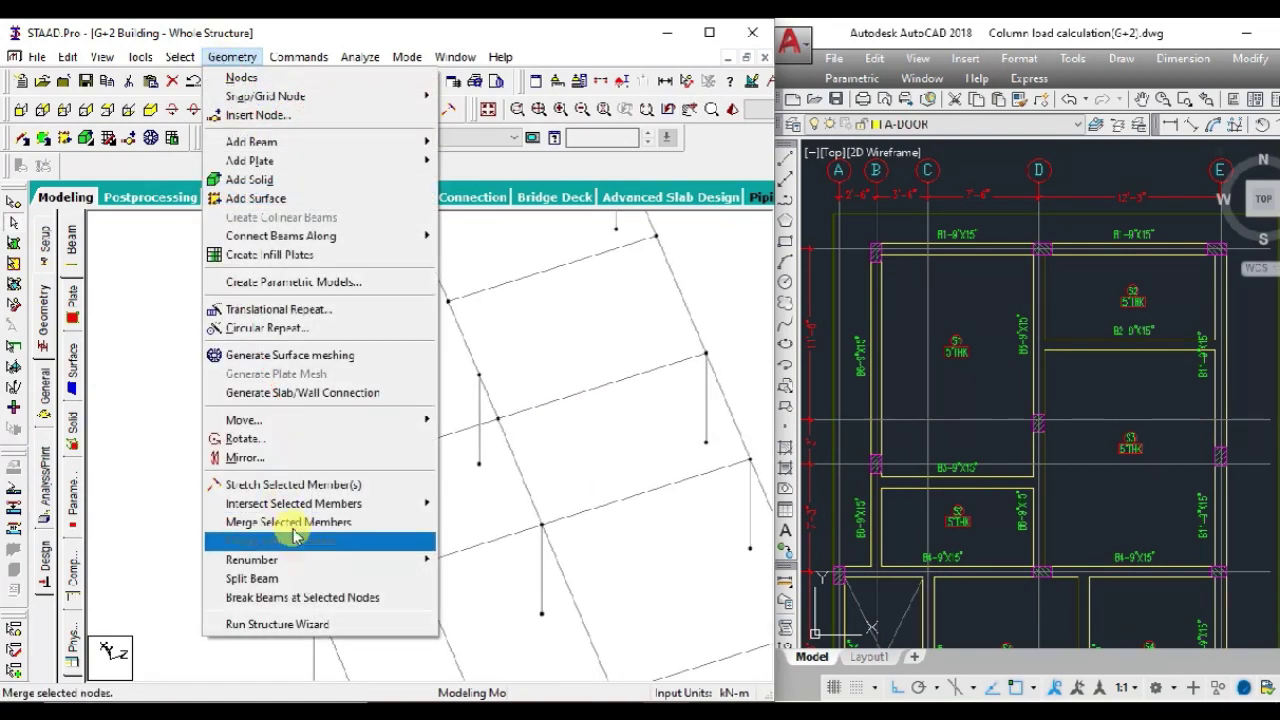
{"action": "left_click", "coordinate": [300, 530]}
{"action": "left_click", "coordinate": [458, 280]}
{"action": "left_click", "coordinate": [458, 305]}
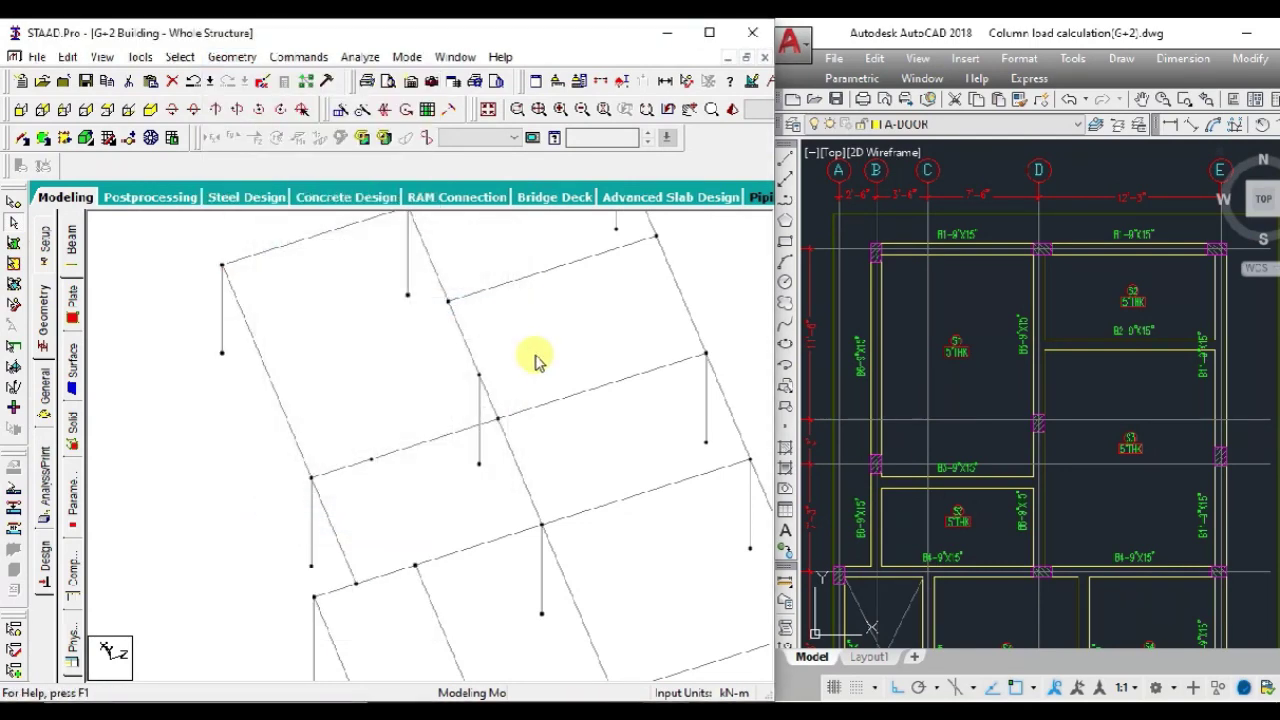
{"action": "scroll", "coordinate": [534, 357], "scroll_direction": "up", "scroll_amount": 2}
{"action": "middle_click_drag", "start_coordinate": [525, 435], "coordinate": [475, 480]}
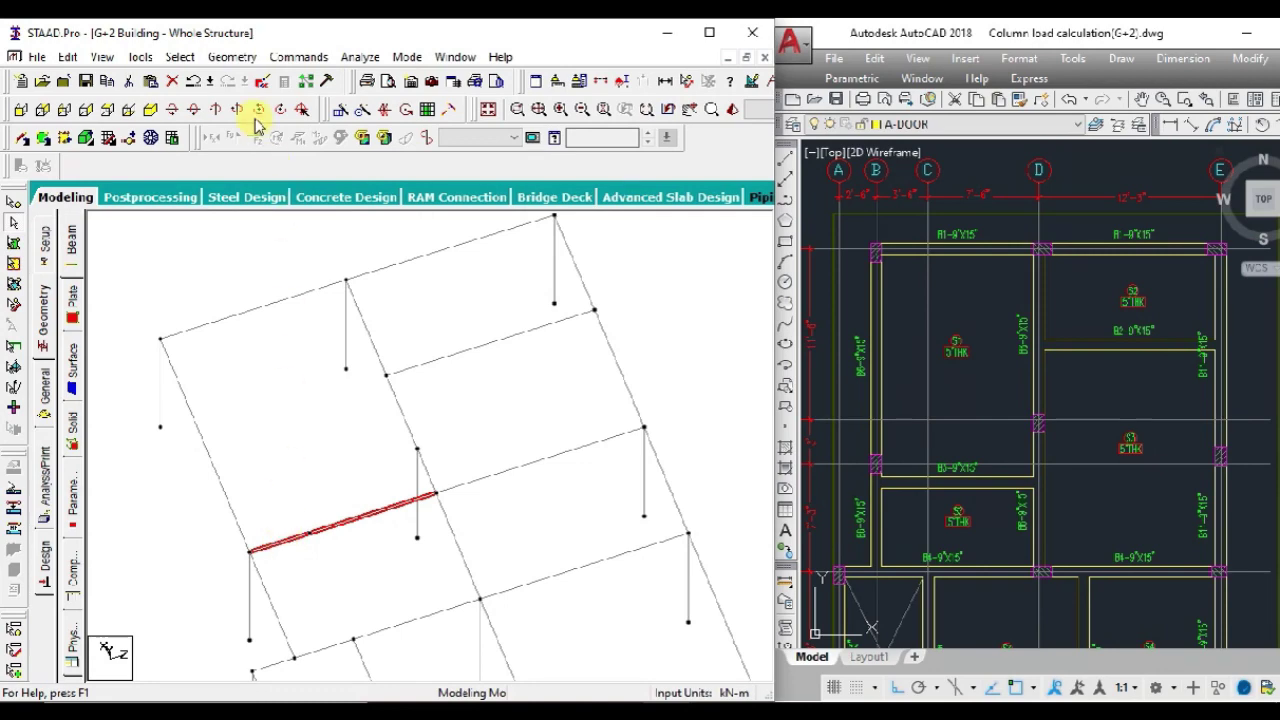
- Merge beams 53 and 58 into one continuous beam
{"action": "left_click", "coordinate": [232, 57]}
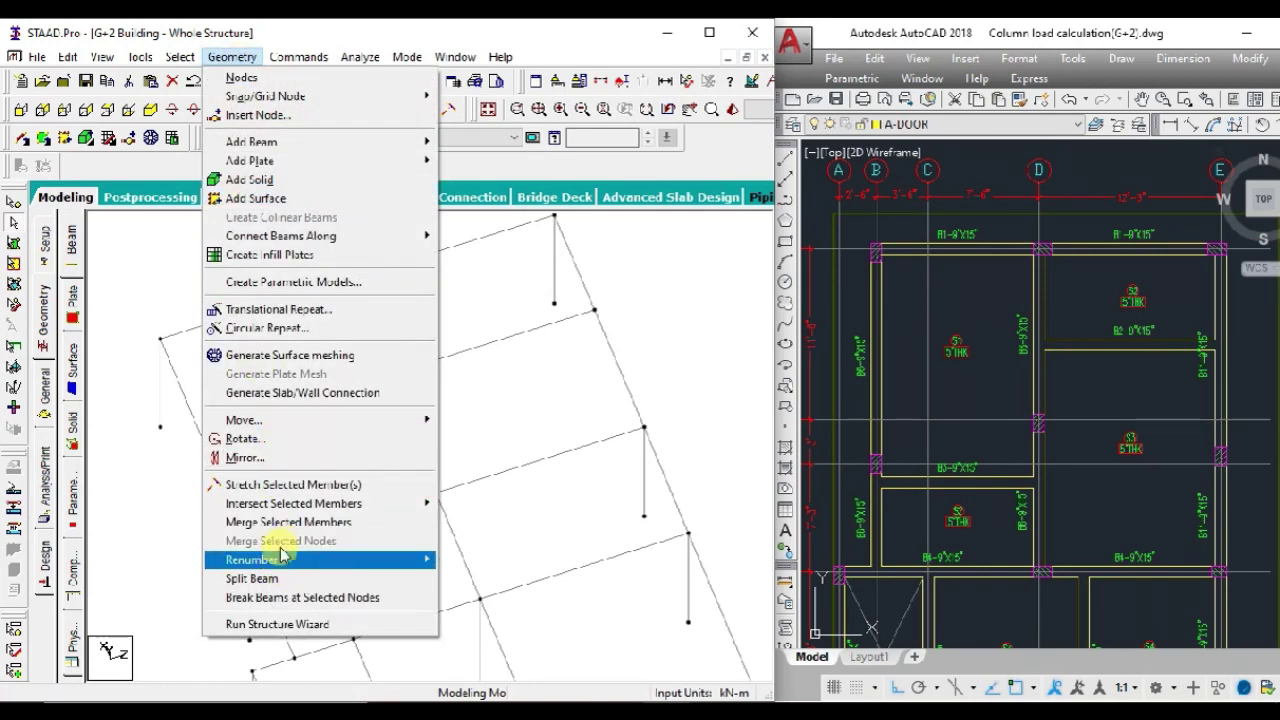
{"action": "left_click", "coordinate": [288, 522]}
{"action": "left_click", "coordinate": [447, 285]}
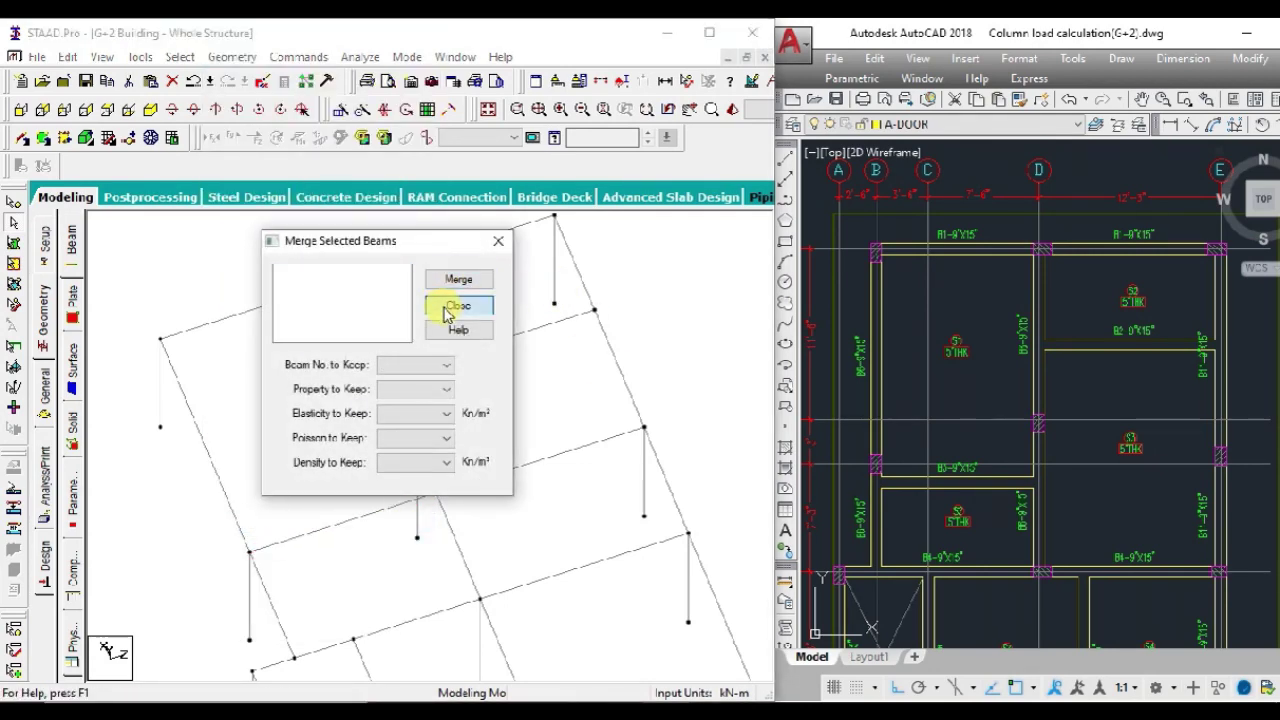
{"action": "left_click", "coordinate": [457, 305]}
{"action": "scroll", "coordinate": [463, 329], "scroll_direction": "down", "scroll_amount": 1}
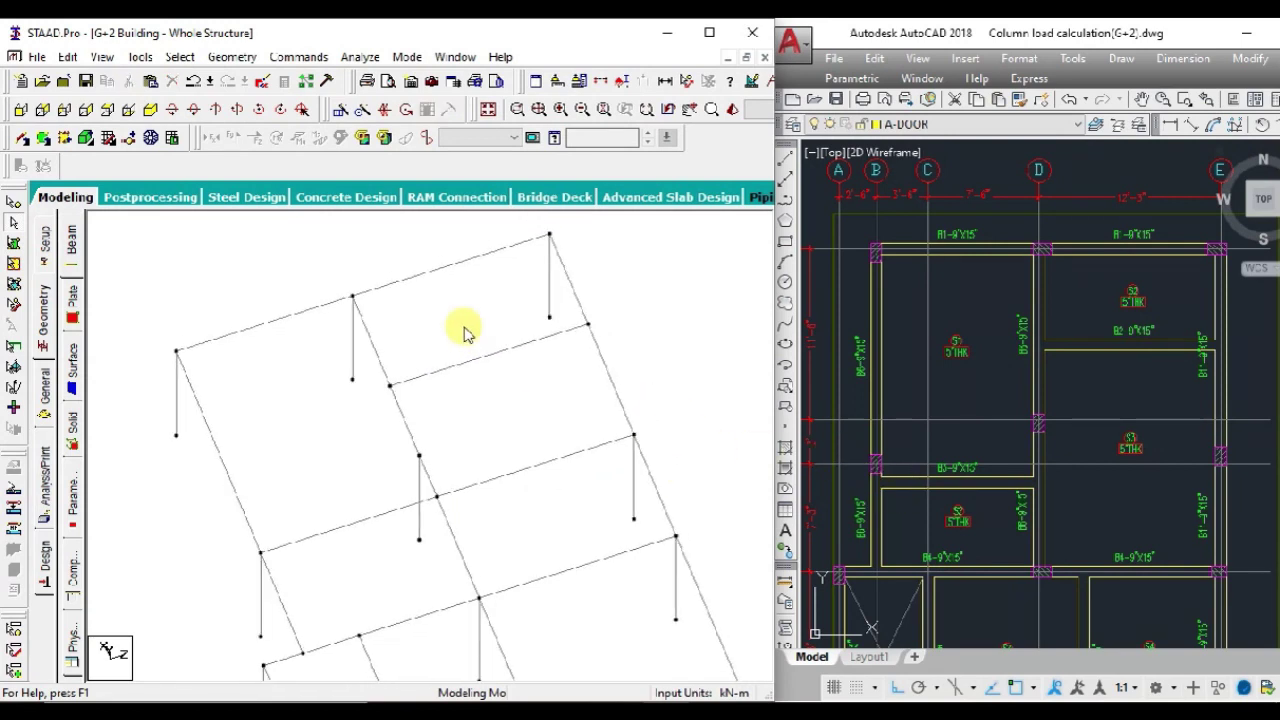
{"action": "scroll", "coordinate": [529, 443], "scroll_direction": "up", "scroll_amount": 1}
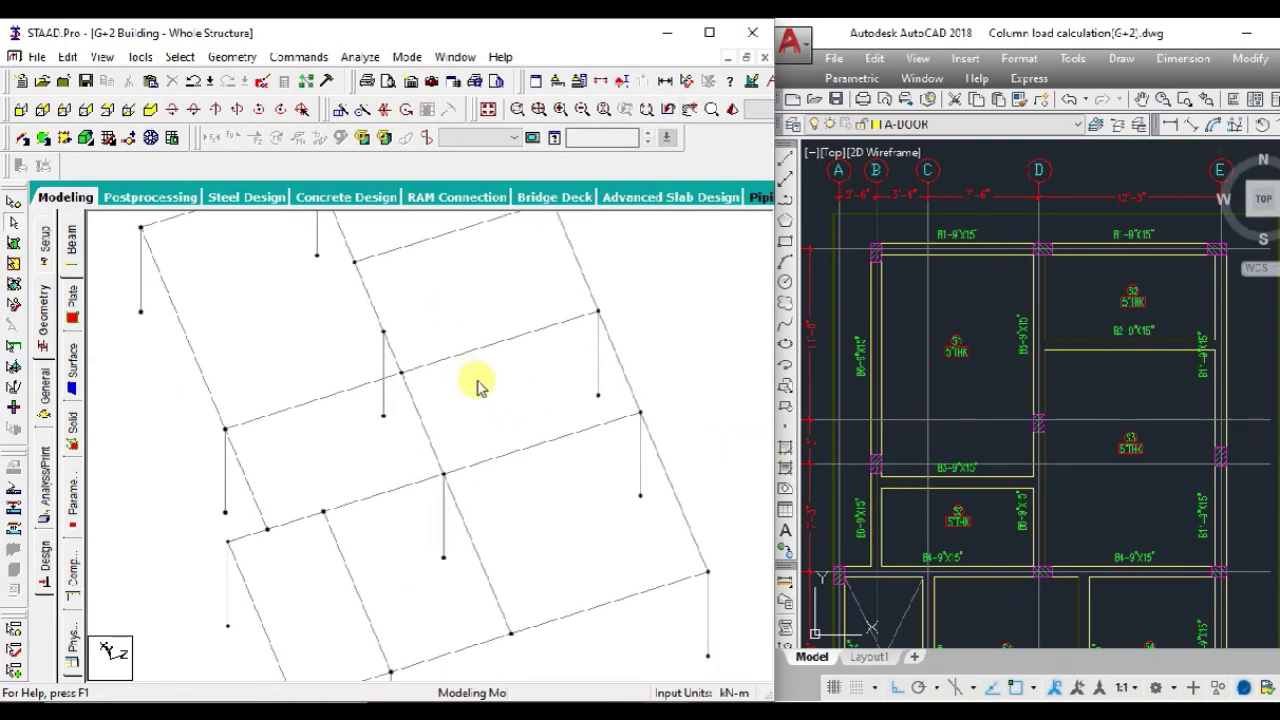
- Delete the extra beam from the upper part of the frame, confirming the warning
{"action": "middle_click_drag", "start_coordinate": [474, 380], "coordinate": [491, 414]}
{"action": "left_click", "coordinate": [487, 401]}
{"action": "key", "text": "Delete"}
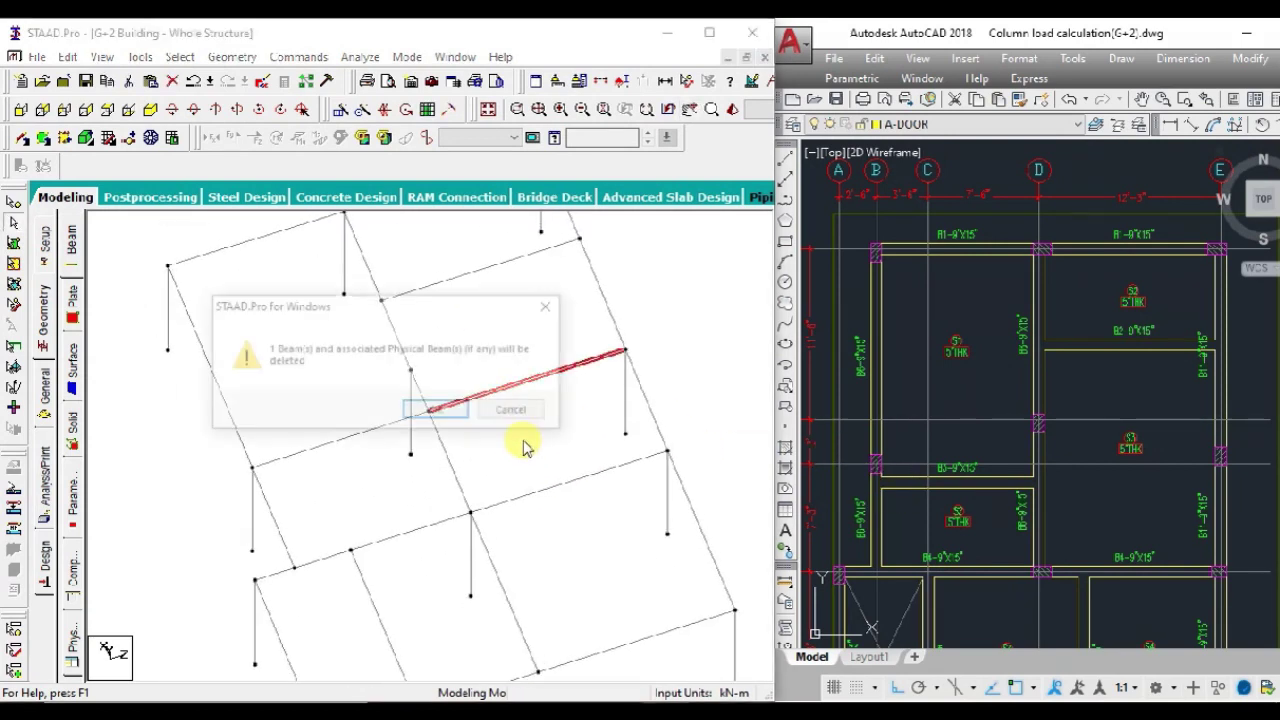
{"action": "left_click", "coordinate": [441, 409]}
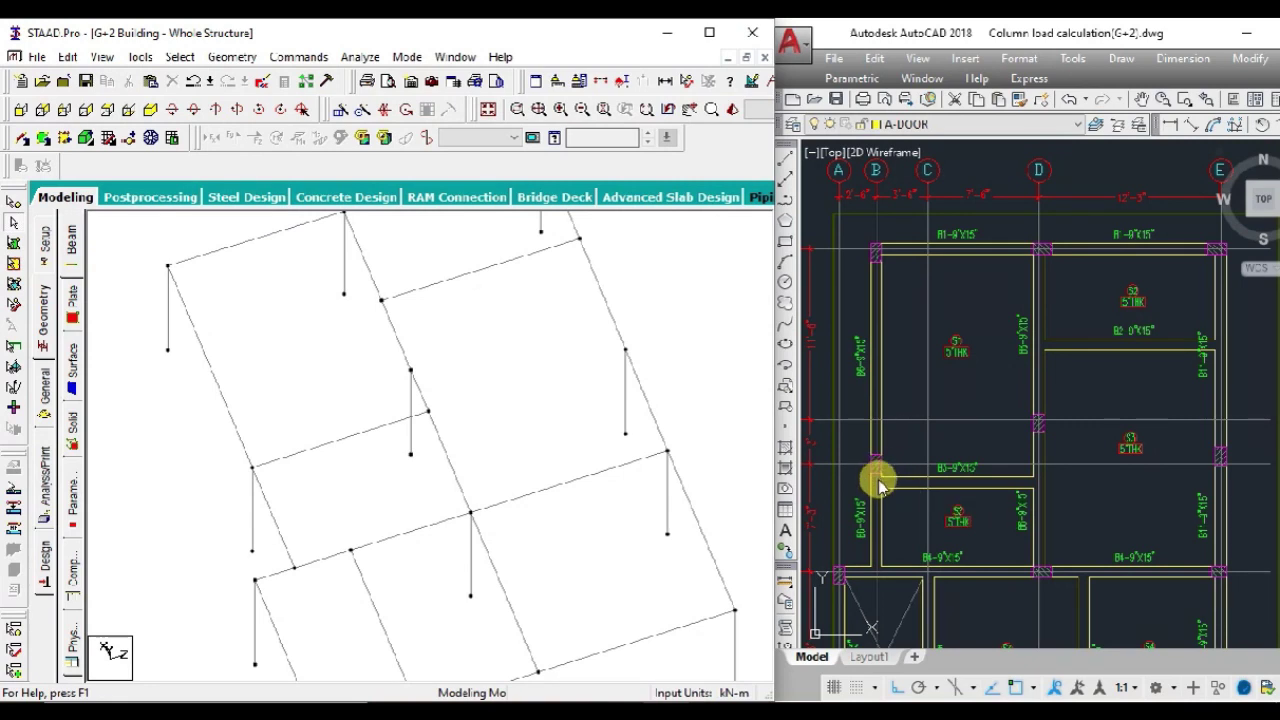
{"action": "left_click", "coordinate": [304, 449]}
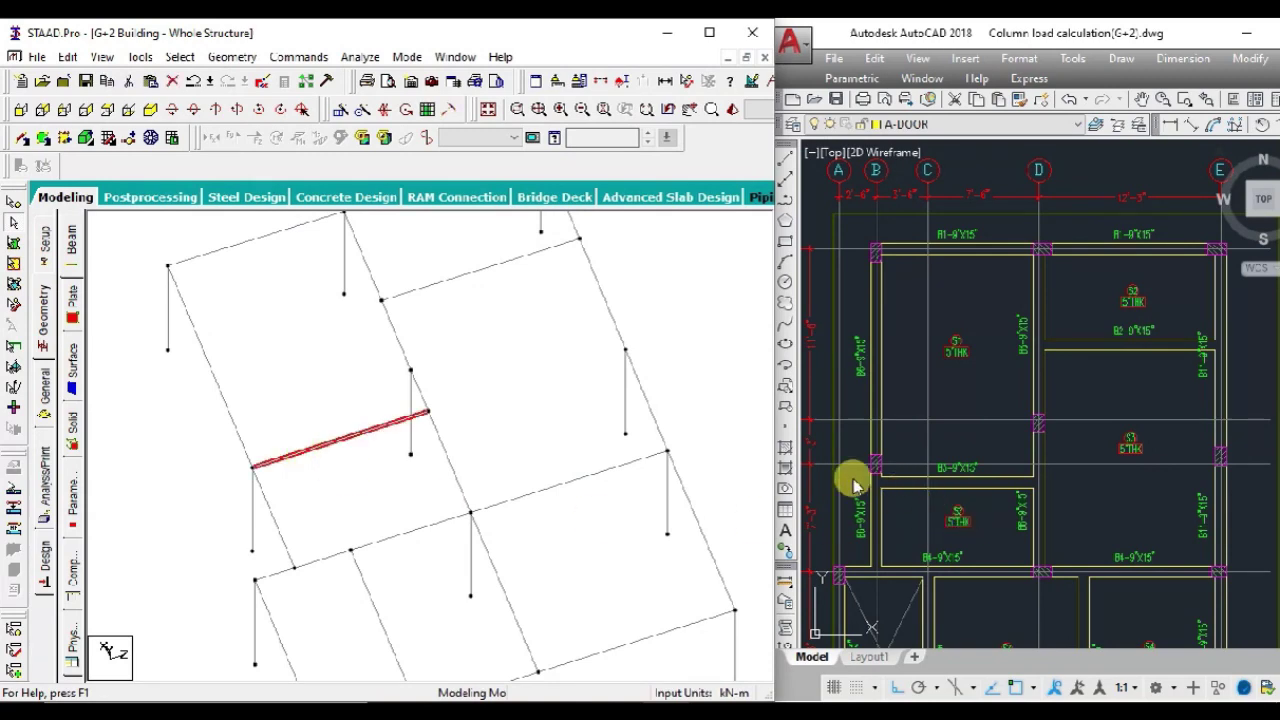
- Measure the 10" beam offset on the AutoCAD framing plan without placing a dimension
{"action": "left_click", "coordinate": [697, 425]}
{"action": "scroll", "coordinate": [900, 456], "scroll_direction": "up", "scroll_amount": 5}
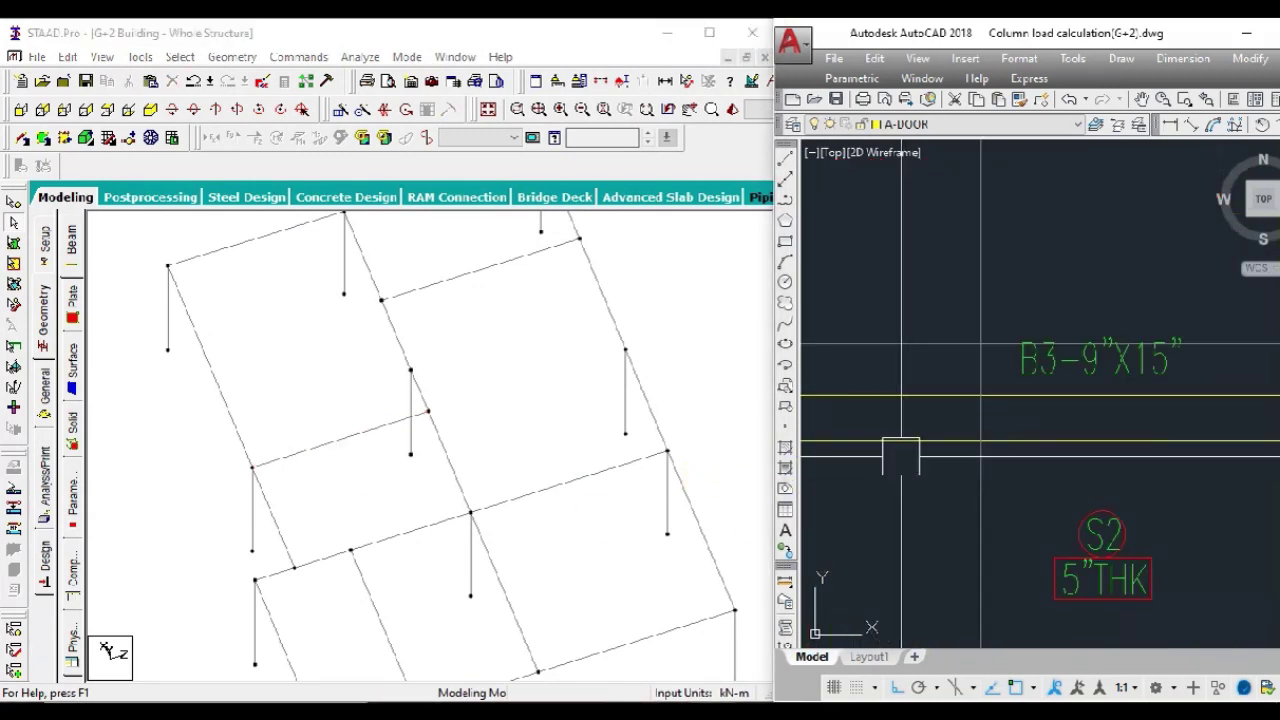
{"action": "scroll", "coordinate": [900, 456], "scroll_direction": "down", "scroll_amount": 2}
{"action": "scroll", "coordinate": [1086, 457], "scroll_direction": "down", "scroll_amount": 2}
{"action": "scroll", "coordinate": [1005, 343], "scroll_direction": "down", "scroll_amount": 2}
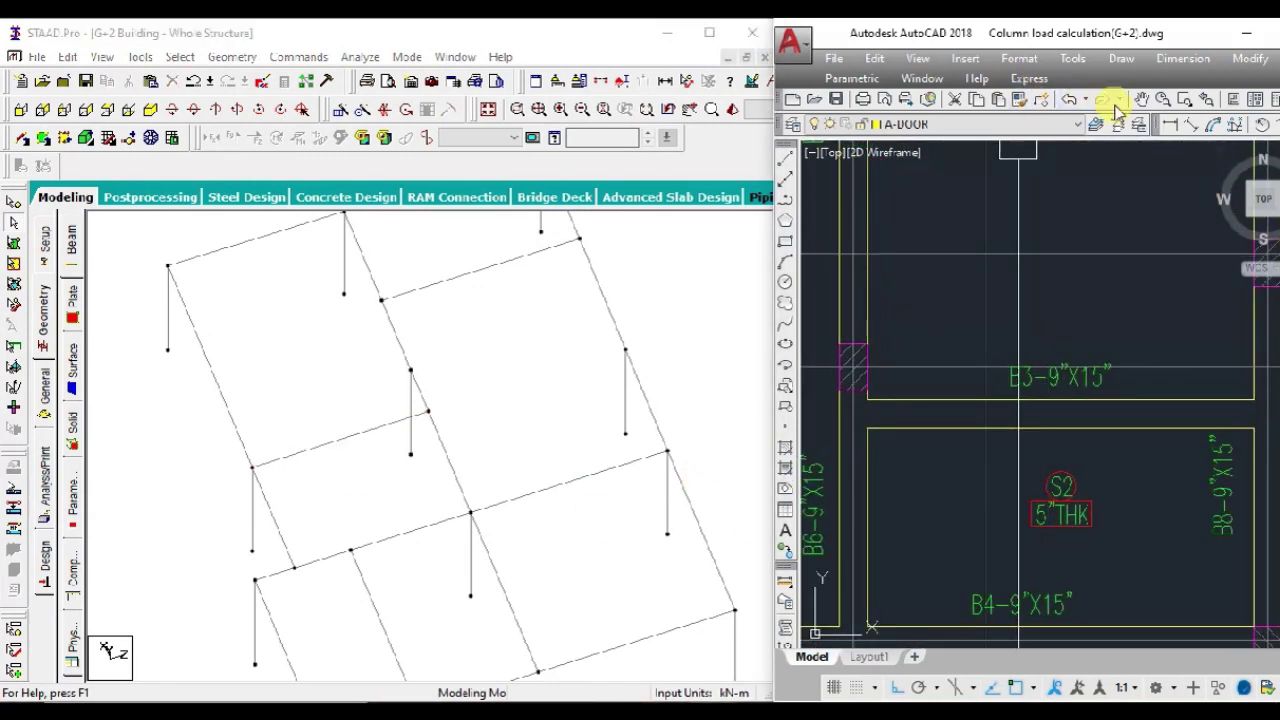
{"action": "left_click", "coordinate": [1169, 124]}
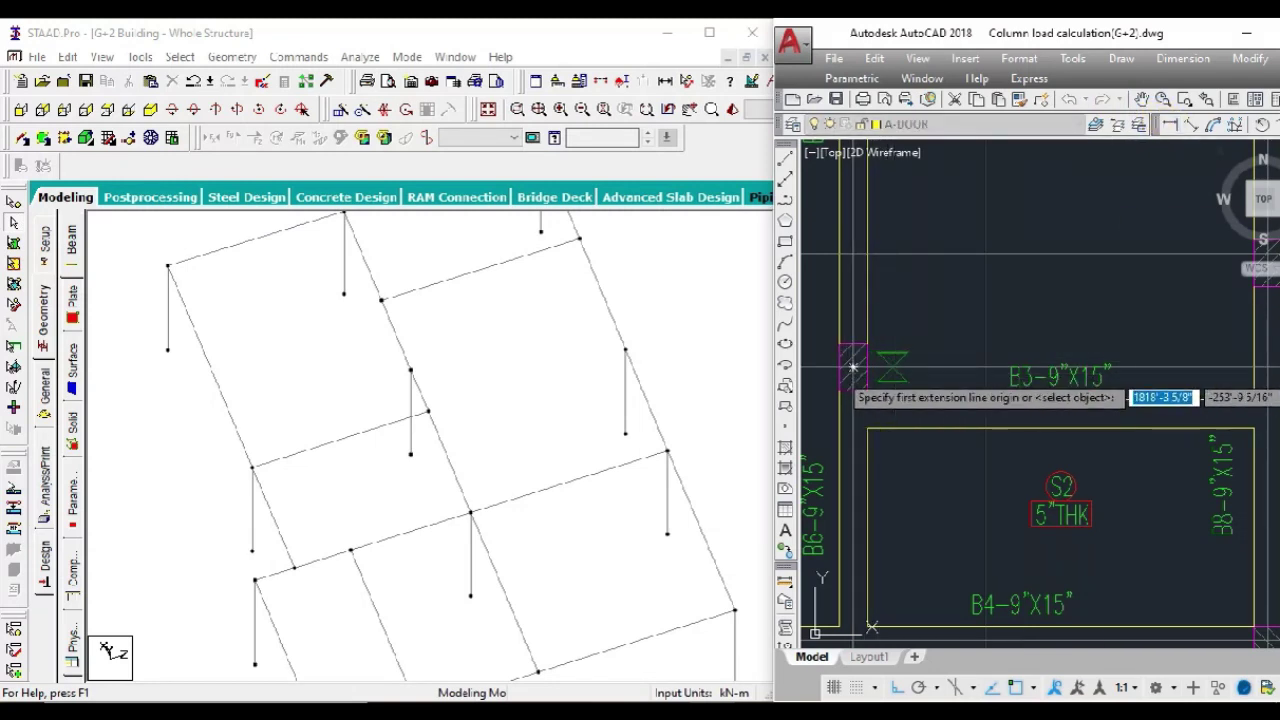
{"action": "left_click", "coordinate": [880, 394]}
{"action": "left_click", "coordinate": [877, 400]}
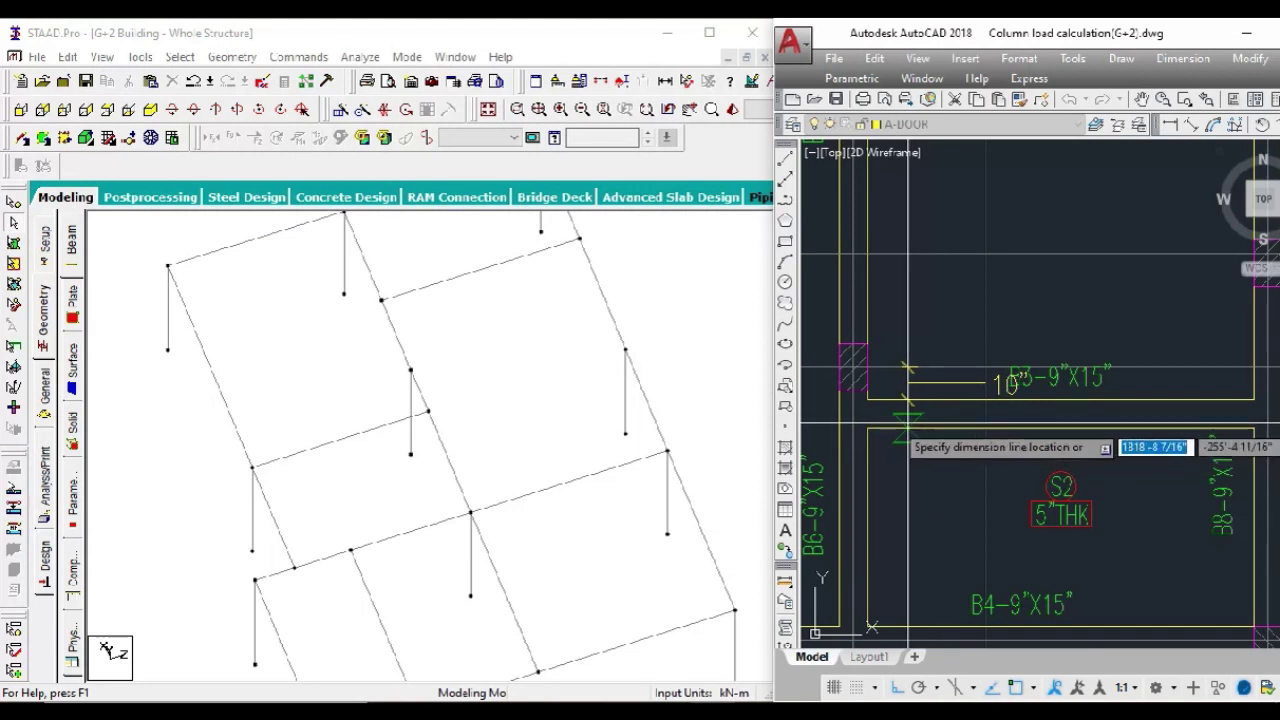
{"action": "key", "text": "Escape"}
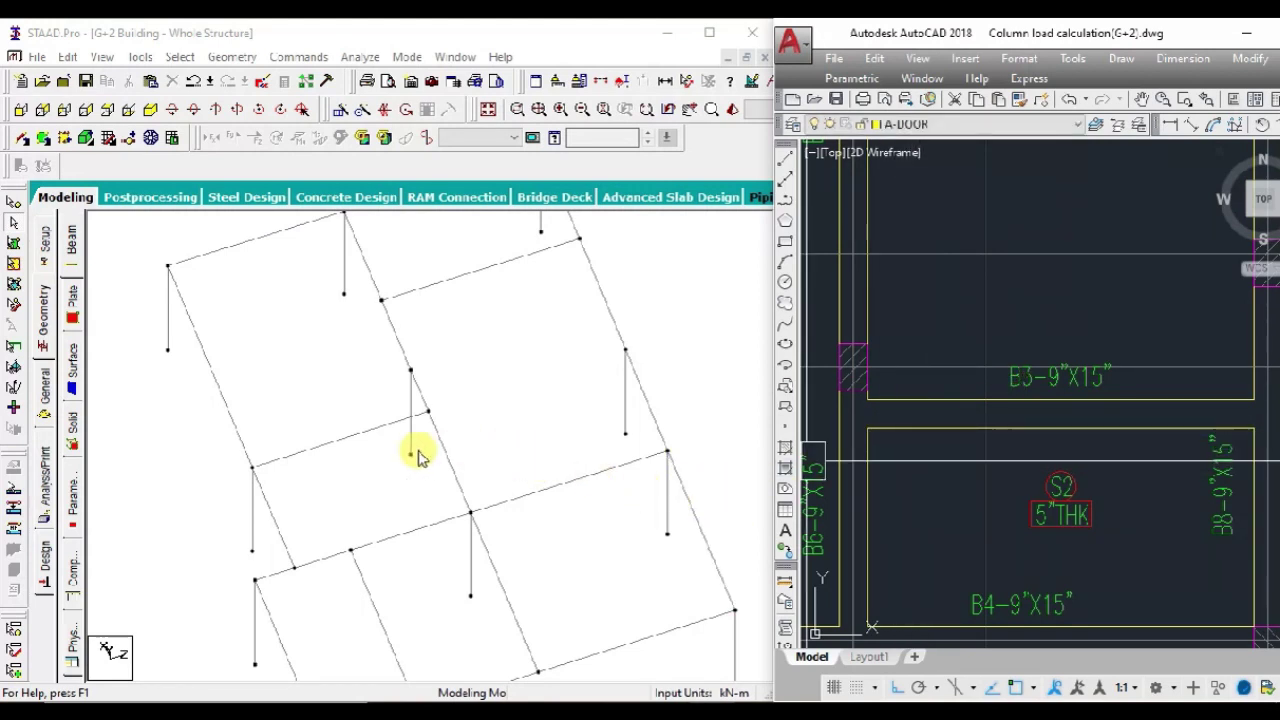
- Paste a copy of the beam shifted -0.35 m in X and delete the original
{"action": "left_click", "coordinate": [288, 456]}
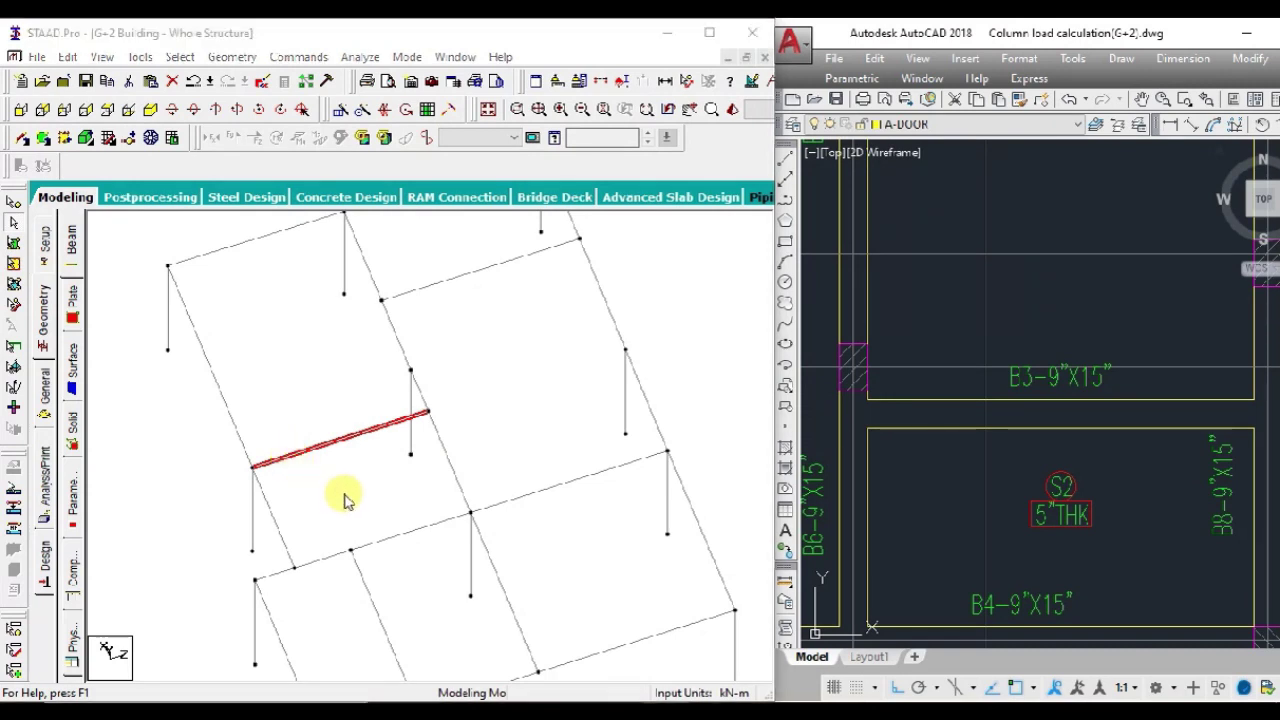
{"action": "key", "text": "ctrl+v"}
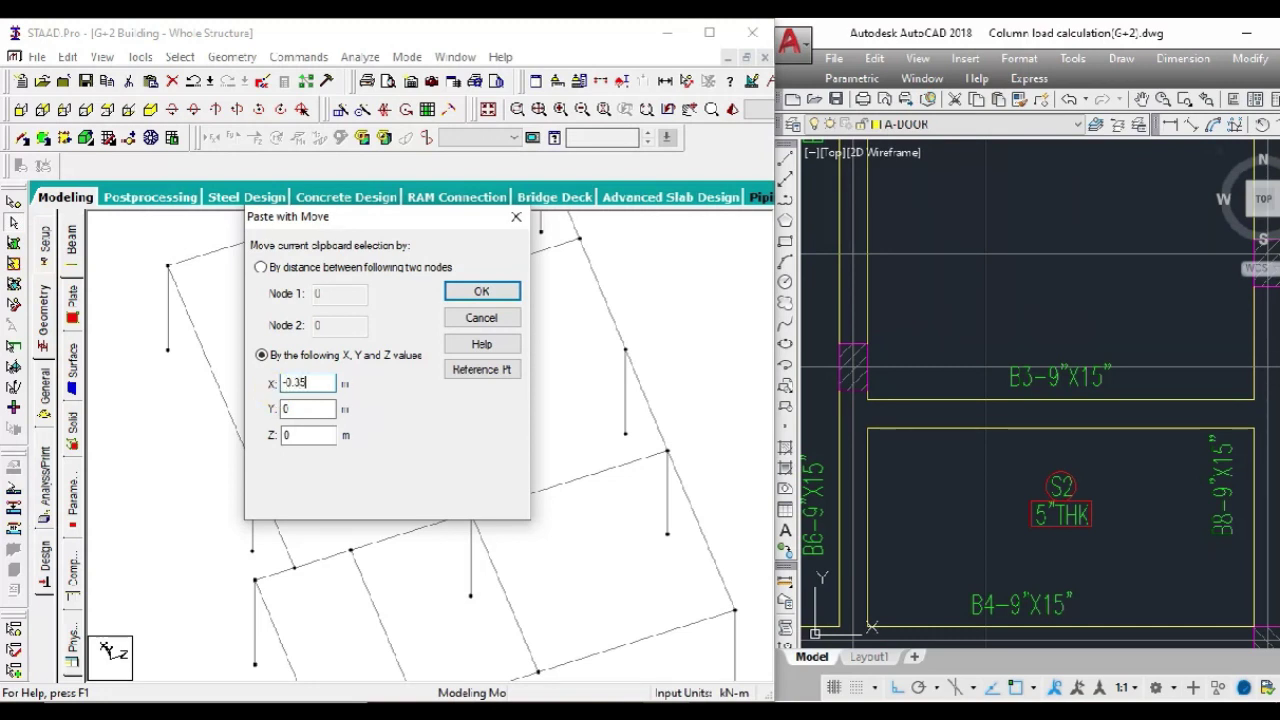
{"action": "left_click", "coordinate": [478, 291]}
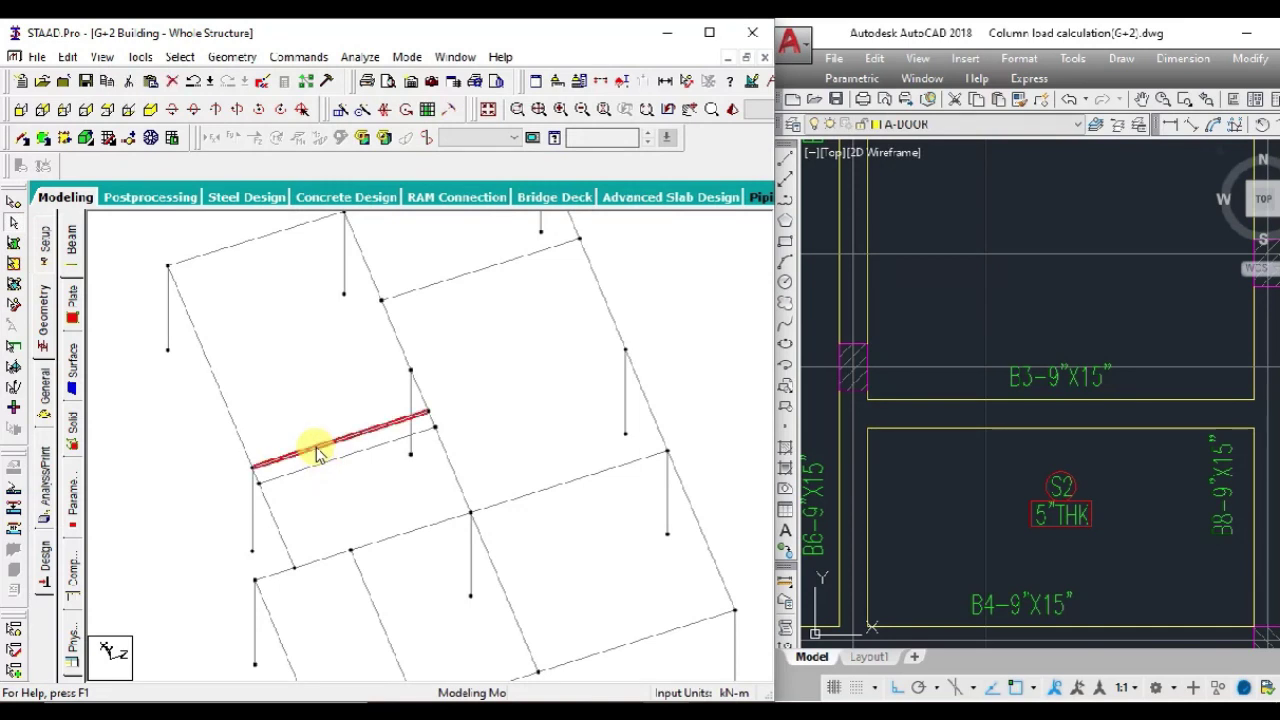
{"action": "key", "text": "Delete"}
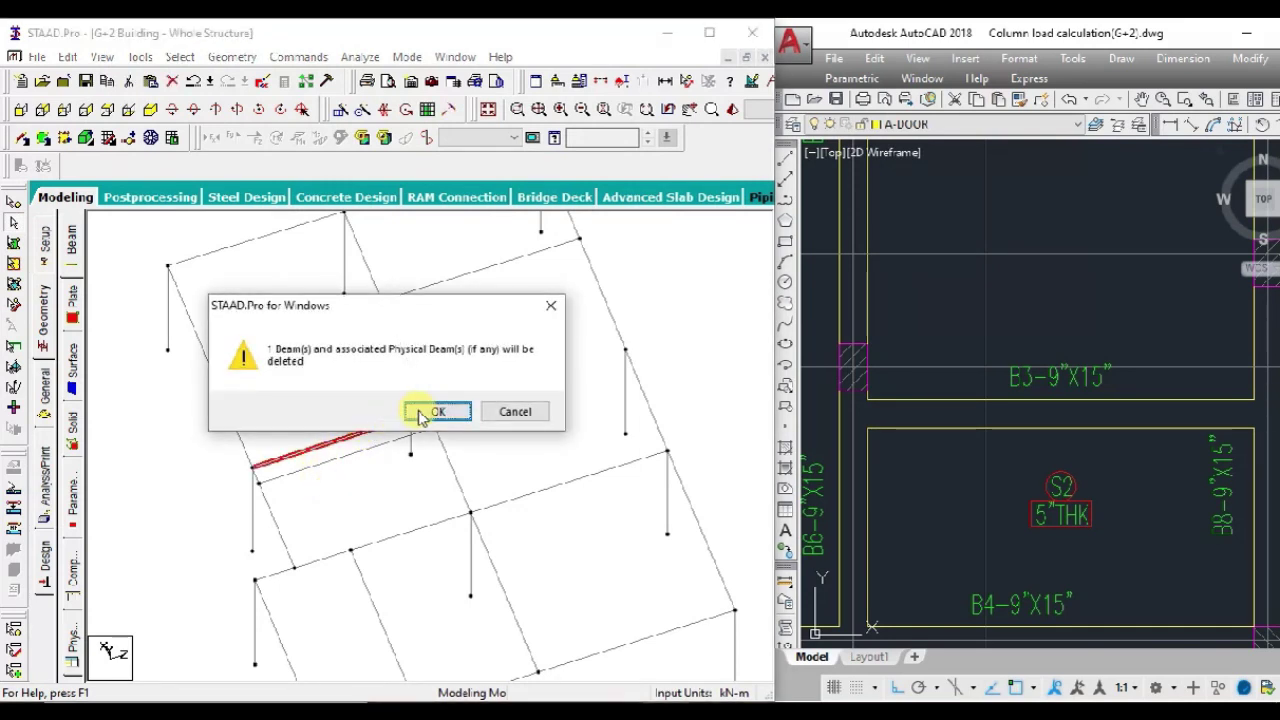
{"action": "left_click", "coordinate": [432, 410]}
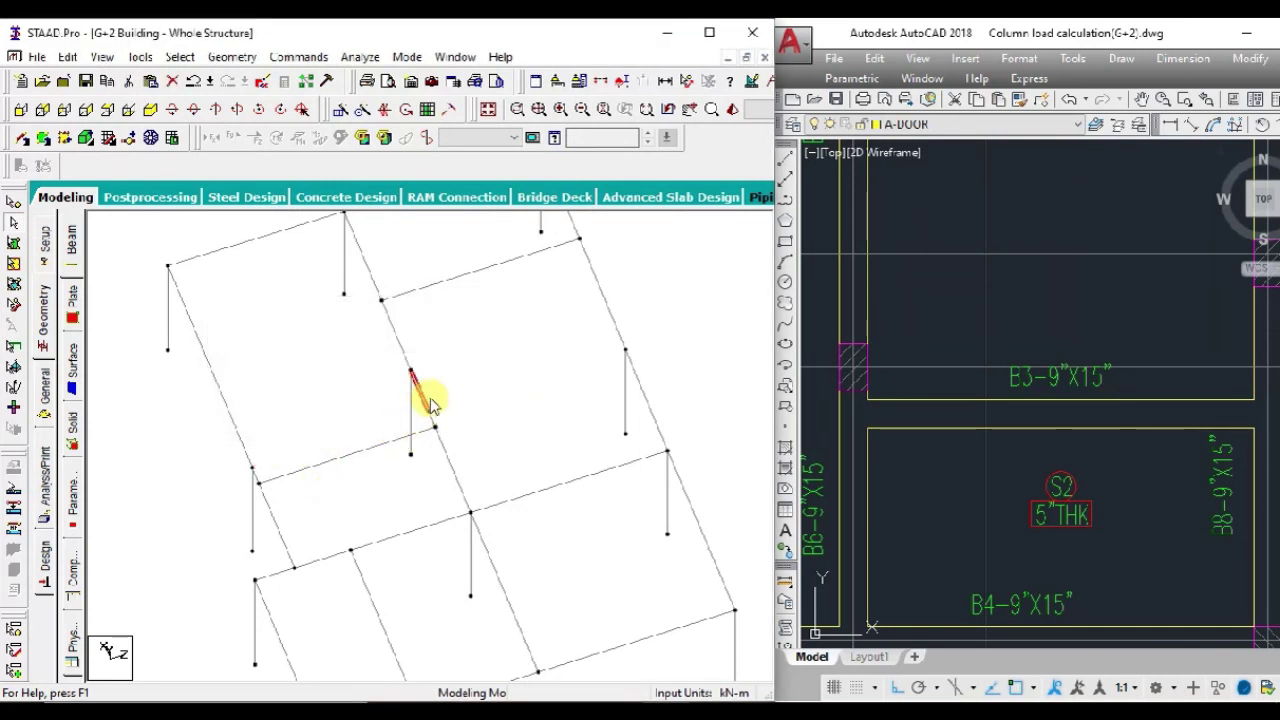
- Merge the selected split beam pieces into one member
{"action": "scroll", "coordinate": [430, 402], "scroll_direction": "up", "scroll_amount": 1}
{"action": "scroll", "coordinate": [430, 403], "scroll_direction": "up", "scroll_amount": 2}
{"action": "scroll", "coordinate": [431, 406], "scroll_direction": "up", "scroll_amount": 1}
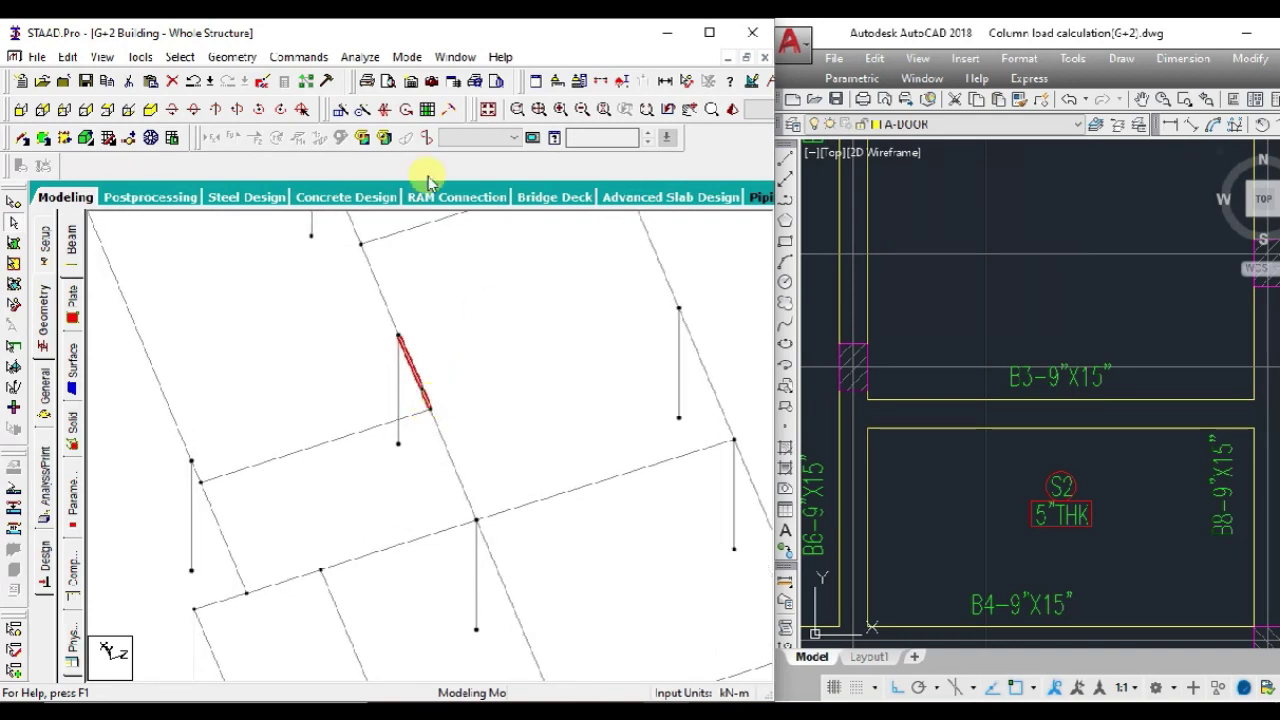
{"action": "left_click", "coordinate": [232, 57]}
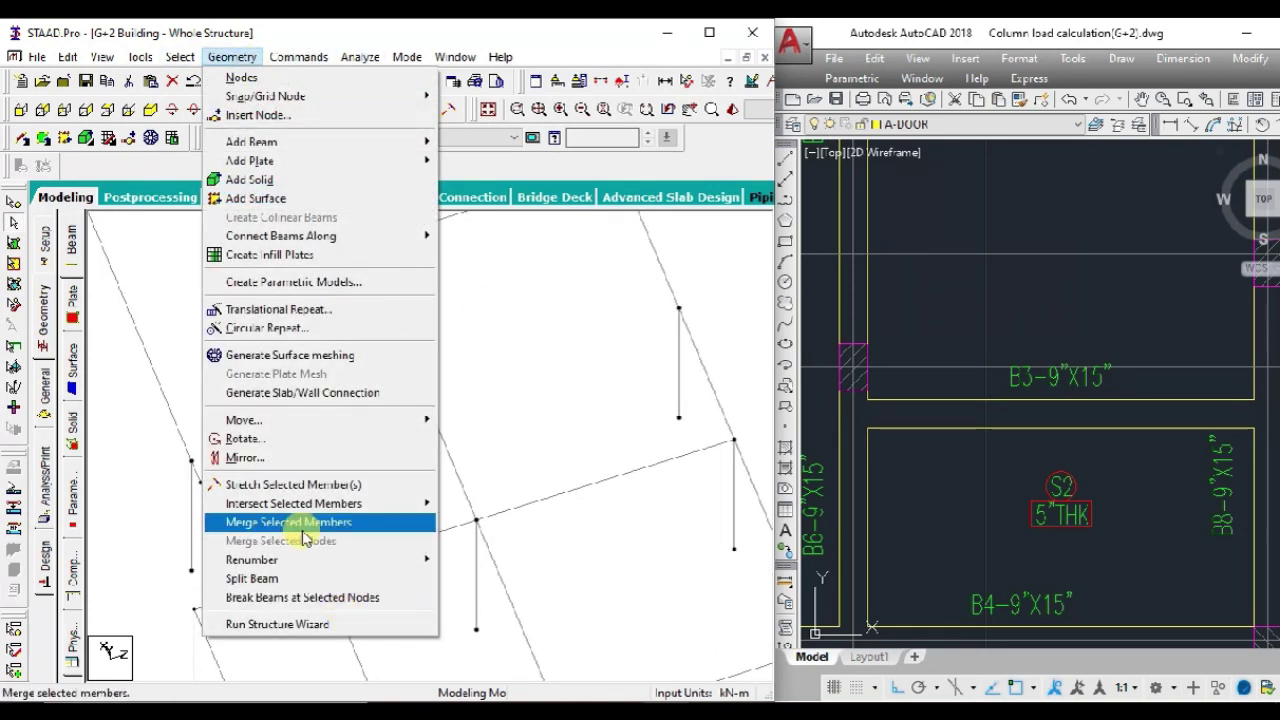
{"action": "left_click", "coordinate": [305, 522]}
{"action": "left_click", "coordinate": [457, 278]}
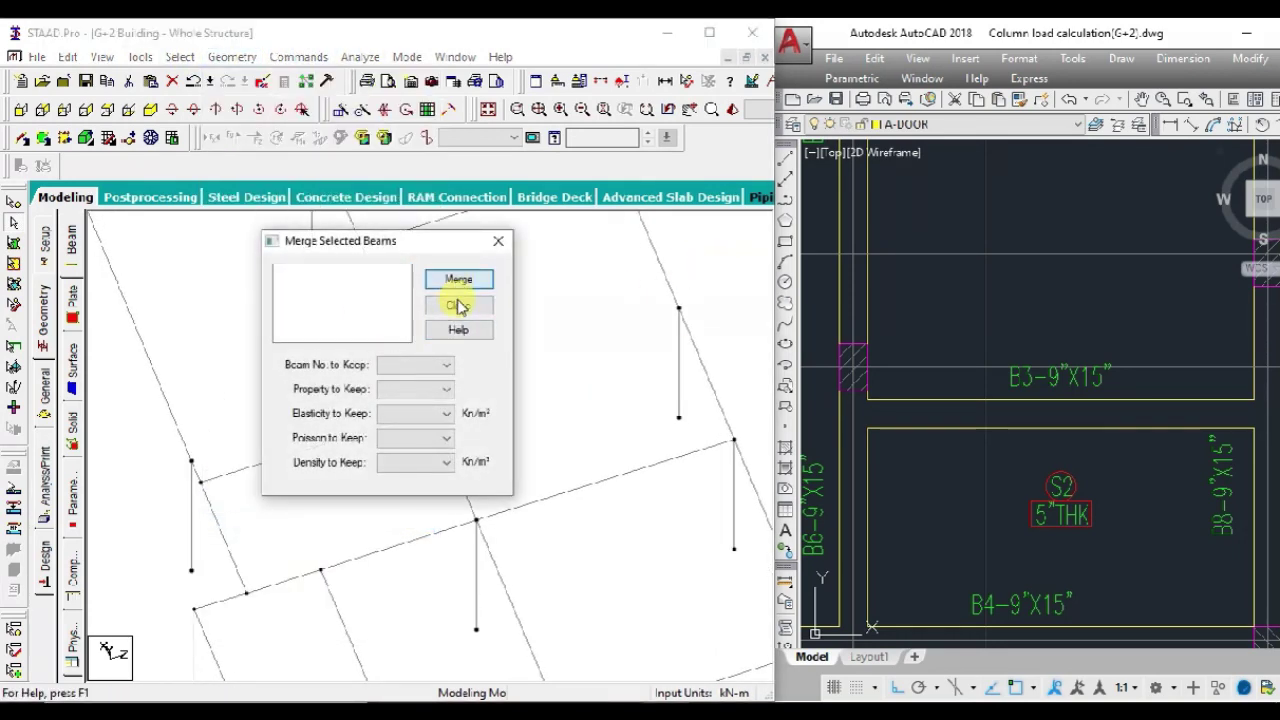
{"action": "left_click", "coordinate": [457, 300]}
- Merge beams 46 and 51 into one continuous beam along the lower edge
{"action": "mouse_move", "coordinate": [490, 333]}
{"action": "middle_mouse_down", "text": "ctrl"}
{"action": "mouse_move", "coordinate": [429, 371]}
{"action": "mouse_move", "coordinate": [380, 446]}
{"action": "mouse_move", "coordinate": [507, 522]}
{"action": "mouse_move", "coordinate": [466, 500]}
{"action": "middle_mouse_up", "text": "ctrl"}
{"action": "scroll", "coordinate": [993, 403], "scroll_direction": "down", "scroll_amount": 5}
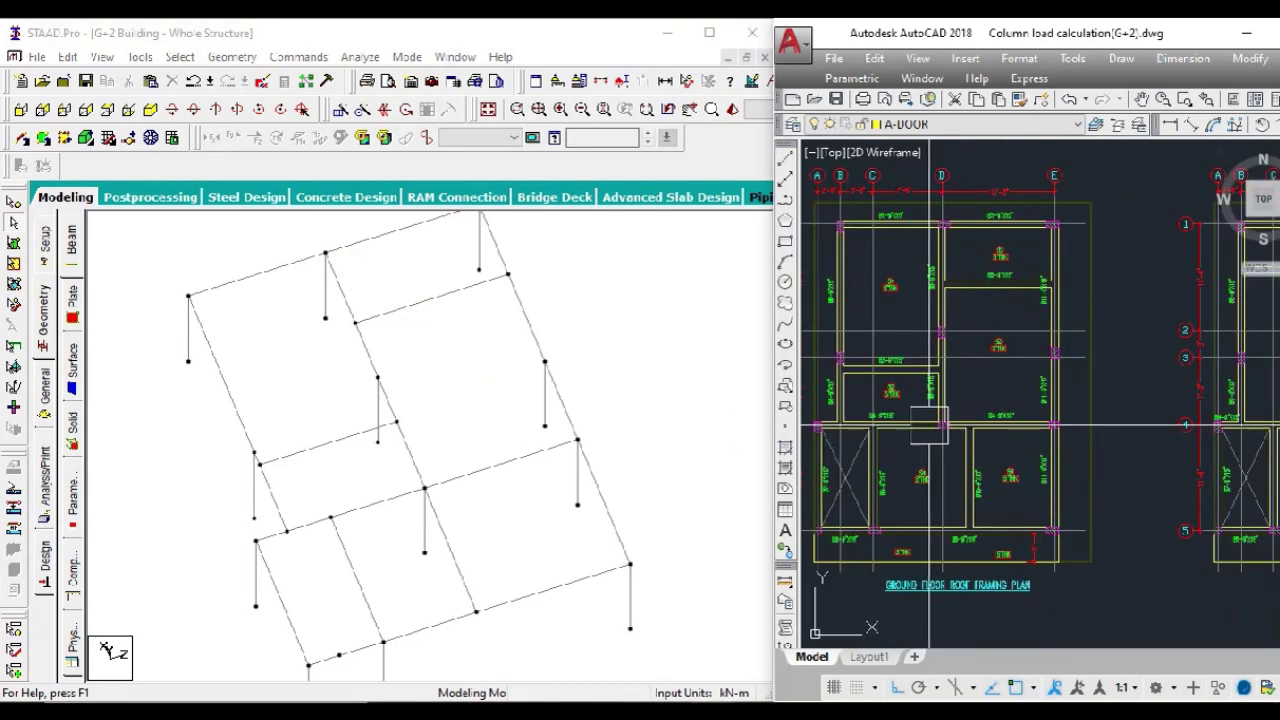
{"action": "middle_click_drag", "start_coordinate": [991, 453], "coordinate": [948, 416]}
{"action": "scroll", "coordinate": [948, 416], "scroll_direction": "up", "scroll_amount": 3}
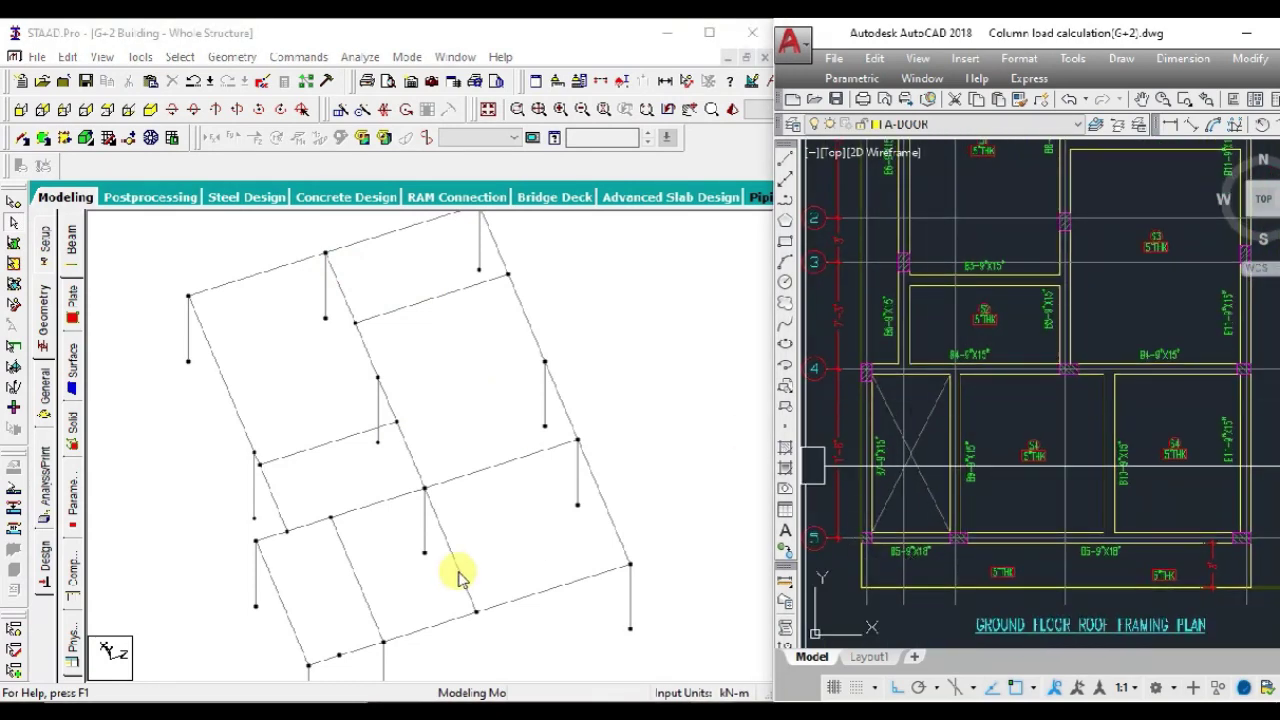
{"action": "middle_click_drag", "start_coordinate": [457, 571], "coordinate": [431, 541]}
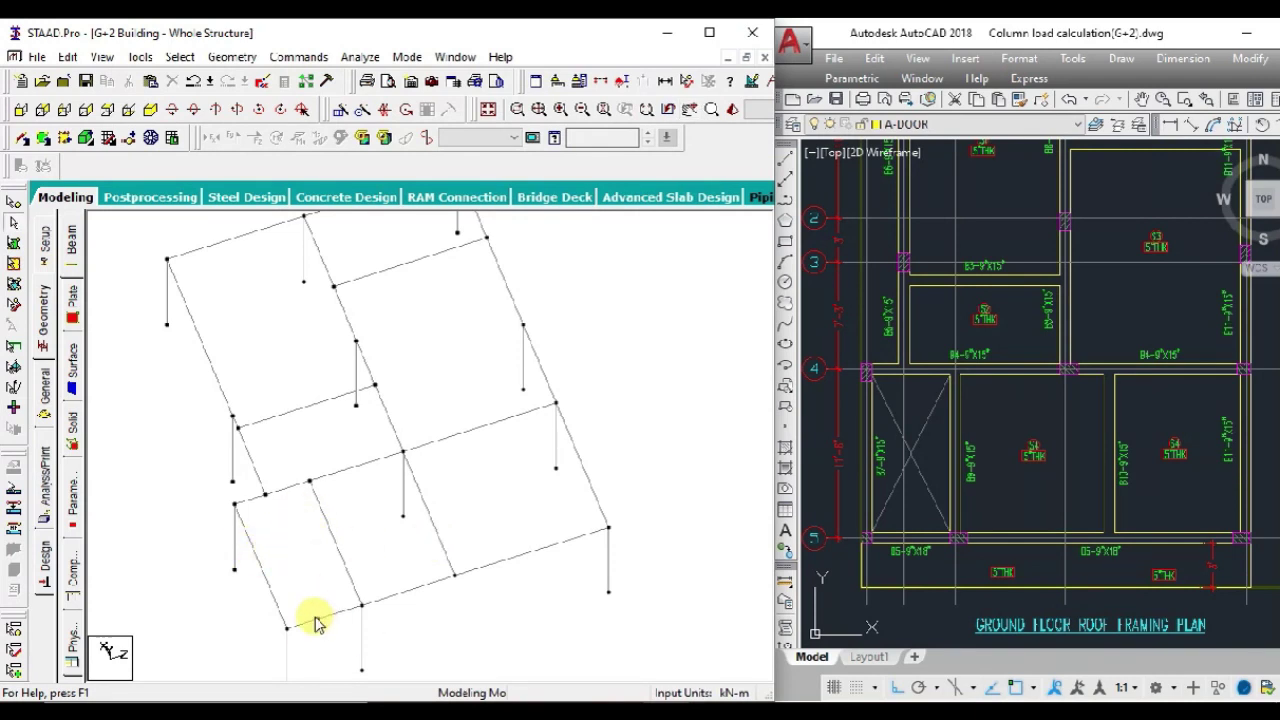
{"action": "left_click", "coordinate": [232, 57]}
{"action": "left_click", "coordinate": [318, 528]}
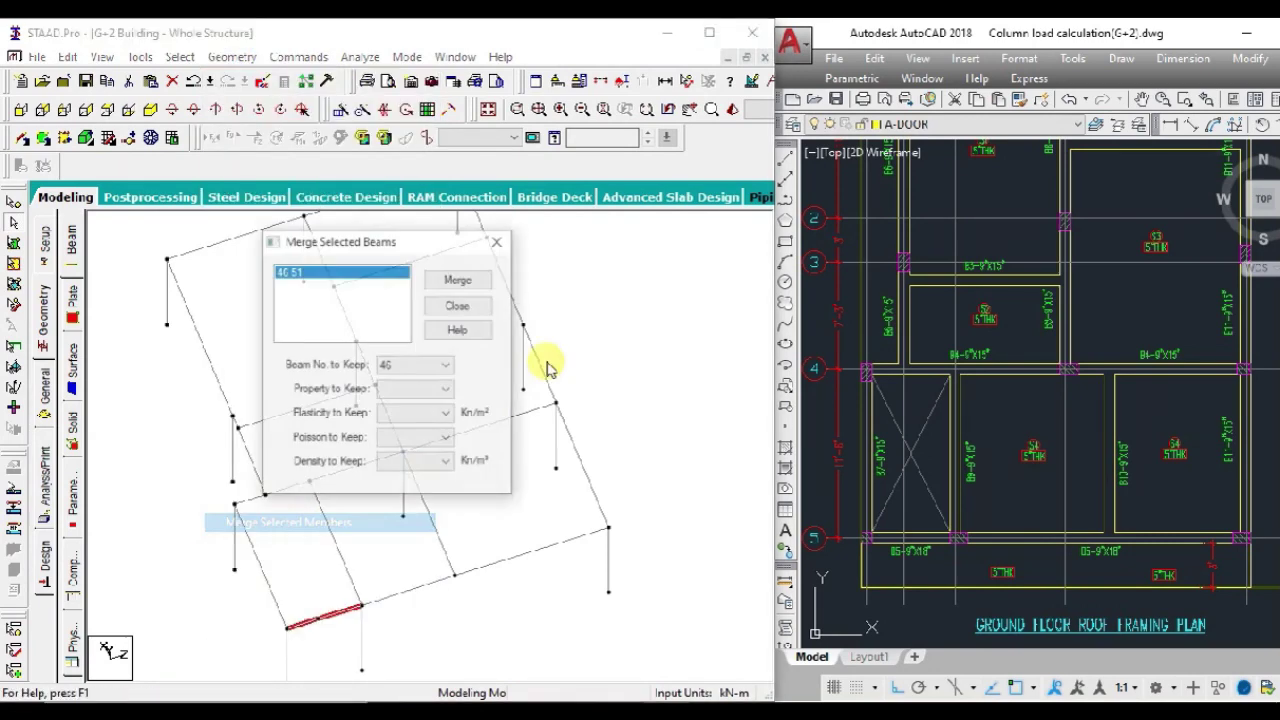
{"action": "left_click", "coordinate": [455, 281]}
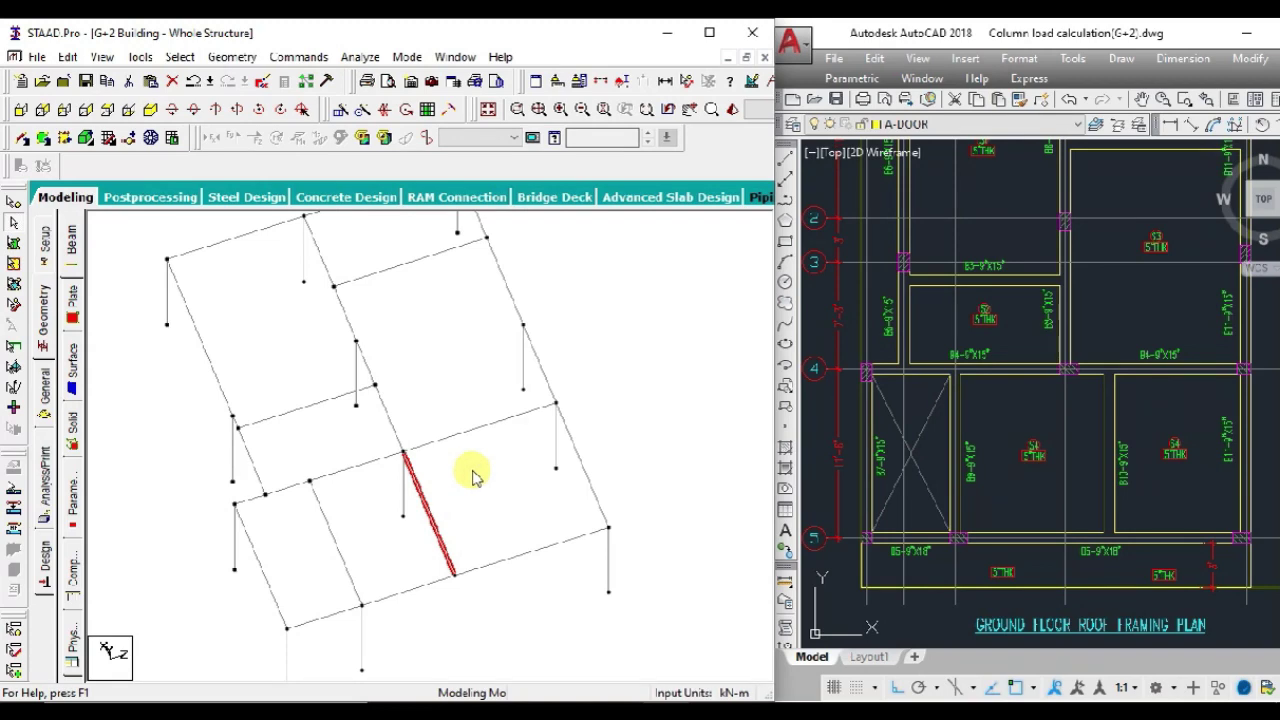
- Paste the copied members 0.95 m higher
{"action": "scroll", "coordinate": [1137, 443], "scroll_direction": "up", "scroll_amount": 3}
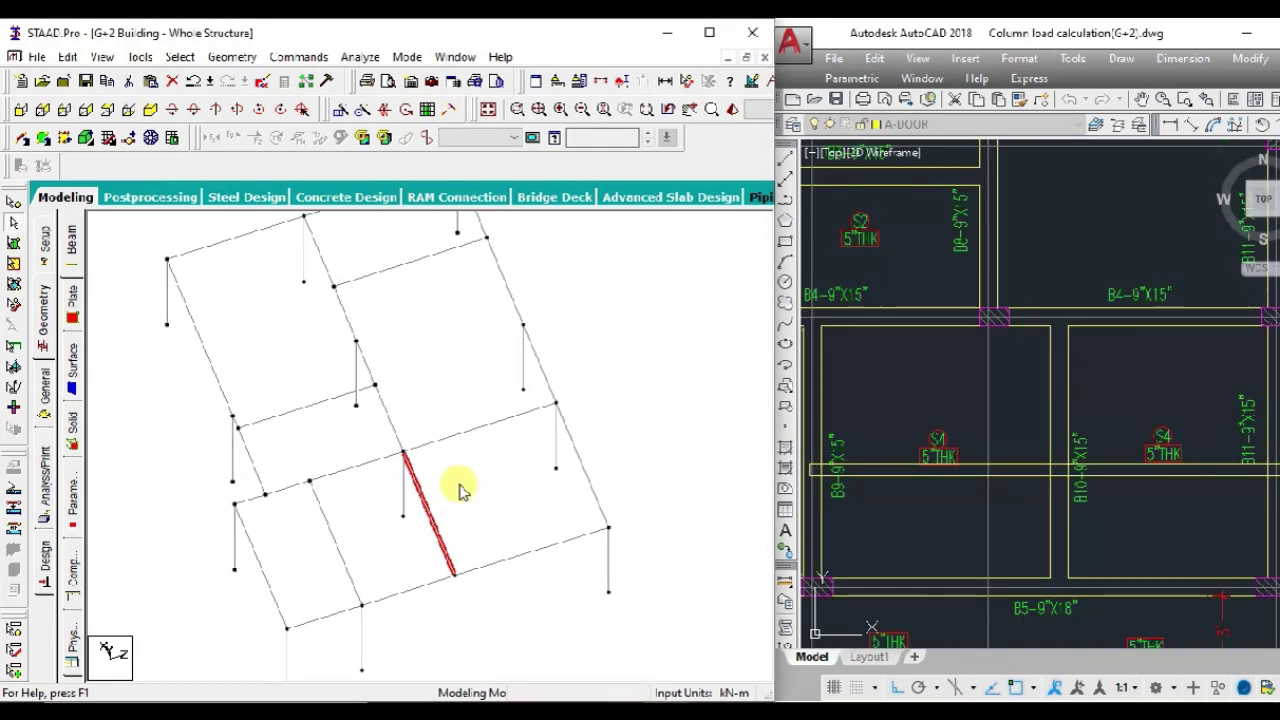
{"action": "key", "text": "ctrl+v"}
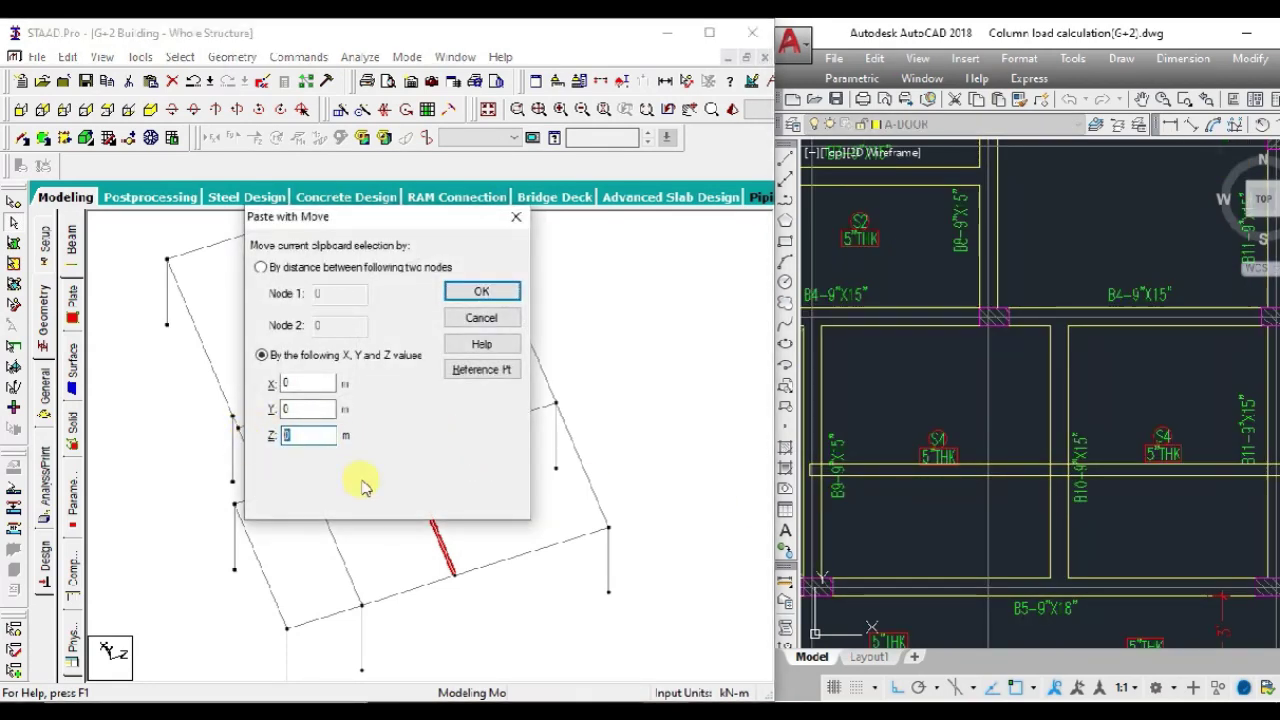
{"action": "key", "text": "Return"}
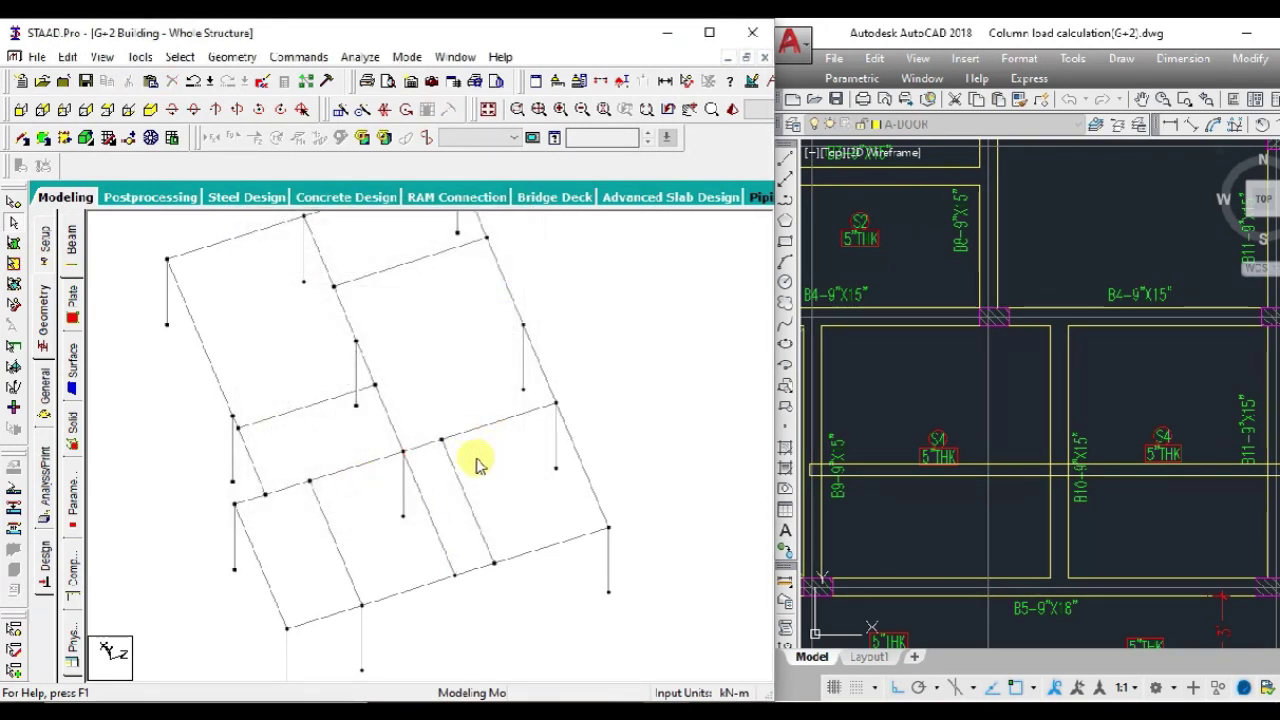
{"action": "scroll", "coordinate": [1057, 480], "scroll_direction": "down", "scroll_amount": 2}
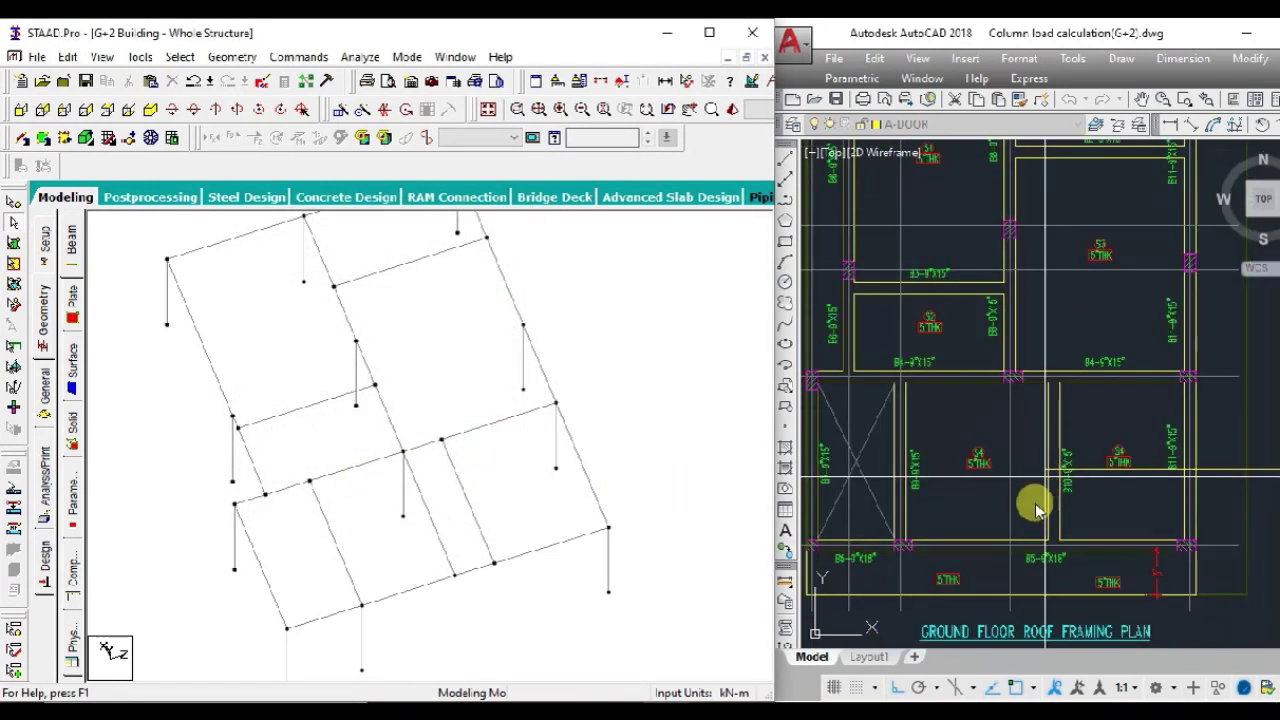
- Delete the extra short cross beam in the front bay, confirming with OK
{"action": "left_click", "coordinate": [970, 555]}
{"action": "key", "text": "ctrl+v"}
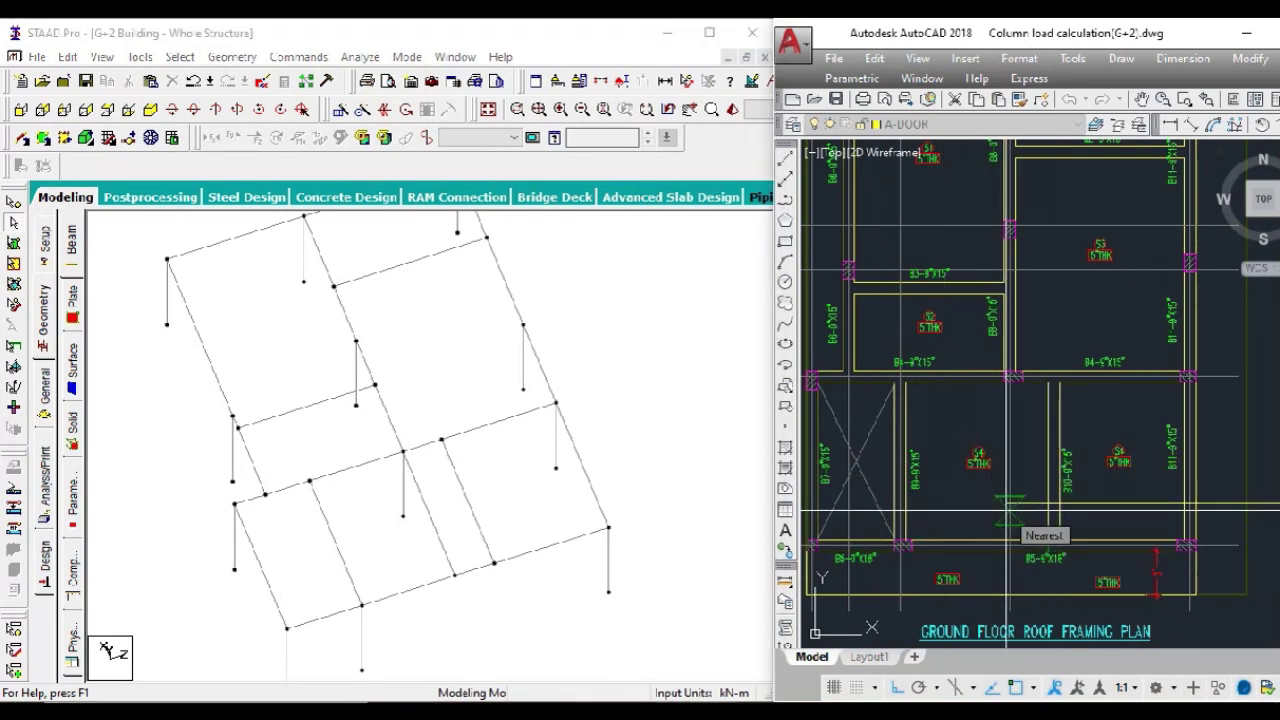
{"action": "scroll", "coordinate": [1008, 512], "scroll_direction": "down", "scroll_amount": 1}
{"action": "scroll", "coordinate": [1120, 470], "scroll_direction": "up", "scroll_amount": 1}
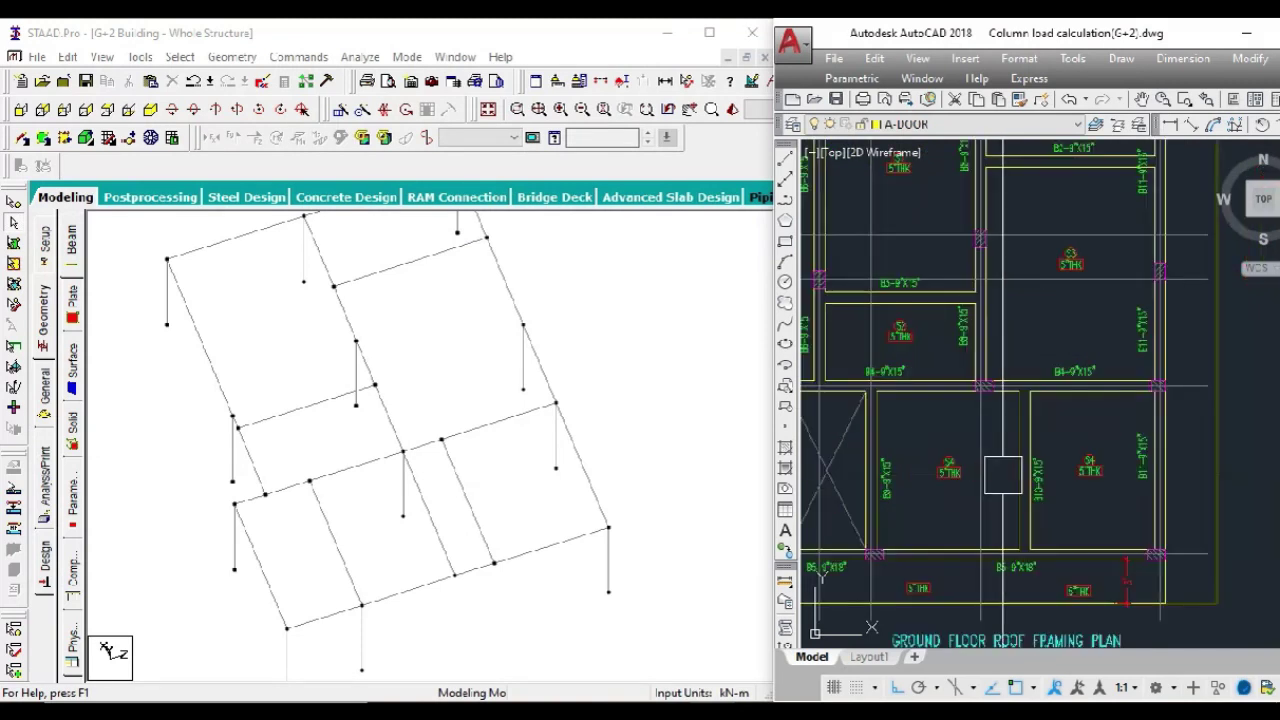
{"action": "left_click", "coordinate": [450, 497]}
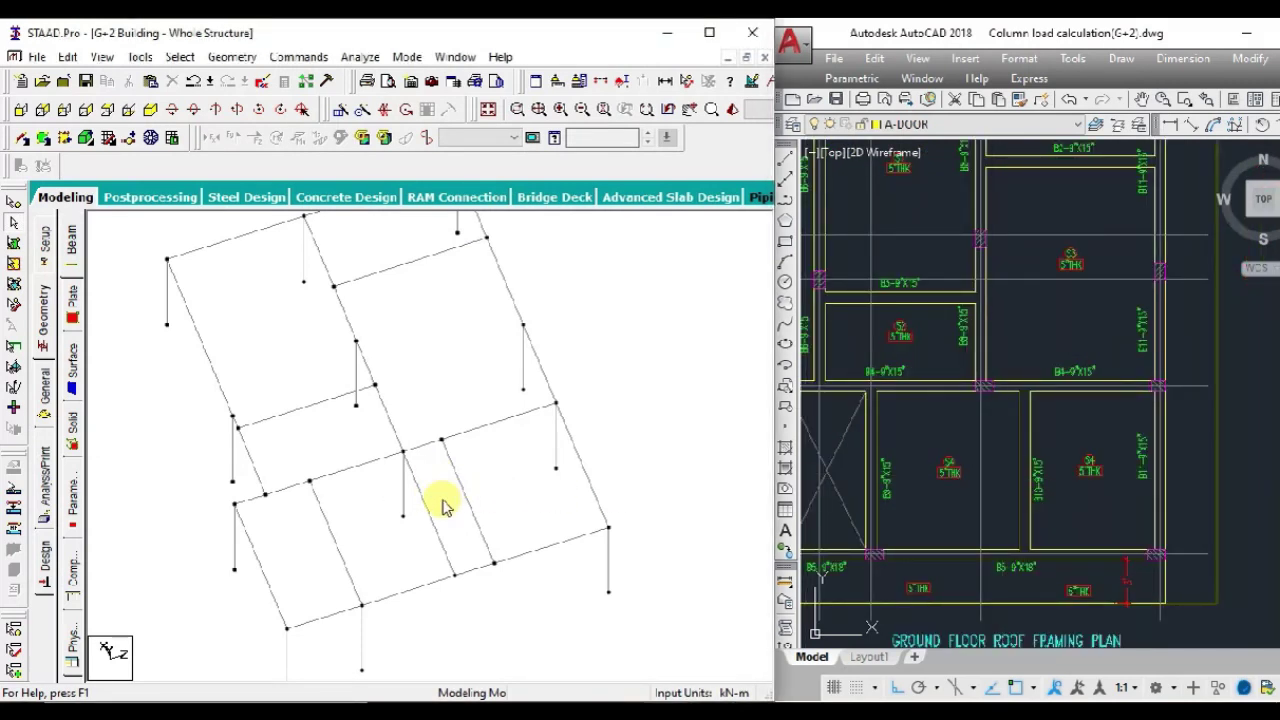
{"action": "key", "text": "Delete"}
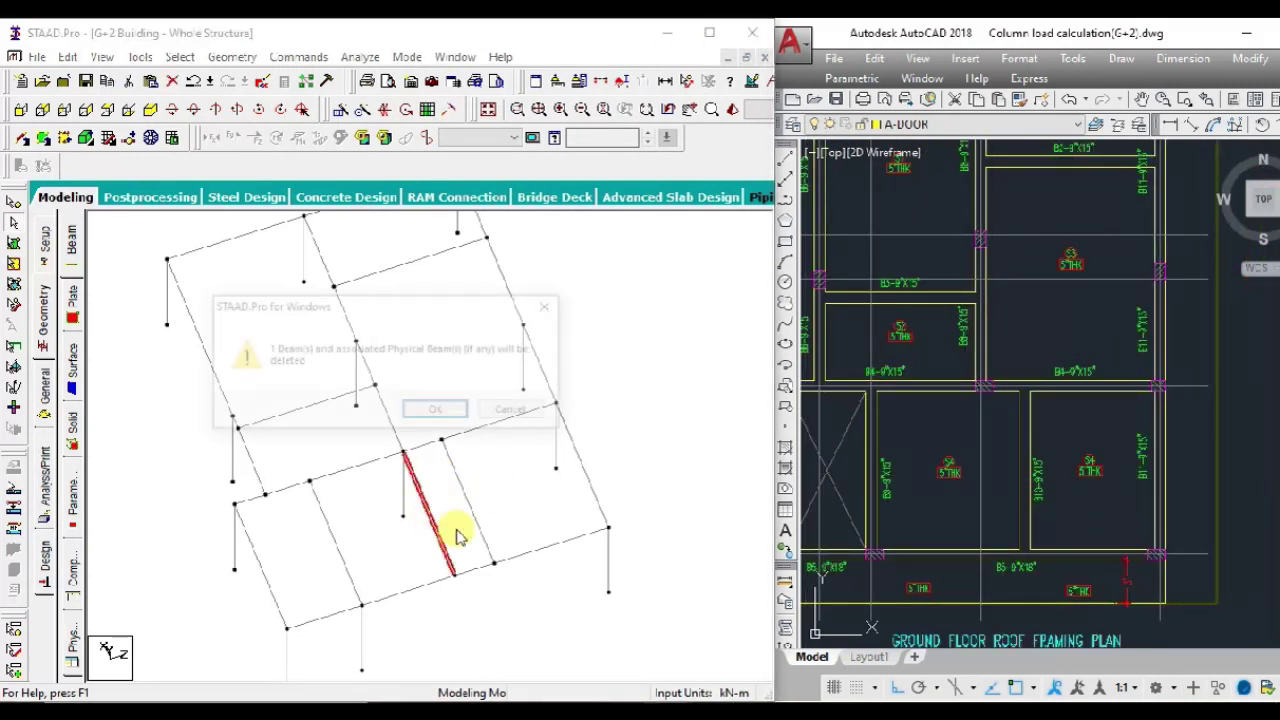
{"action": "left_click", "coordinate": [446, 410]}
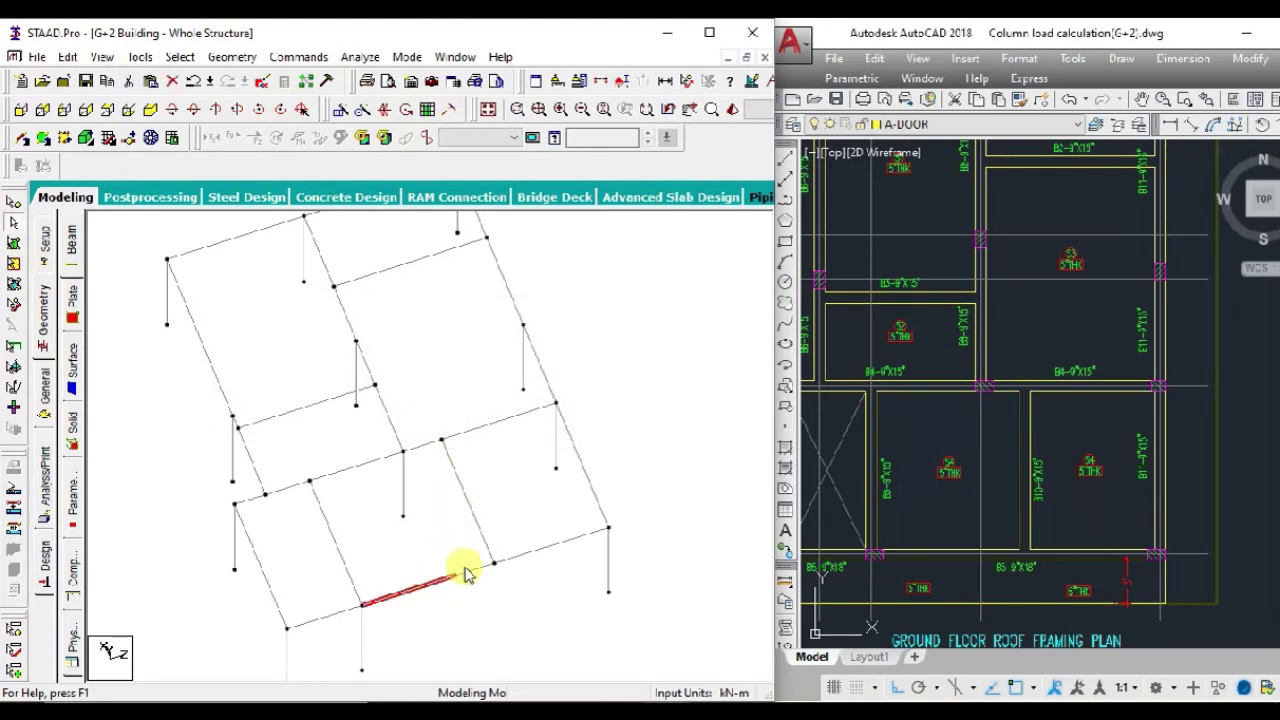
- Merge the split front-edge beam segments into one continuous beam
{"action": "left_click", "coordinate": [230, 57]}
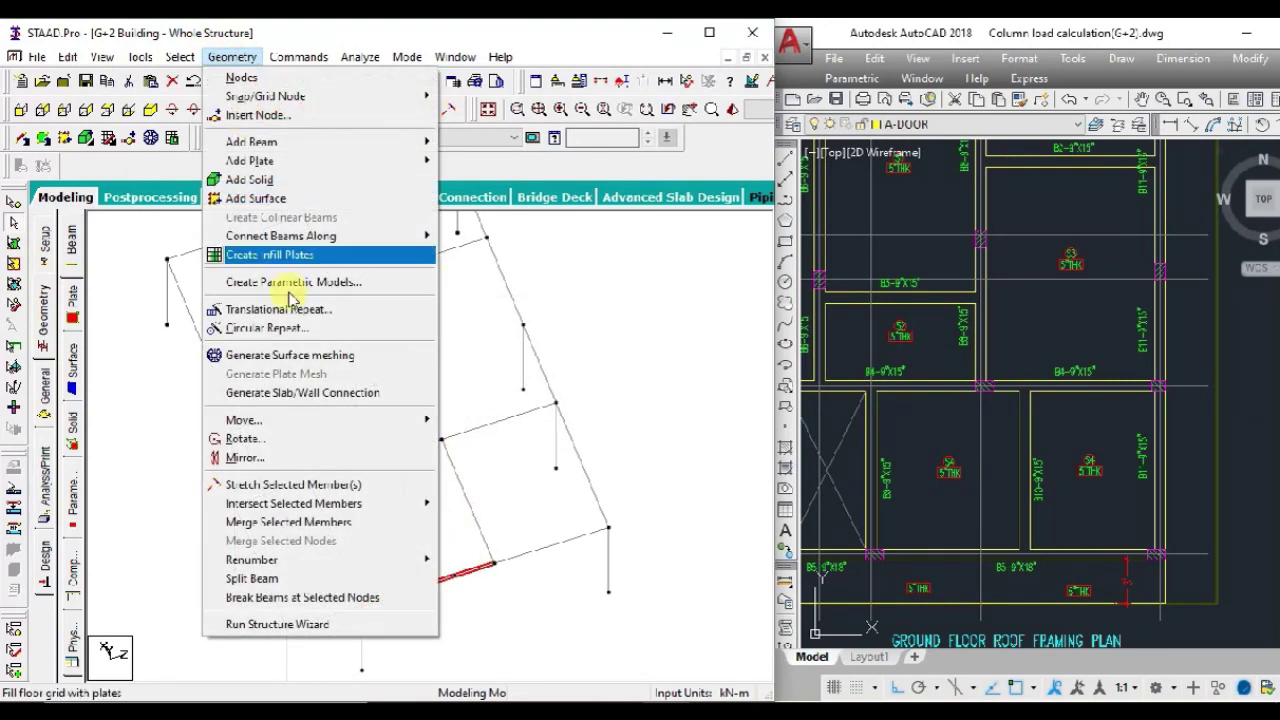
{"action": "left_click", "coordinate": [310, 526]}
{"action": "left_click", "coordinate": [483, 284]}
{"action": "left_click", "coordinate": [458, 305]}
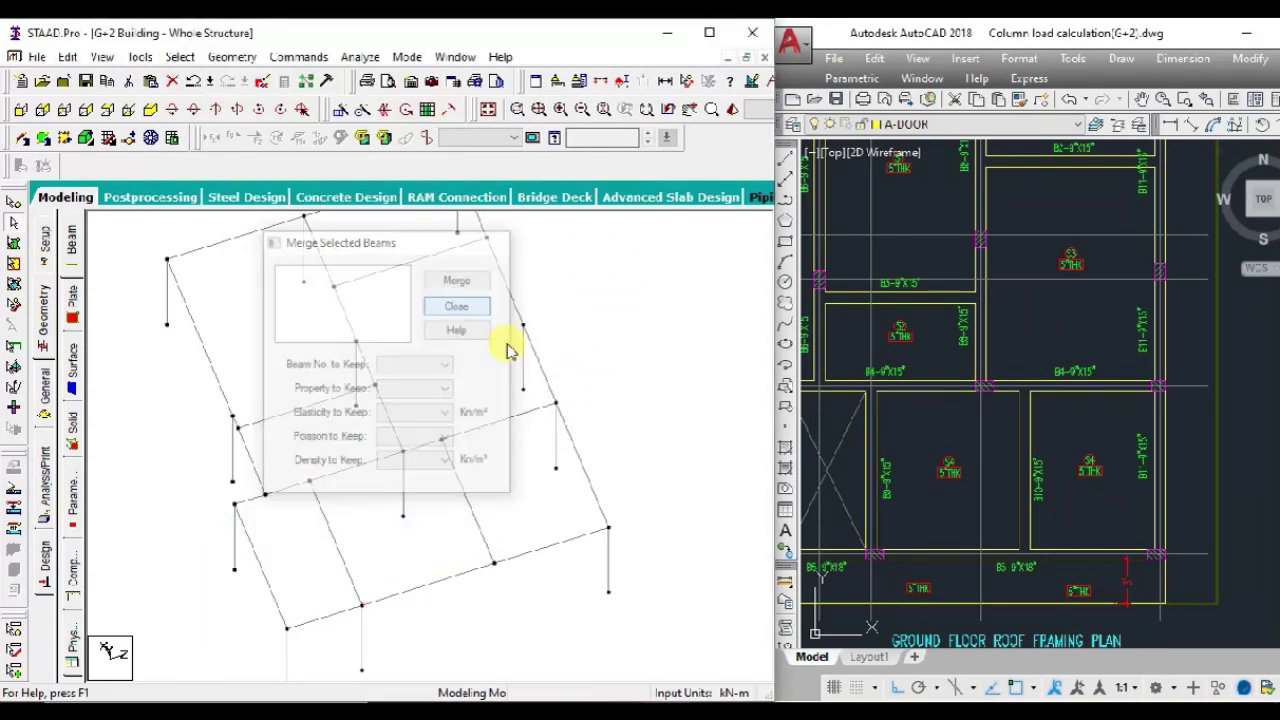
{"action": "key", "text": "Down"}
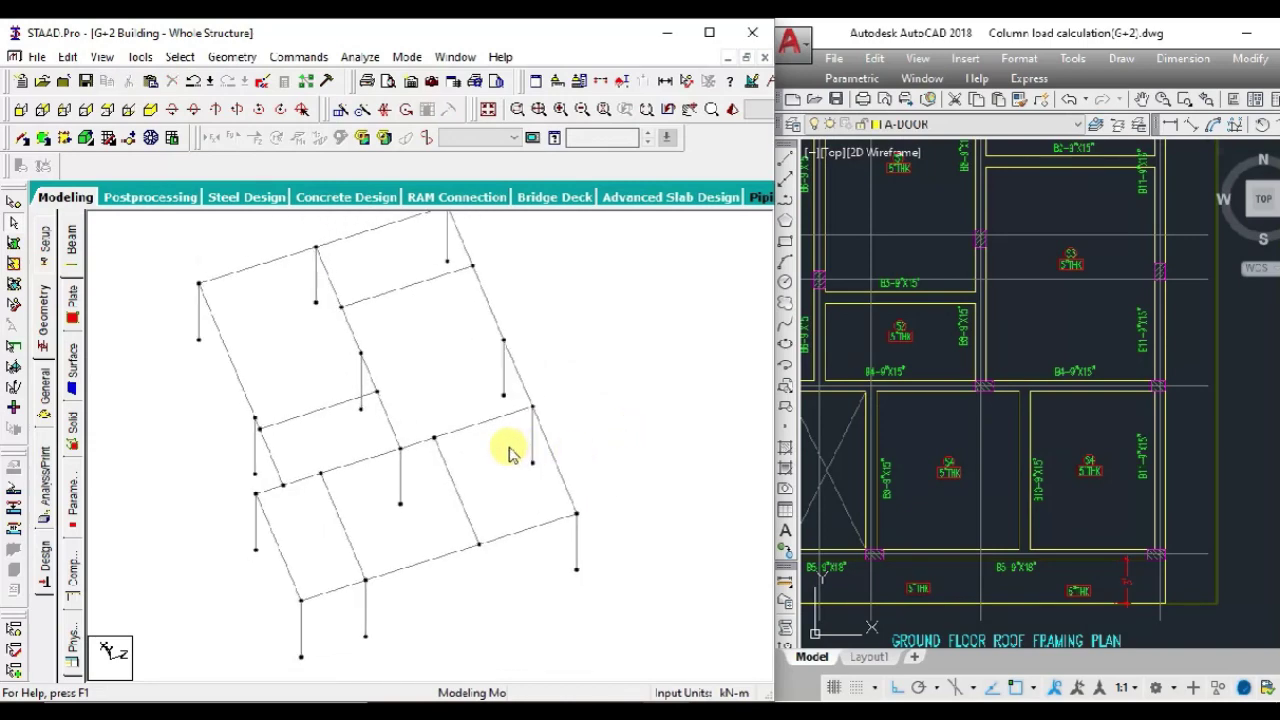
{"action": "key", "text": "Down"}
- Zoom and pan to inspect the trimmed frame, then return focus to STAAD
{"action": "scroll", "coordinate": [960, 390], "scroll_direction": "down", "scroll_amount": 2}
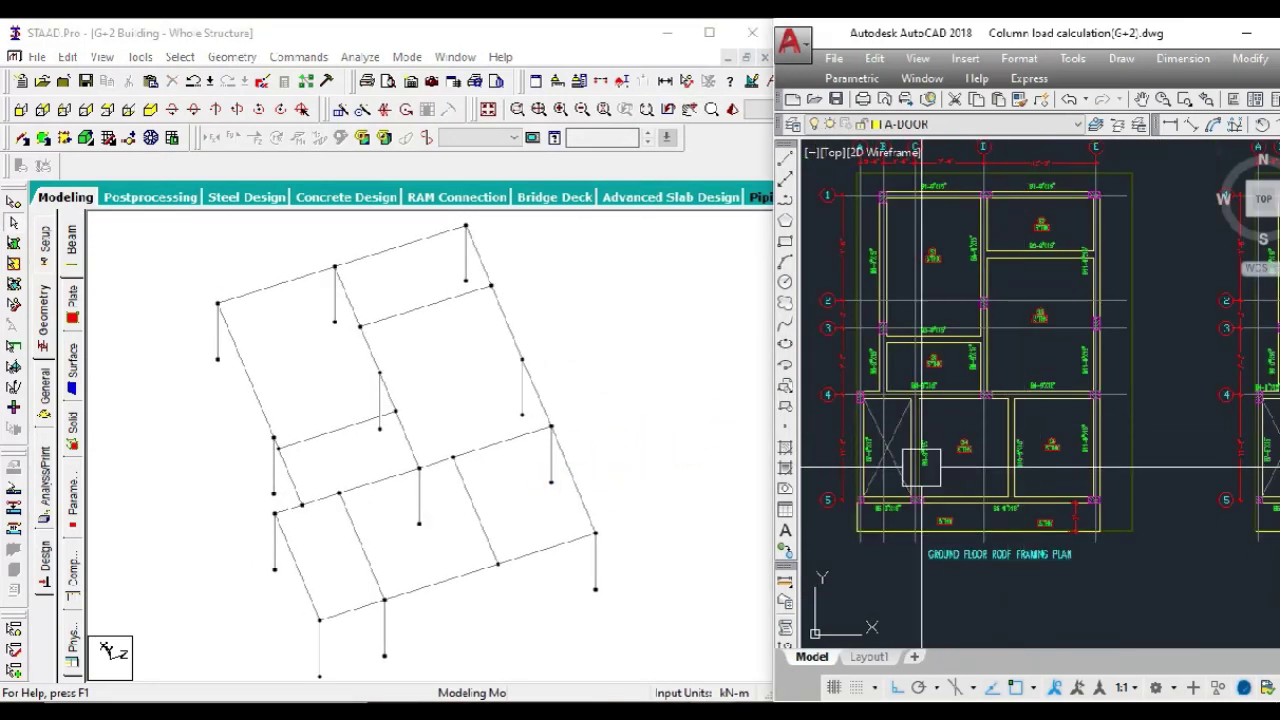
{"action": "scroll", "coordinate": [950, 350], "scroll_direction": "down", "scroll_amount": 2}
{"action": "scroll", "coordinate": [942, 313], "scroll_direction": "up", "scroll_amount": 1}
{"action": "scroll", "coordinate": [942, 313], "scroll_direction": "up", "scroll_amount": 1}
{"action": "scroll", "coordinate": [960, 300], "scroll_direction": "up", "scroll_amount": 1}
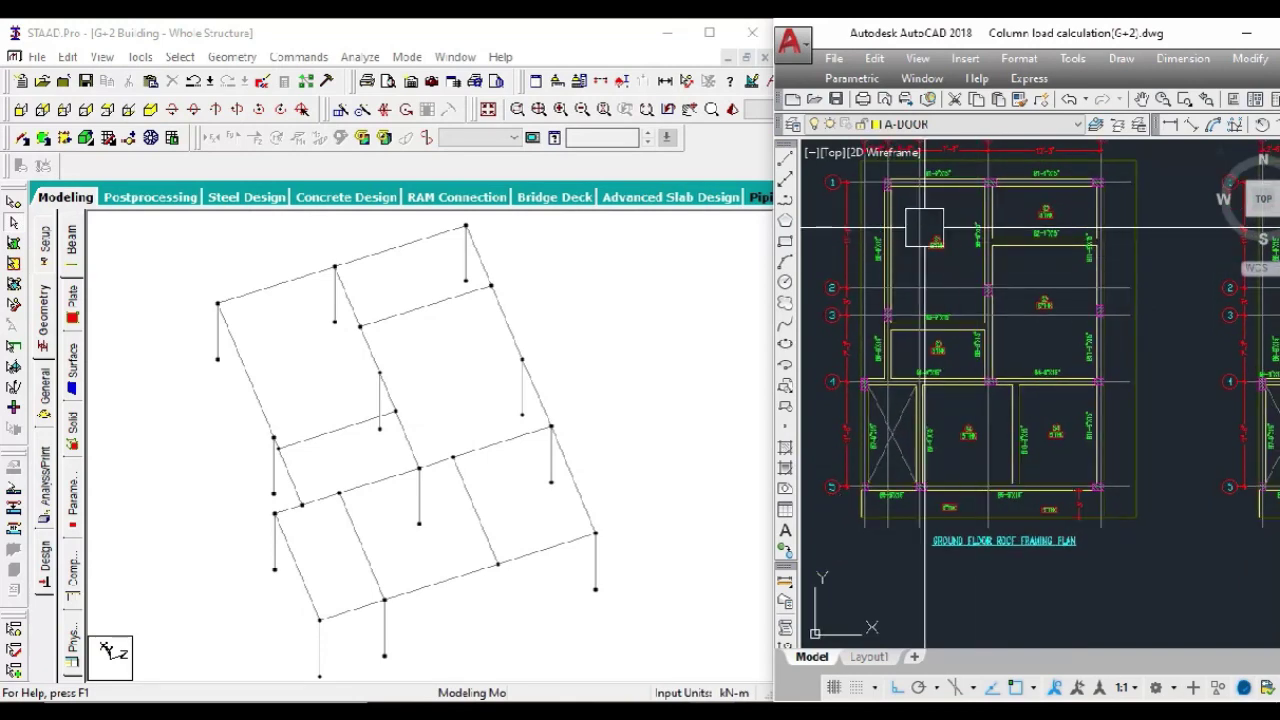
{"action": "scroll", "coordinate": [990, 295], "scroll_direction": "up", "scroll_amount": 1}
{"action": "scroll", "coordinate": [1016, 290], "scroll_direction": "up", "scroll_amount": 1}
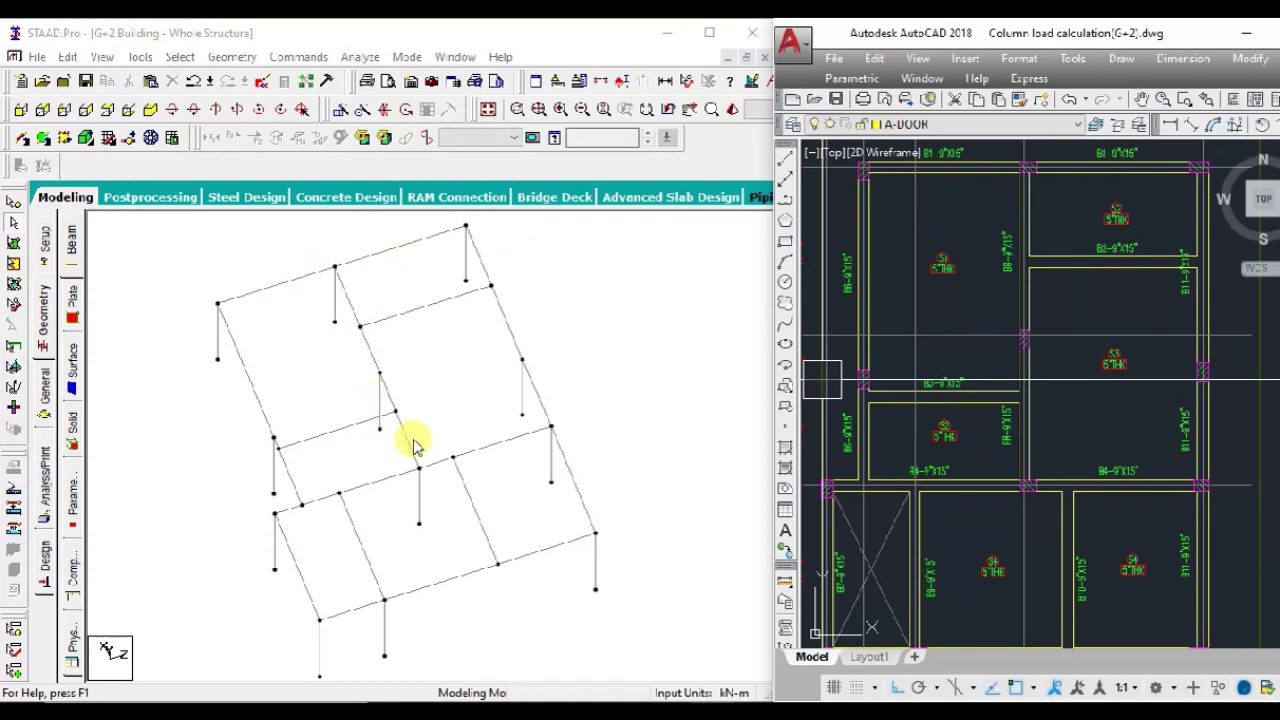
{"action": "middle_click_drag", "start_coordinate": [405, 485], "coordinate": [402, 428]}
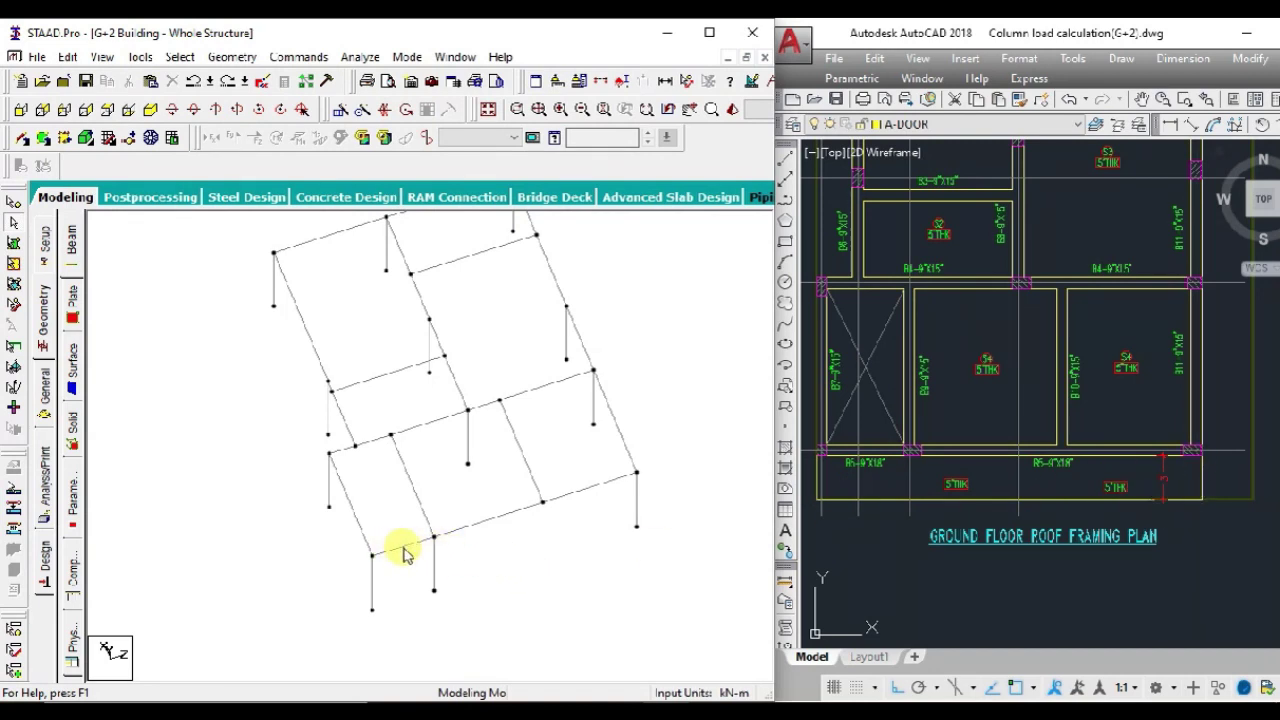
{"action": "scroll", "coordinate": [1210, 470], "scroll_direction": "up", "scroll_amount": 3}
{"action": "scroll", "coordinate": [1203, 492], "scroll_direction": "down", "scroll_amount": 1}
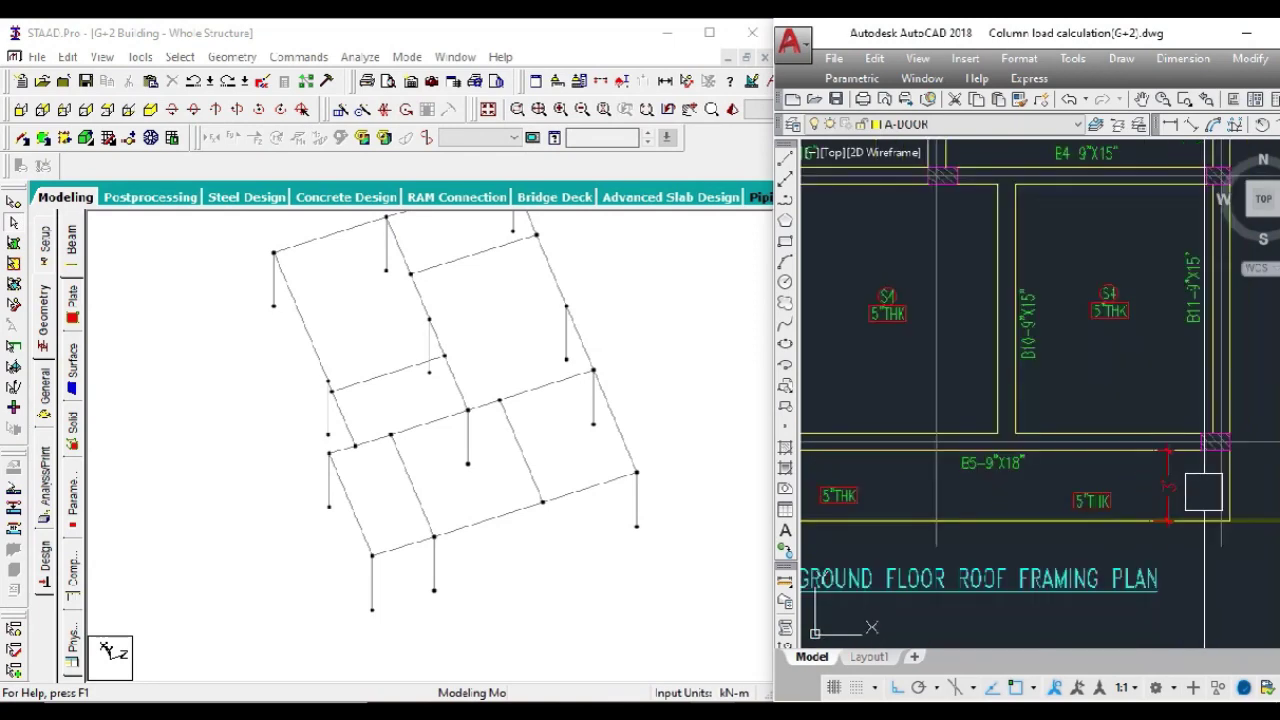
{"action": "scroll", "coordinate": [1203, 492], "scroll_direction": "down", "scroll_amount": 2}
{"action": "left_click", "coordinate": [655, 575]}
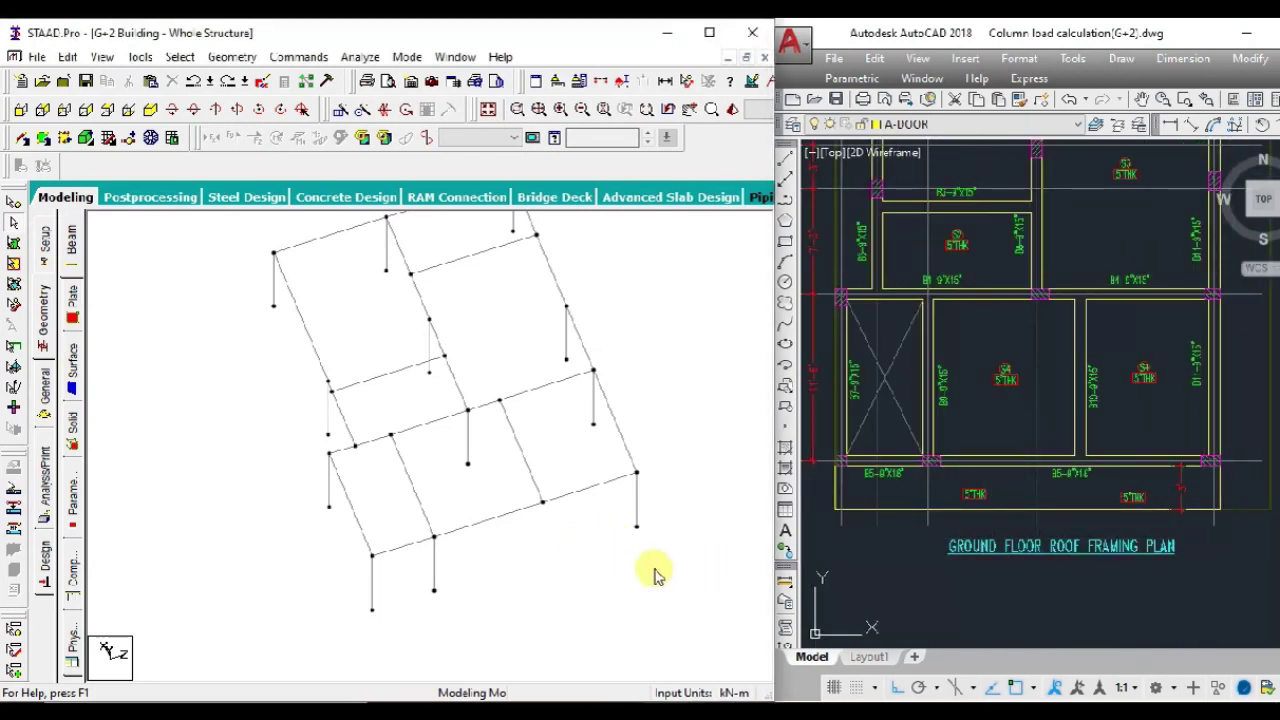
- Save the structure and paste the copied beam with an offset
{"action": "left_click", "coordinate": [385, 412]}
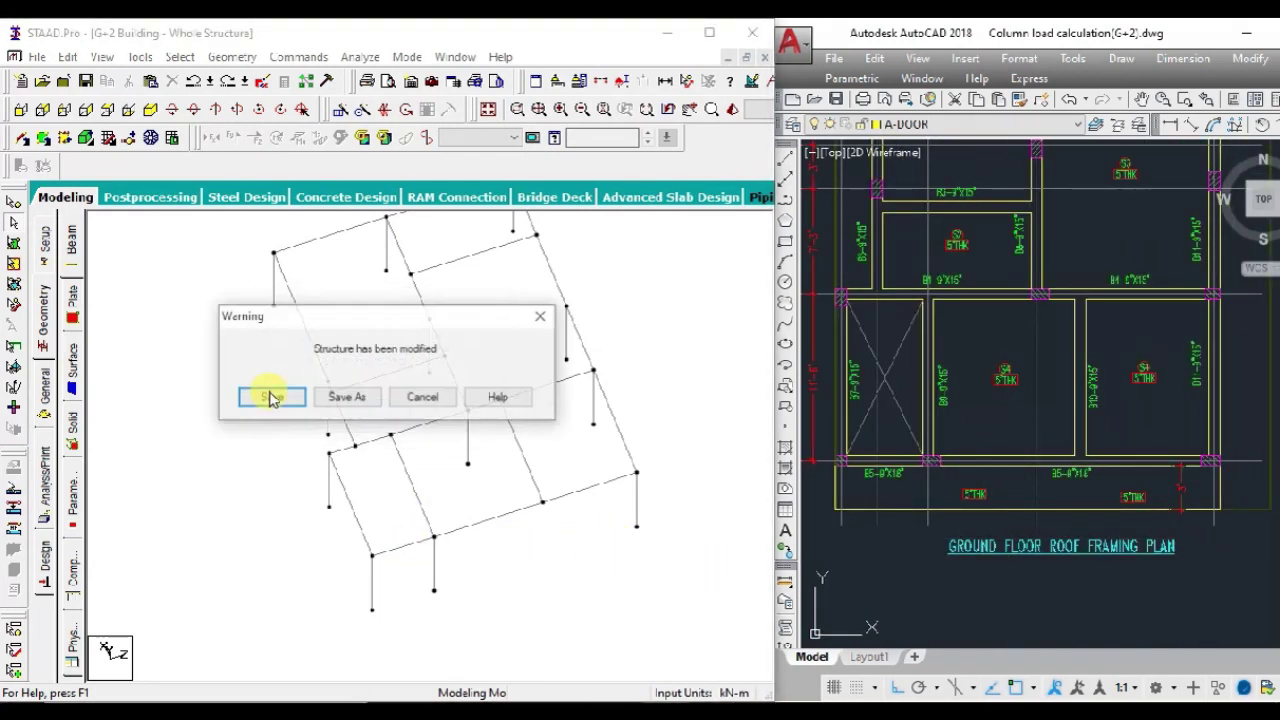
{"action": "left_click", "coordinate": [270, 397]}
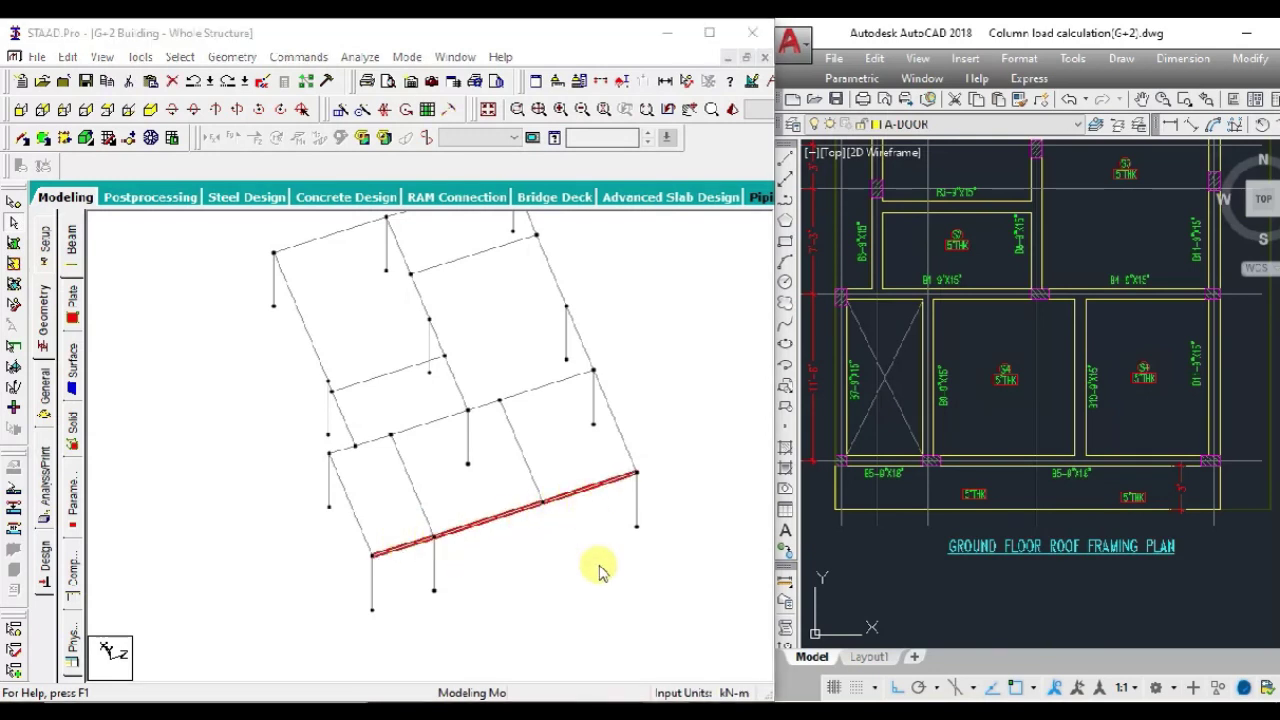
{"action": "key", "text": "ctrl+v"}
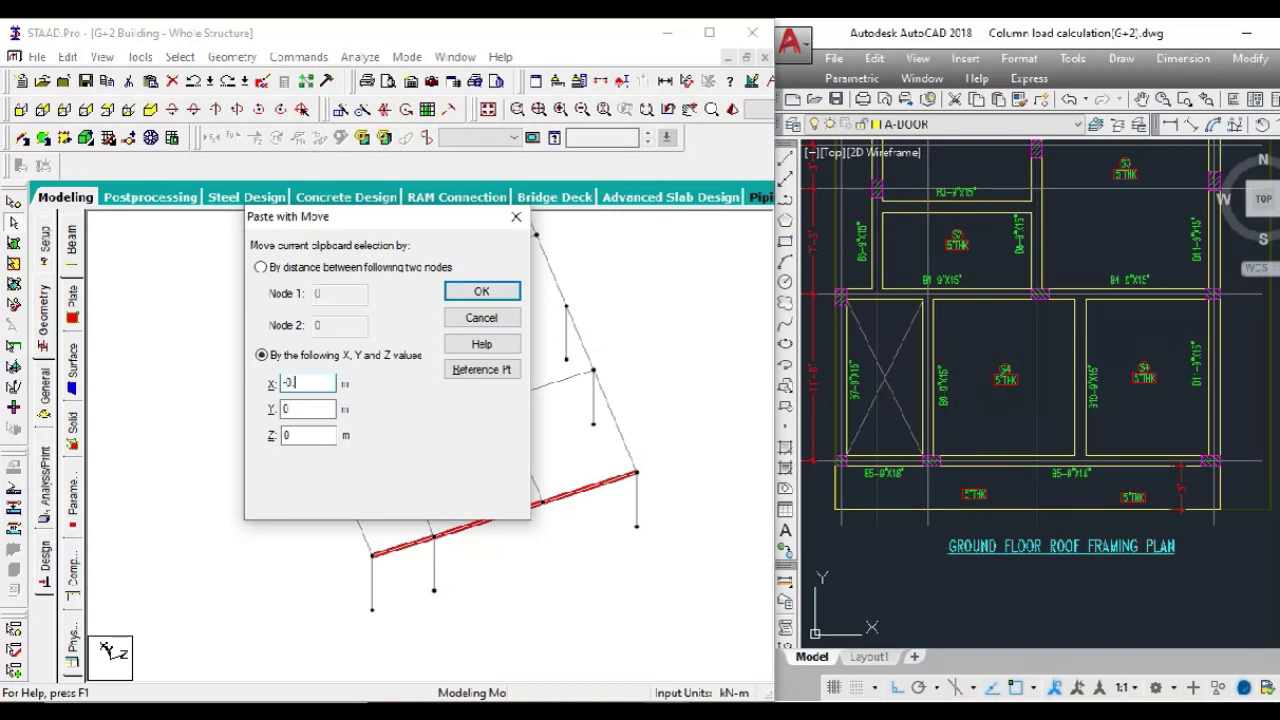
{"action": "left_click", "coordinate": [481, 291]}
{"action": "left_click", "coordinate": [607, 586]}
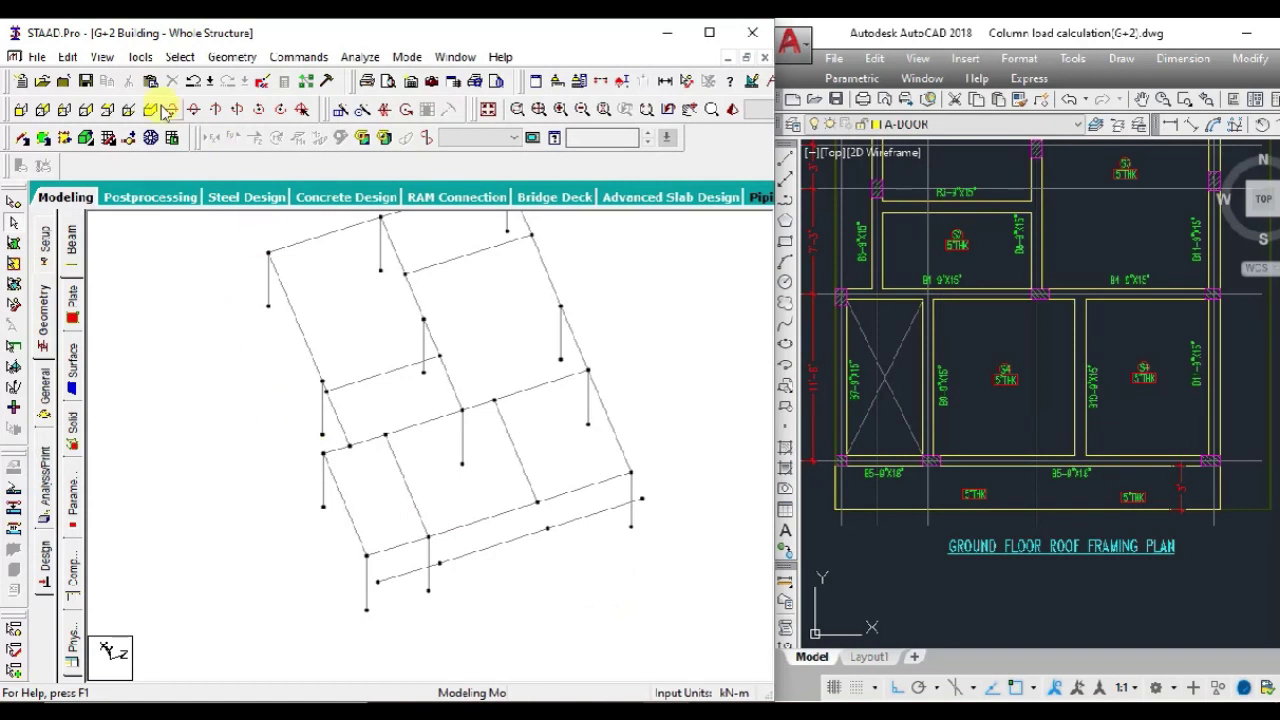
- Draw a new beam between two front-edge nodes
{"action": "left_click_drag", "start_coordinate": [366, 555], "coordinate": [376, 581]}
{"action": "left_click_drag", "start_coordinate": [630, 470], "coordinate": [645, 492]}
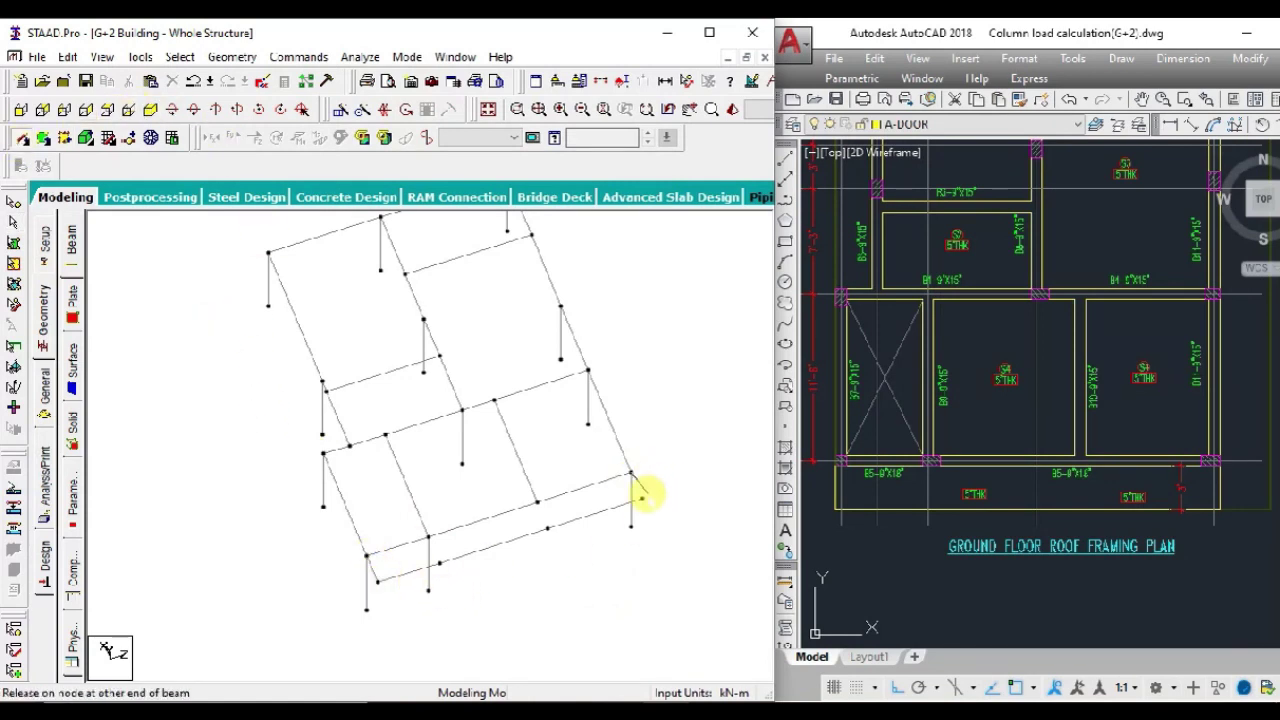
{"action": "scroll", "coordinate": [520, 570], "scroll_direction": "up", "scroll_amount": 1}
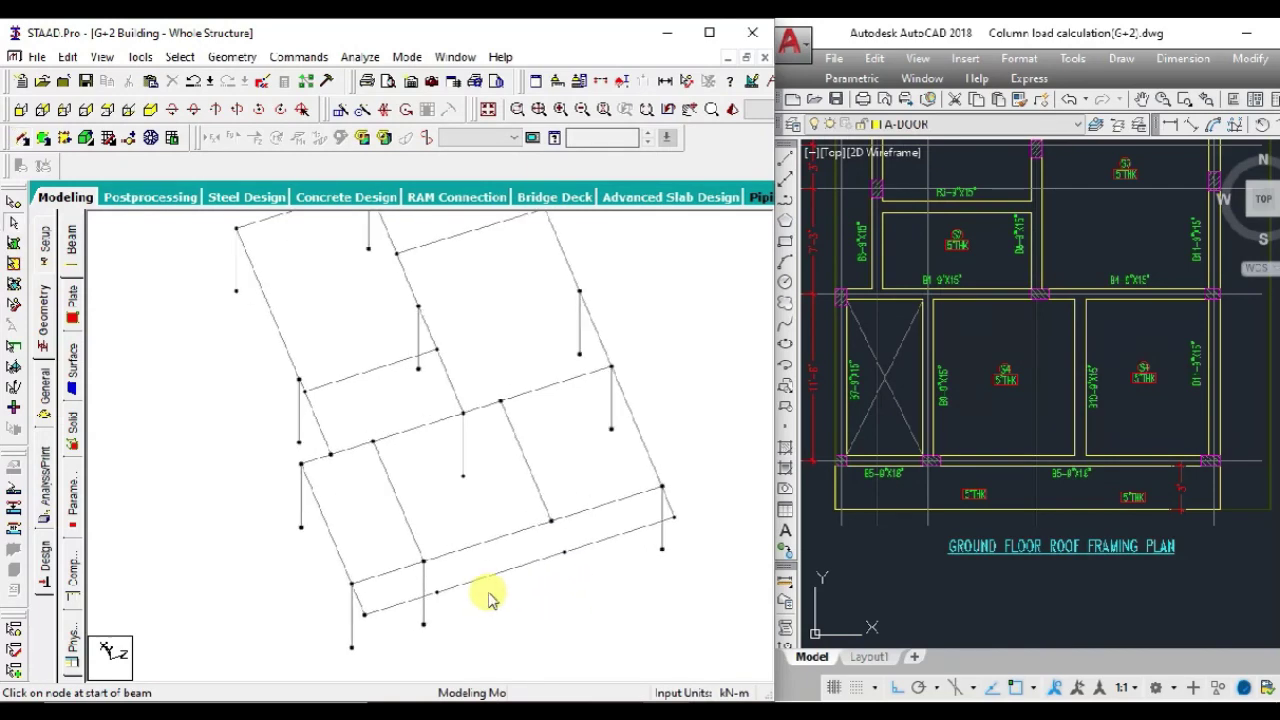
{"action": "scroll", "coordinate": [480, 584], "scroll_direction": "up", "scroll_amount": 1}
- Merge front-edge beams 75, 76 and 77 into one member
{"action": "left_click_drag", "start_coordinate": [567, 558], "coordinate": [360, 622]}
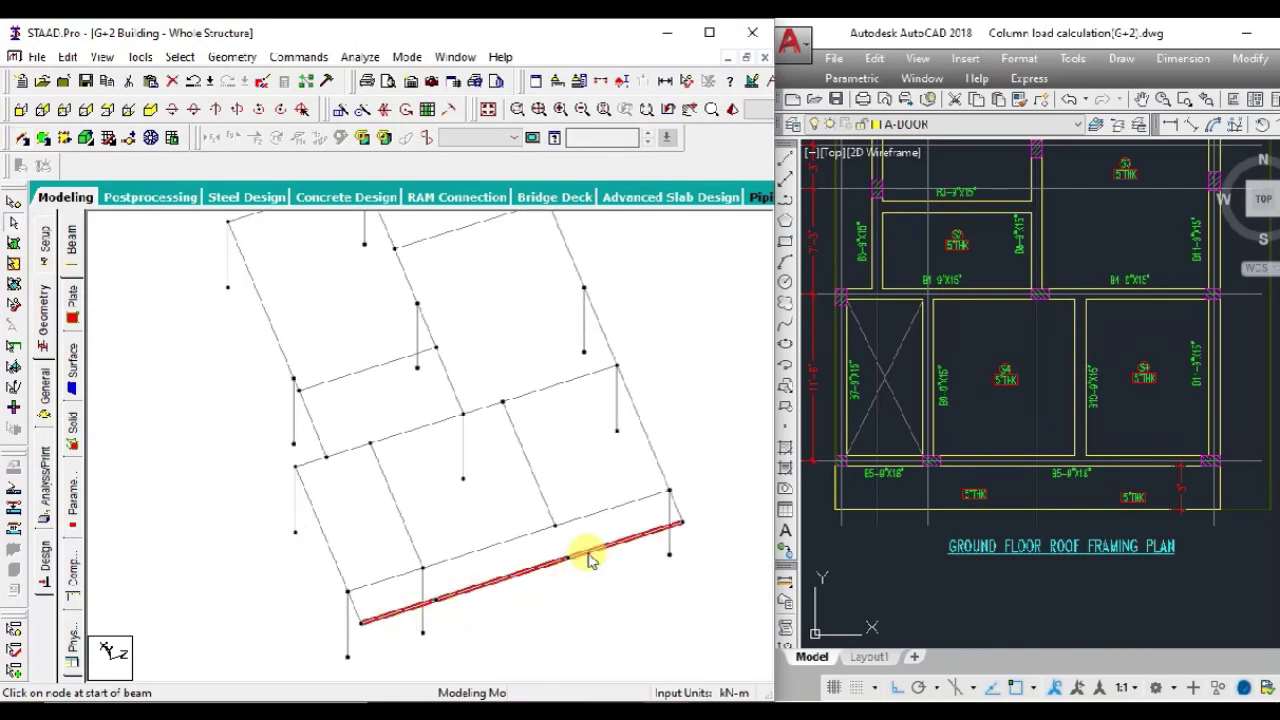
{"action": "left_click", "coordinate": [232, 57]}
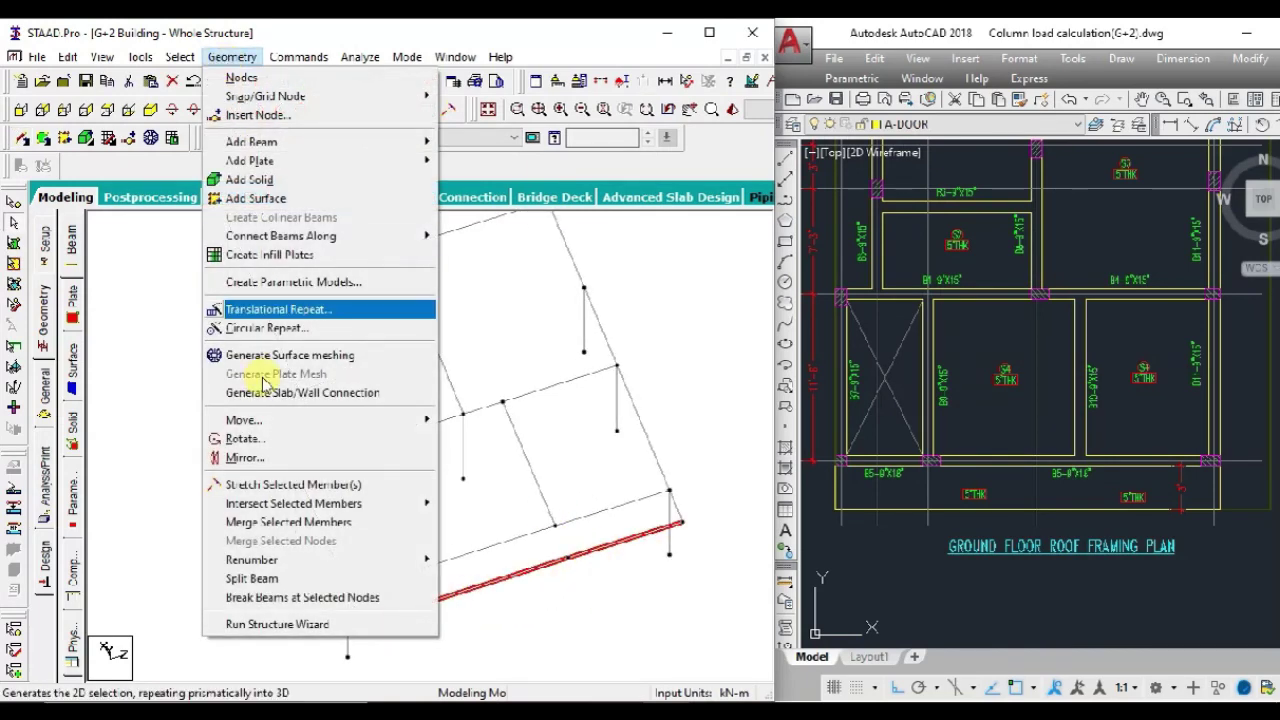
{"action": "left_click", "coordinate": [300, 522]}
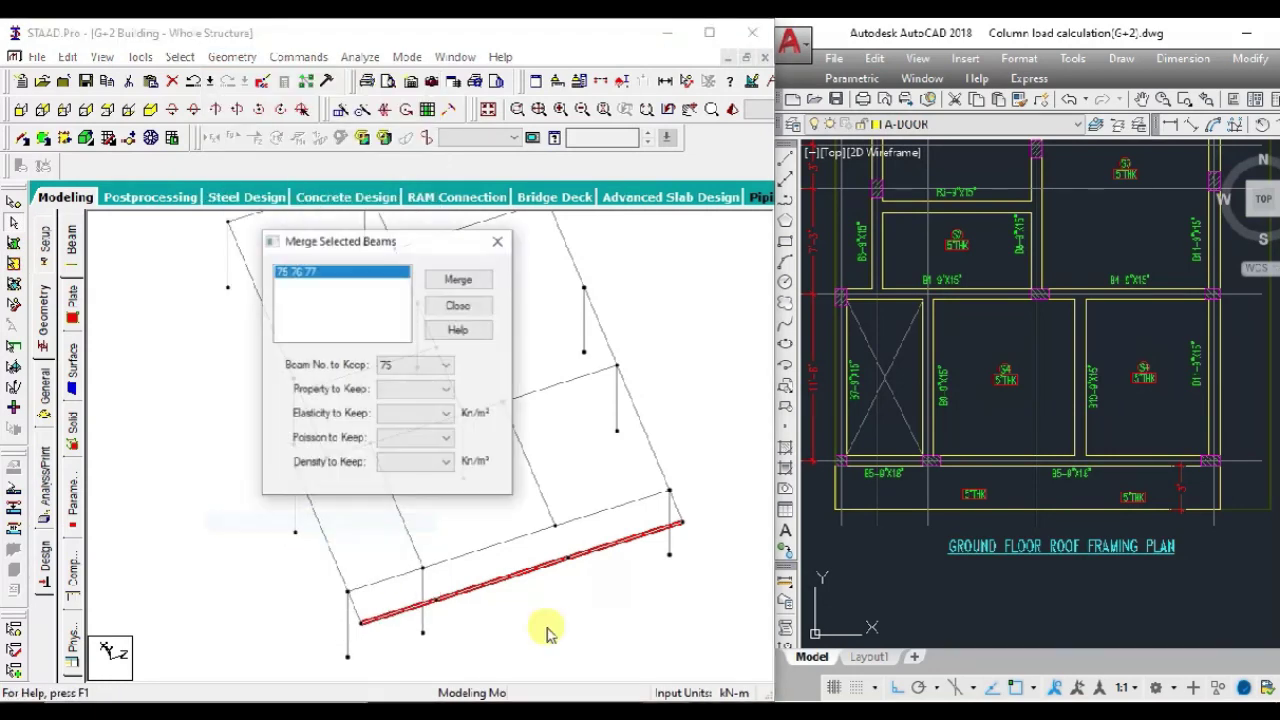
{"action": "left_click", "coordinate": [452, 281]}
{"action": "left_click", "coordinate": [455, 305]}
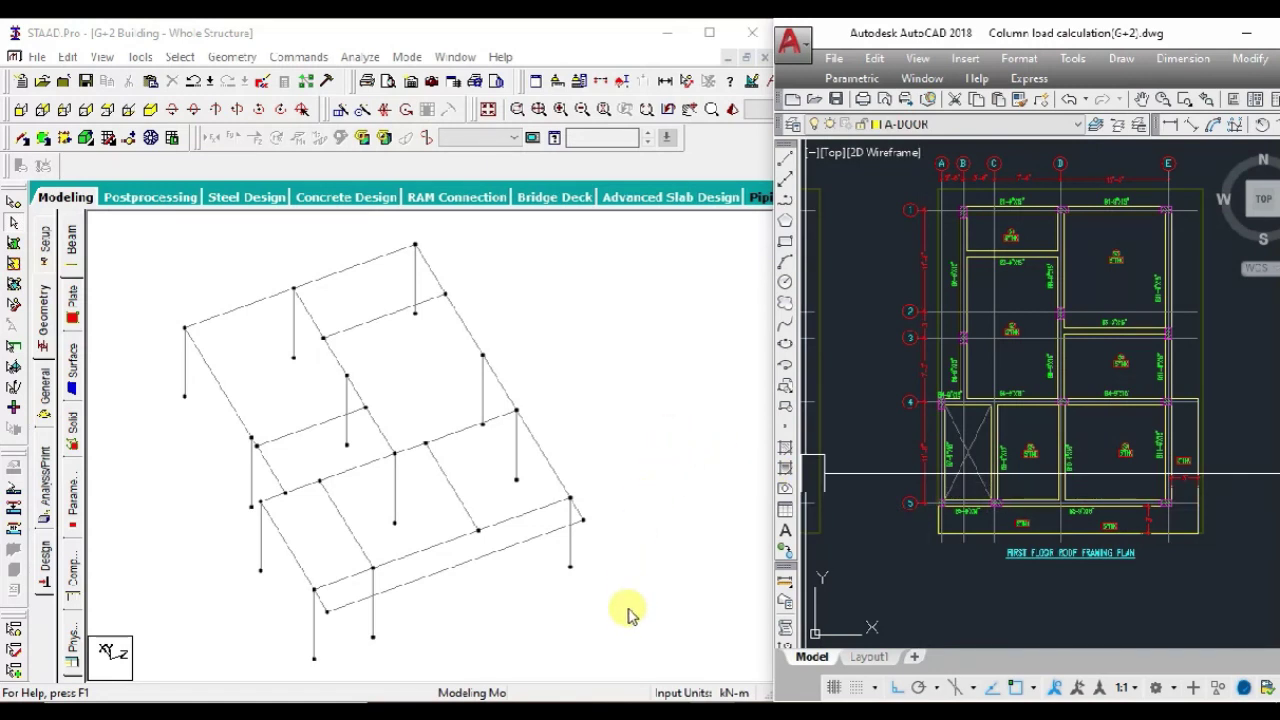
- Translationally repeat the entire frame one step of 3 m in global Y
{"action": "mouse_move", "coordinate": [632, 620]}
{"action": "left_mouse_down"}
{"action": "mouse_move", "coordinate": [191, 230]}
{"action": "mouse_move", "coordinate": [148, 226]}
{"action": "left_mouse_up"}
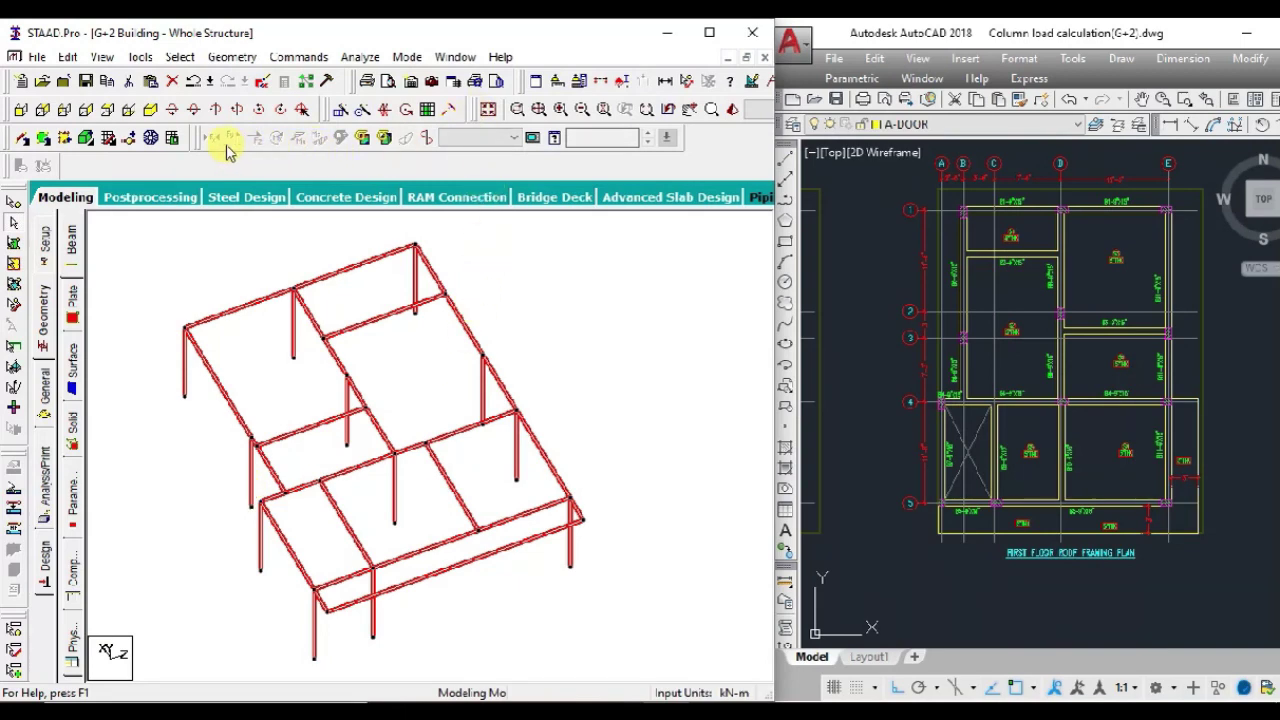
{"action": "left_click", "coordinate": [340, 111]}
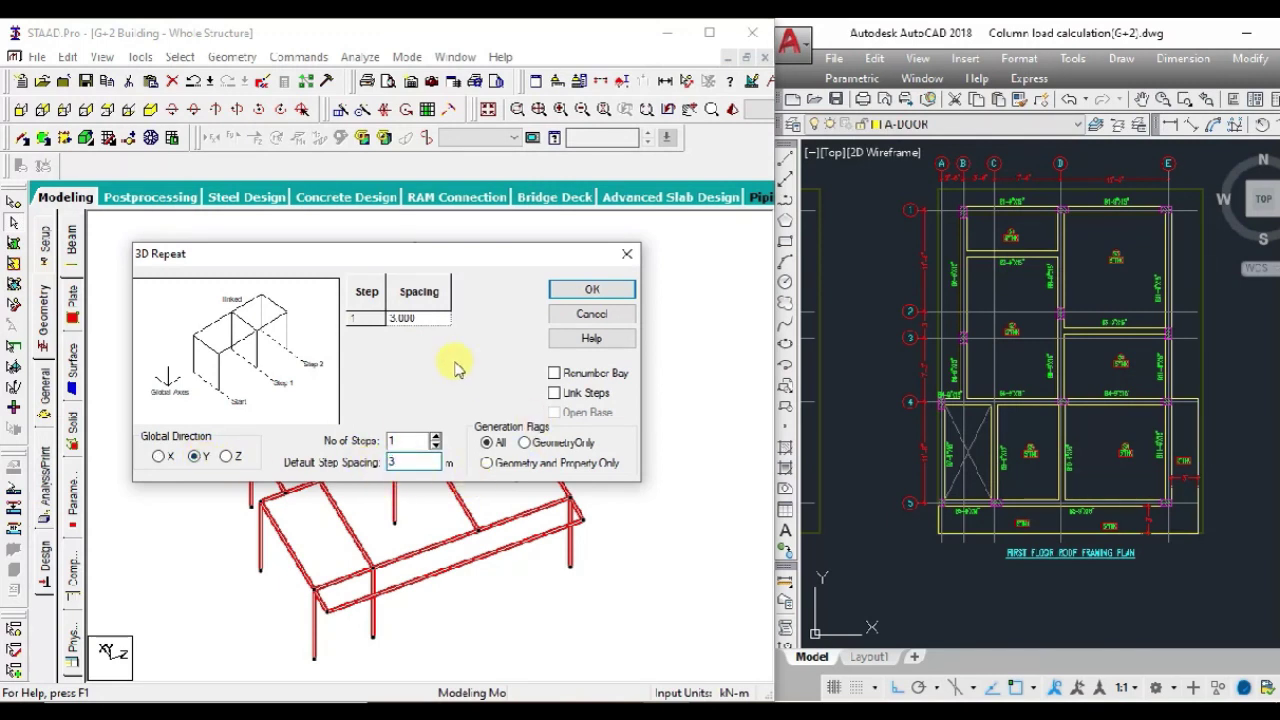
{"action": "left_click", "coordinate": [563, 292]}
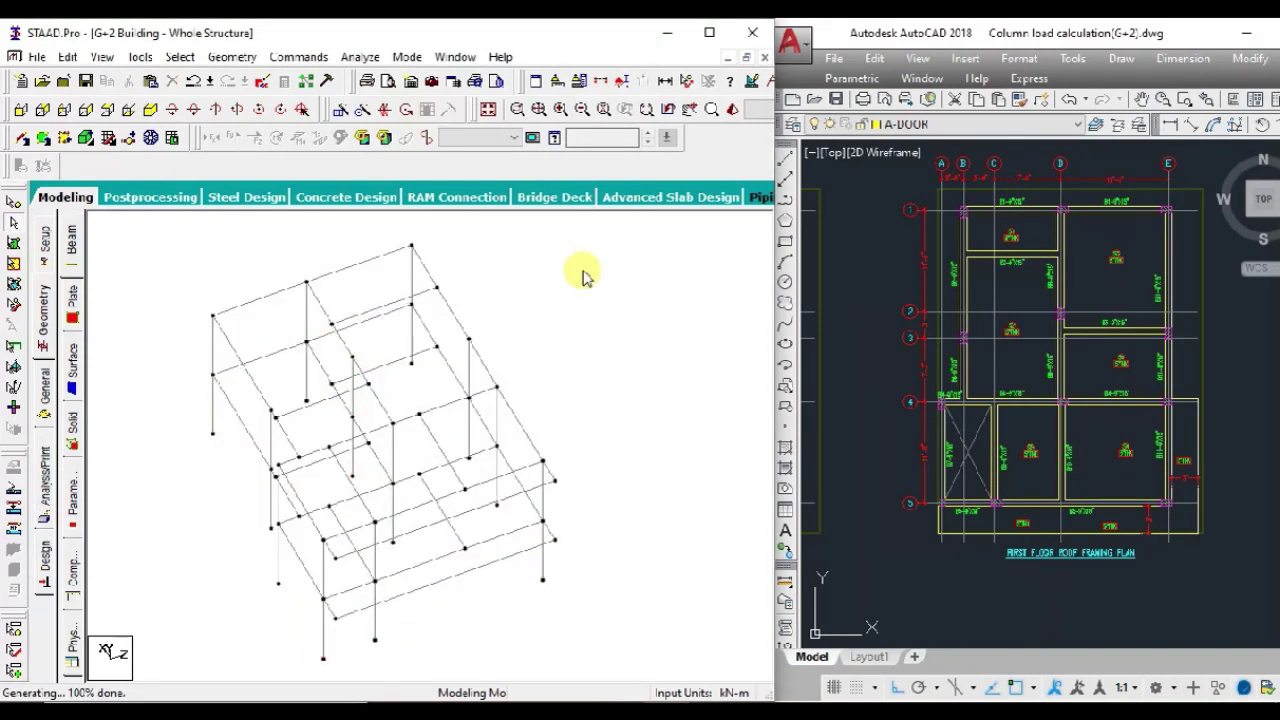
- Display only the selected upper storey and view it in a rotated isometric view
{"action": "left_click", "coordinate": [20, 110]}
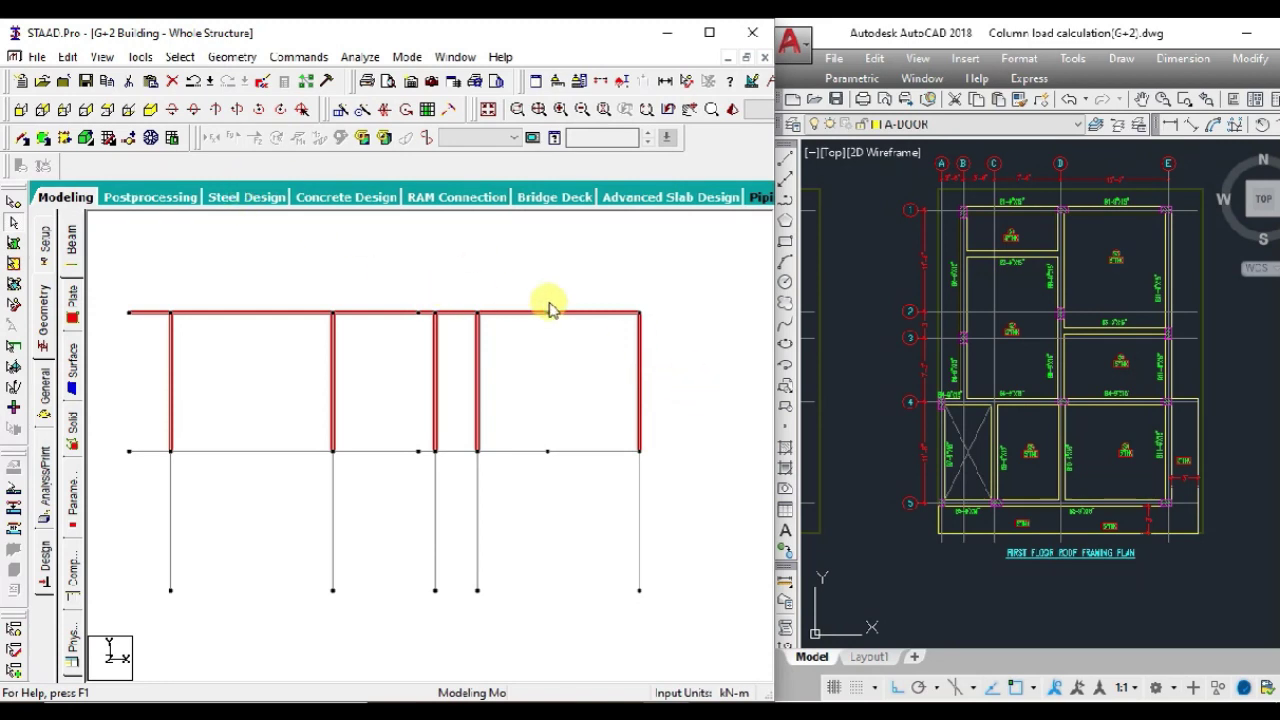
{"action": "key", "text": "alt+v"}
{"action": "key", "text": "Down"}
{"action": "key", "text": "Down"}
{"action": "key", "text": "Return"}
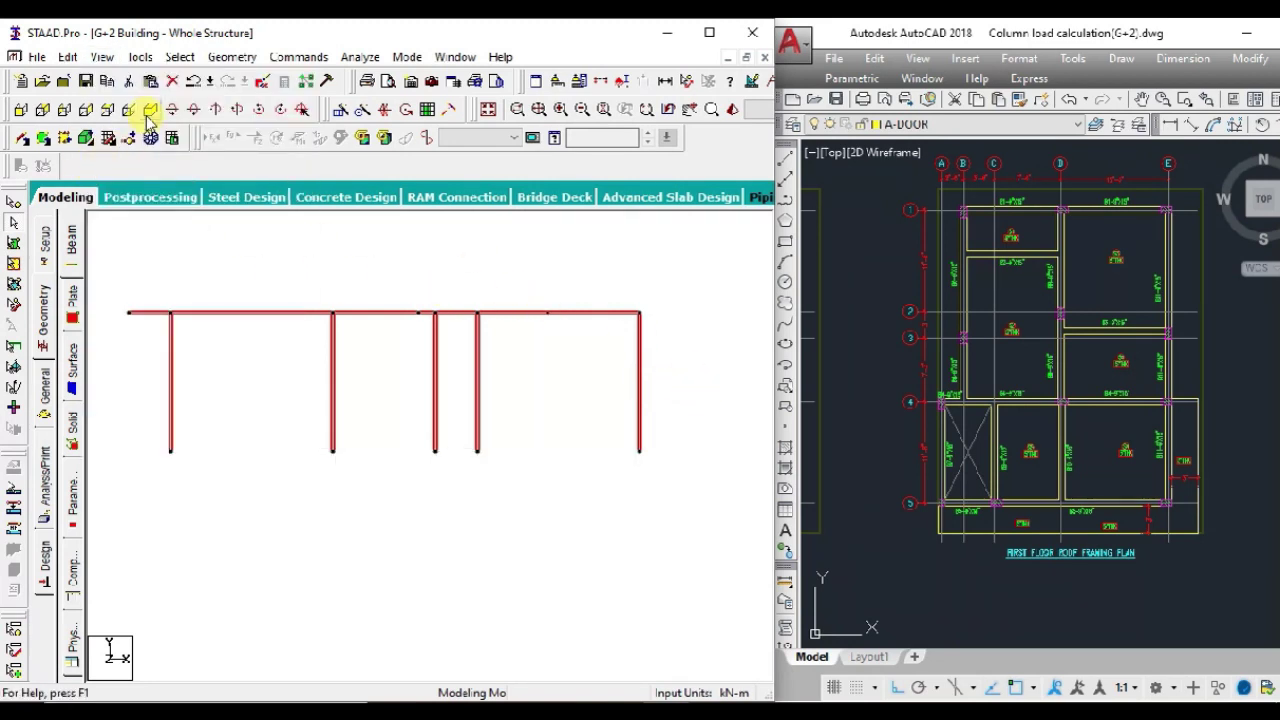
{"action": "left_click", "coordinate": [150, 110]}
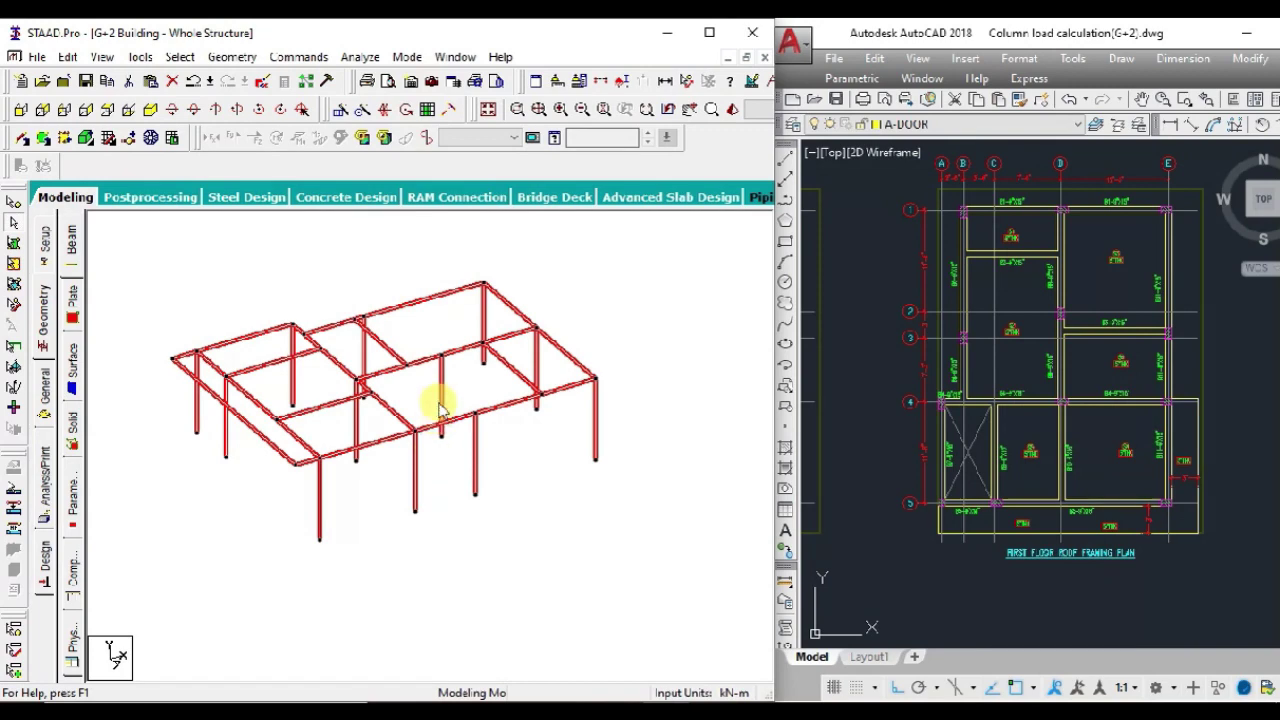
{"action": "key", "text": "Left"}
{"action": "key", "text": "Left"}
{"action": "key", "text": "Left"}
{"action": "key", "text": "Left"}
{"action": "key", "text": "Left"}
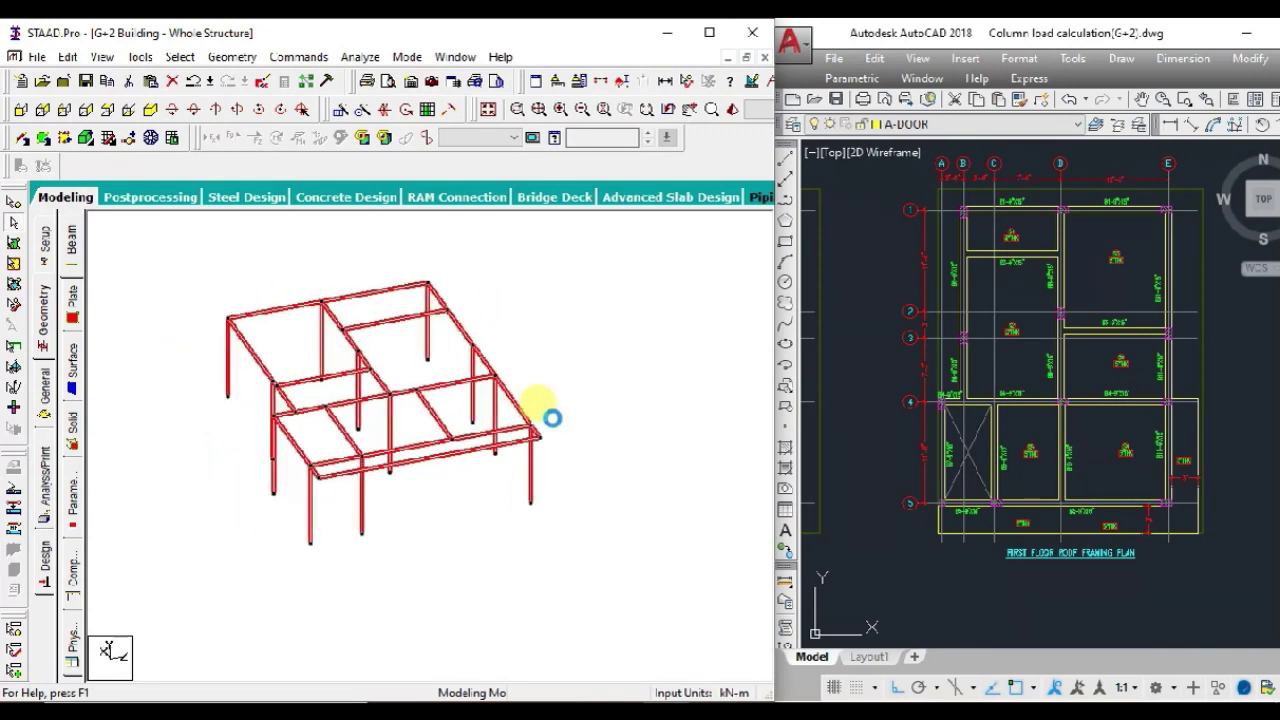
{"action": "key", "text": "Left"}
{"action": "key", "text": "Left"}
{"action": "key", "text": "Left"}
{"action": "key", "text": "Left"}
{"action": "key", "text": "Left"}
{"action": "left_click", "coordinate": [540, 355]}
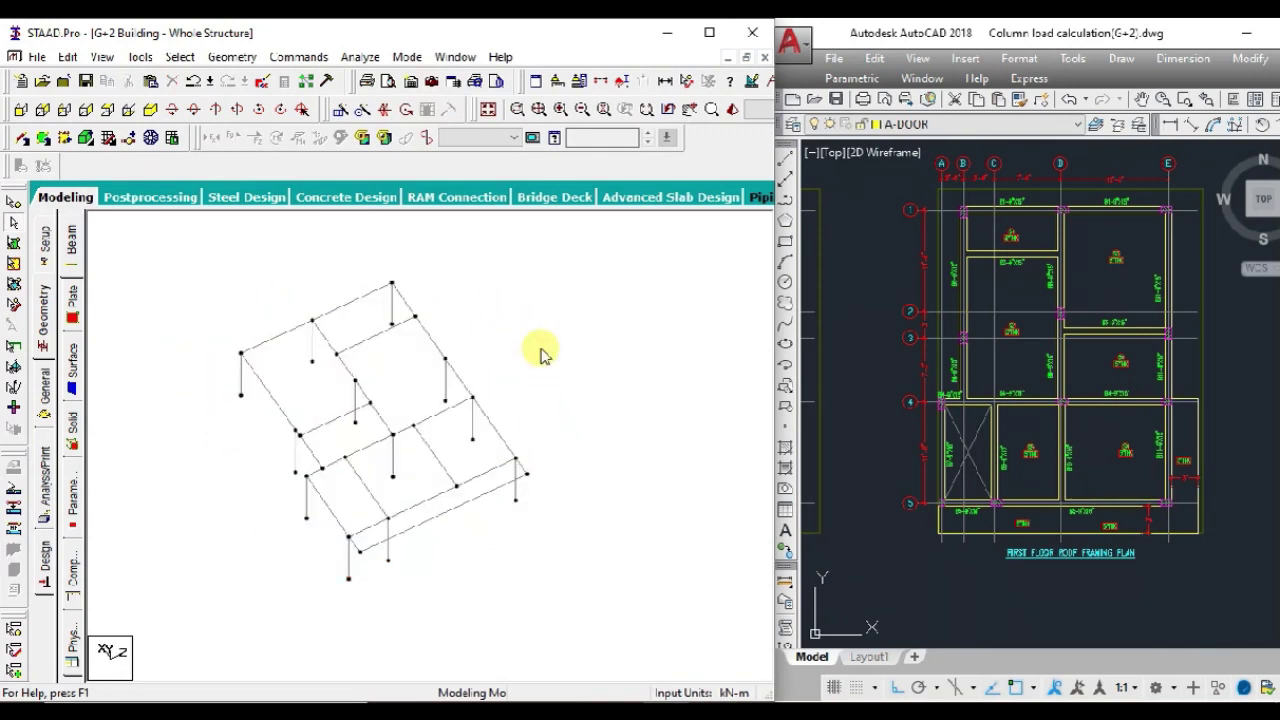
{"action": "scroll", "coordinate": [383, 418], "scroll_direction": "up", "scroll_amount": 2}
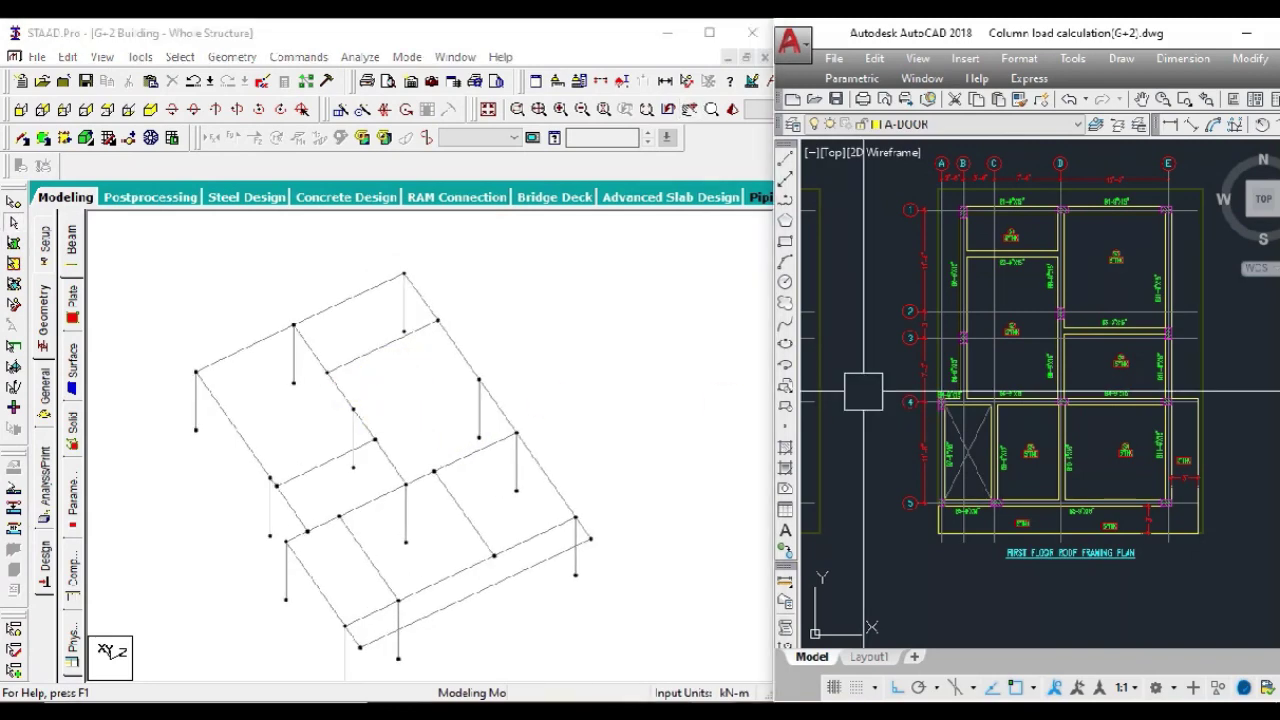
- Delete the extra beam from the rear bay
{"action": "middle_click_drag", "start_coordinate": [1070, 313], "coordinate": [1033, 365]}
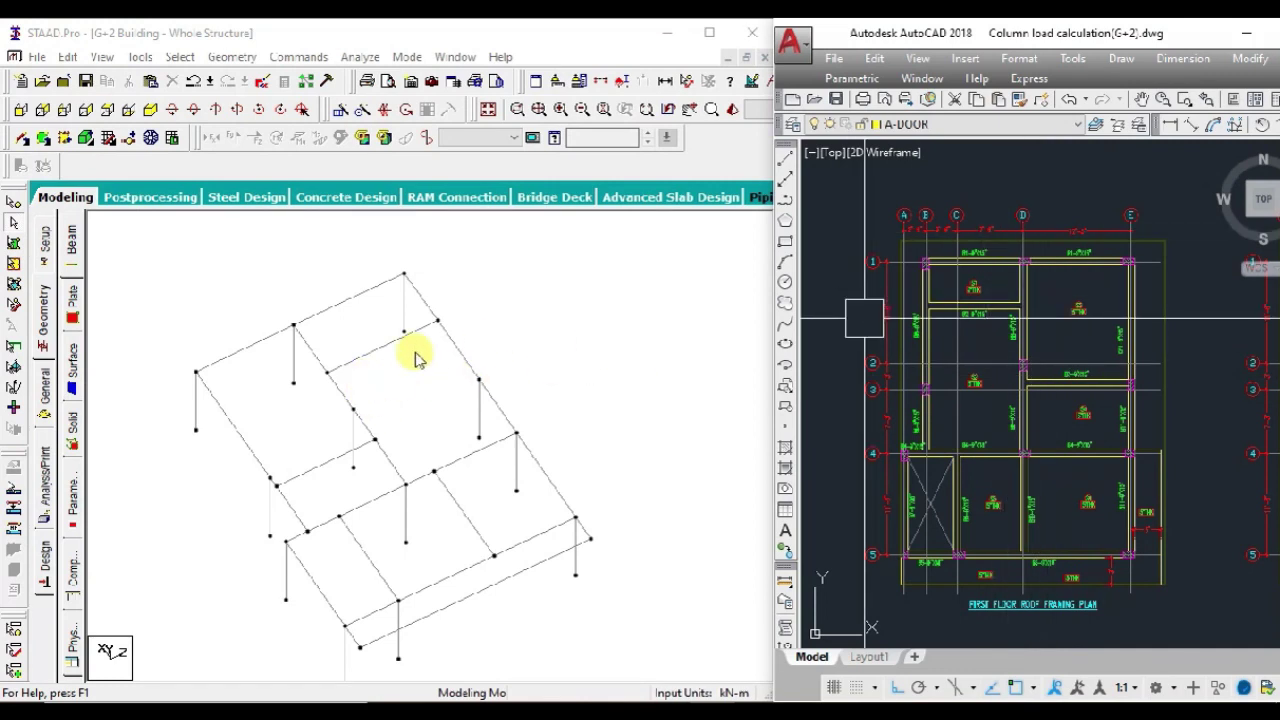
{"action": "middle_click_drag", "start_coordinate": [414, 357], "coordinate": [491, 339]}
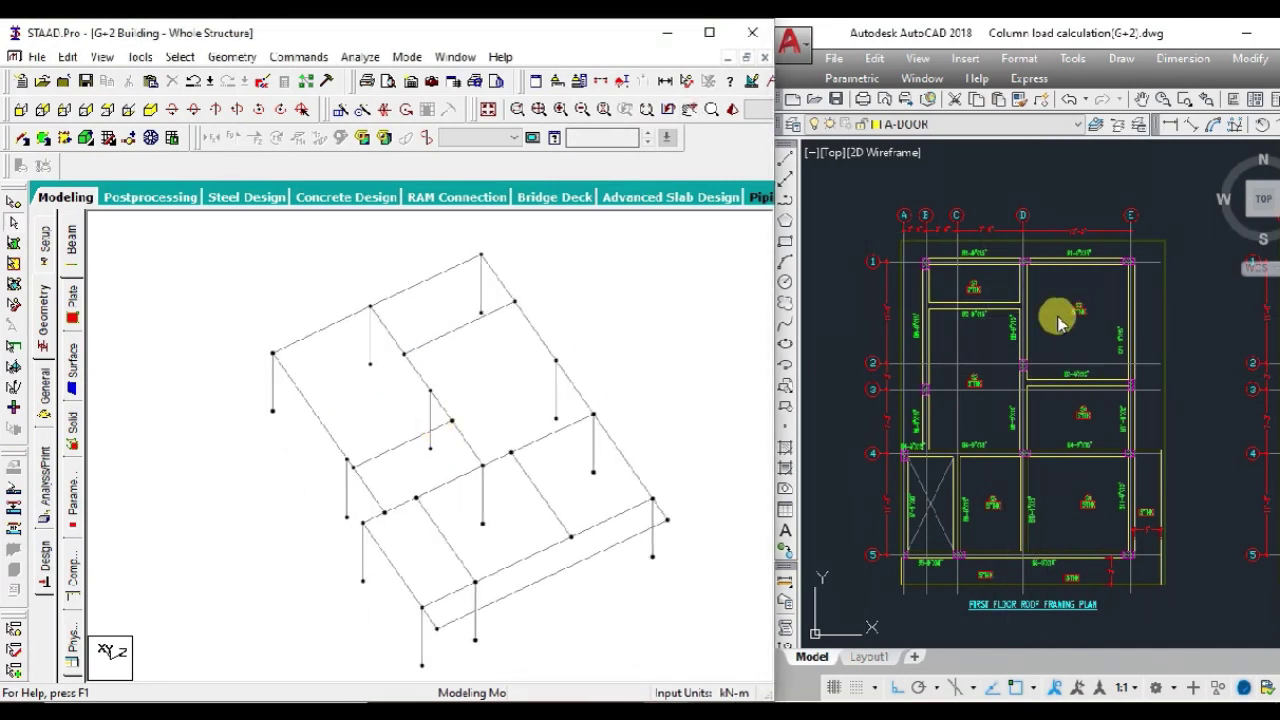
{"action": "left_click", "coordinate": [437, 337]}
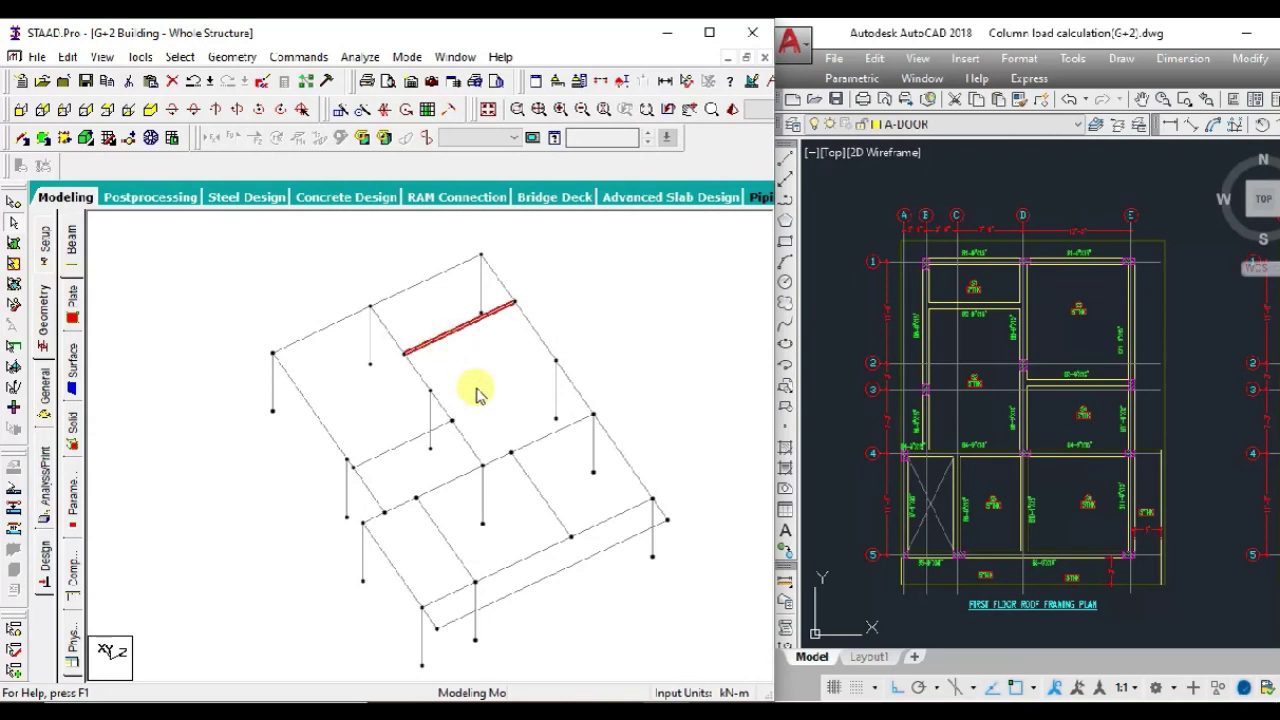
{"action": "key", "text": "Delete"}
{"action": "left_click", "coordinate": [447, 411]}
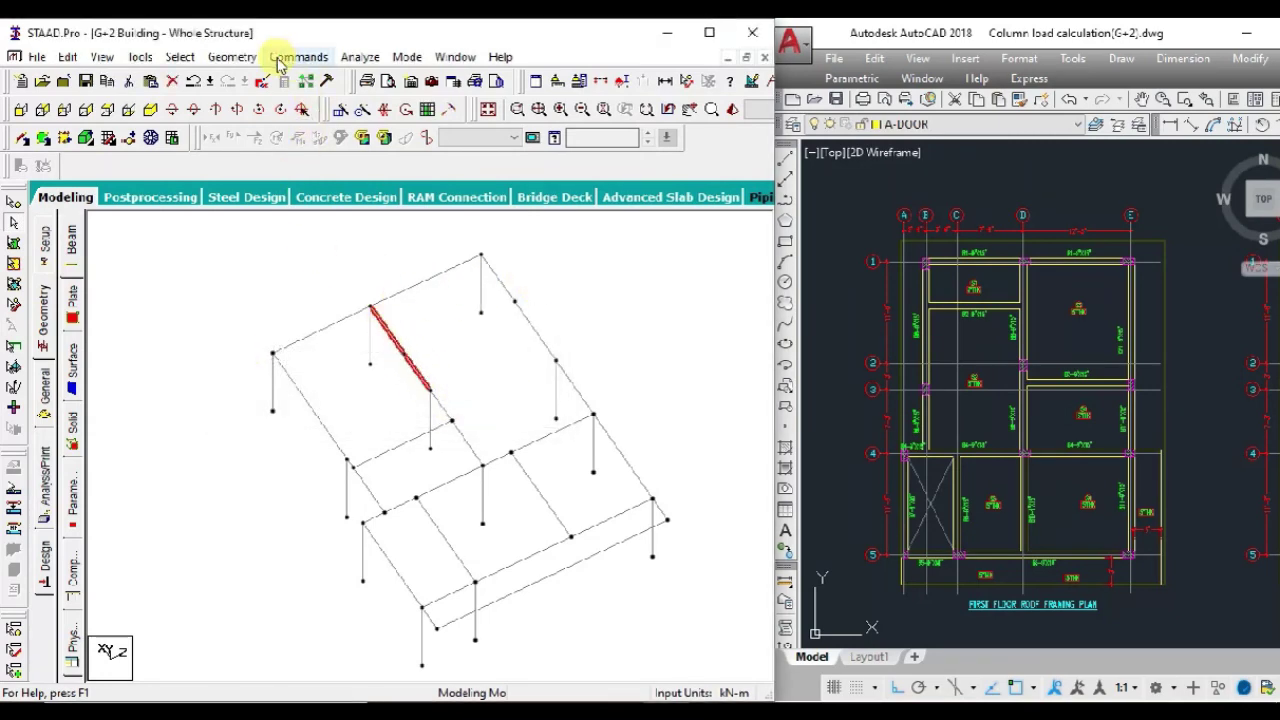
- Merge beams 91 and 110 into one continuous beam
{"action": "left_click", "coordinate": [232, 57]}
{"action": "left_click", "coordinate": [272, 530]}
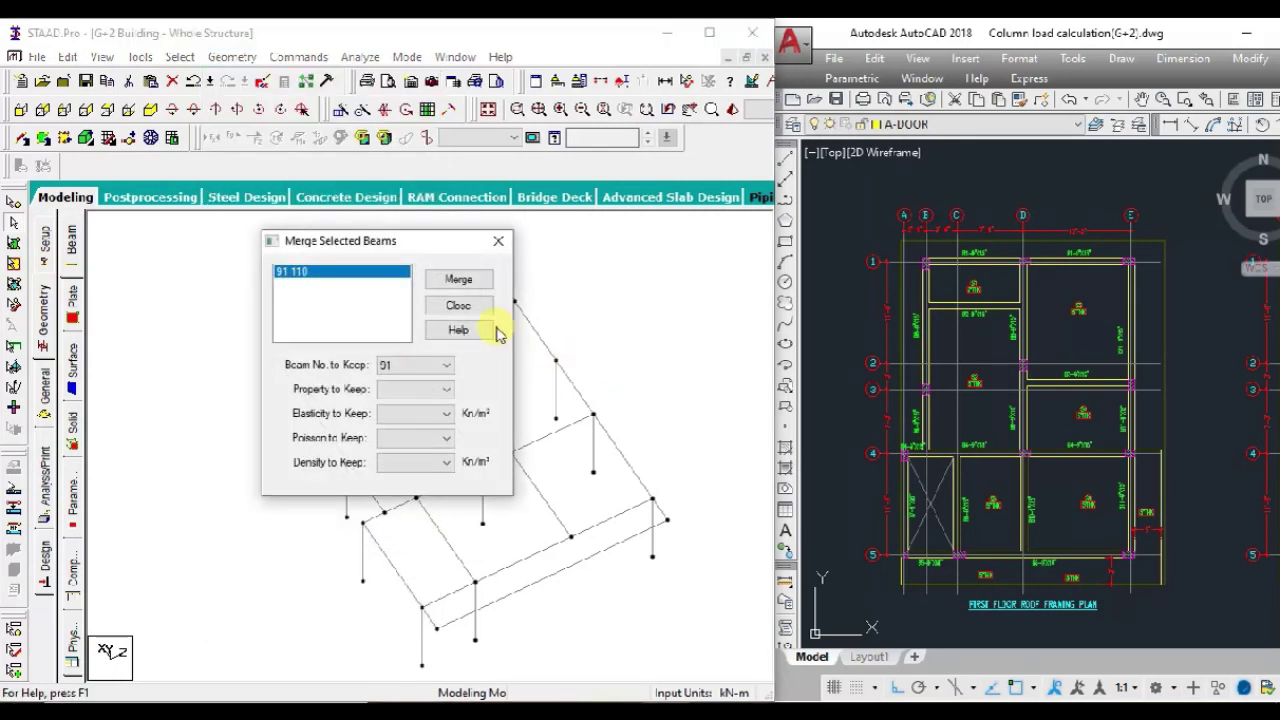
{"action": "left_click", "coordinate": [458, 280]}
{"action": "left_click", "coordinate": [462, 306]}
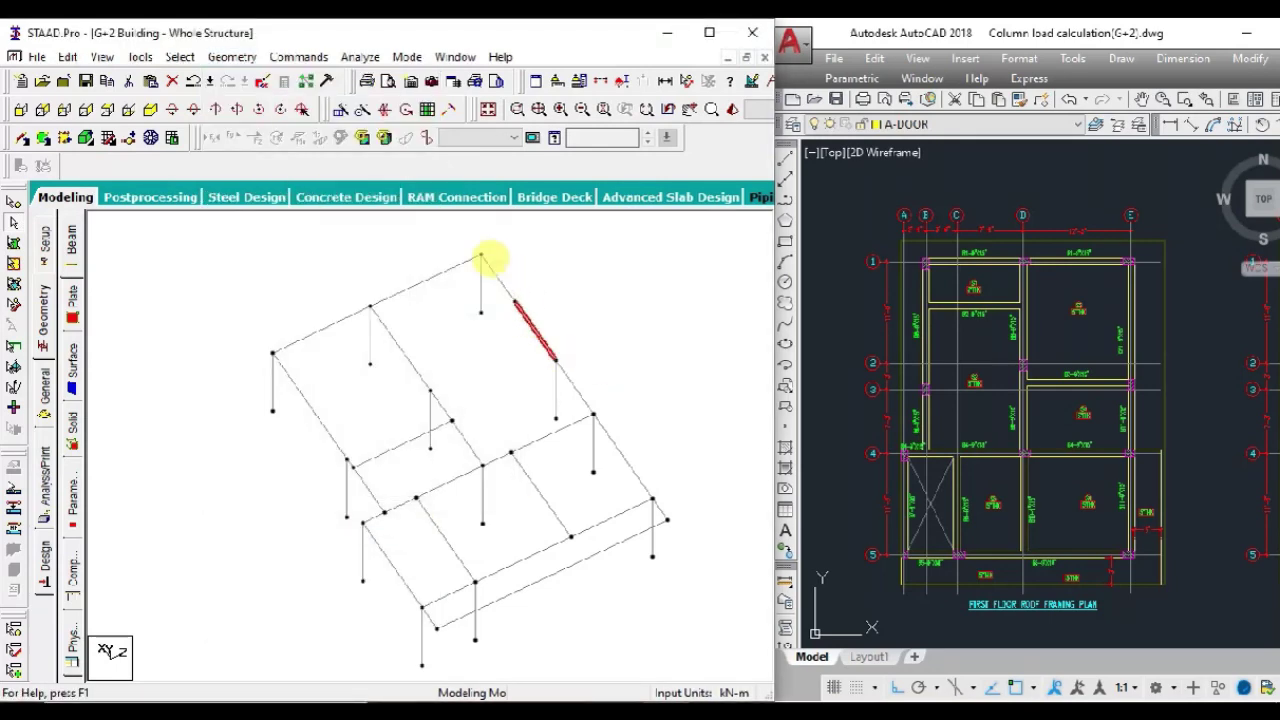
- Merge beams 97 and 111 into one continuous beam
{"action": "left_click", "coordinate": [232, 57]}
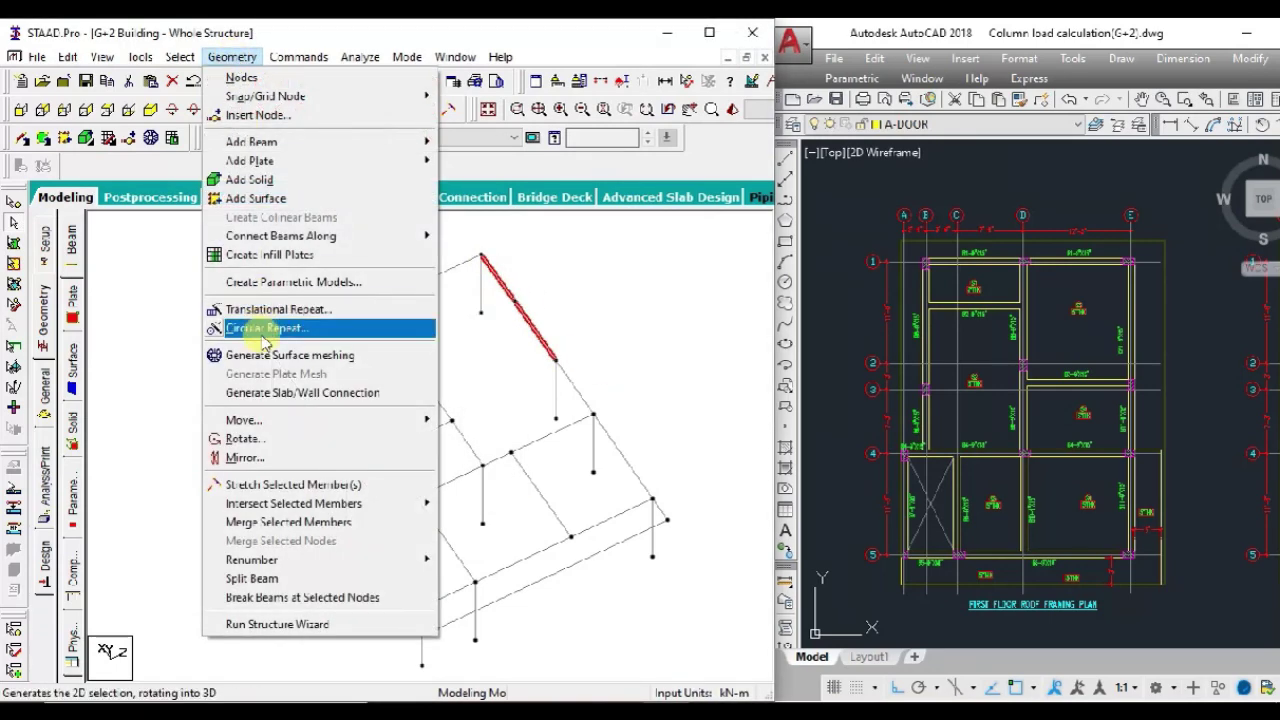
{"action": "left_click", "coordinate": [276, 522]}
{"action": "left_click", "coordinate": [458, 280]}
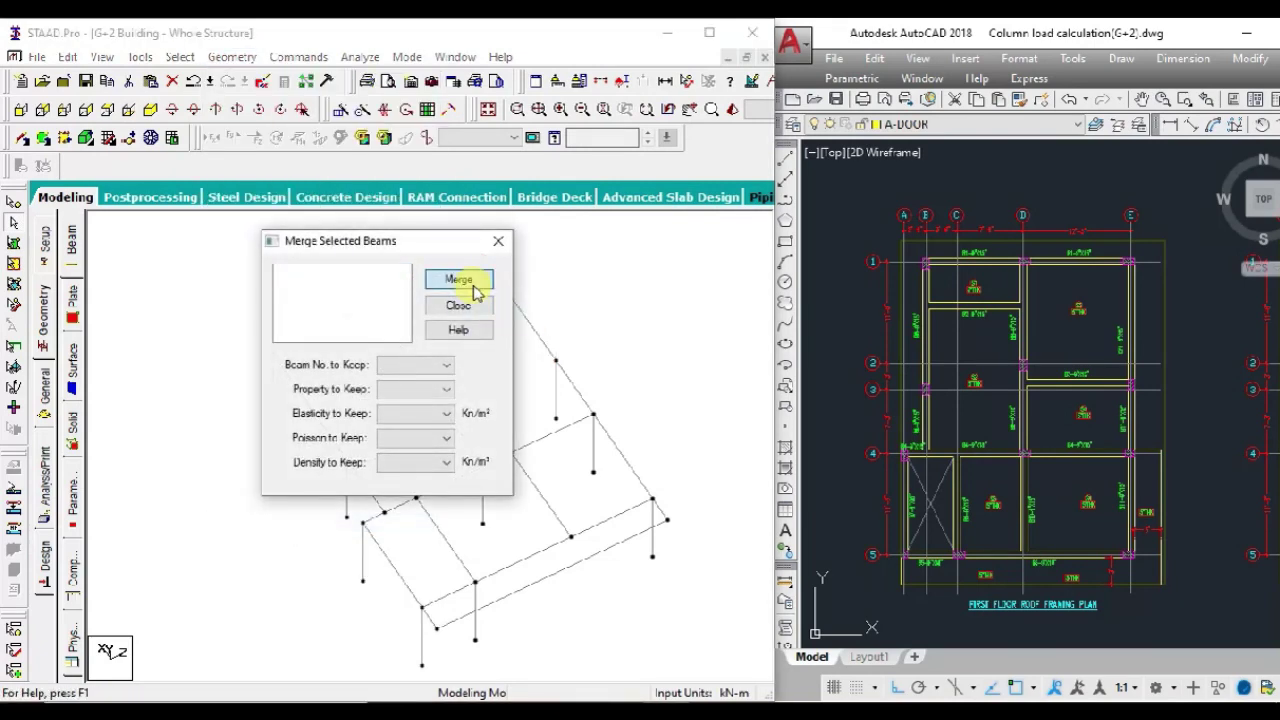
{"action": "left_click", "coordinate": [457, 305]}
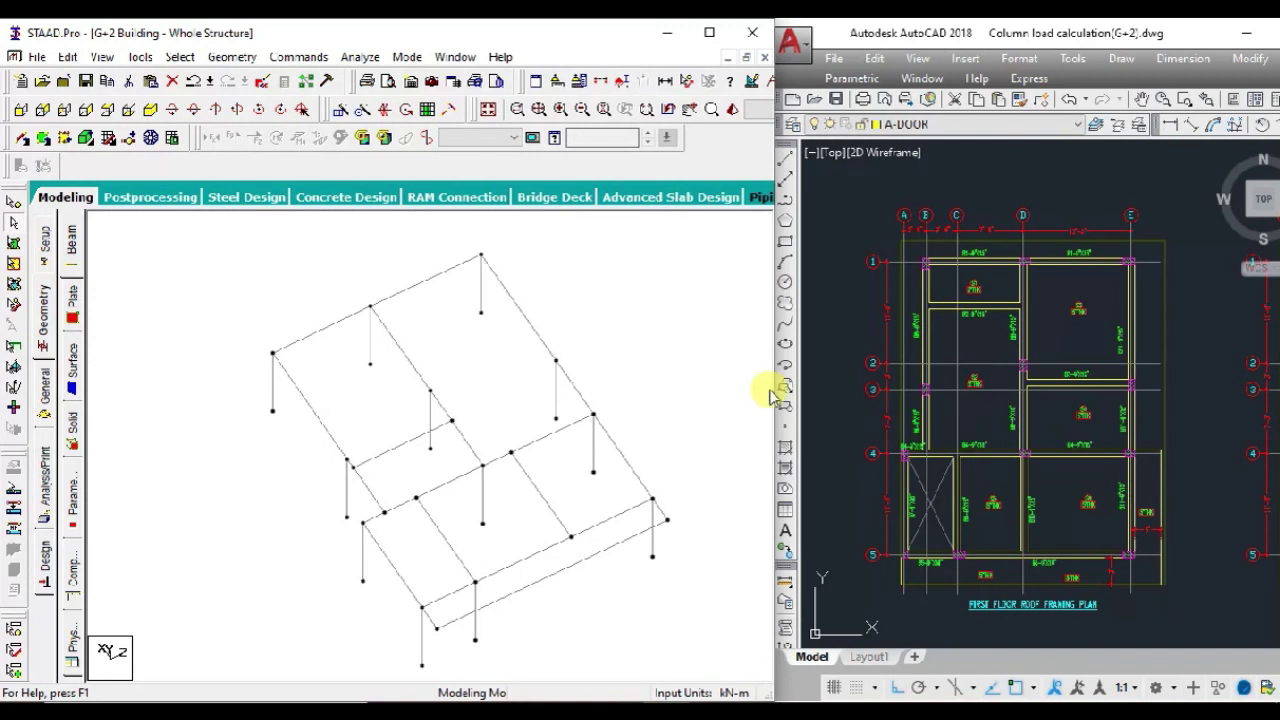
{"action": "left_click", "coordinate": [960, 325]}
{"action": "scroll", "coordinate": [955, 290], "scroll_direction": "up", "scroll_amount": 4}
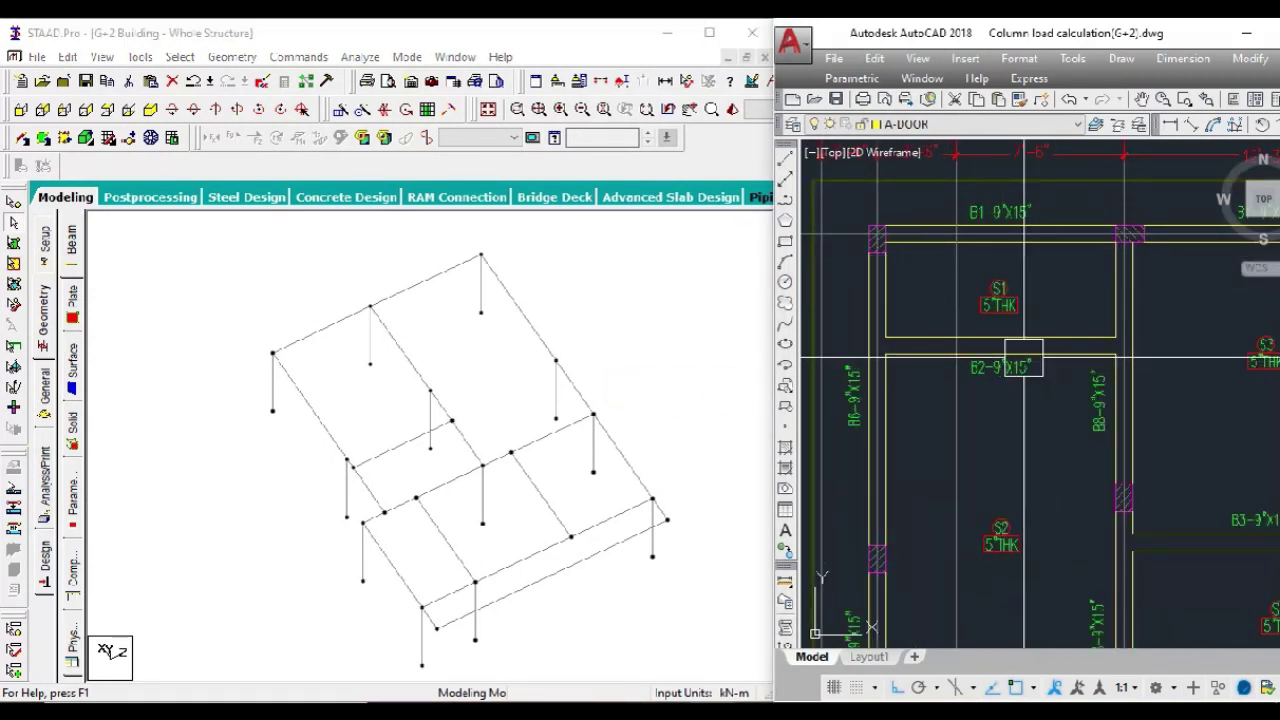
{"action": "left_click", "coordinate": [1177, 122]}
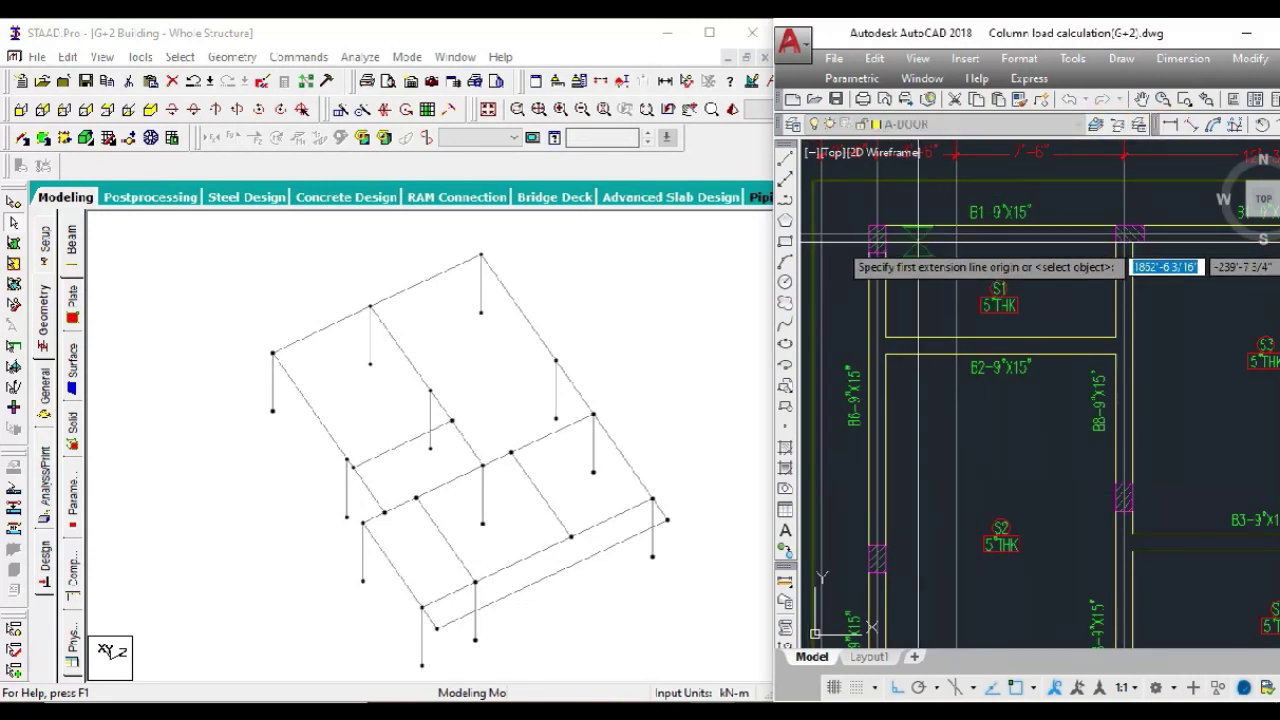
{"action": "left_click", "coordinate": [918, 240]}
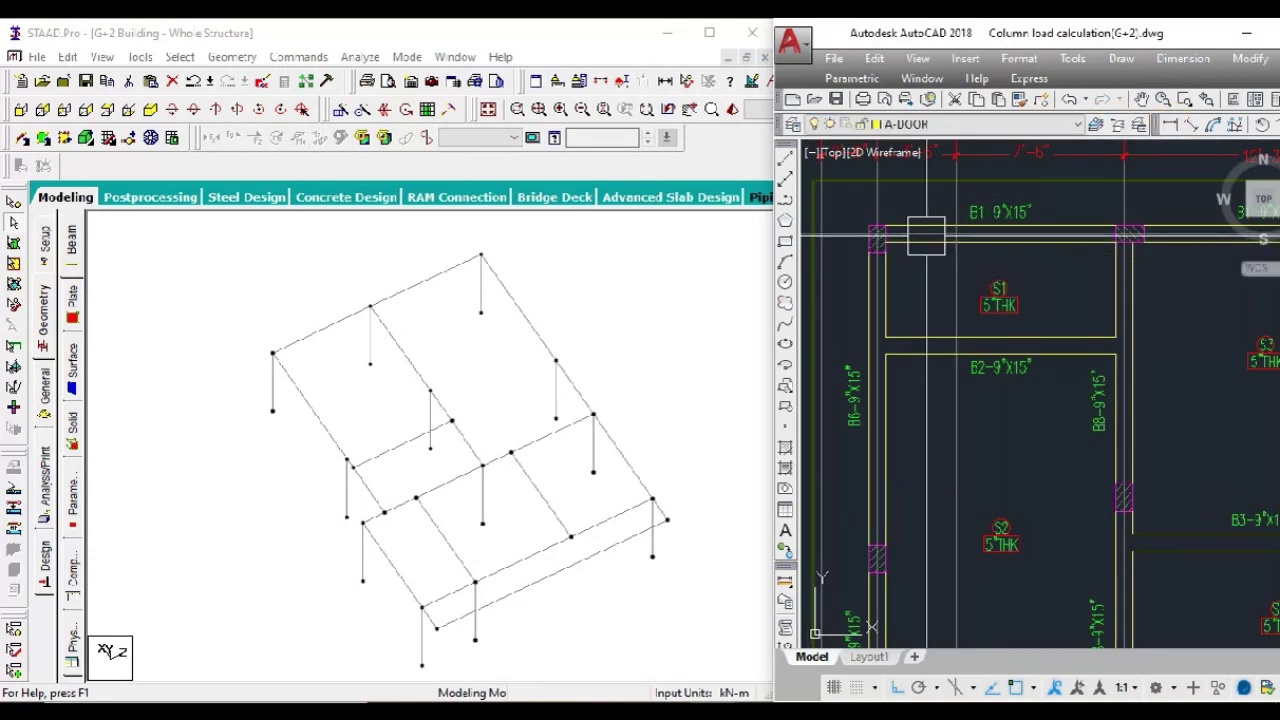
{"action": "left_click", "coordinate": [1171, 121]}
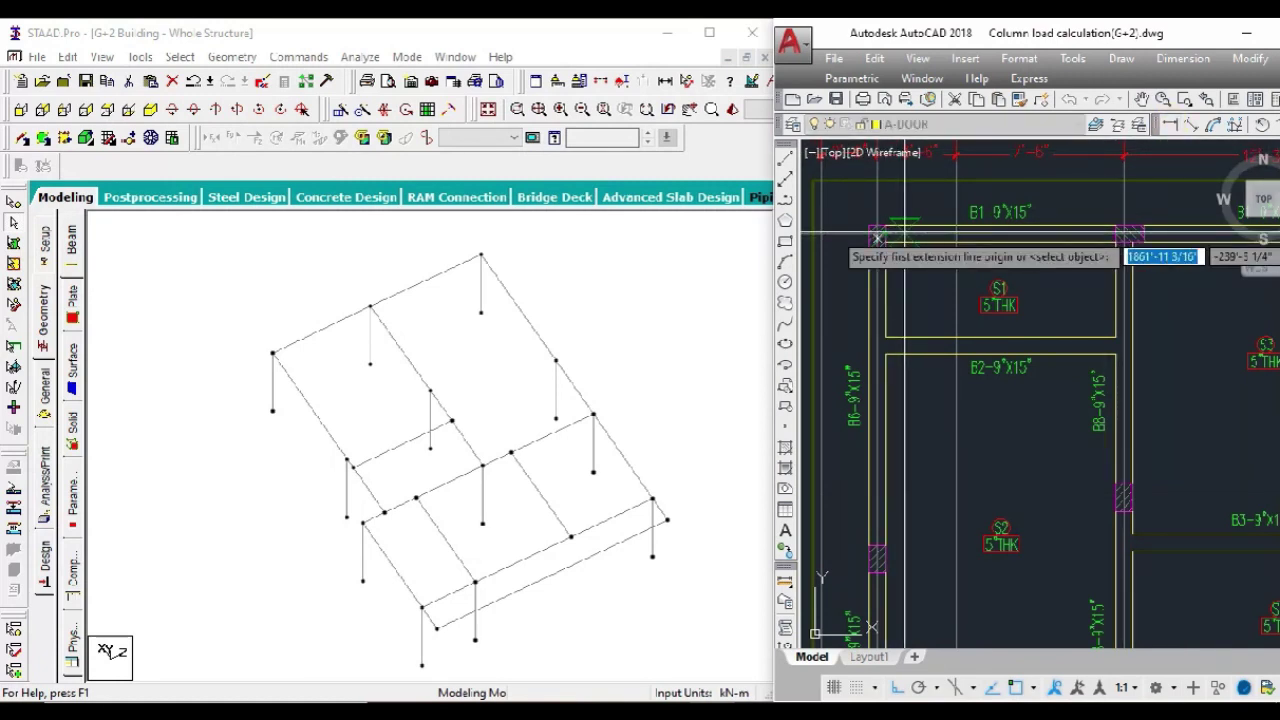
{"action": "left_click", "coordinate": [883, 235]}
{"action": "left_click", "coordinate": [903, 338]}
{"action": "scroll", "coordinate": [905, 338], "scroll_direction": "up", "scroll_amount": 2}
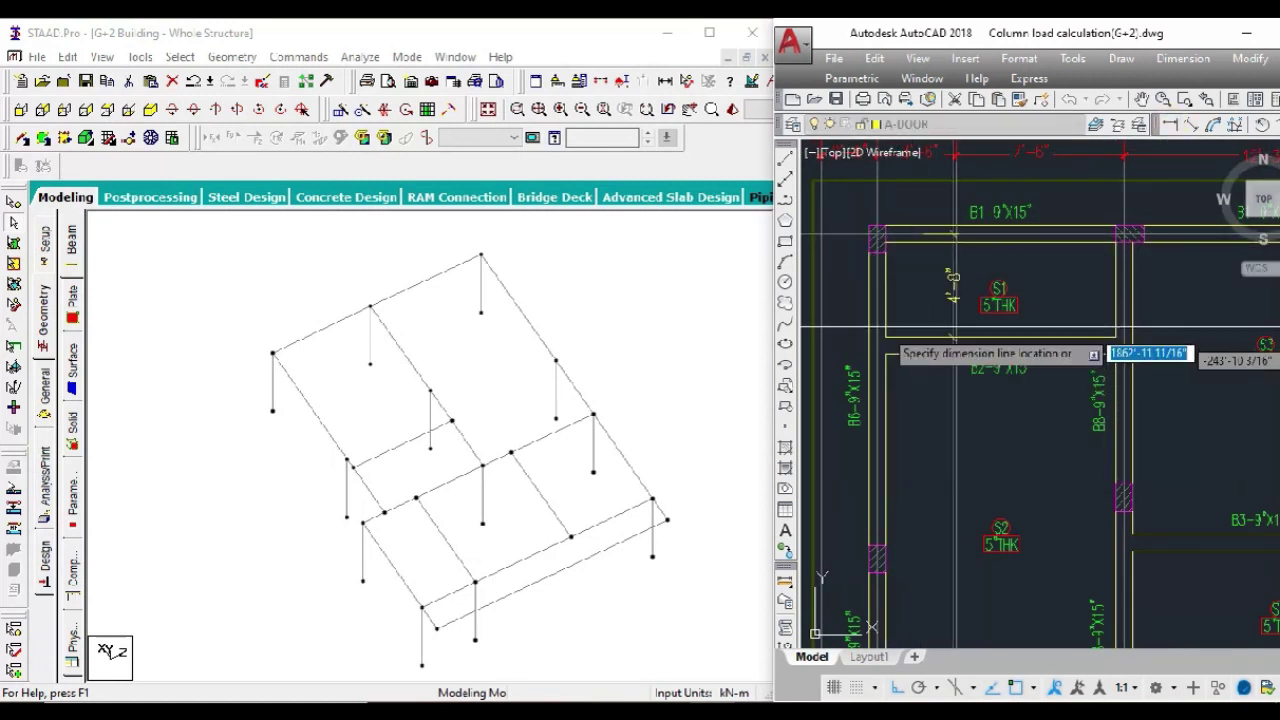
{"action": "scroll", "coordinate": [910, 335], "scroll_direction": "up", "scroll_amount": 2}
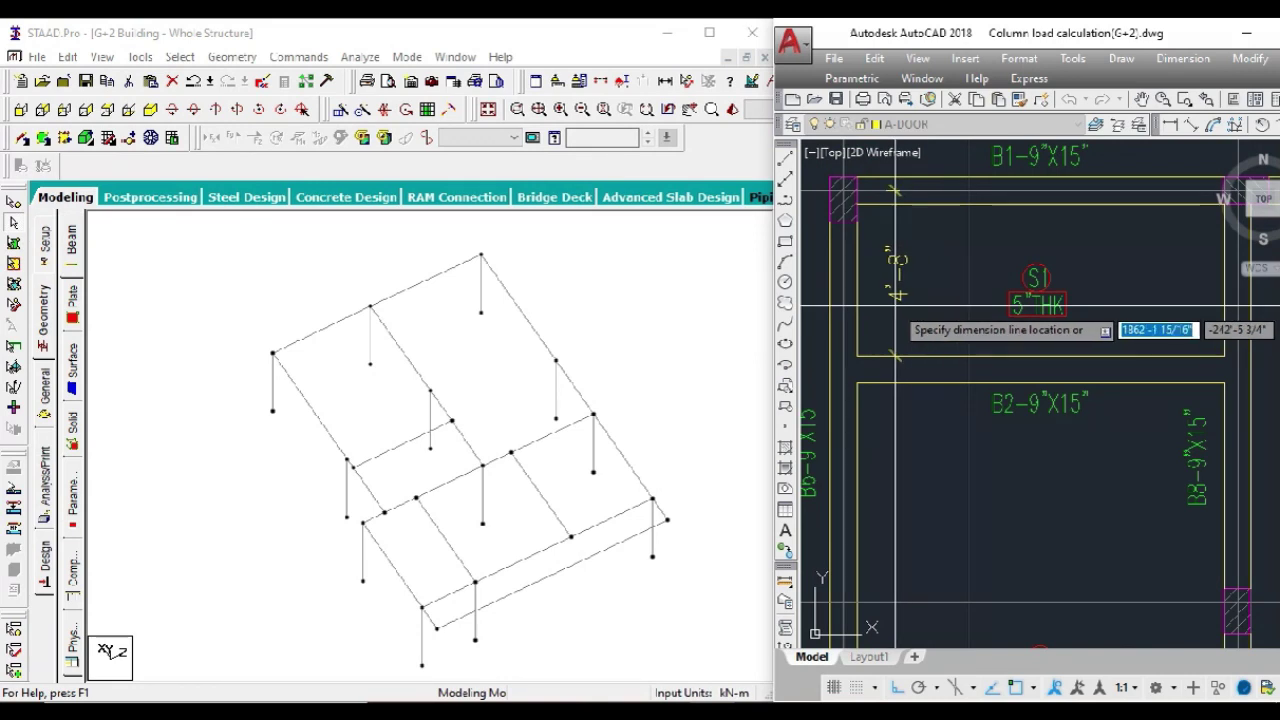
{"action": "key", "text": "Escape"}
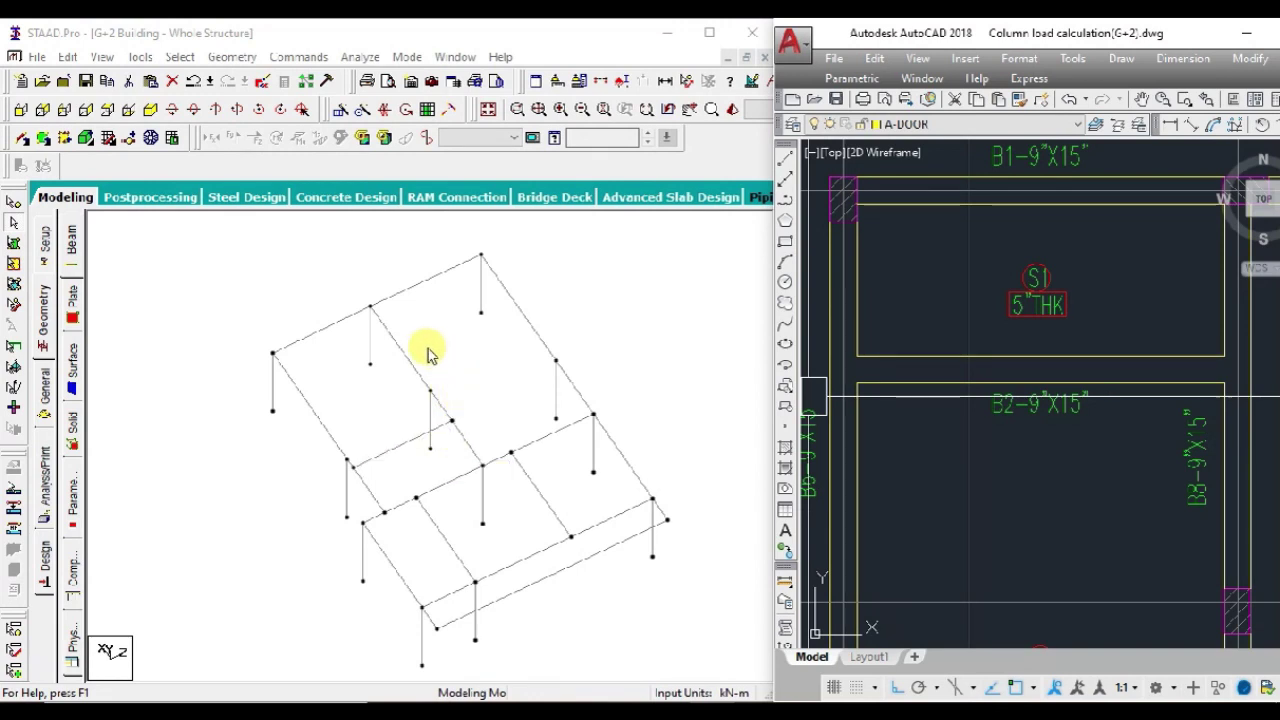
{"action": "scroll", "coordinate": [357, 403], "scroll_direction": "up", "scroll_amount": 1}
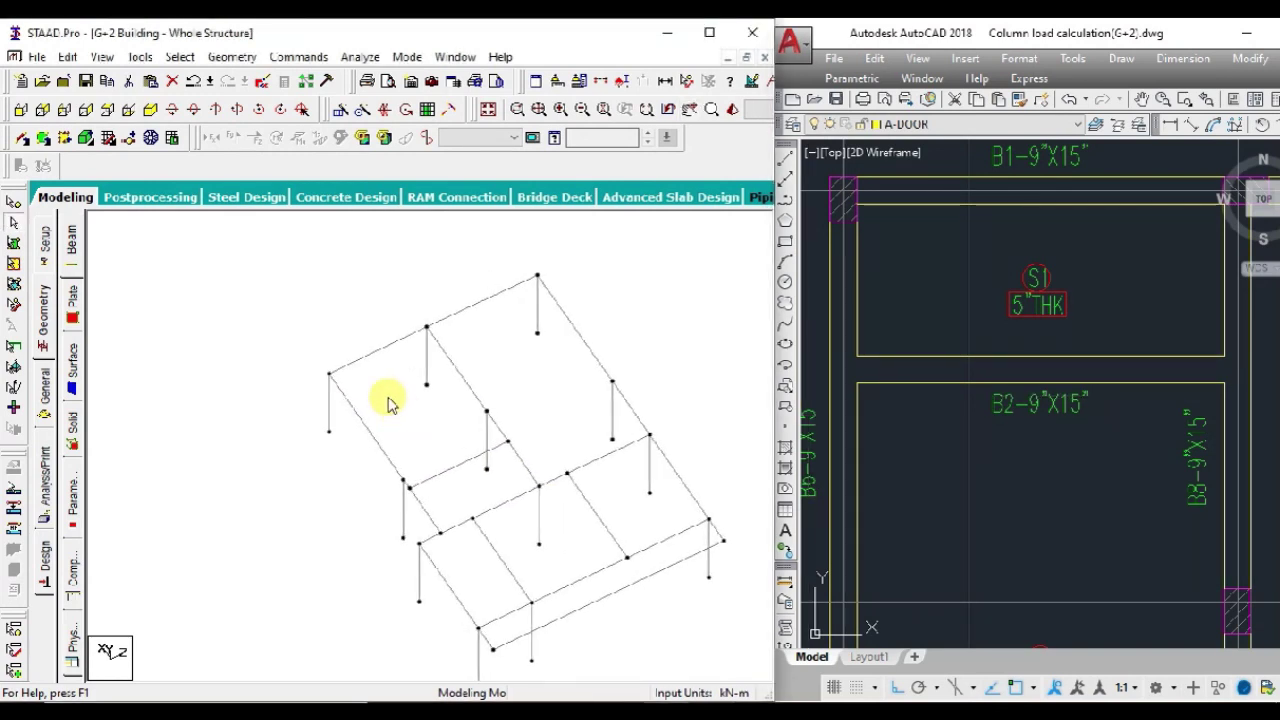
- Paste a copy of the left edge beam shifted X = -1.3 m as an intermediate beam
{"action": "scroll", "coordinate": [352, 360], "scroll_direction": "up", "scroll_amount": 1}
{"action": "scroll", "coordinate": [352, 360], "scroll_direction": "up", "scroll_amount": 1}
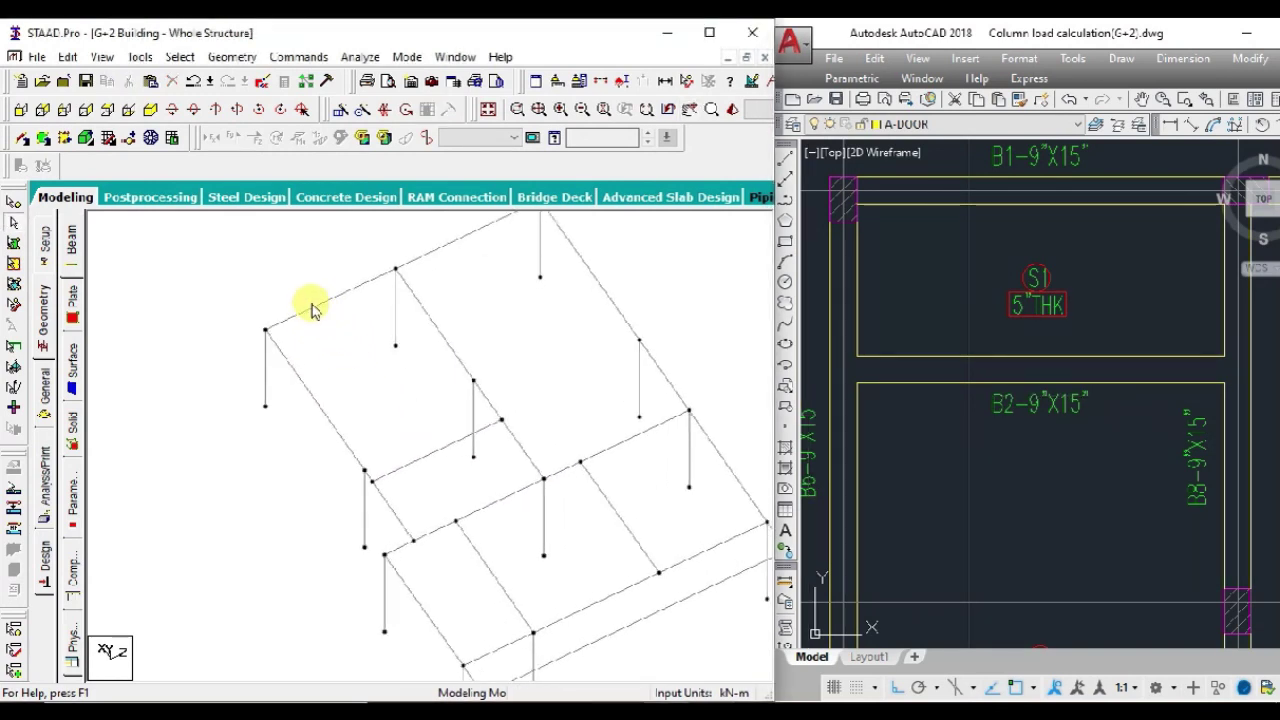
{"action": "left_click", "coordinate": [311, 307]}
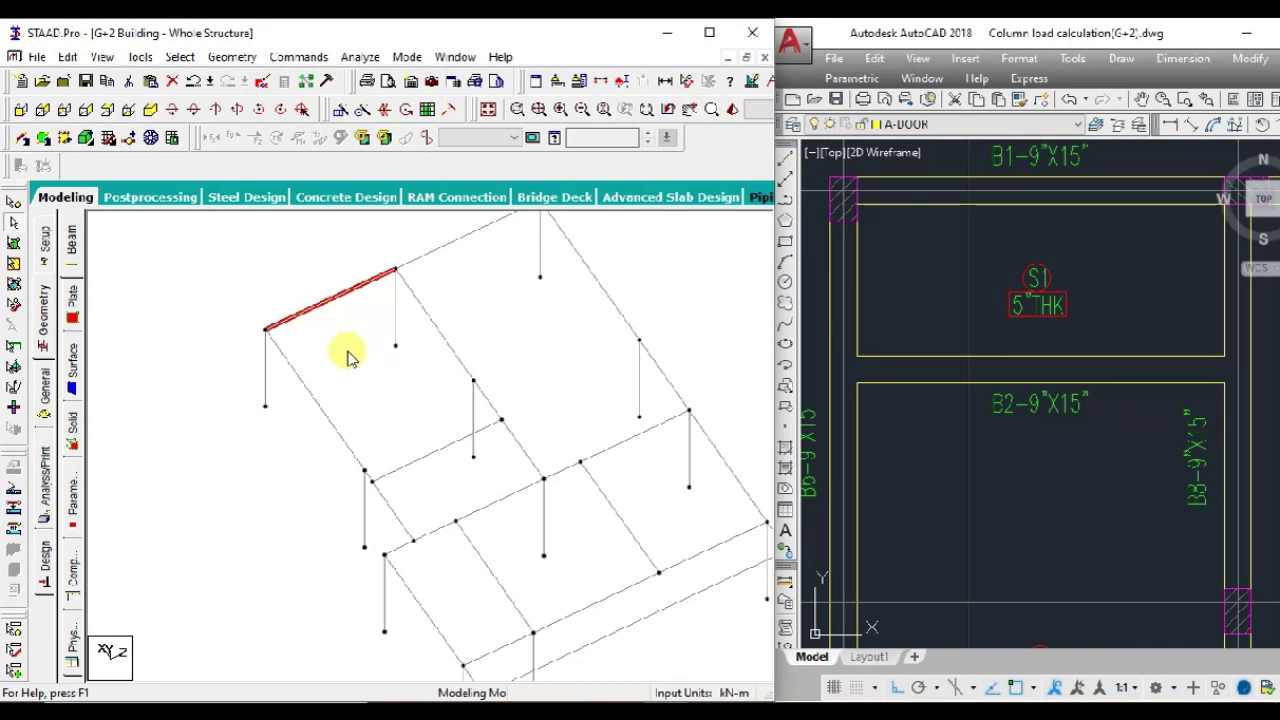
{"action": "key", "text": "ctrl+v"}
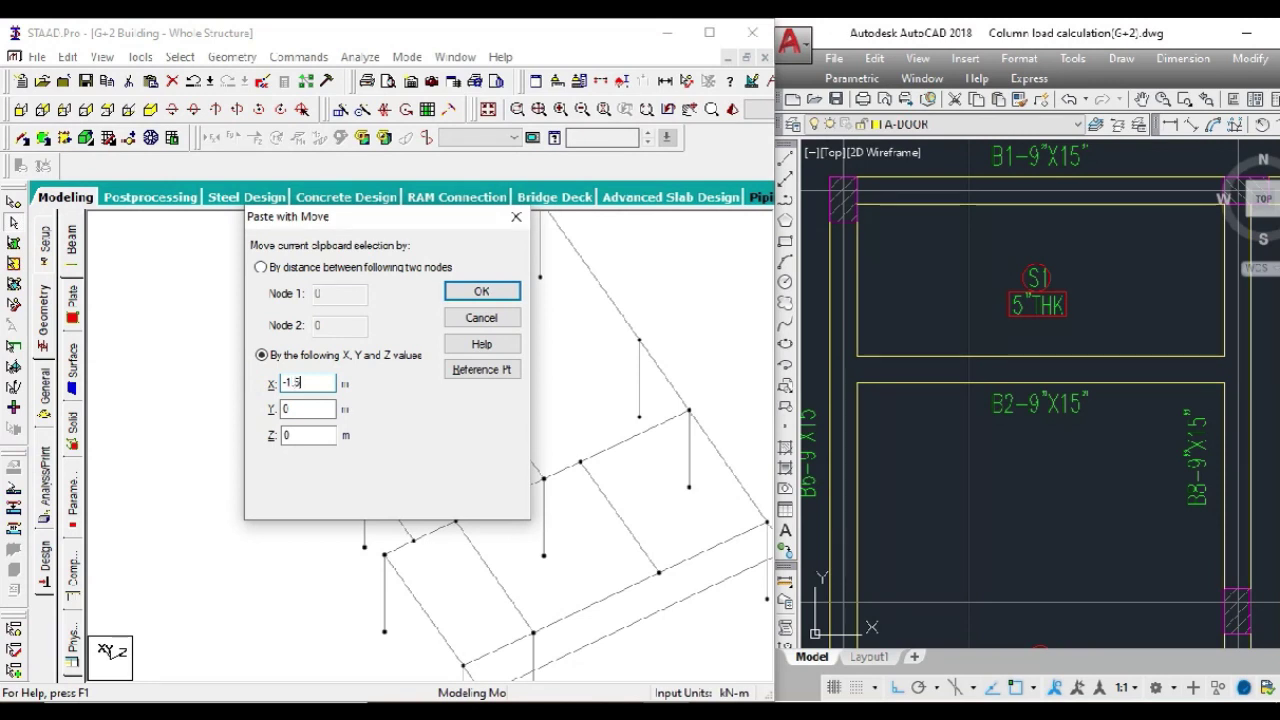
{"action": "left_click", "coordinate": [472, 294]}
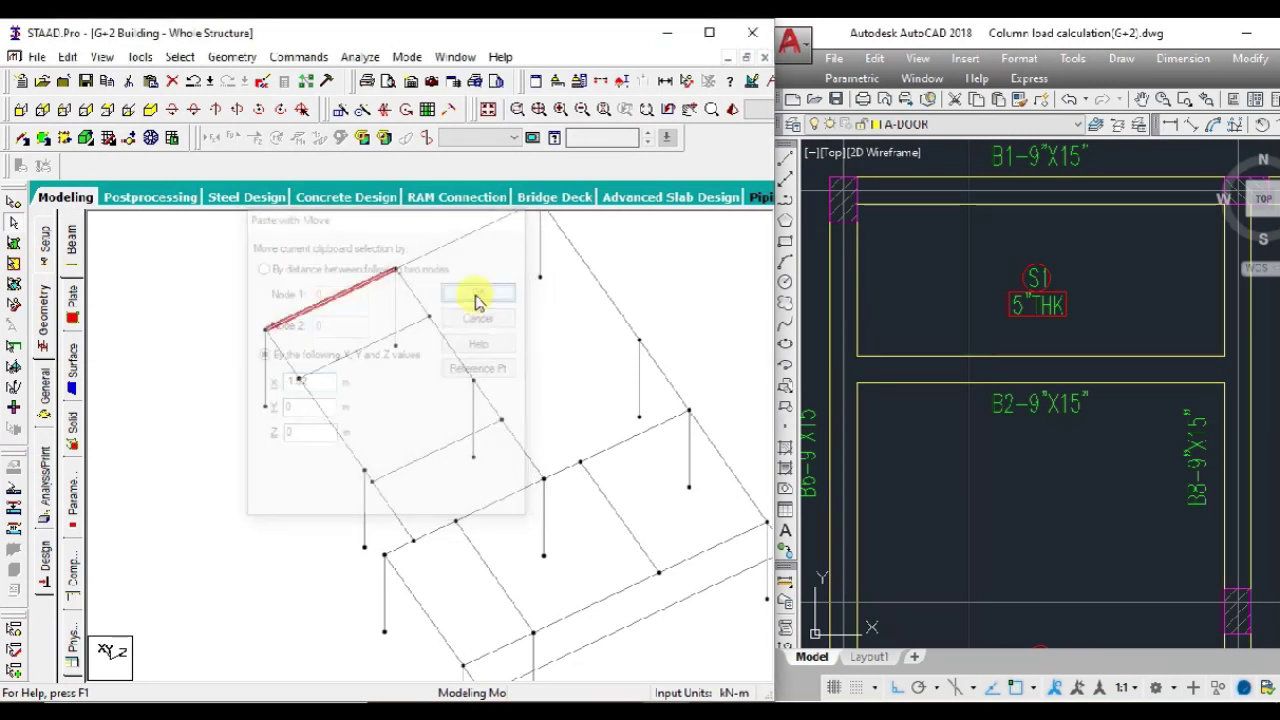
- Check the new intermediate beam in the upper storey frame
{"action": "left_click", "coordinate": [460, 318]}
{"action": "scroll", "coordinate": [331, 334], "scroll_direction": "up", "scroll_amount": 1}
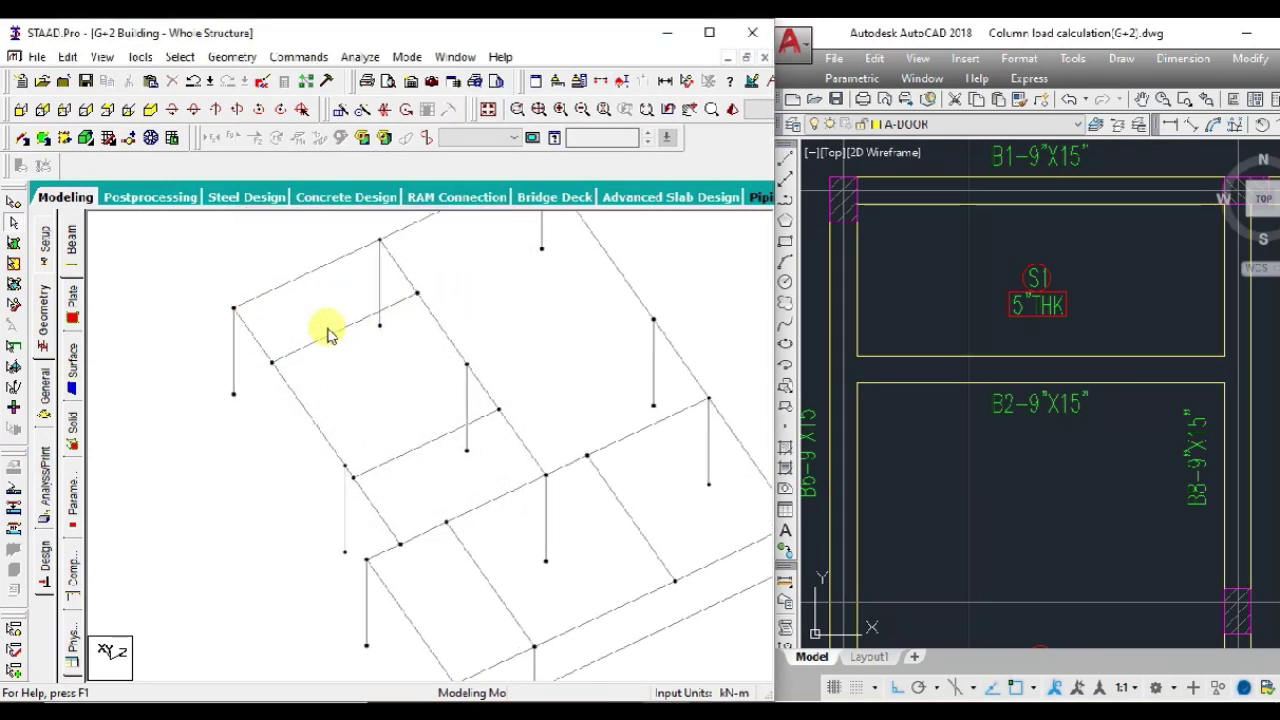
{"action": "left_click", "coordinate": [322, 336]}
{"action": "scroll", "coordinate": [368, 405], "scroll_direction": "down", "scroll_amount": 1}
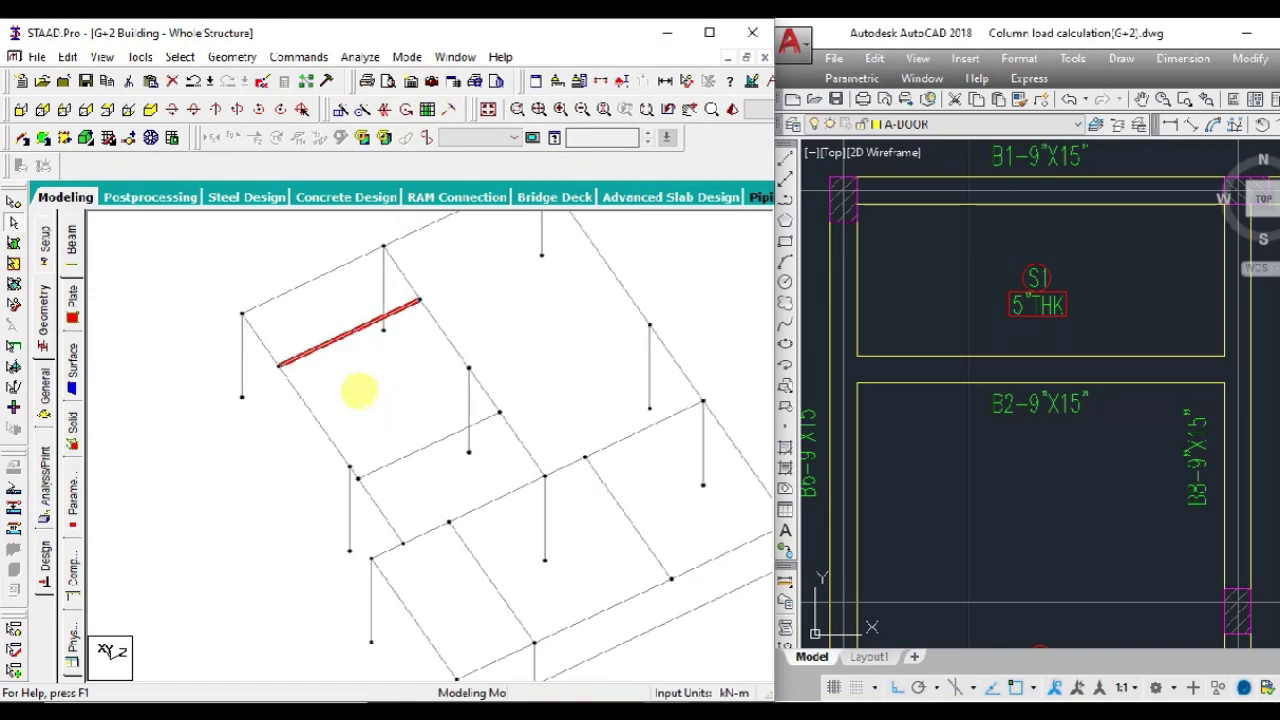
{"action": "left_click", "coordinate": [338, 400]}
{"action": "scroll", "coordinate": [321, 410], "scroll_direction": "down", "scroll_amount": 1}
{"action": "scroll", "coordinate": [320, 410], "scroll_direction": "down", "scroll_amount": 1}
{"action": "scroll", "coordinate": [883, 357], "scroll_direction": "down", "scroll_amount": 2}
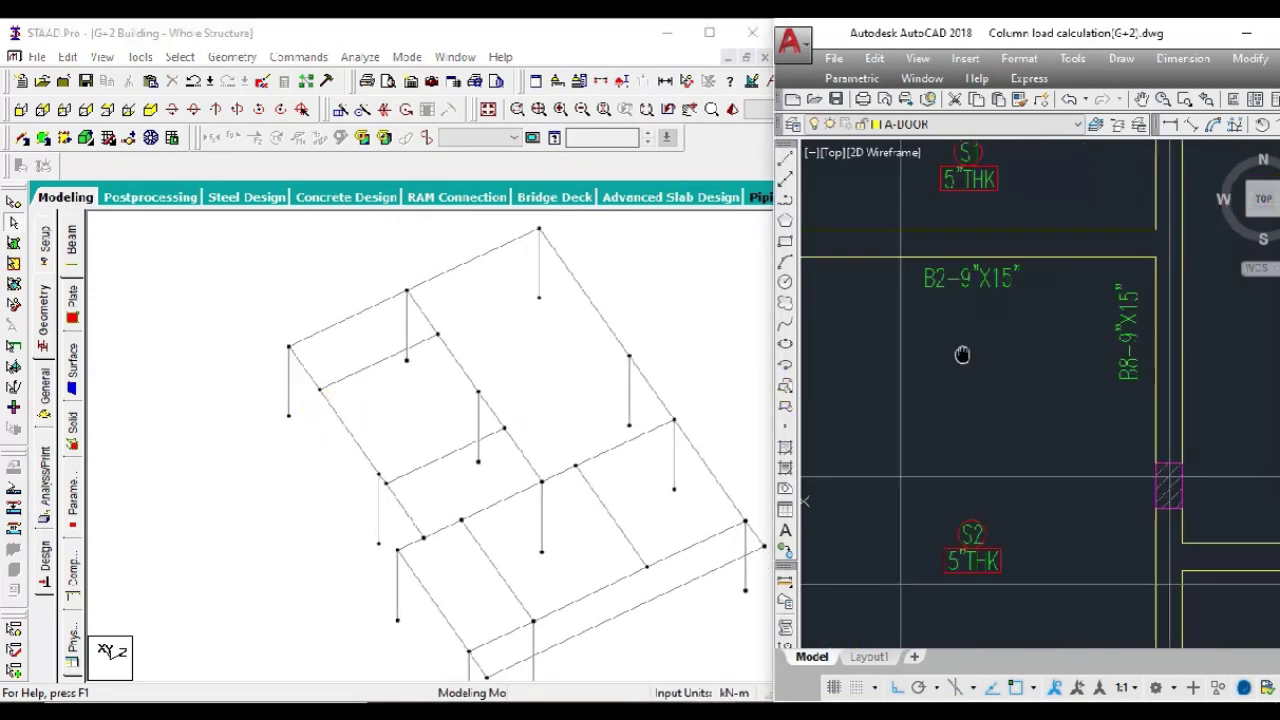
{"action": "scroll", "coordinate": [1090, 370], "scroll_direction": "down", "scroll_amount": 2}
{"action": "scroll", "coordinate": [1010, 405], "scroll_direction": "up", "scroll_amount": 1}
{"action": "scroll", "coordinate": [920, 412], "scroll_direction": "down", "scroll_amount": 1}
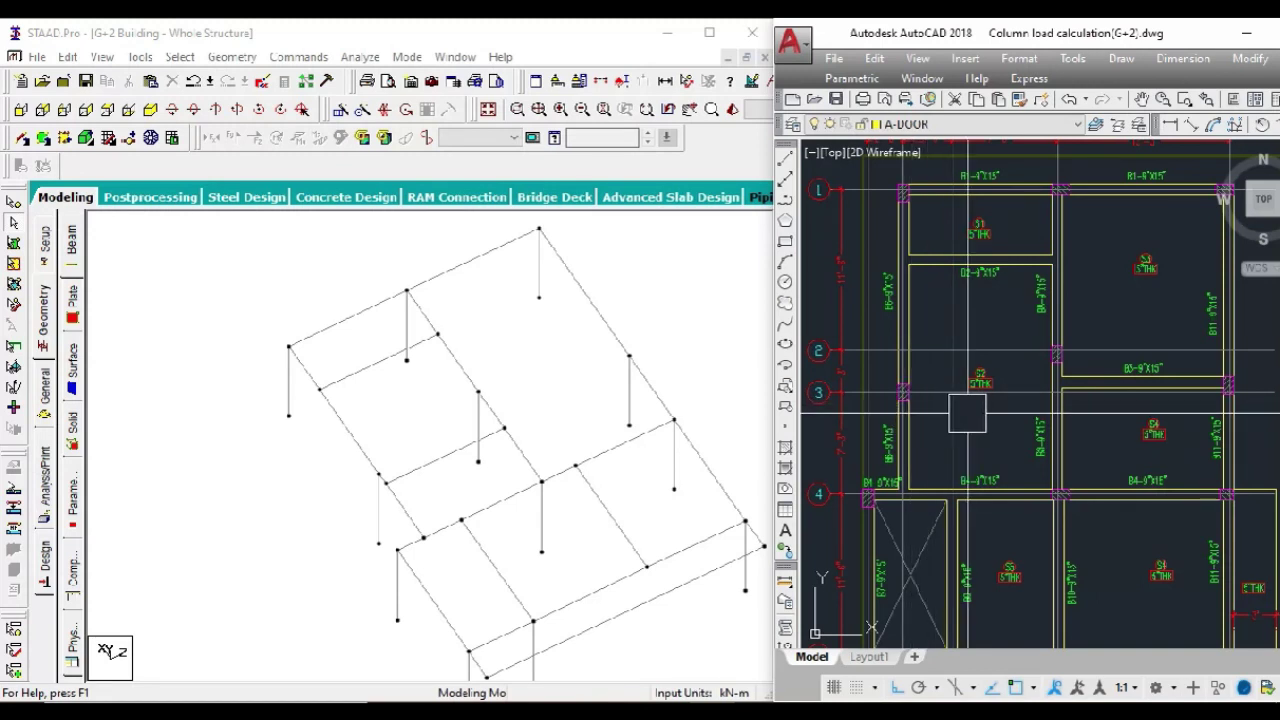
- Delete the short extra beam 114 in the middle bay
{"action": "left_click", "coordinate": [437, 468]}
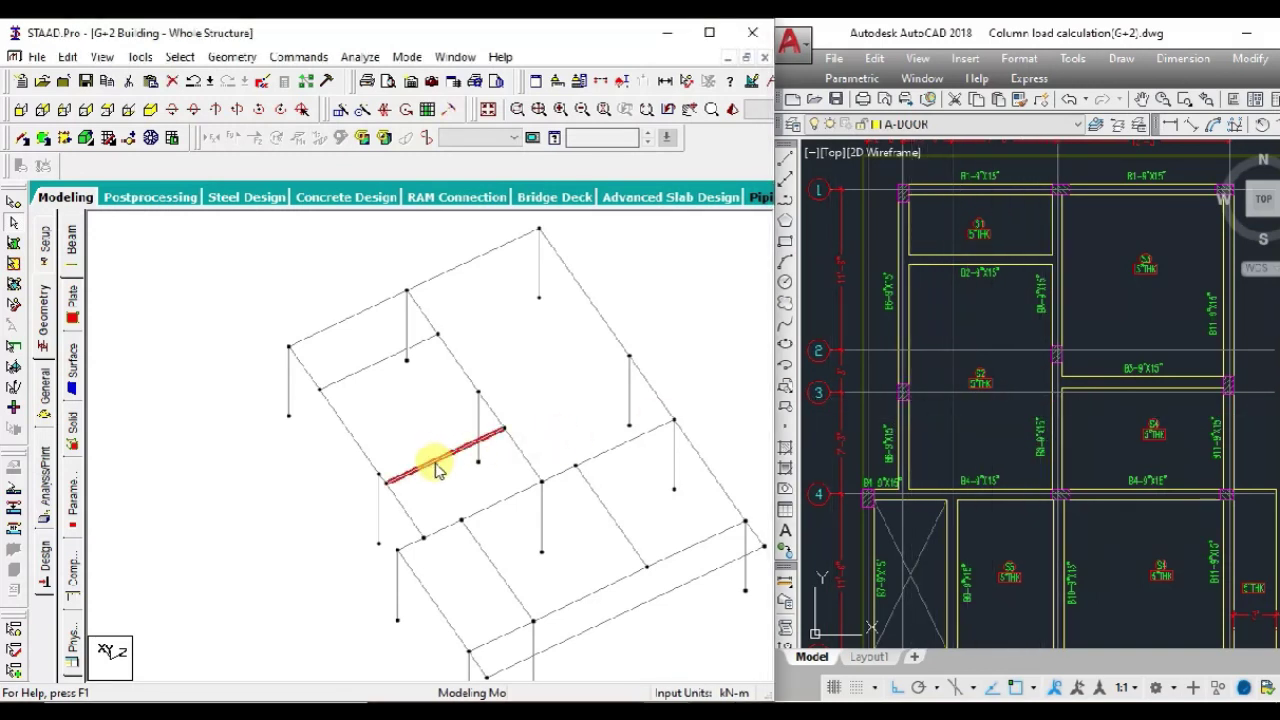
{"action": "key", "text": "Delete"}
{"action": "left_click", "coordinate": [437, 410]}
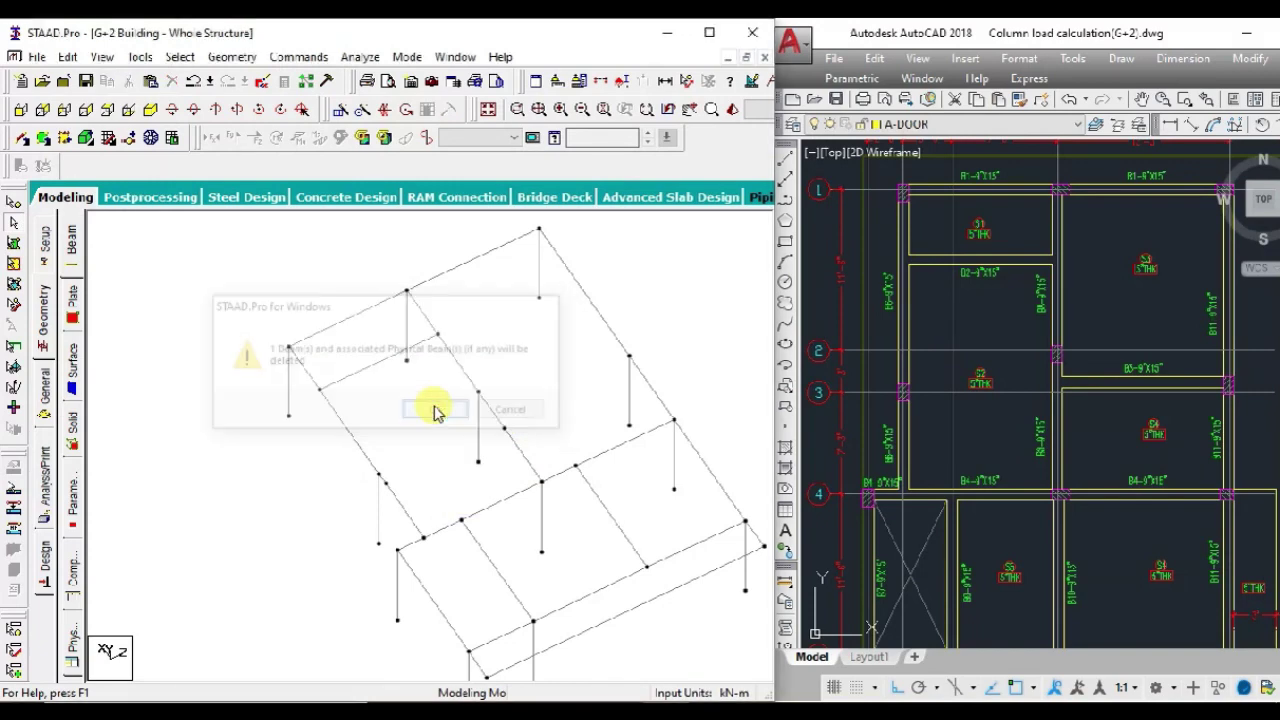
- Merge beams 83 and 113, and beams 89 and 90, into continuous beams
{"action": "left_click", "coordinate": [397, 512], "text": "ctrl"}
{"action": "left_click", "coordinate": [232, 57]}
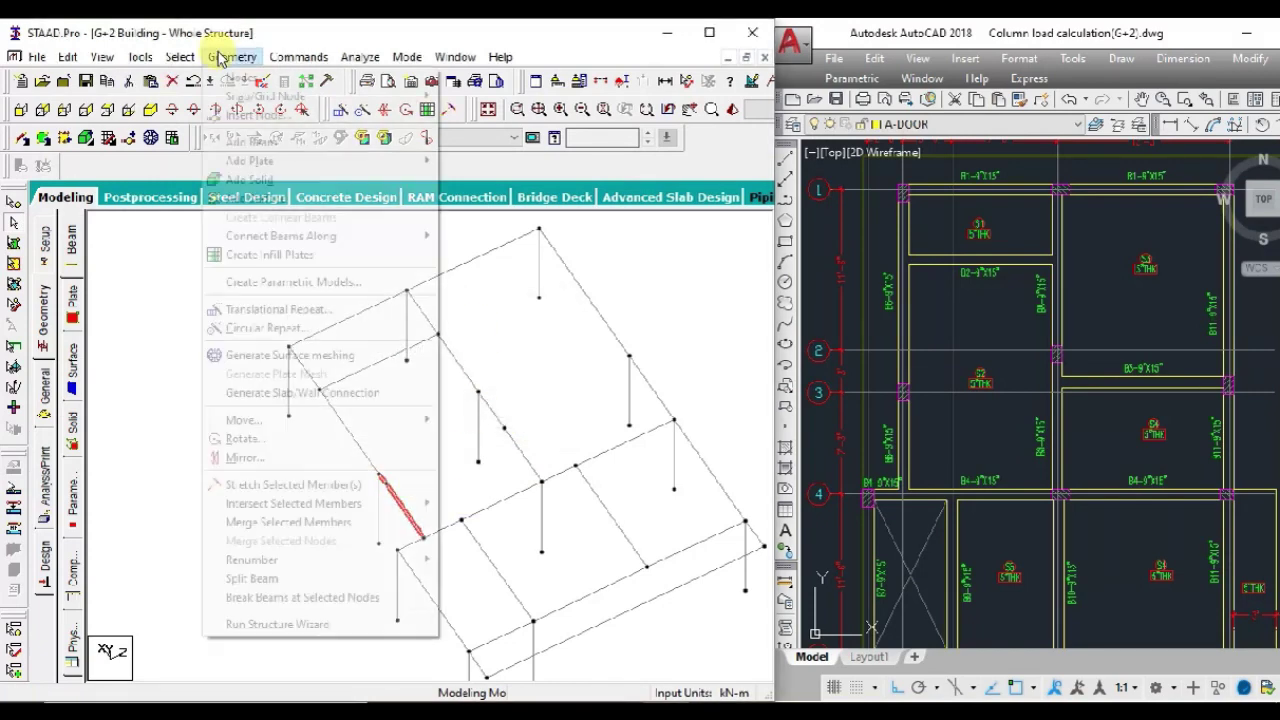
{"action": "left_click", "coordinate": [300, 521]}
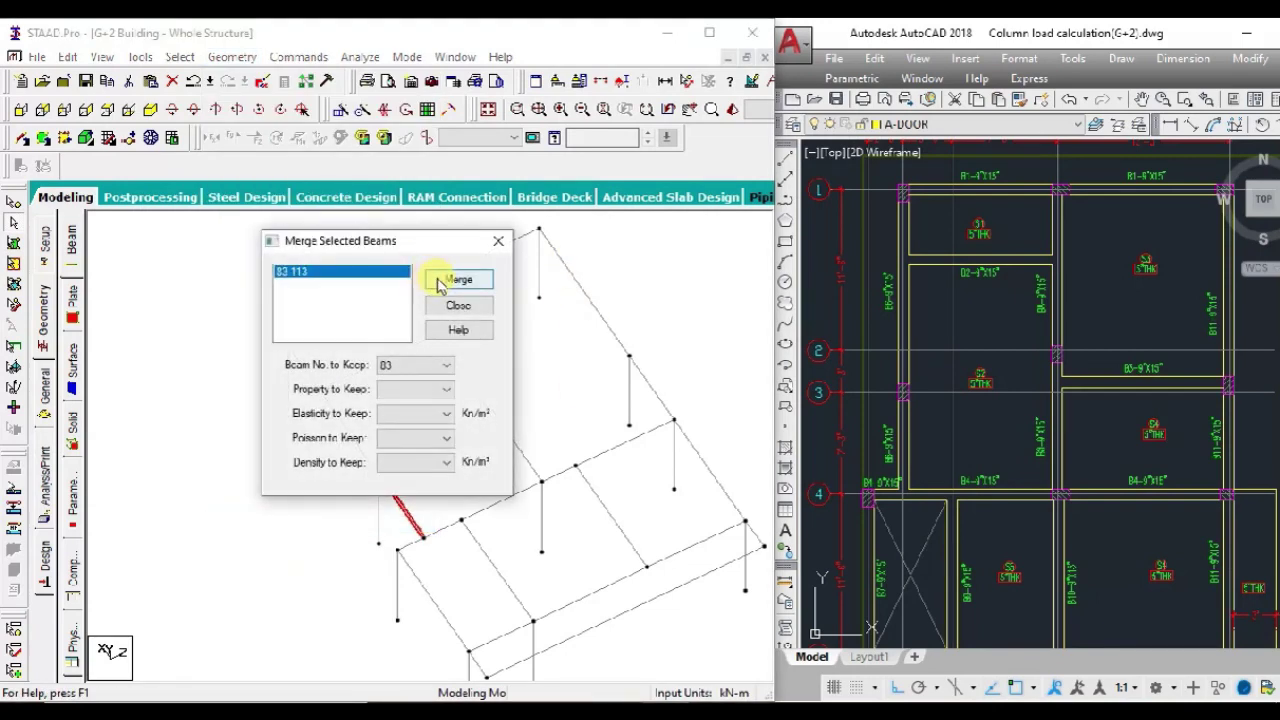
{"action": "left_click", "coordinate": [439, 281]}
{"action": "left_click", "coordinate": [460, 305]}
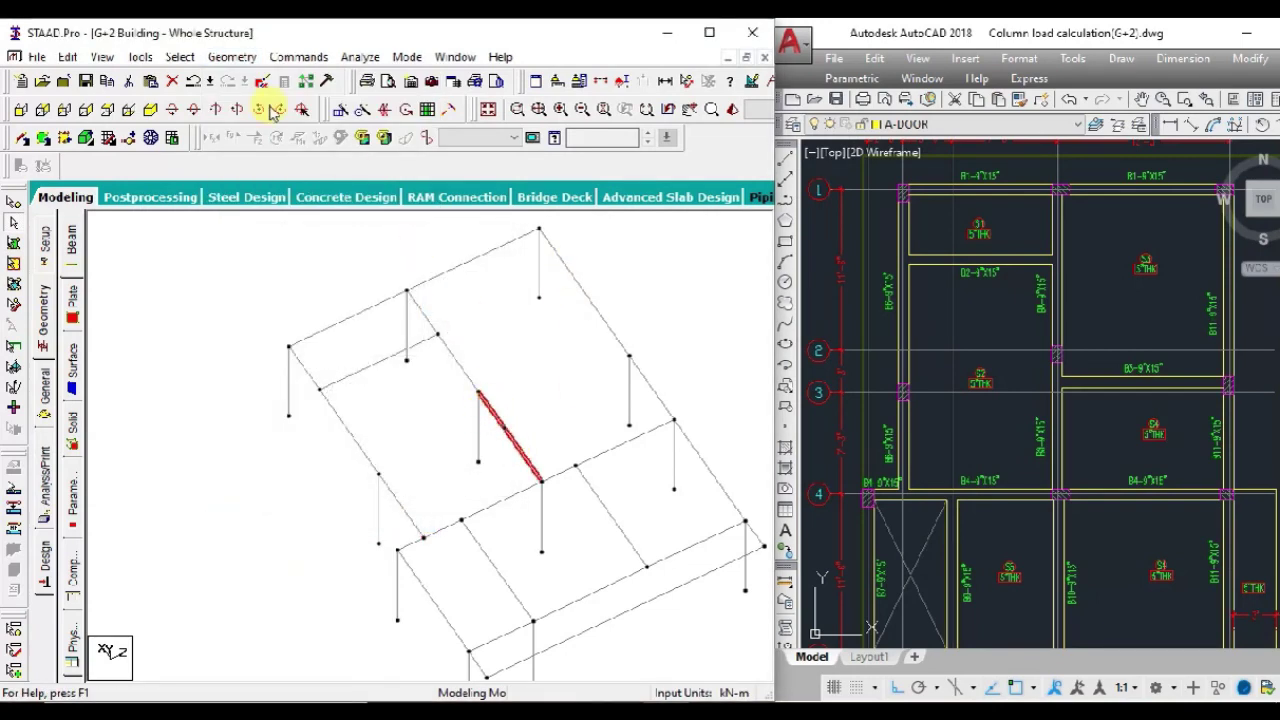
{"action": "left_click", "coordinate": [232, 57]}
{"action": "left_click", "coordinate": [300, 521]}
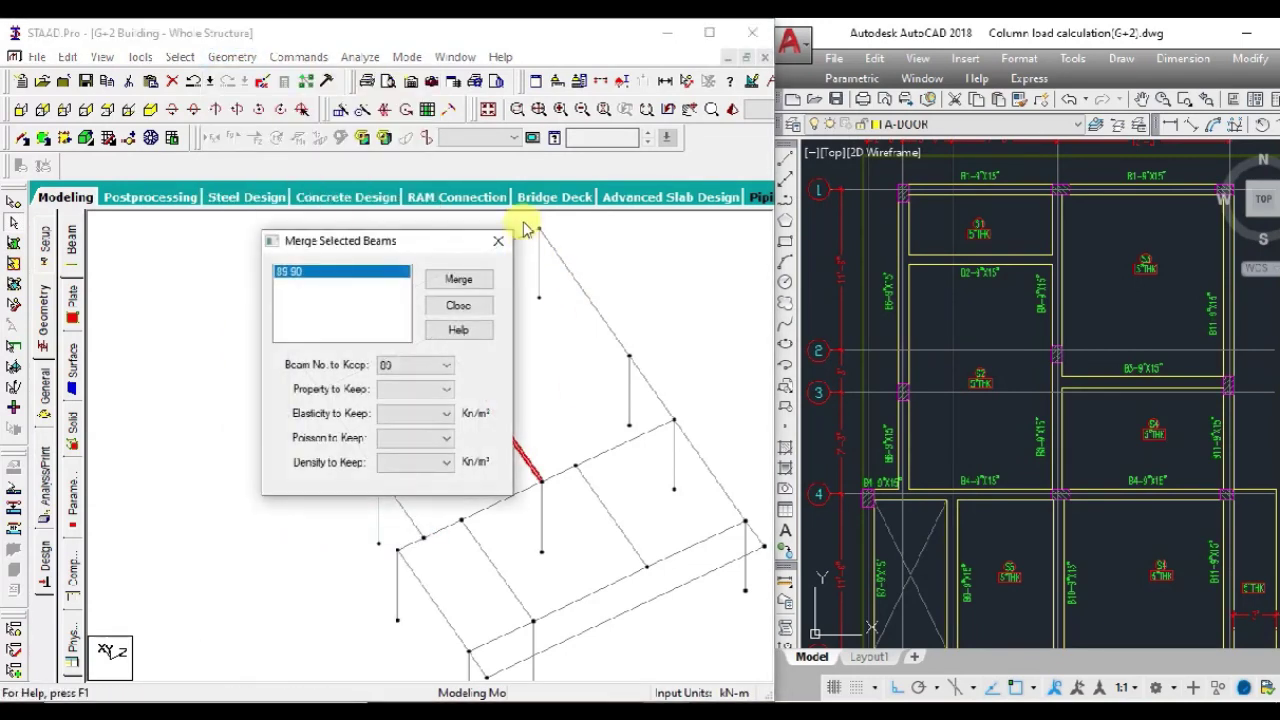
{"action": "left_click", "coordinate": [449, 285]}
{"action": "left_click", "coordinate": [479, 312]}
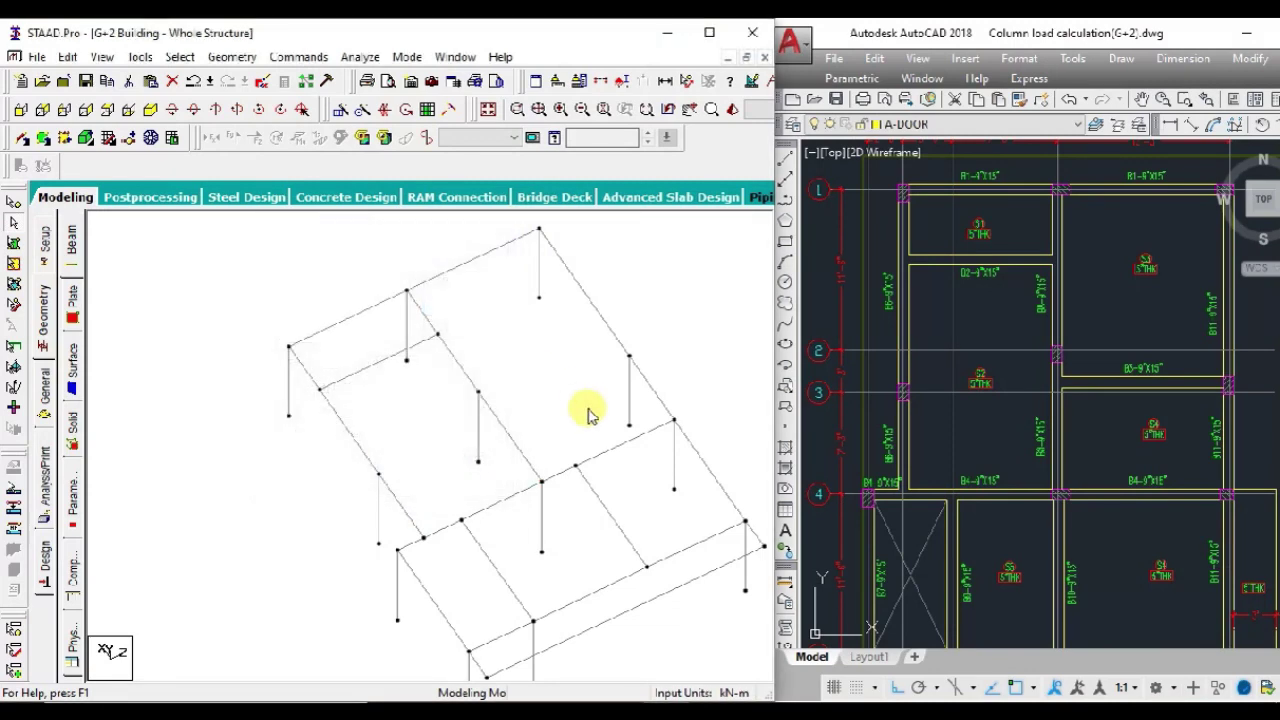
- Compare the bay with the AutoCAD plan and save the model via Auto Save
{"action": "scroll", "coordinate": [586, 414], "scroll_direction": "up", "scroll_amount": 2}
{"action": "middle_click_drag", "start_coordinate": [1116, 414], "coordinate": [986, 414]}
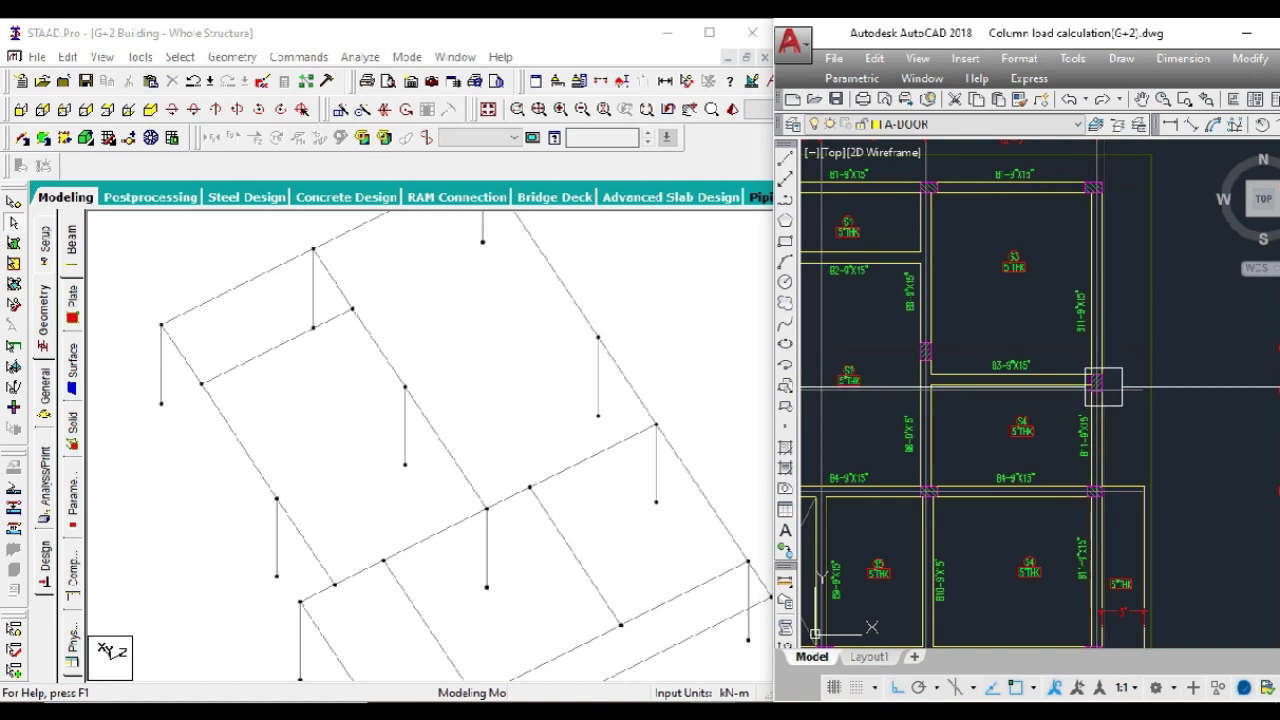
{"action": "scroll", "coordinate": [590, 352], "scroll_direction": "up", "scroll_amount": 1}
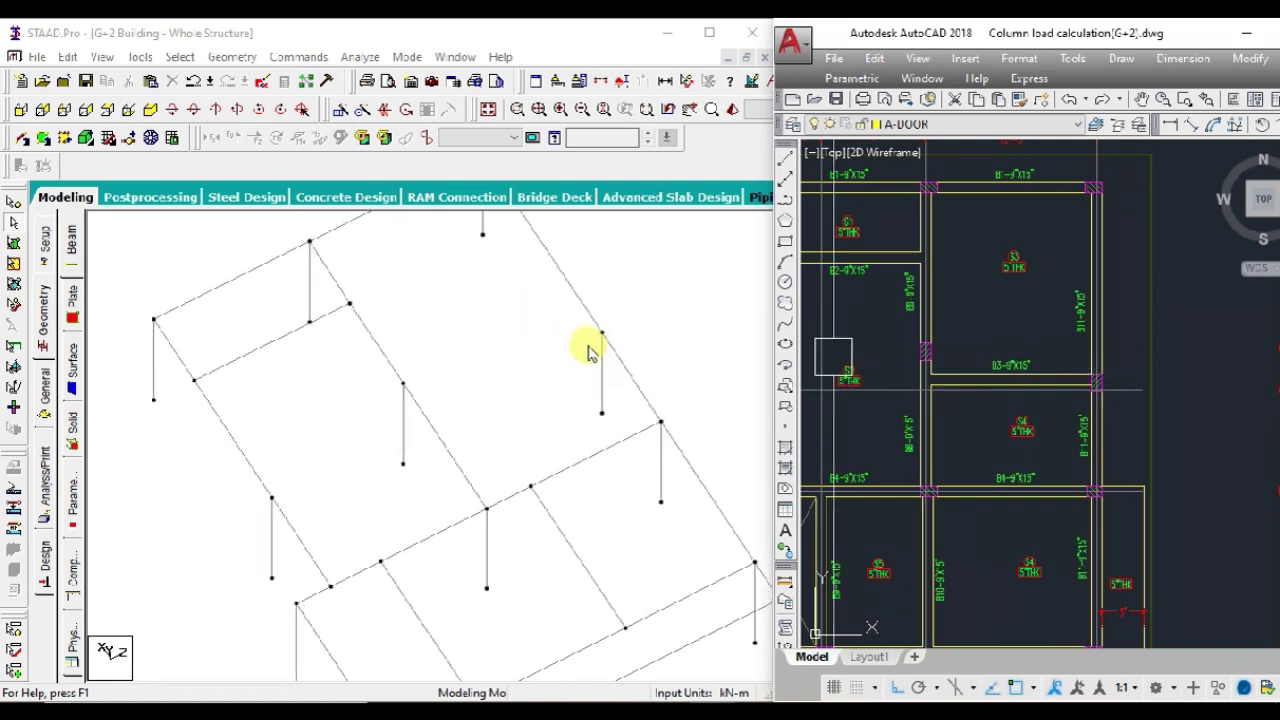
{"action": "scroll", "coordinate": [588, 352], "scroll_direction": "up", "scroll_amount": 1}
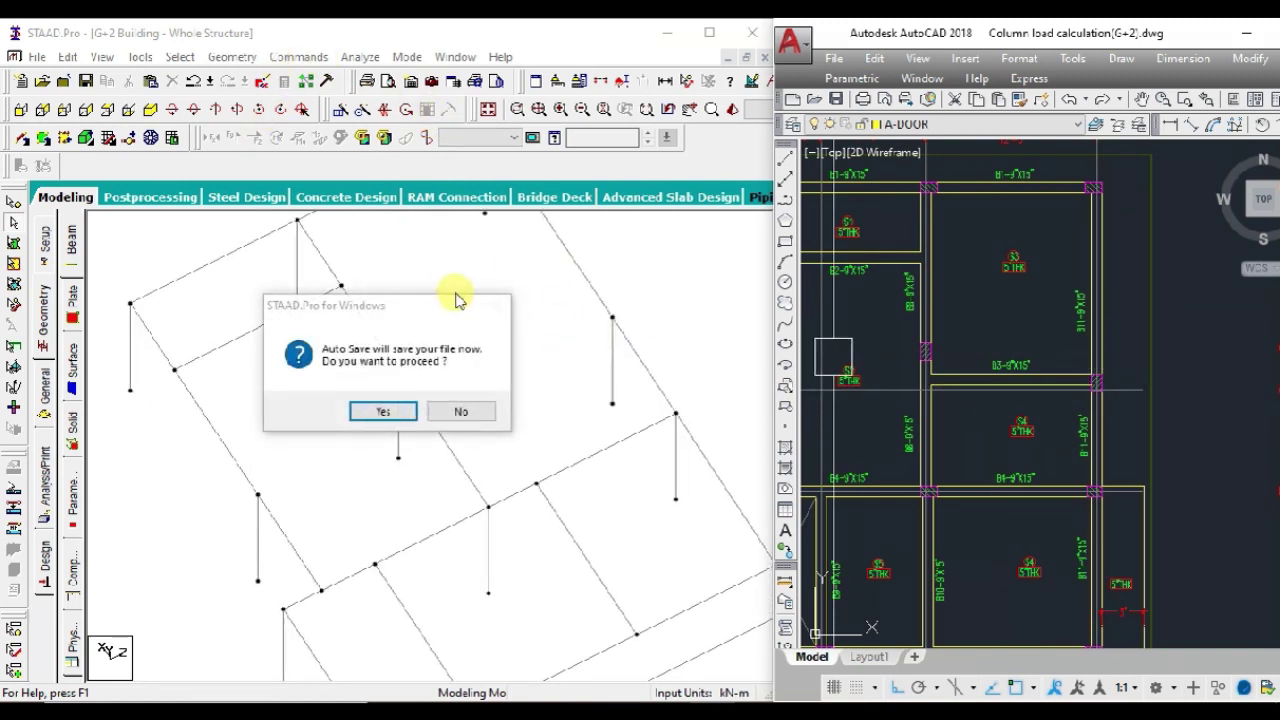
{"action": "left_click", "coordinate": [368, 411]}
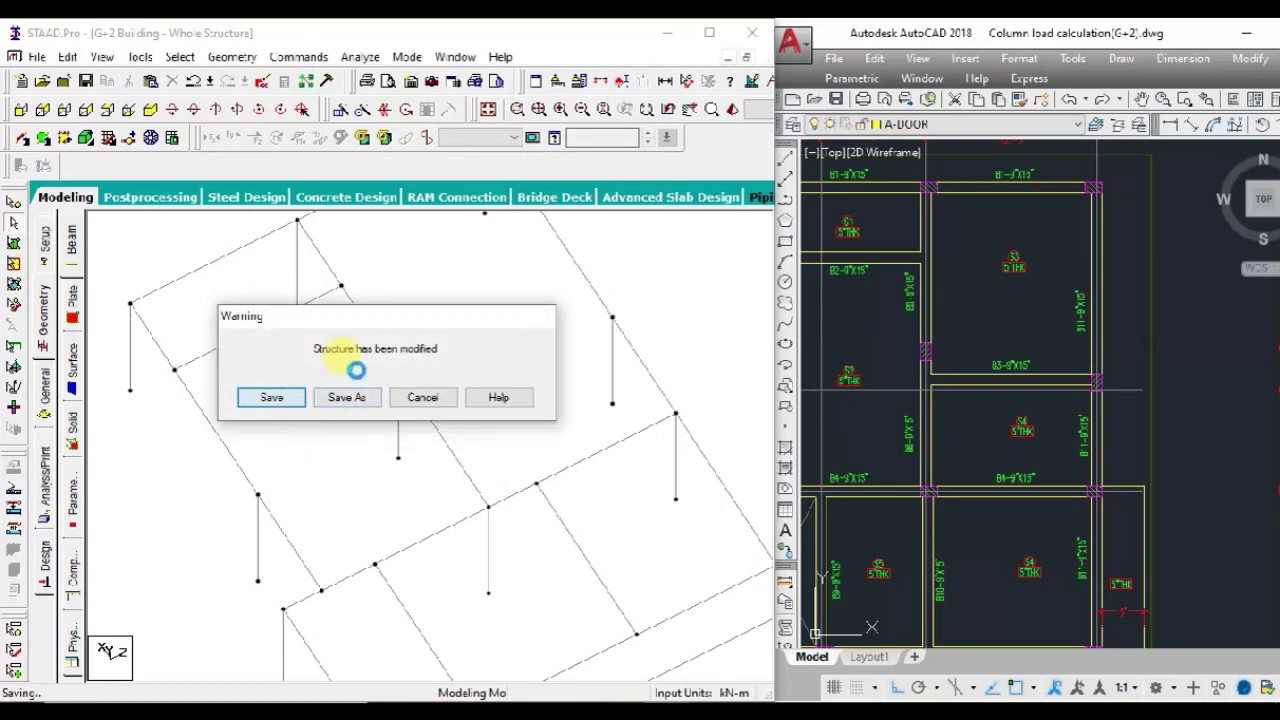
{"action": "left_click", "coordinate": [232, 57]}
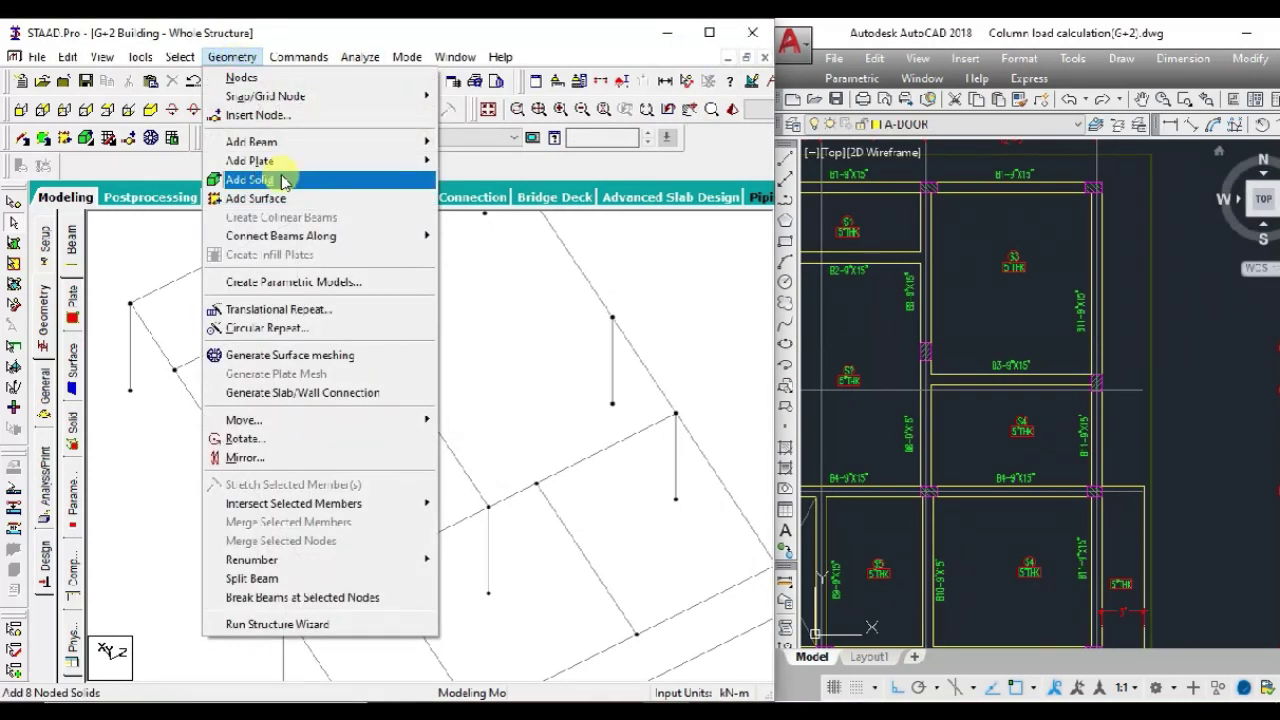
{"action": "mouse_move", "coordinate": [252, 142]}
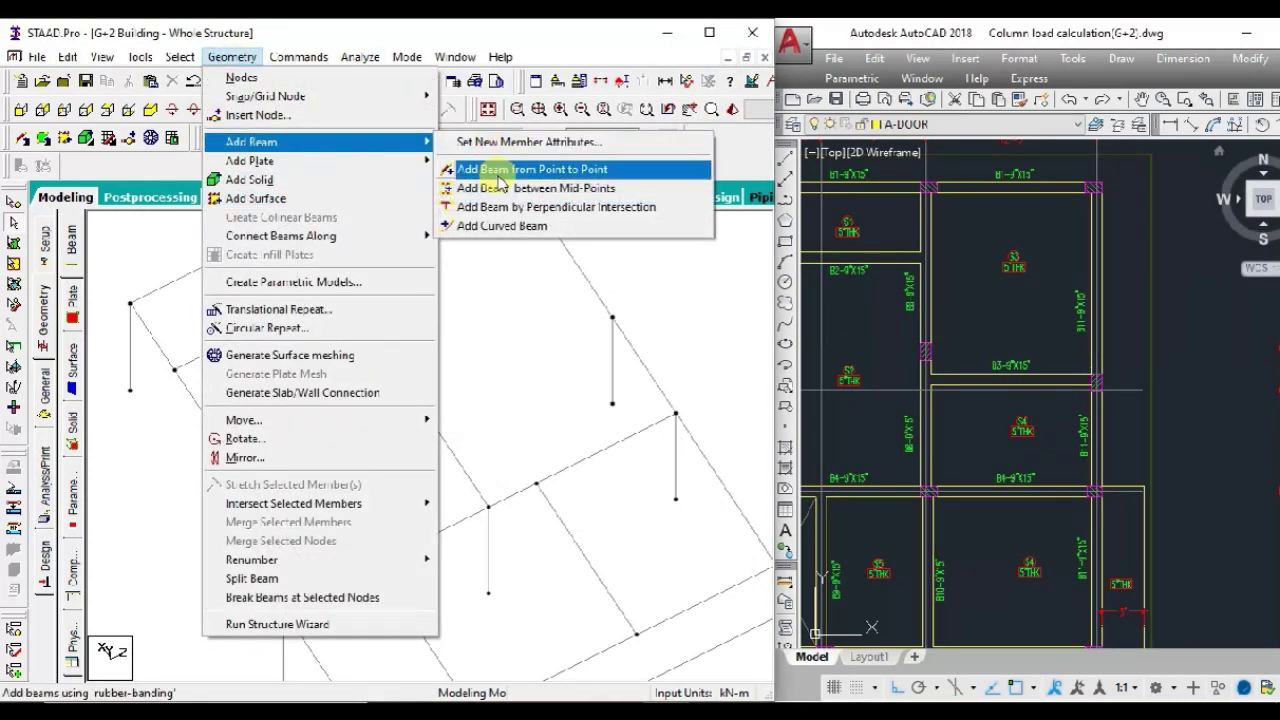
- Add a beam from the column node perpendicular onto the opposite beam
{"action": "left_click", "coordinate": [497, 210]}
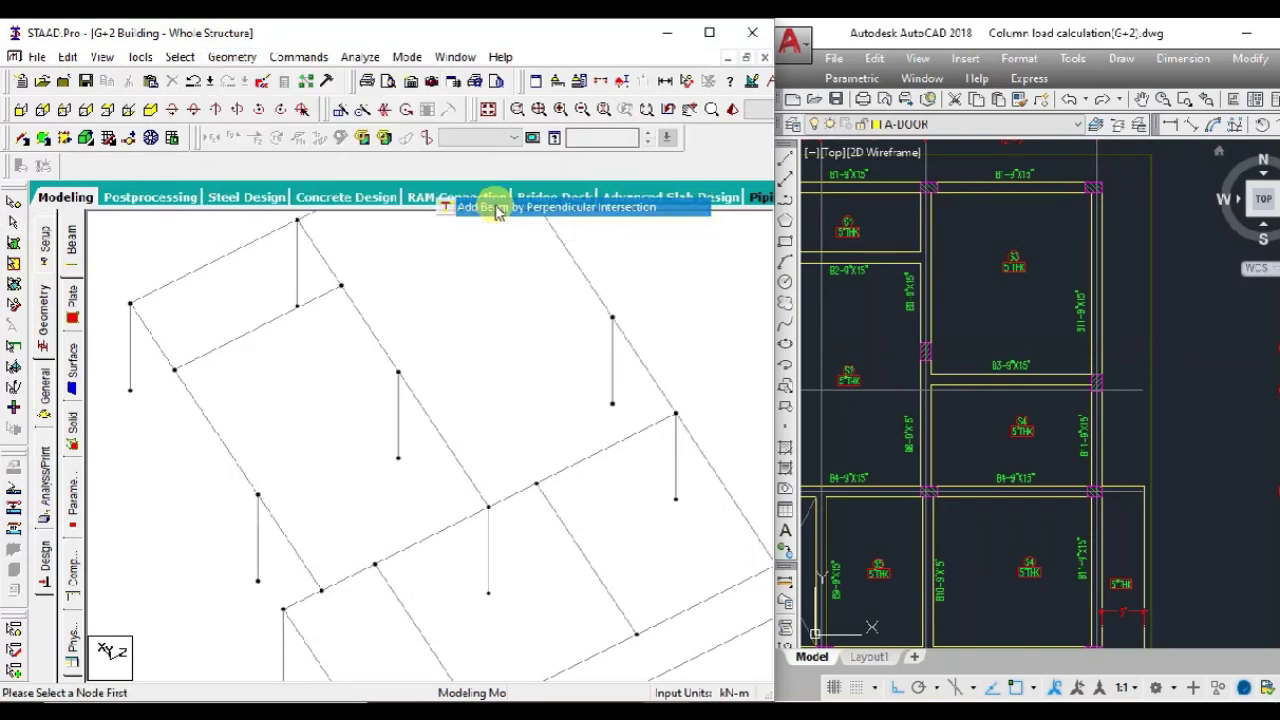
{"action": "left_click", "coordinate": [612, 318]}
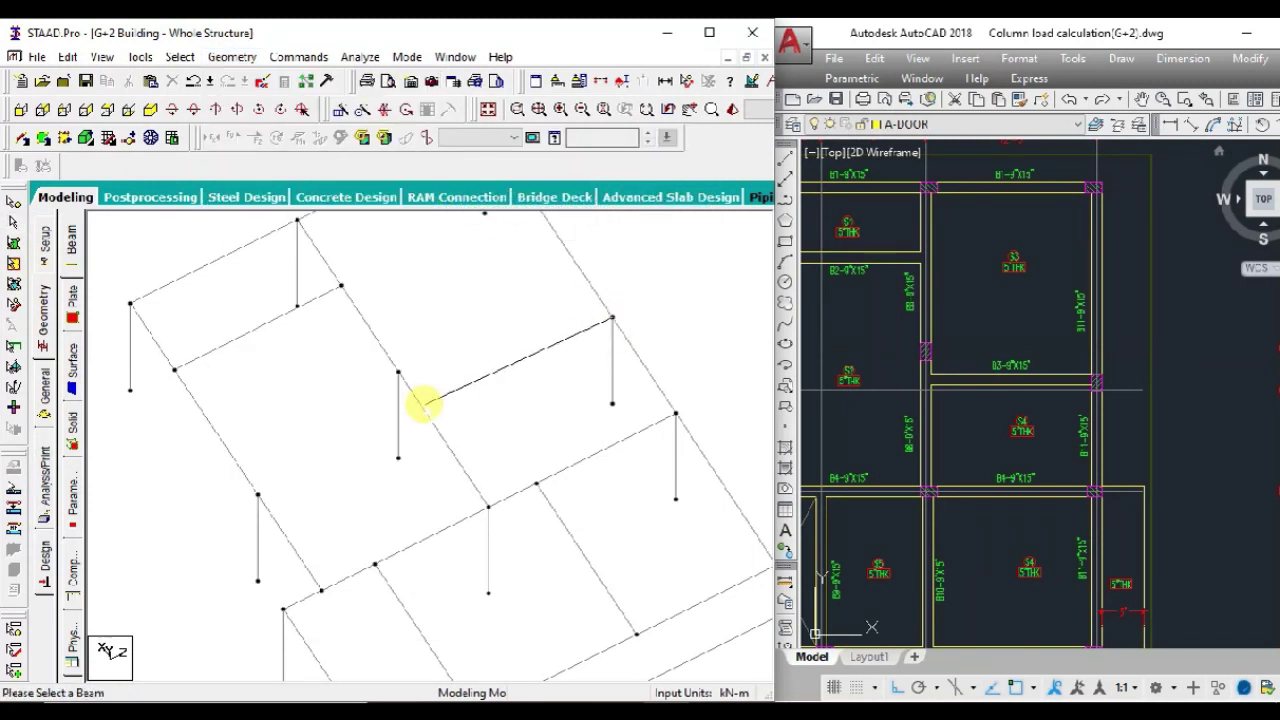
{"action": "left_click", "coordinate": [424, 405]}
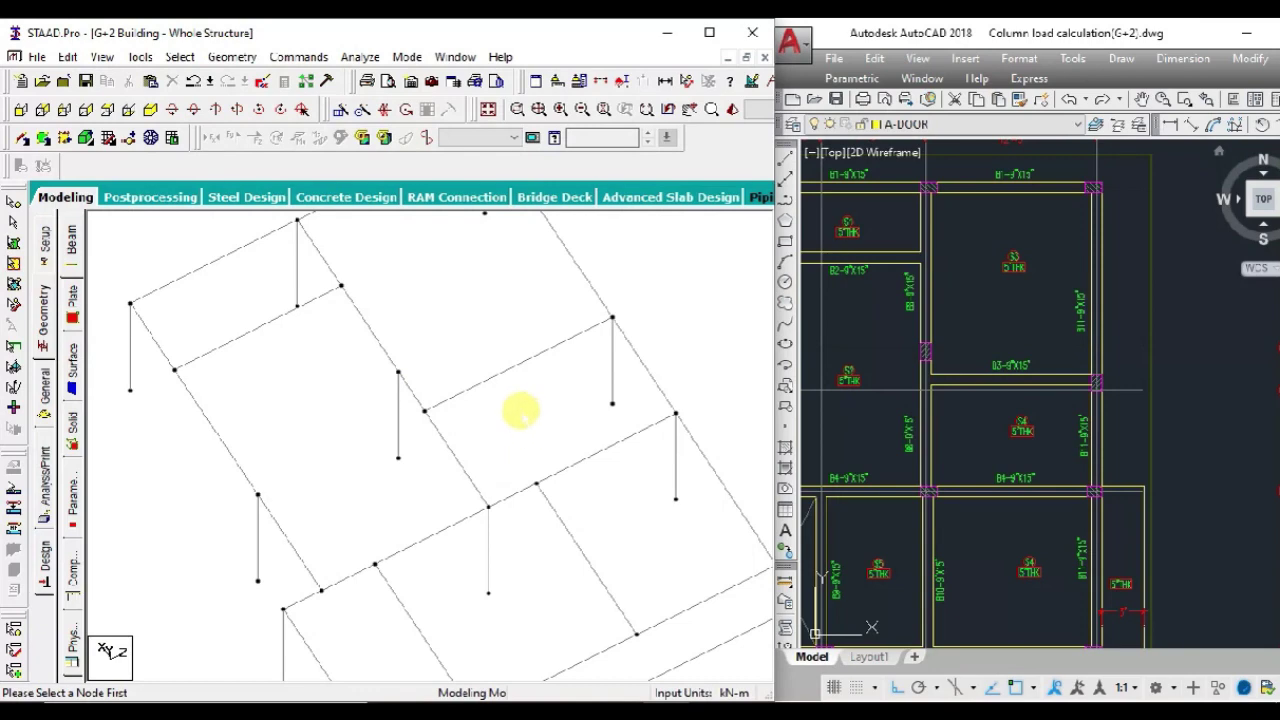
- Check the framing plan and select the unwanted beam 117
{"action": "key", "text": "Right"}
{"action": "key", "text": "Right"}
{"action": "key", "text": "Right"}
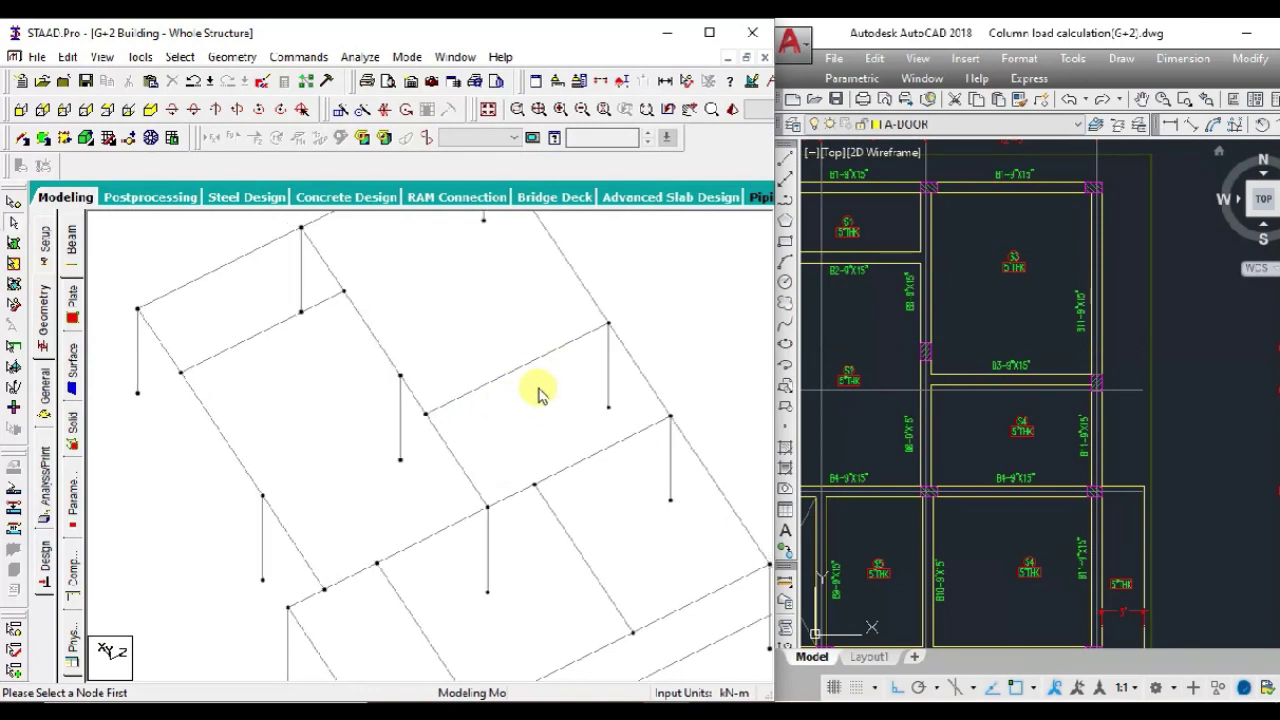
{"action": "left_click", "coordinate": [945, 337]}
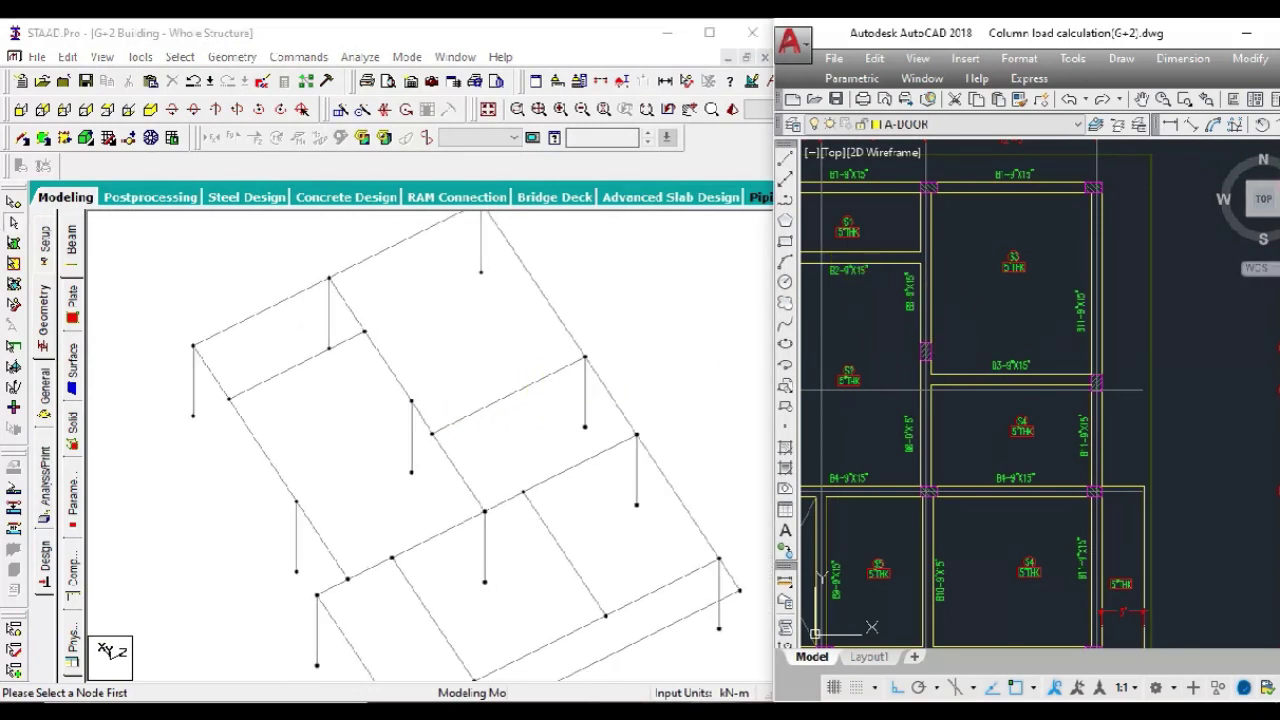
{"action": "middle_click_drag", "start_coordinate": [985, 315], "coordinate": [1086, 293]}
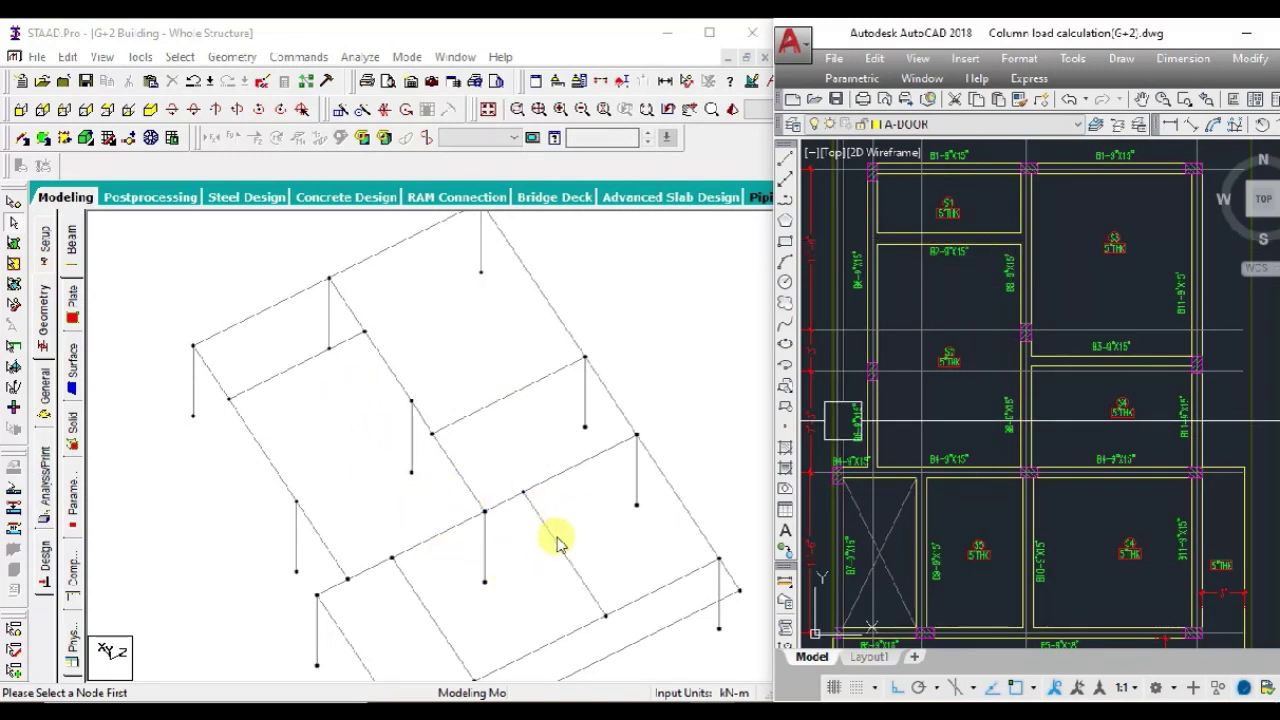
{"action": "mouse_move", "coordinate": [535, 598]}
{"action": "middle_mouse_down"}
{"action": "mouse_move", "coordinate": [500, 437]}
{"action": "mouse_move", "coordinate": [471, 491]}
{"action": "middle_mouse_up"}
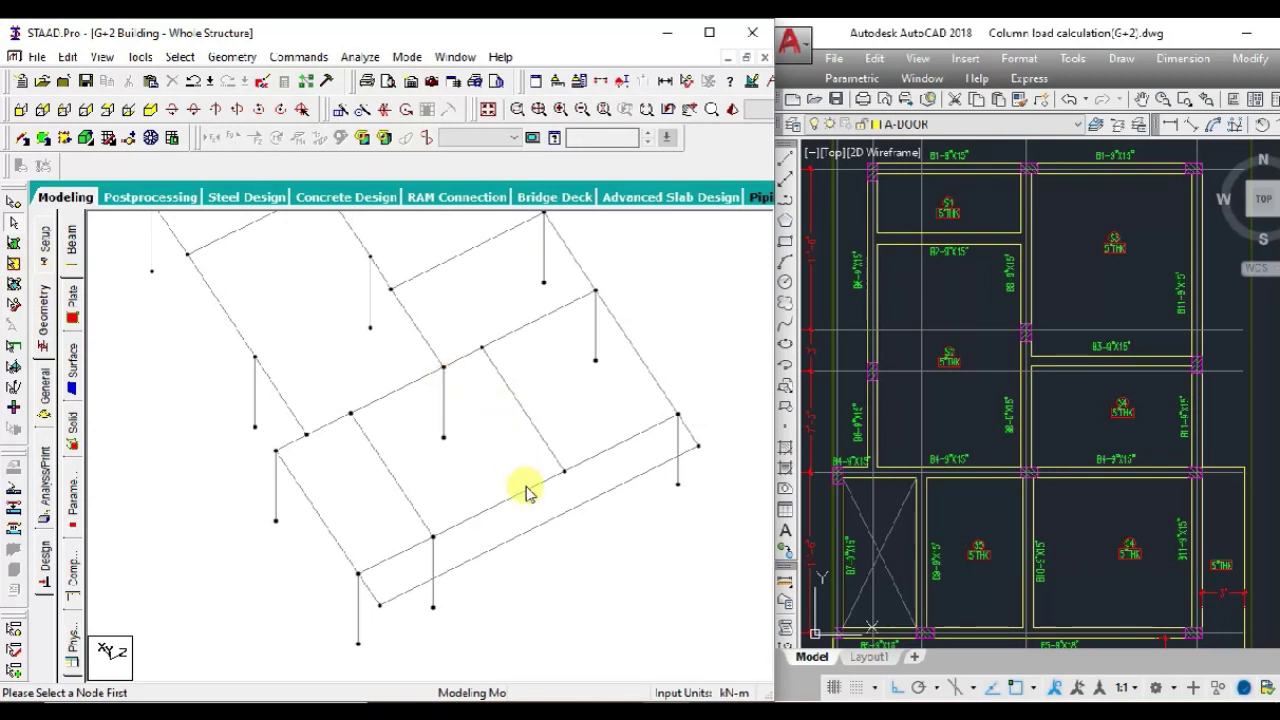
{"action": "left_click", "coordinate": [538, 432]}
- Delete beam 117 and add a cross beam meeting the lower edge beam
{"action": "key", "text": "Delete"}
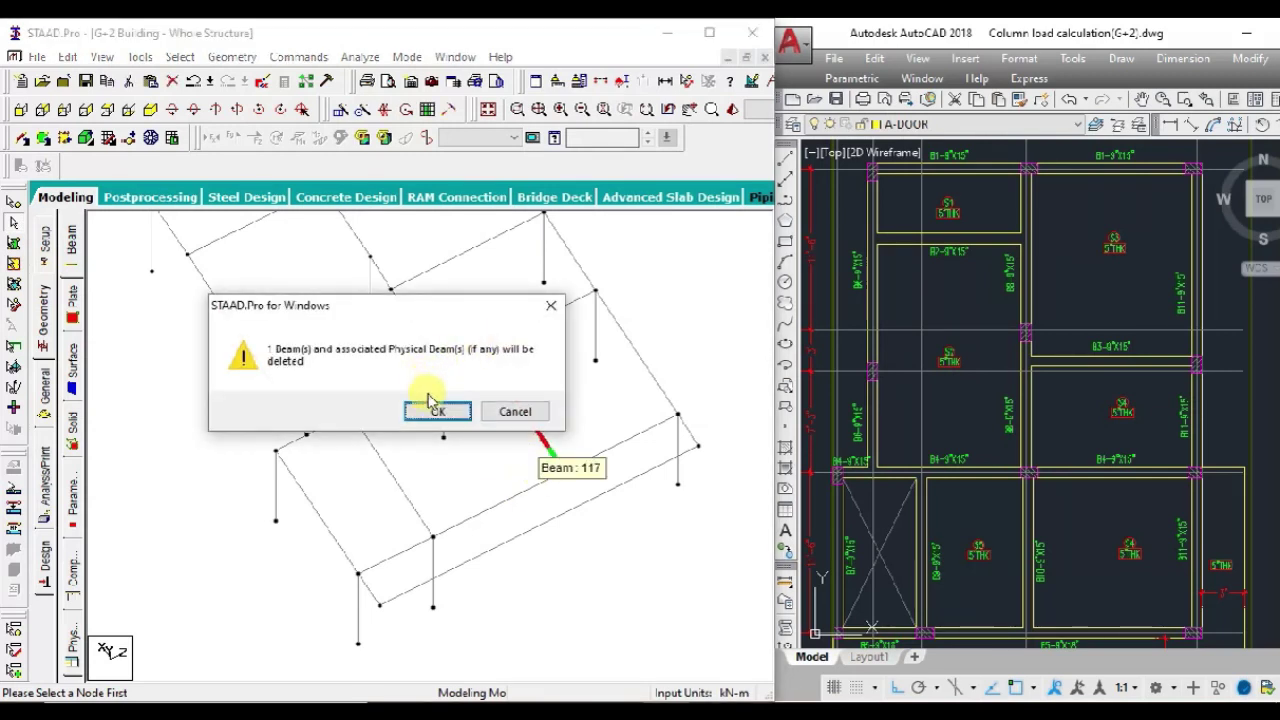
{"action": "left_click", "coordinate": [428, 406]}
{"action": "left_click", "coordinate": [232, 57]}
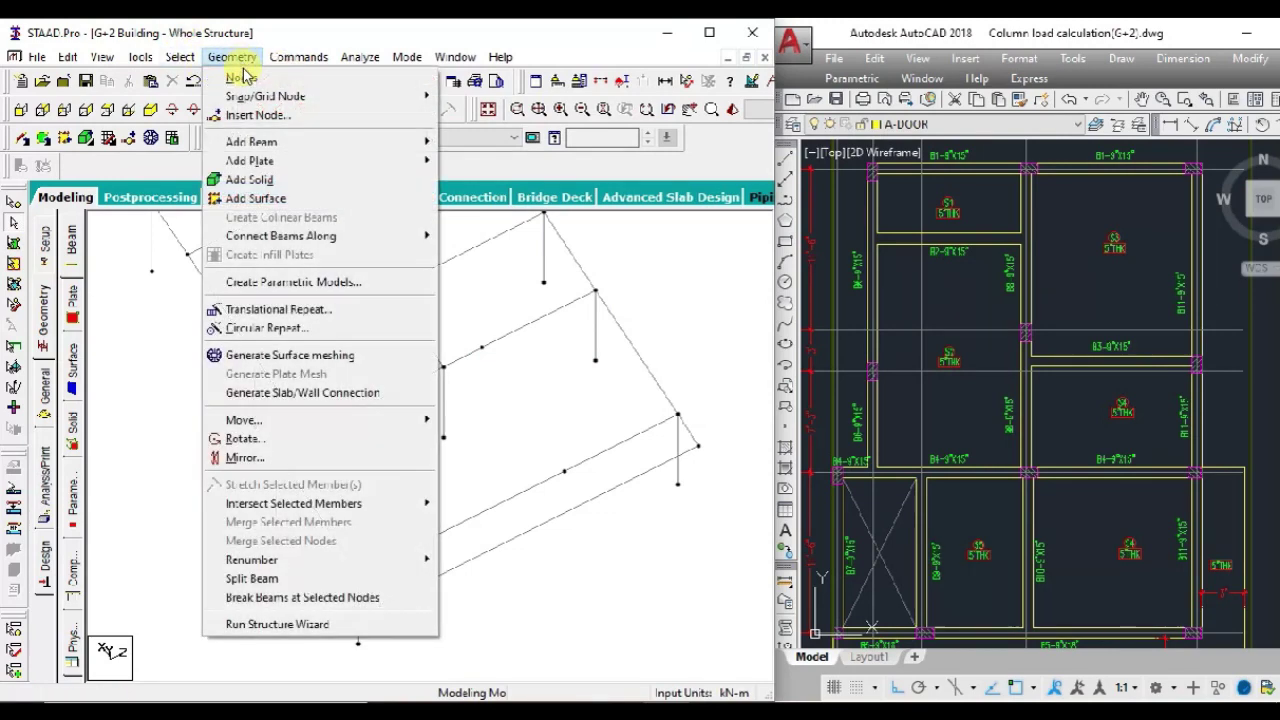
{"action": "mouse_move", "coordinate": [252, 142]}
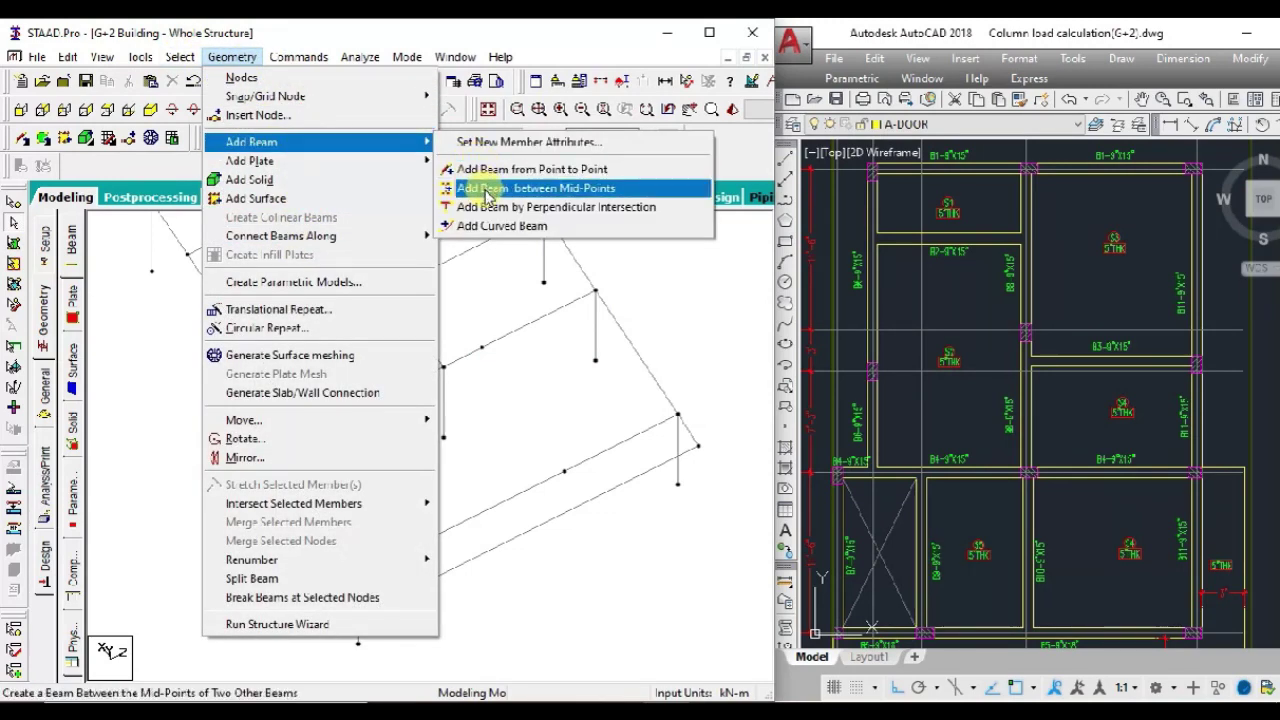
{"action": "left_click", "coordinate": [485, 205]}
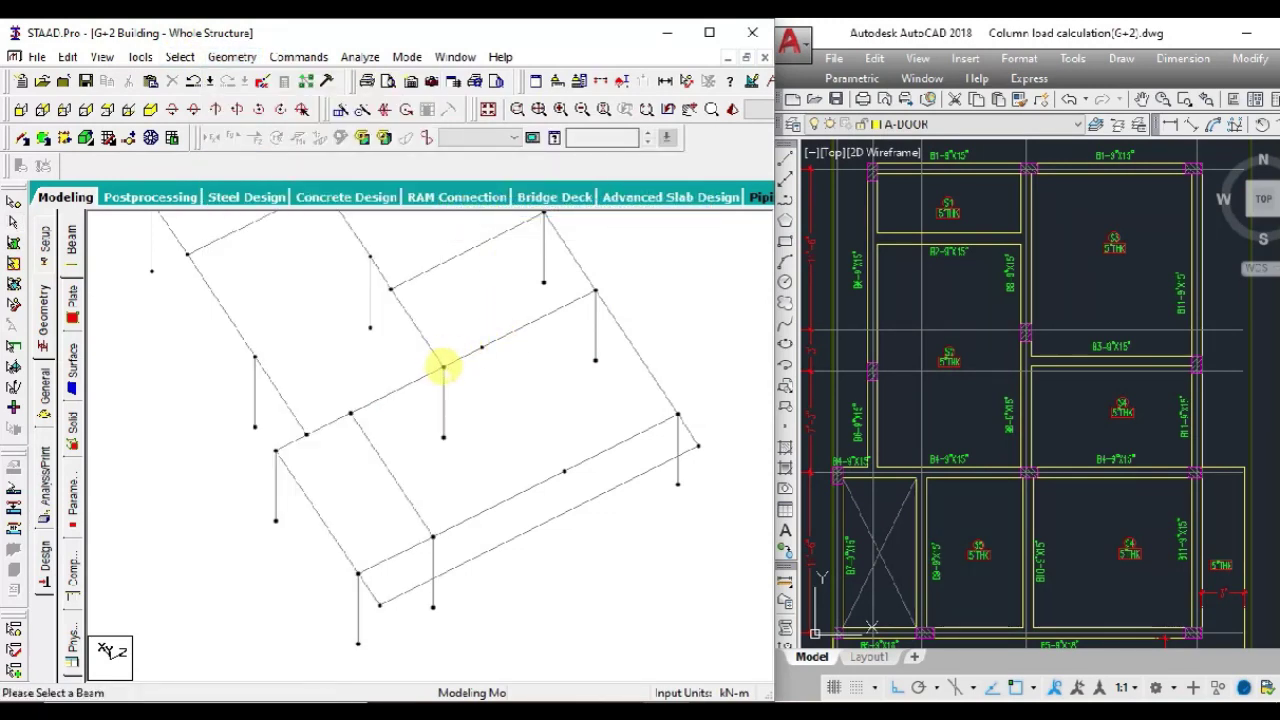
{"action": "left_click", "coordinate": [521, 489]}
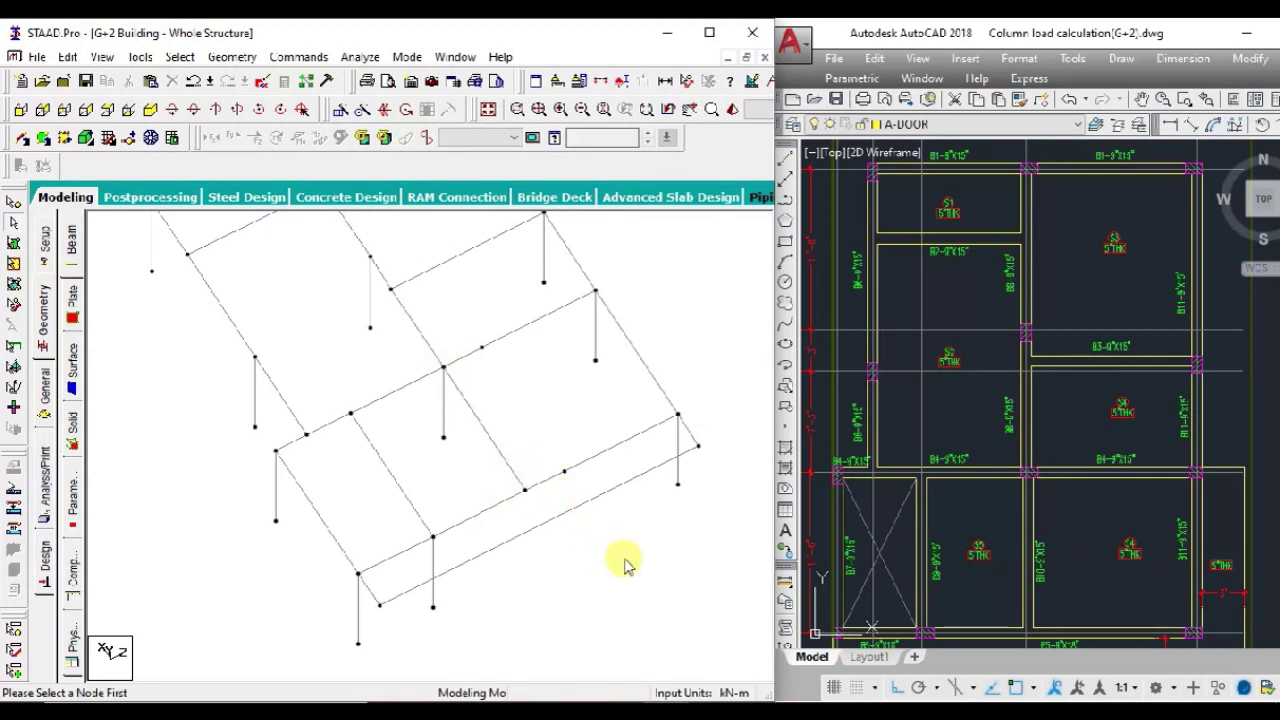
- Merge beams 115 and 126 into one continuous beam 115
{"action": "left_click", "coordinate": [505, 345]}
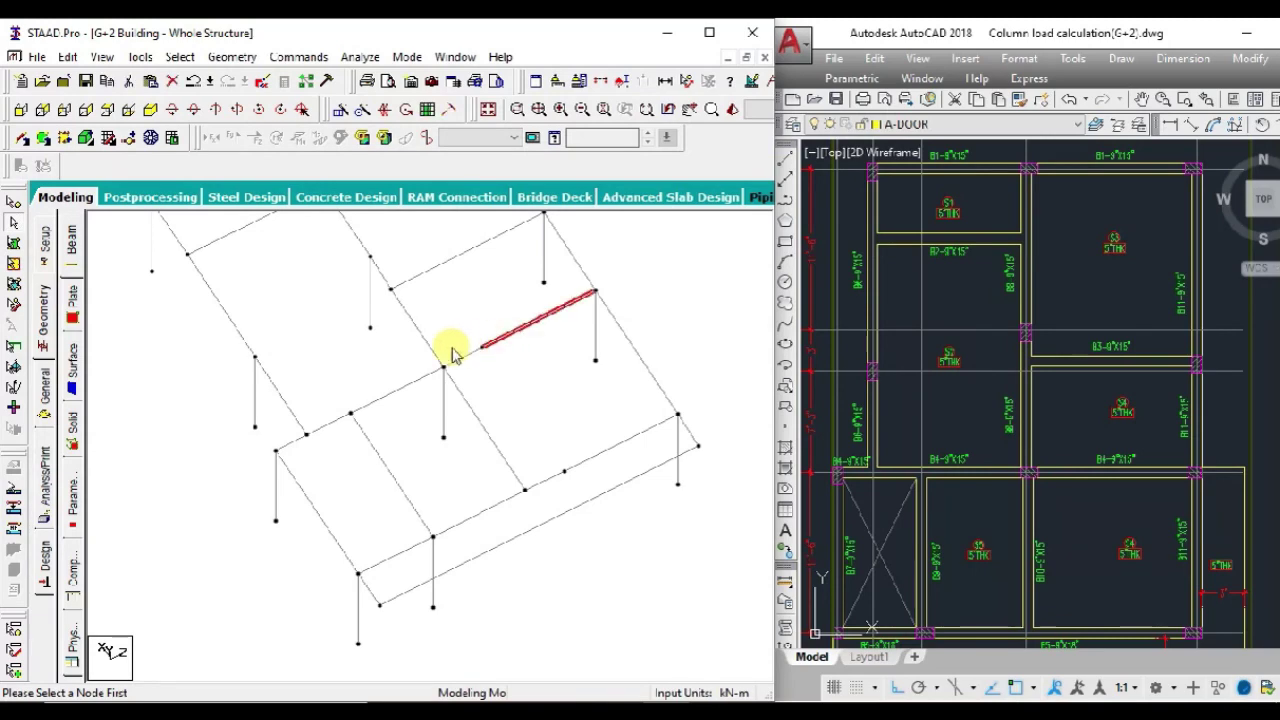
{"action": "left_click", "coordinate": [218, 62]}
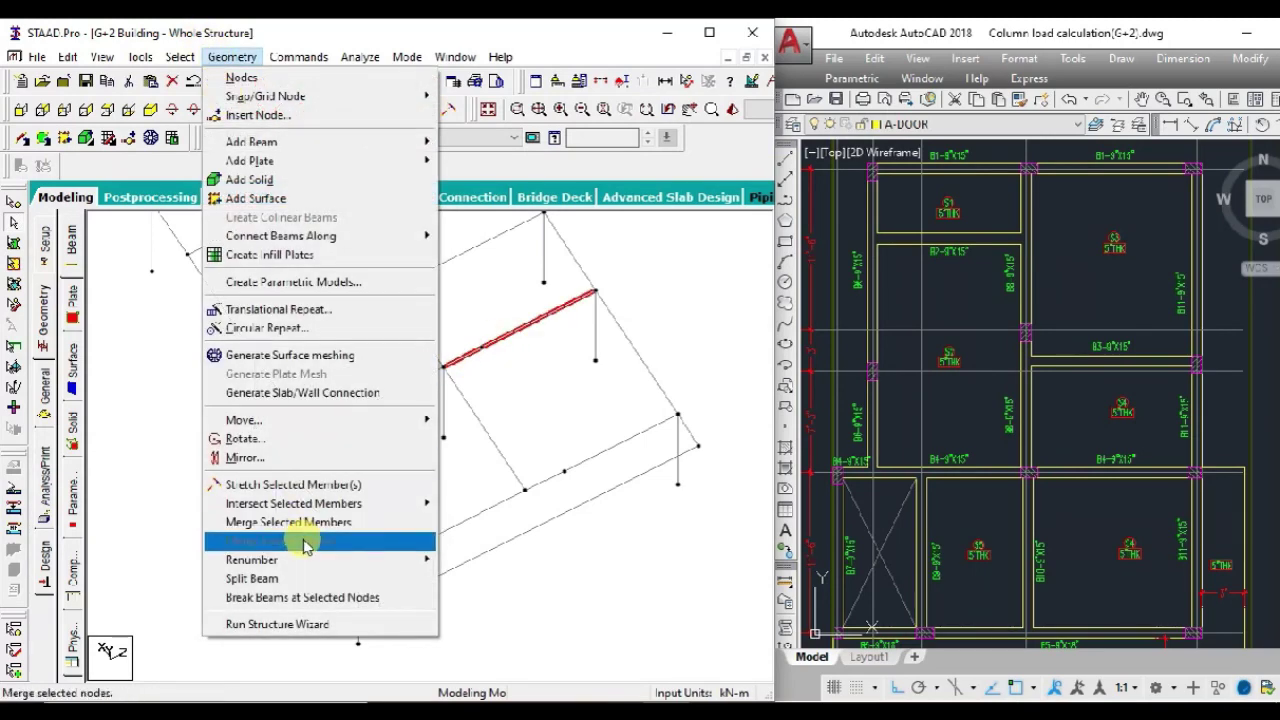
{"action": "left_click", "coordinate": [300, 533]}
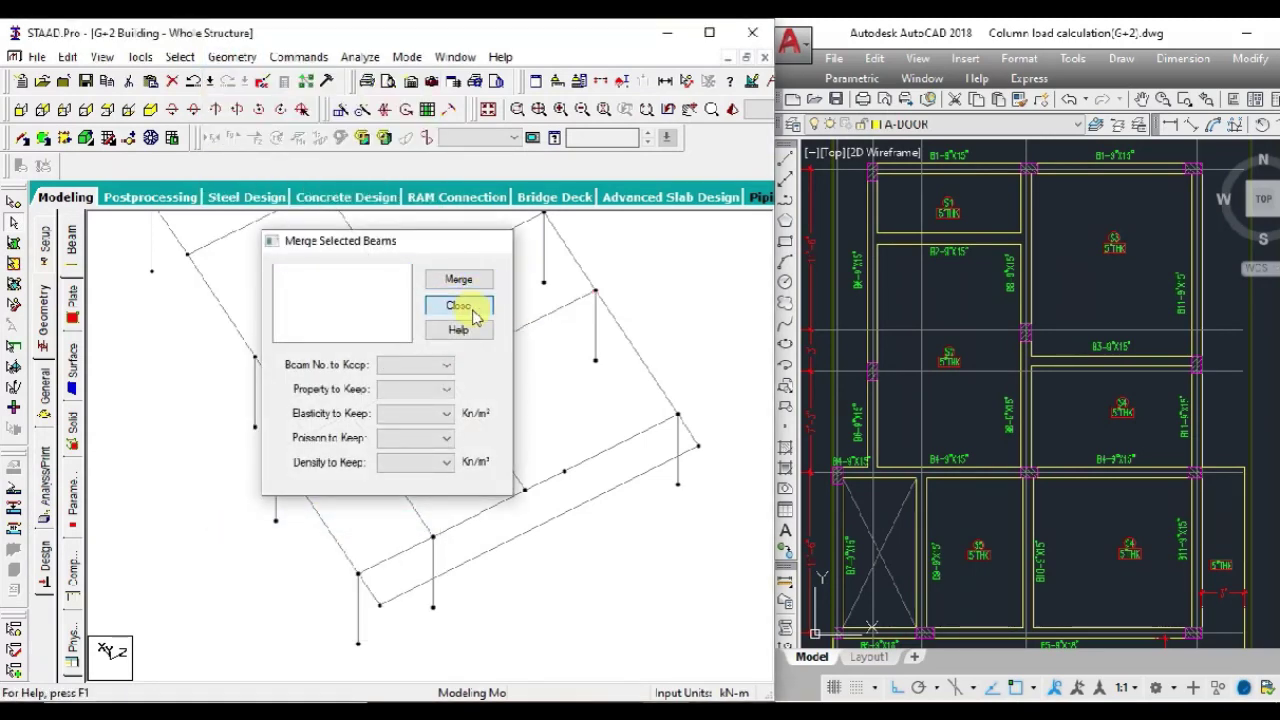
{"action": "left_click", "coordinate": [470, 307]}
{"action": "left_click", "coordinate": [586, 460]}
{"action": "left_click", "coordinate": [232, 57]}
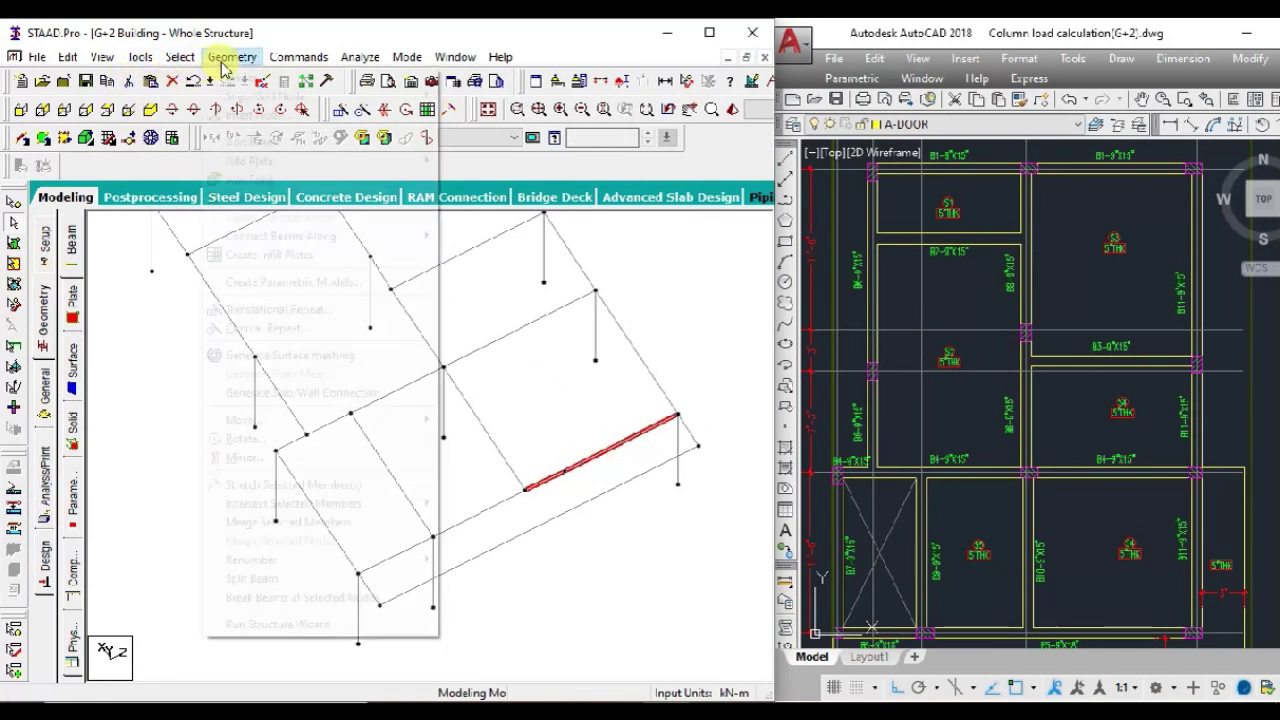
{"action": "left_click", "coordinate": [318, 521]}
{"action": "left_click", "coordinate": [458, 279]}
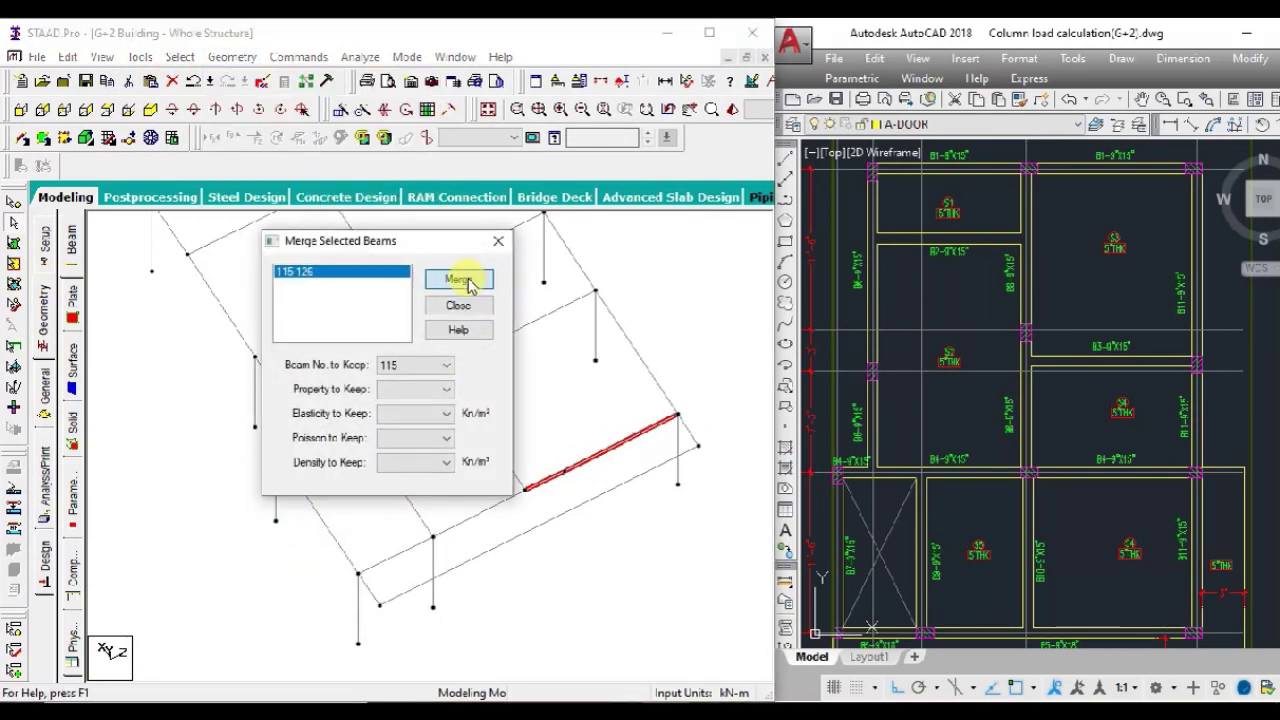
{"action": "left_click", "coordinate": [457, 305]}
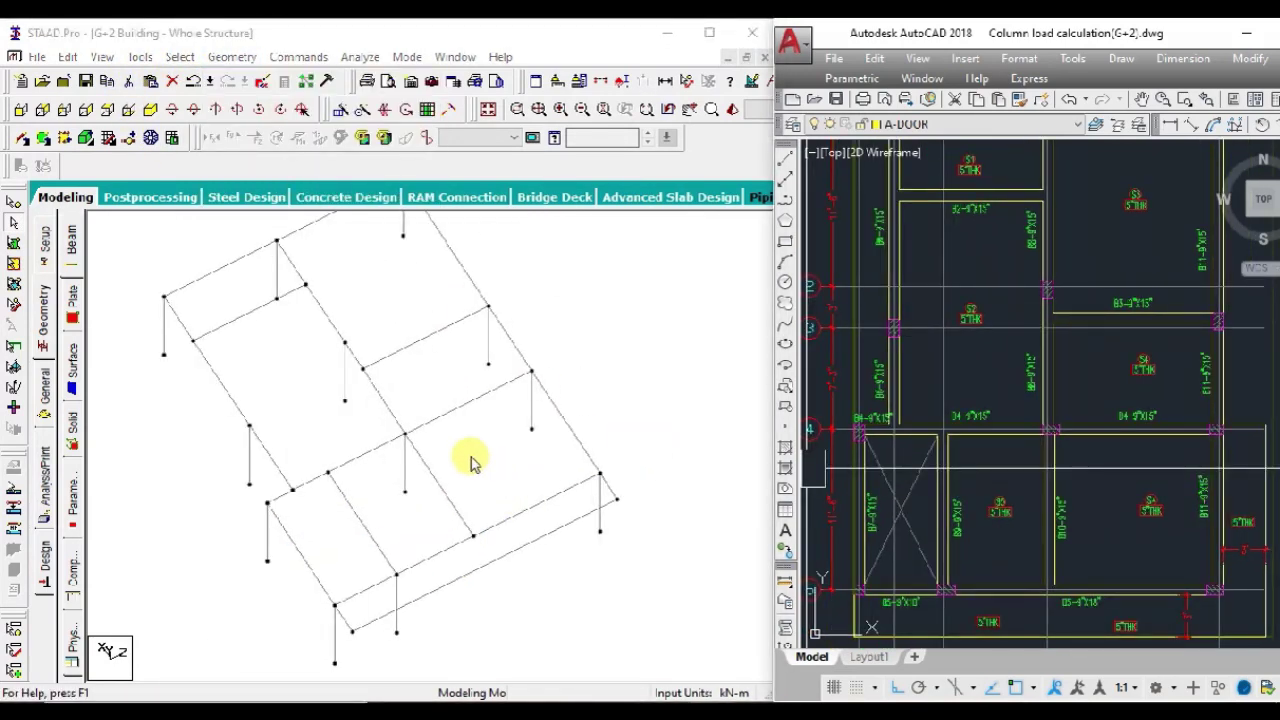
{"action": "middle_click_drag", "start_coordinate": [1099, 528], "coordinate": [1083, 450]}
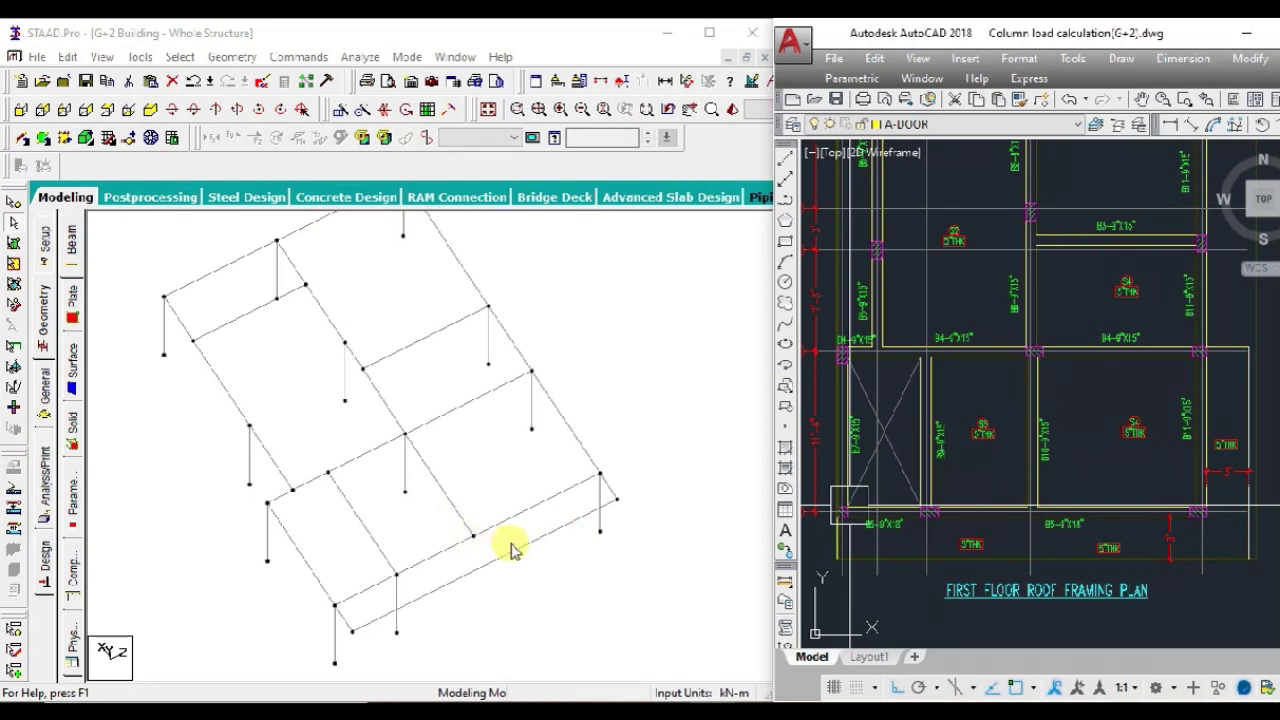
{"action": "left_click", "coordinate": [572, 580]}
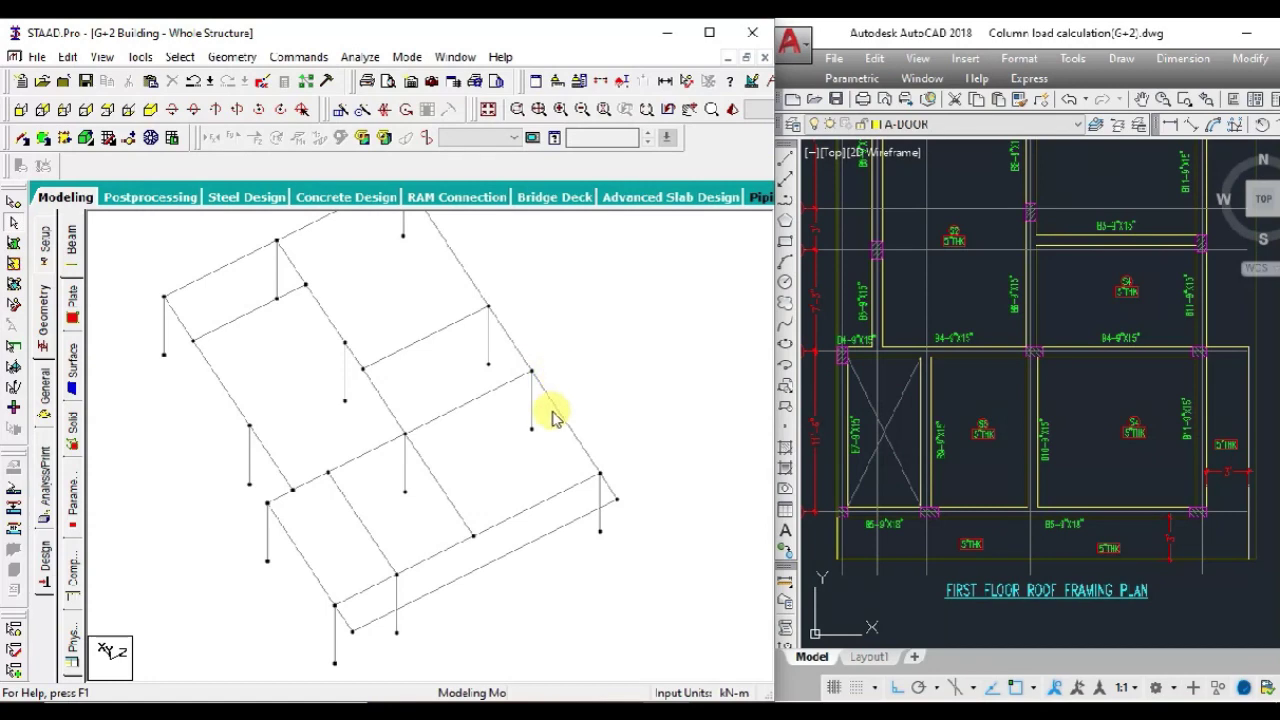
- Paste a copy of the right-hand edge beam at a small Z offset
{"action": "scroll", "coordinate": [630, 402], "scroll_direction": "up", "scroll_amount": 1}
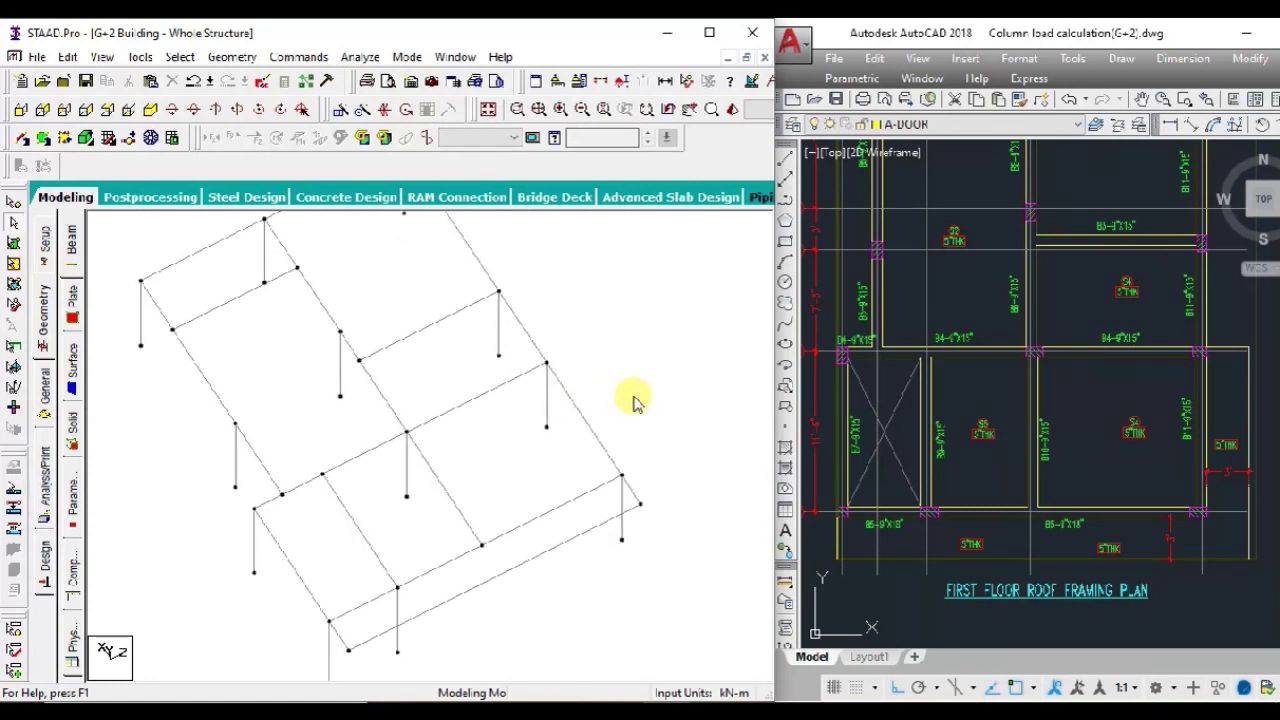
{"action": "scroll", "coordinate": [650, 400], "scroll_direction": "up", "scroll_amount": 1}
{"action": "scroll", "coordinate": [610, 405], "scroll_direction": "up", "scroll_amount": 1}
{"action": "left_click", "coordinate": [532, 423]}
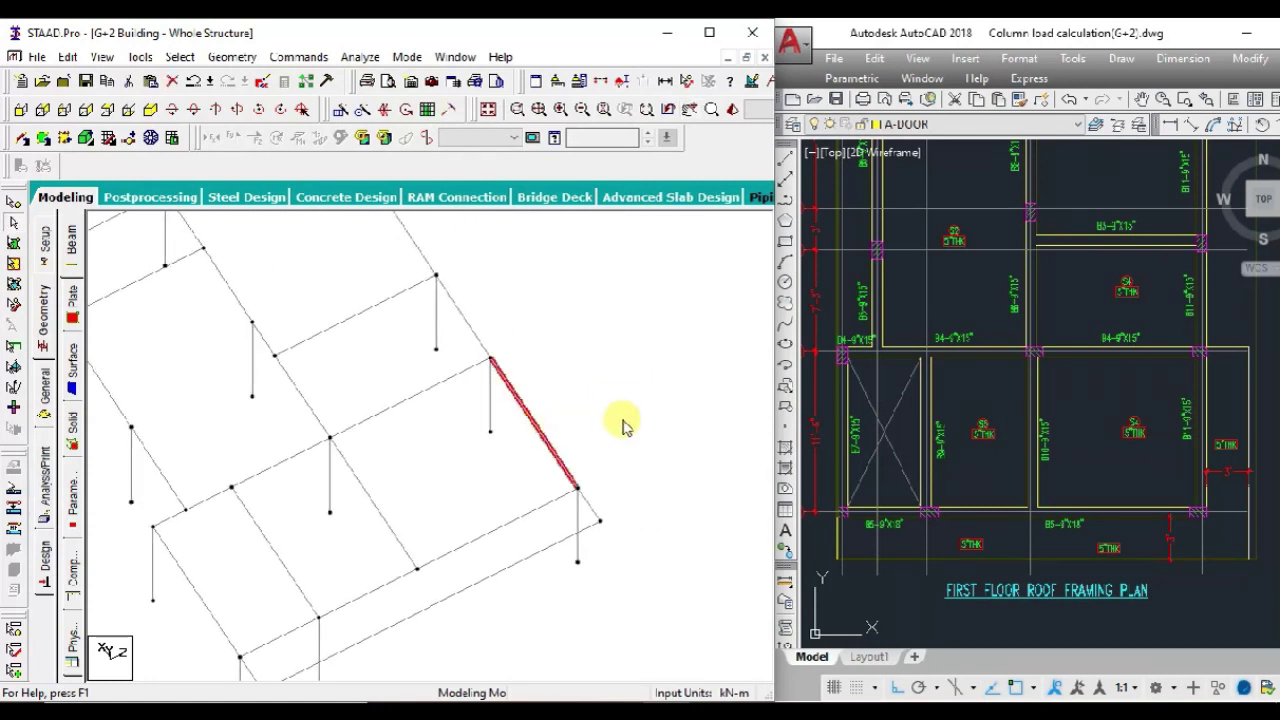
{"action": "key", "text": "ctrl+v"}
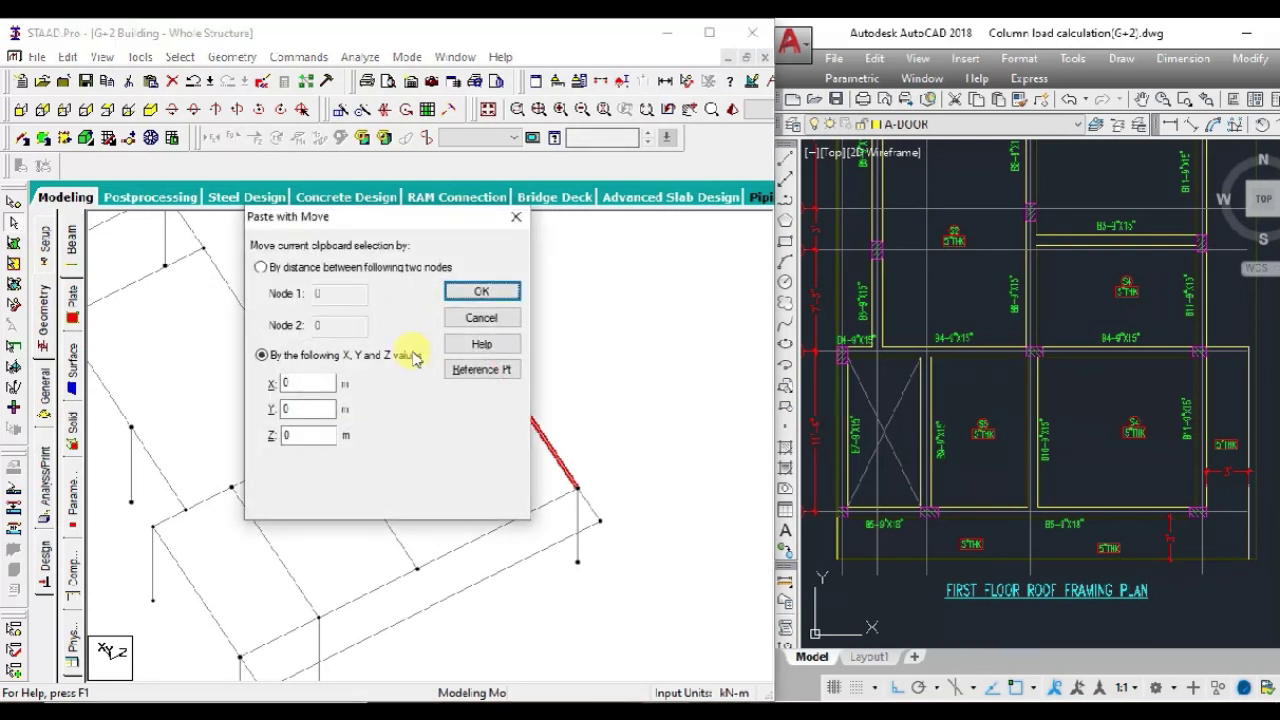
{"action": "left_click", "coordinate": [300, 382]}
{"action": "double_click", "coordinate": [300, 382]}
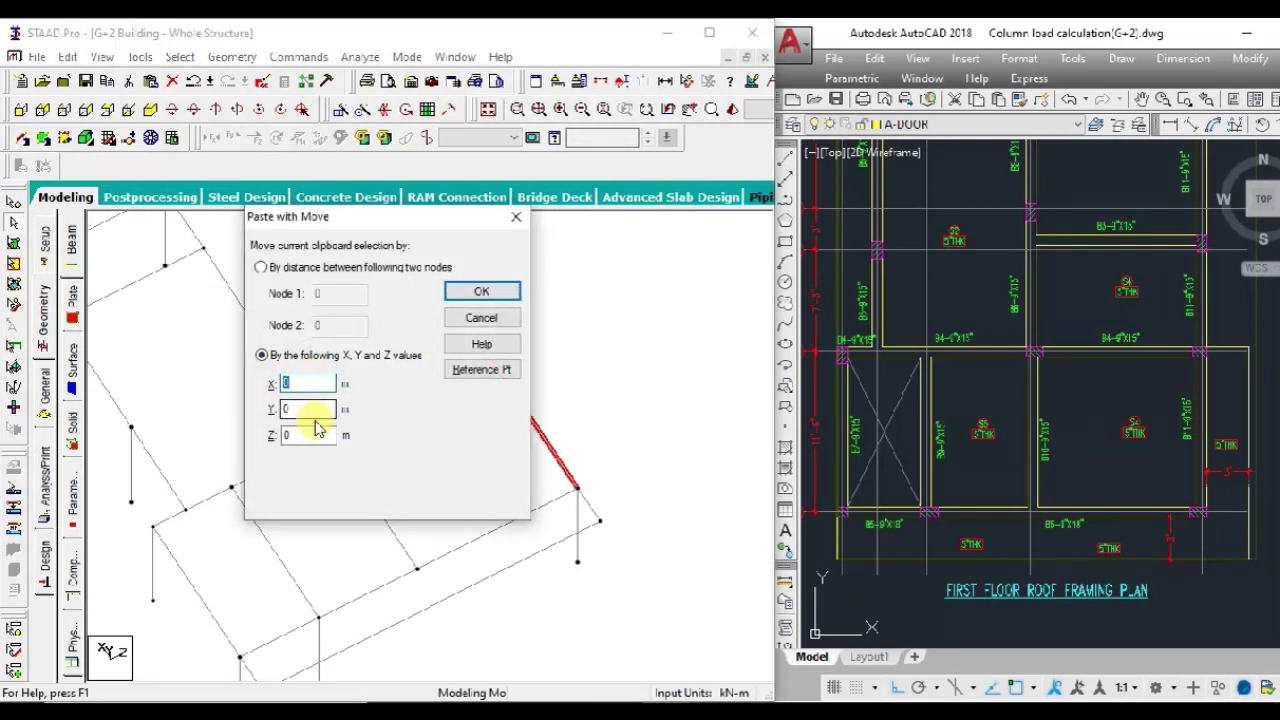
{"action": "double_click", "coordinate": [302, 432]}
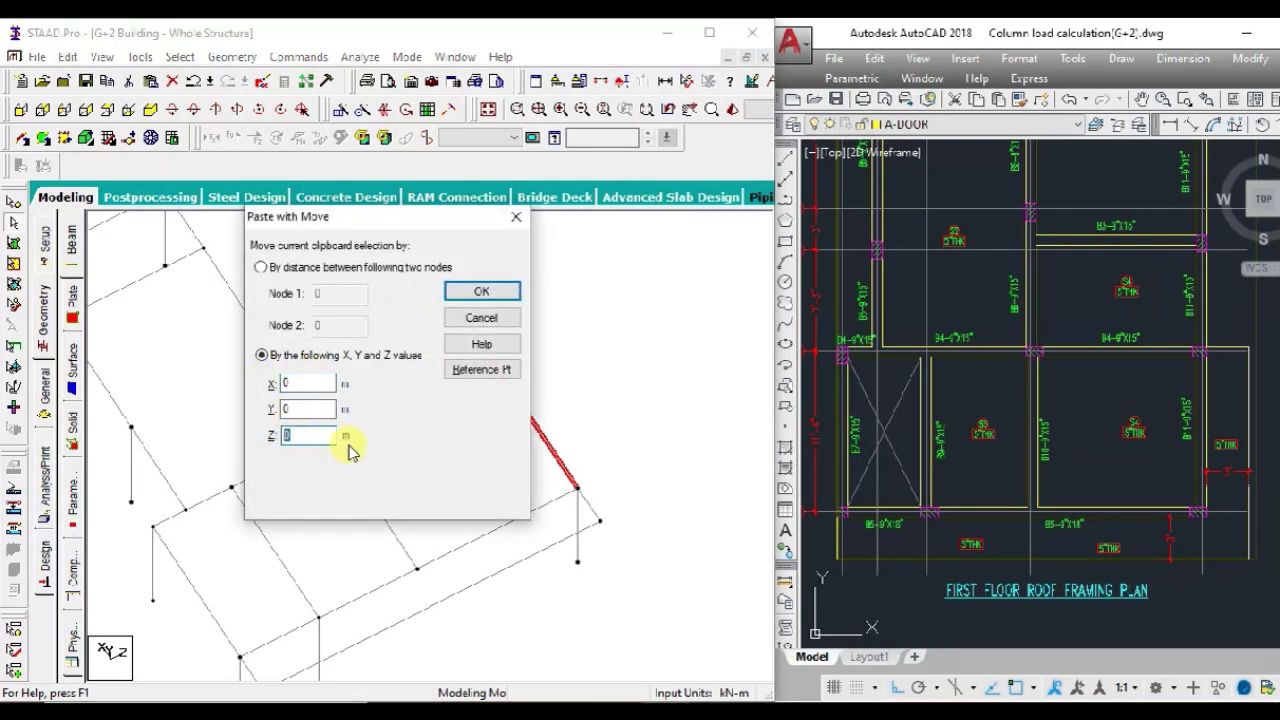
{"action": "type", "text": "0.9"}
{"action": "key", "text": "Return"}
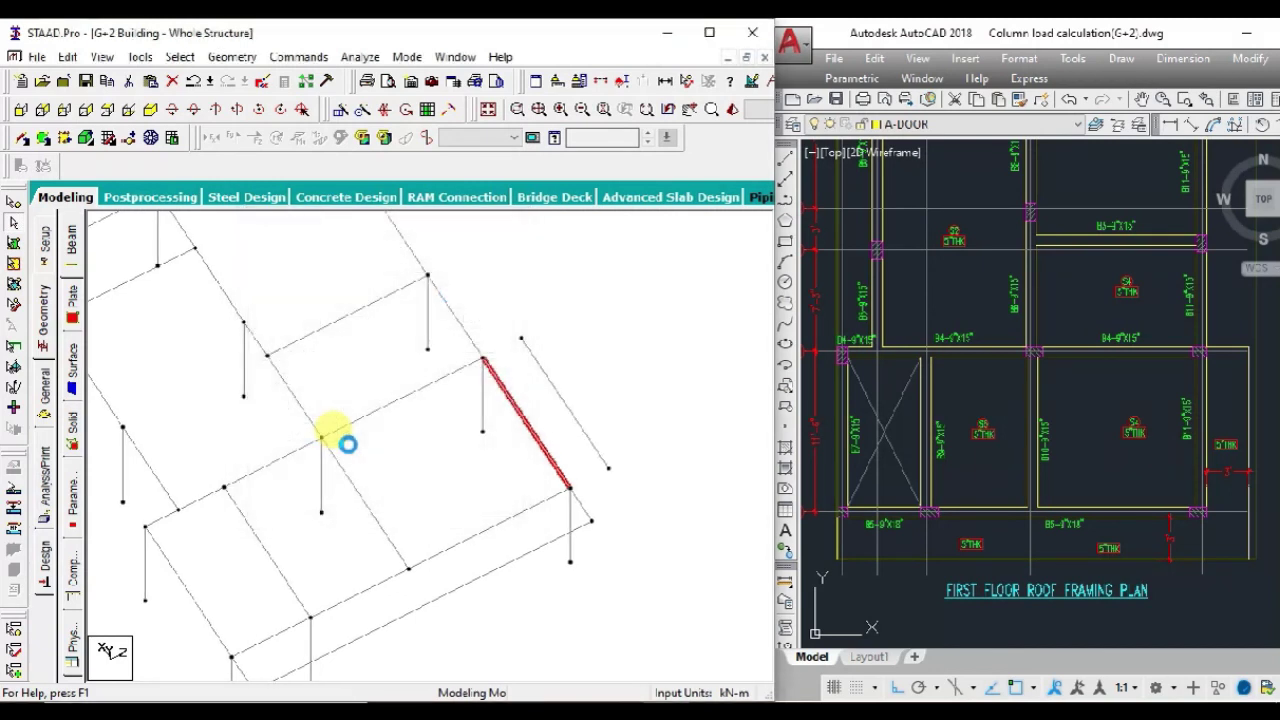
- Add a short beam at the floor's right corner
{"action": "left_click", "coordinate": [612, 346]}
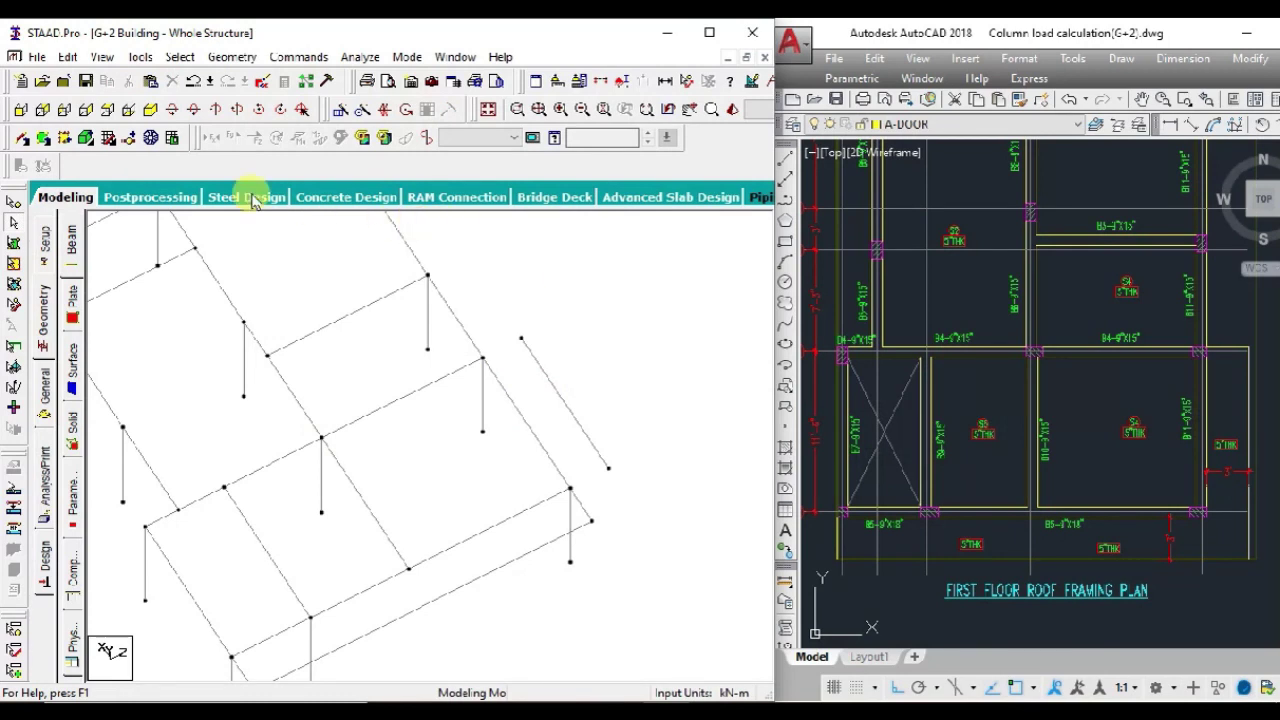
{"action": "left_click", "coordinate": [22, 140]}
{"action": "left_click_drag", "start_coordinate": [482, 358], "coordinate": [521, 340]}
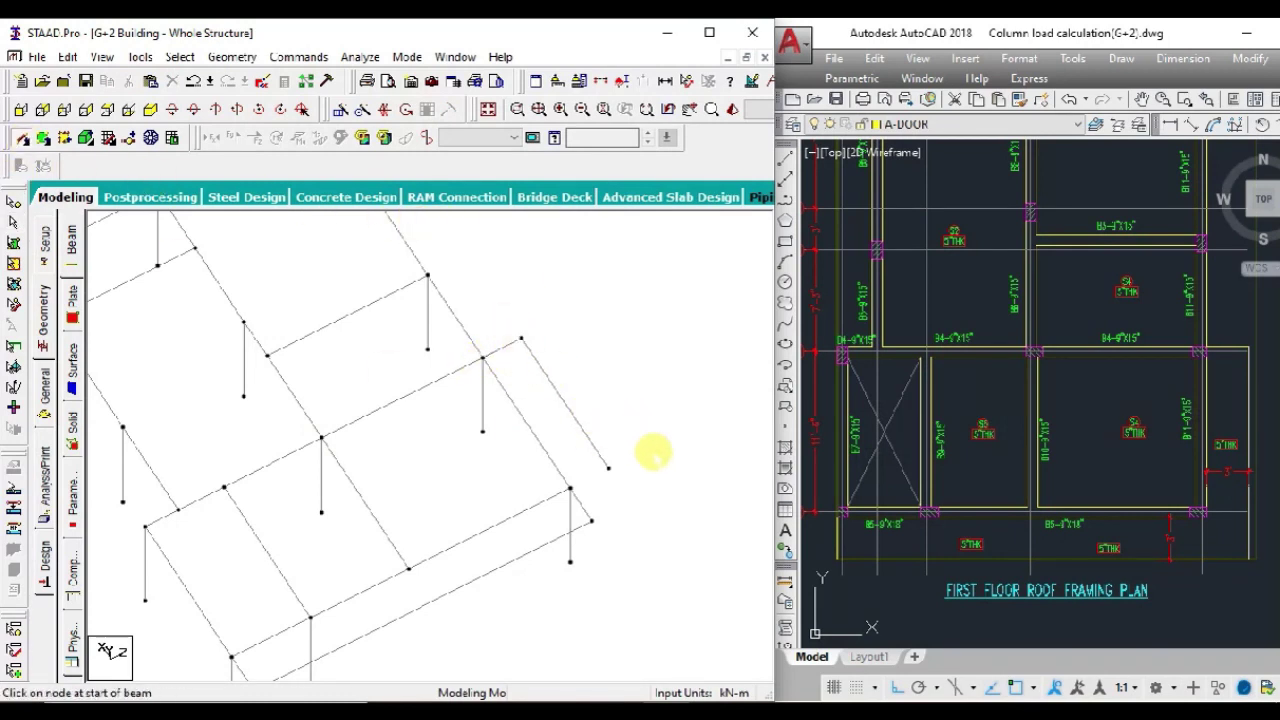
{"action": "left_click_drag", "start_coordinate": [570, 489], "coordinate": [592, 520]}
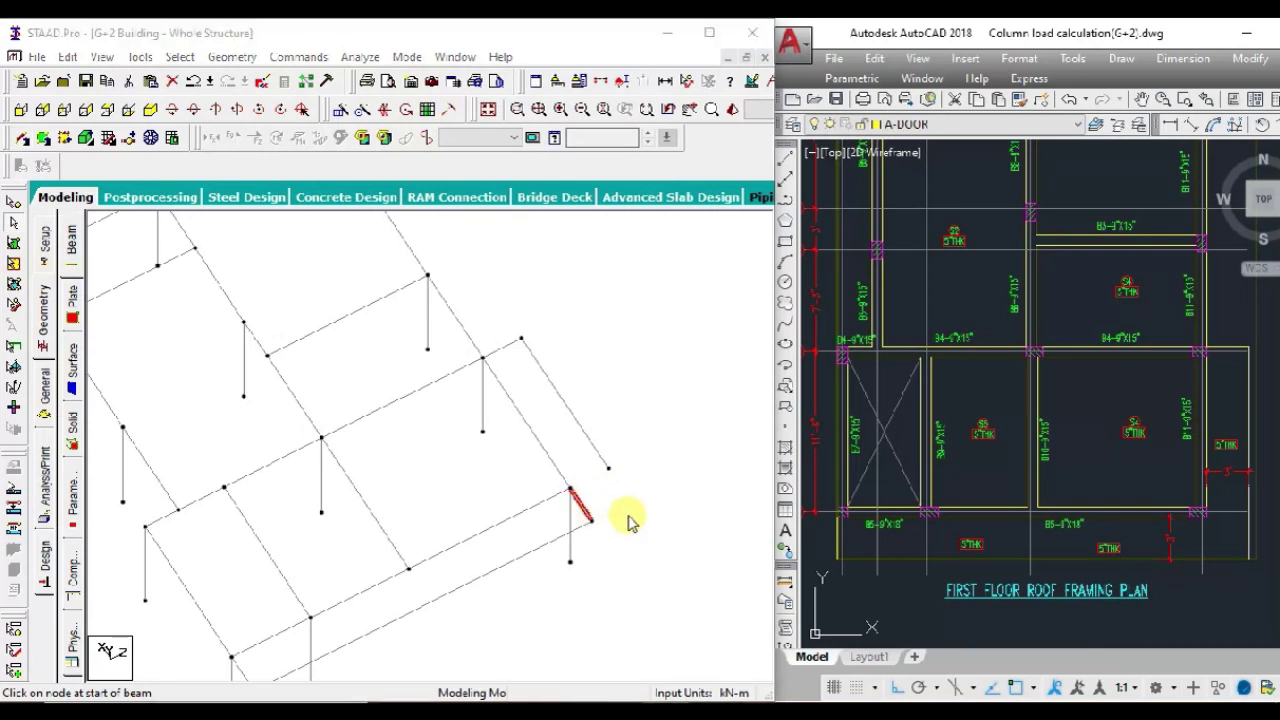
- Paste the copied beams again with a small Z offset
{"action": "key", "text": "ctrl+v"}
{"action": "key", "text": "Tab"}
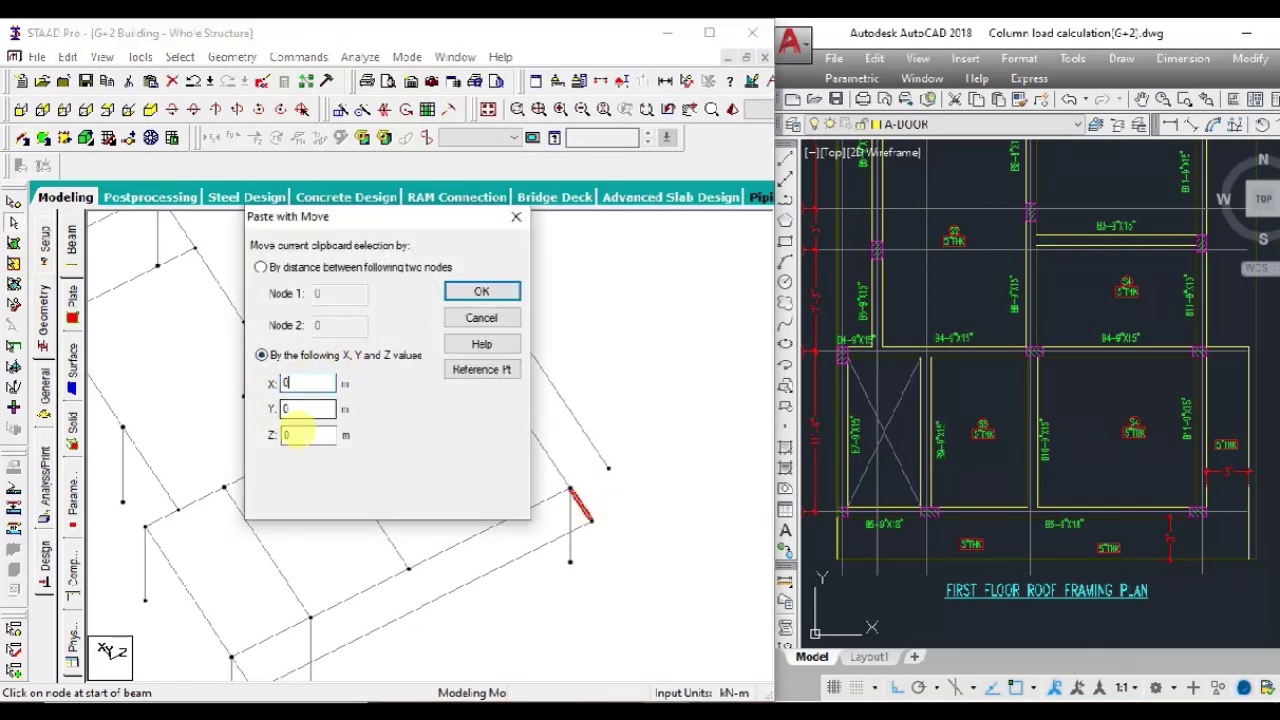
{"action": "key", "text": "Tab"}
{"action": "type", "text": "0."}
{"action": "key", "text": "Return"}
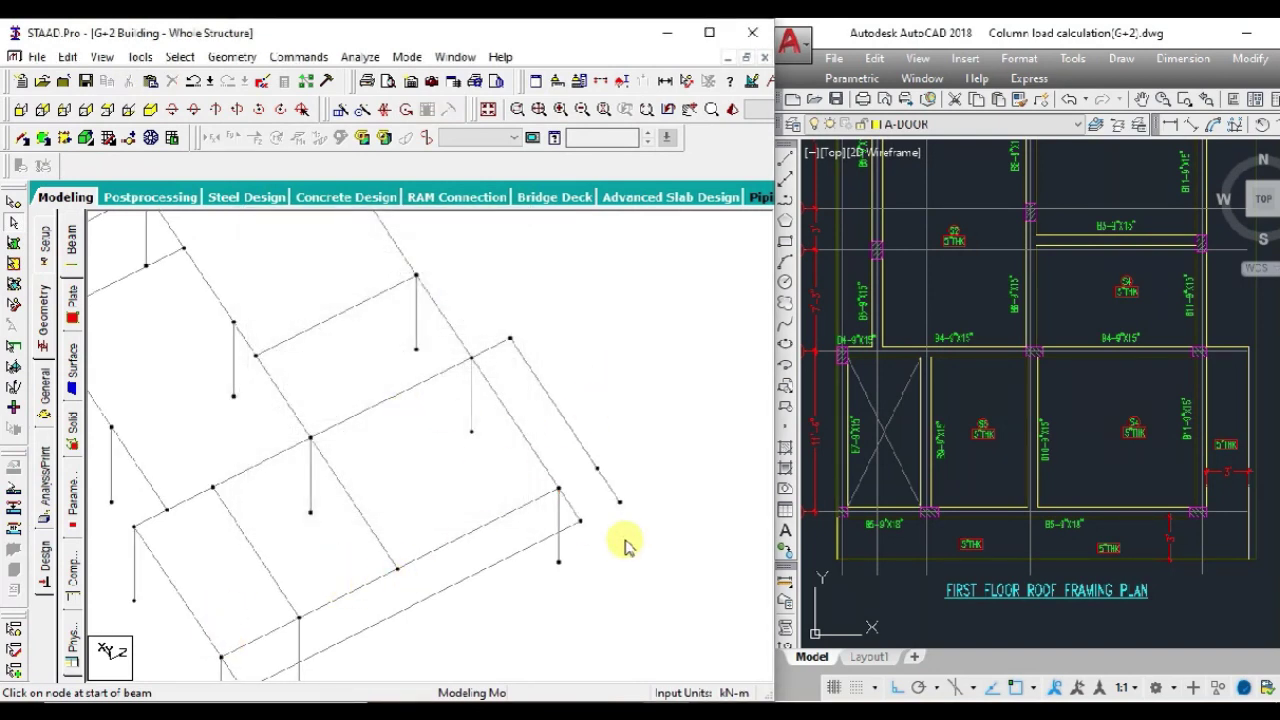
- Delete the unwanted short member at the right corner
{"action": "left_click", "coordinate": [580, 515]}
{"action": "key", "text": "Delete"}
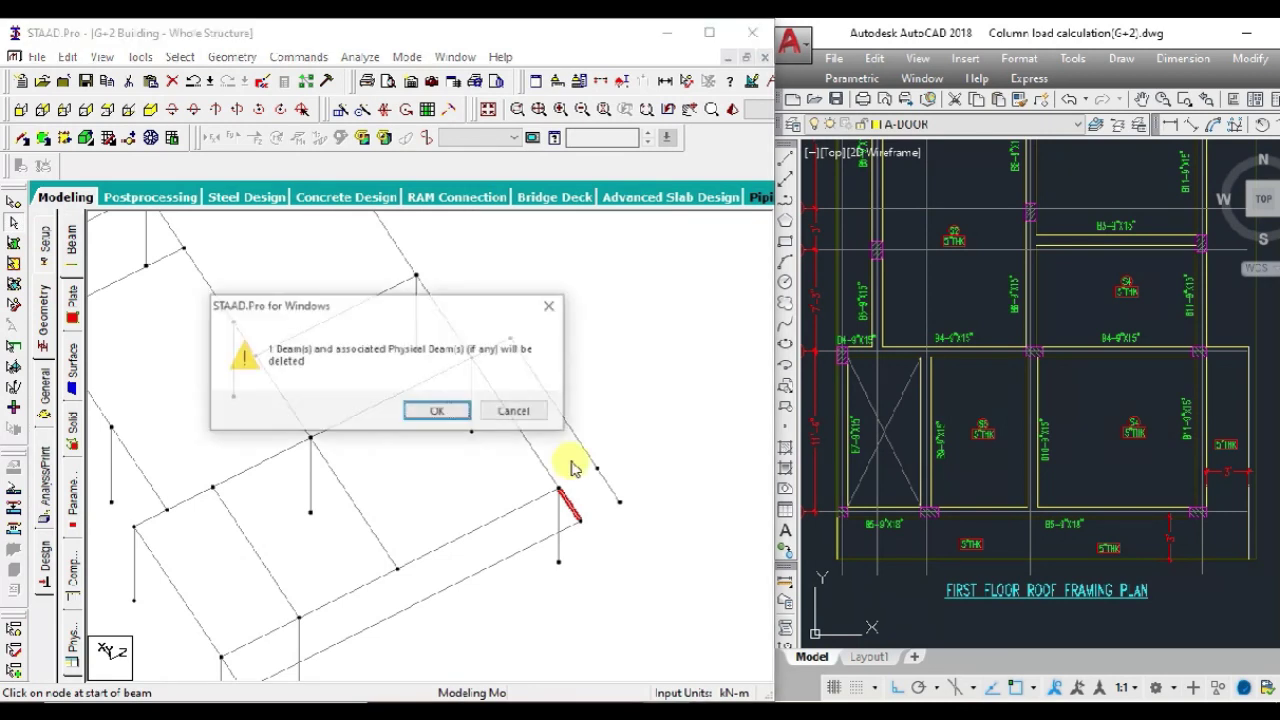
{"action": "left_click", "coordinate": [438, 412]}
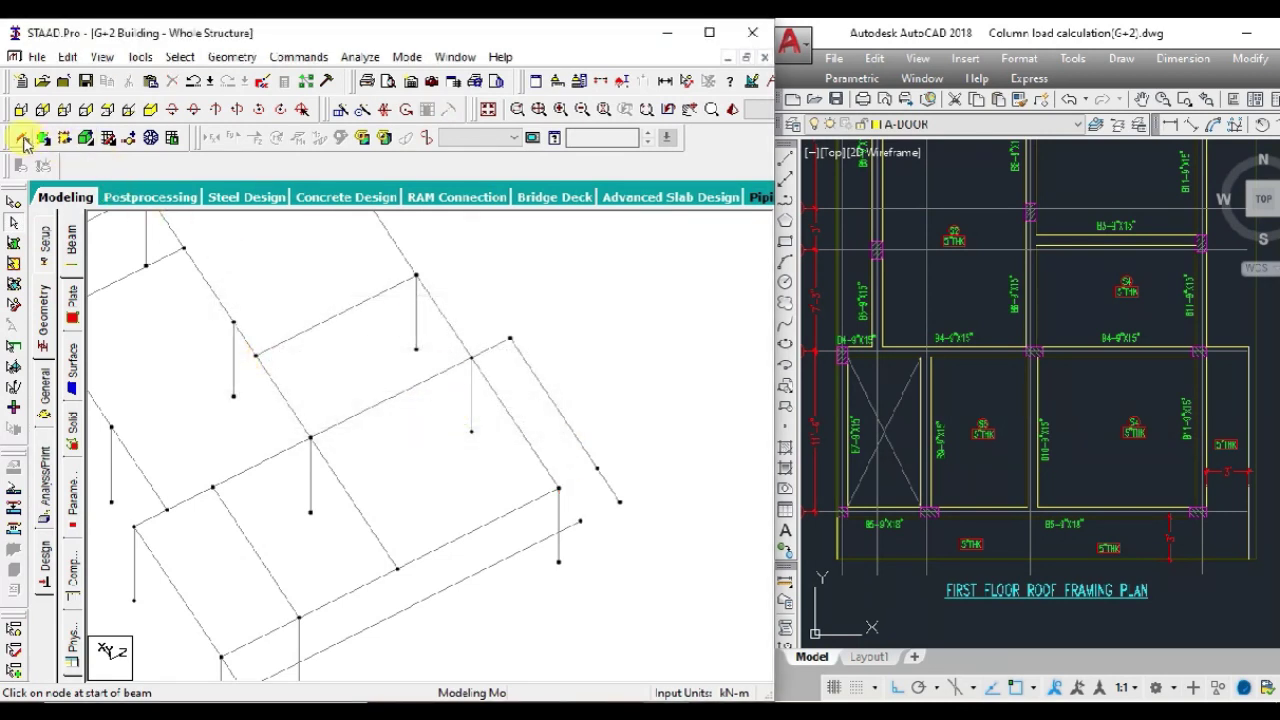
- Delete the two stray nodes on the floor's right edge
{"action": "left_click_drag", "start_coordinate": [580, 520], "coordinate": [619, 502]}
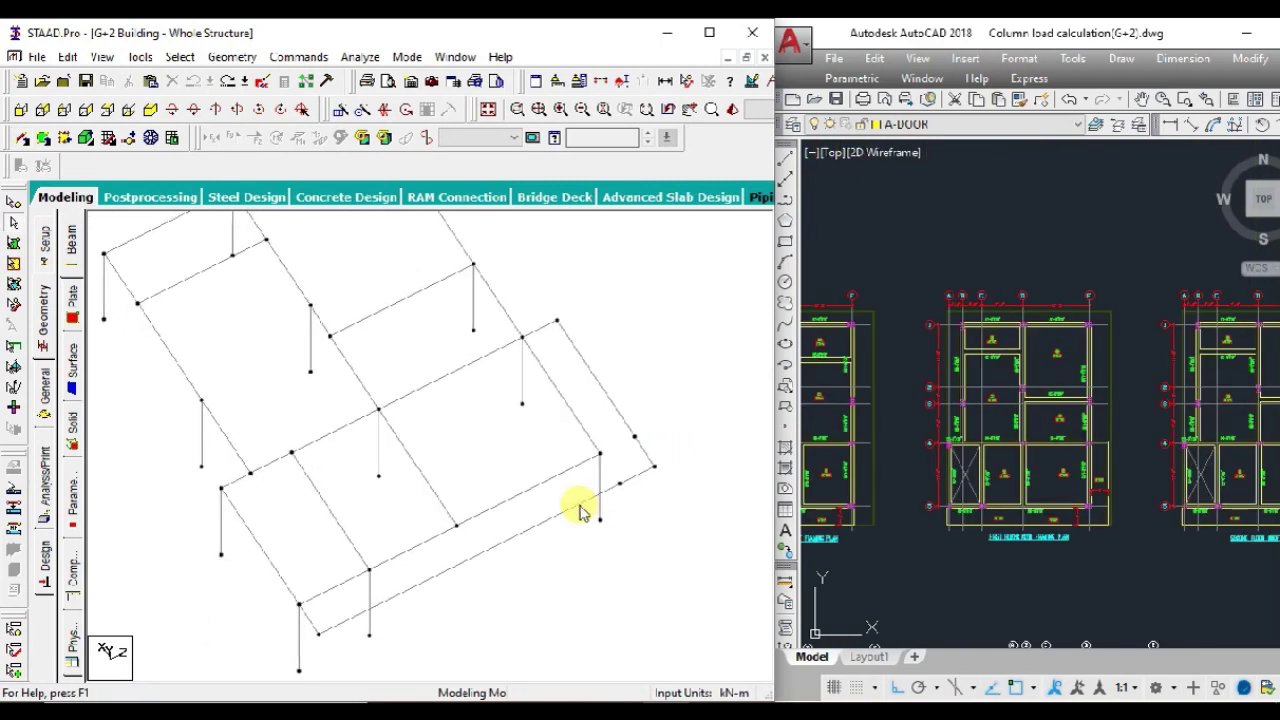
{"action": "left_click", "coordinate": [14, 222]}
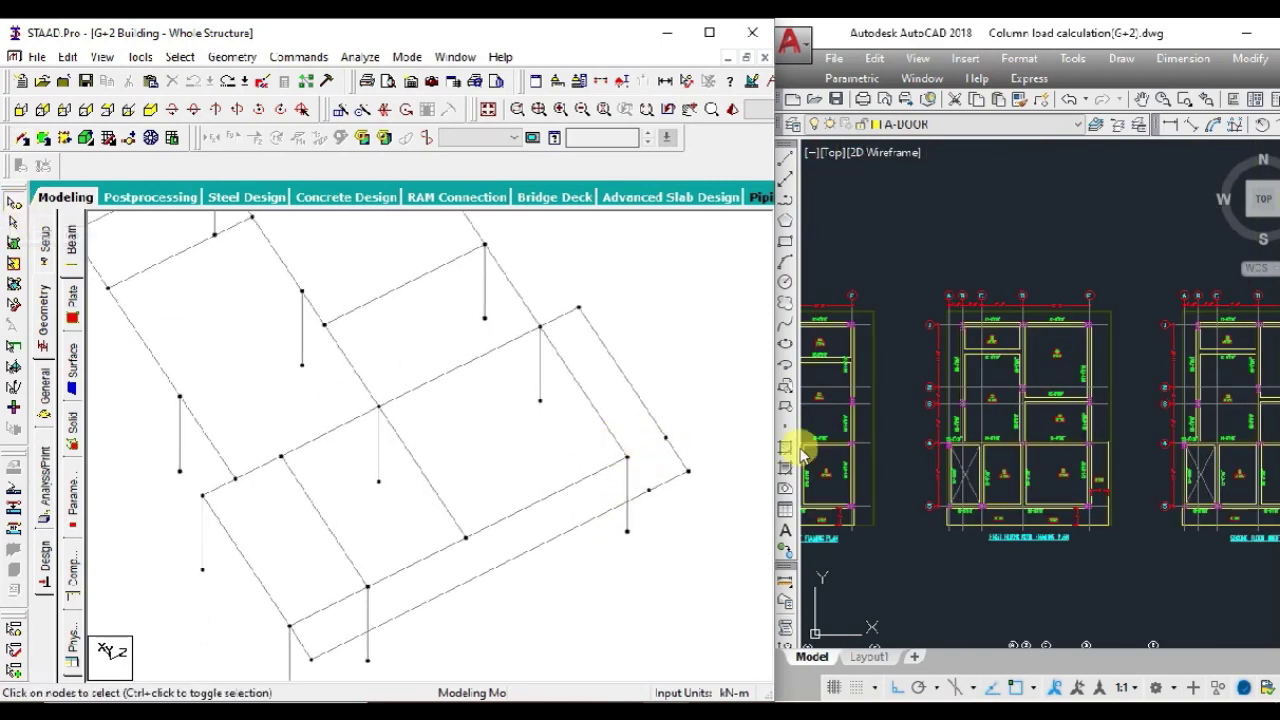
{"action": "left_click", "coordinate": [665, 437]}
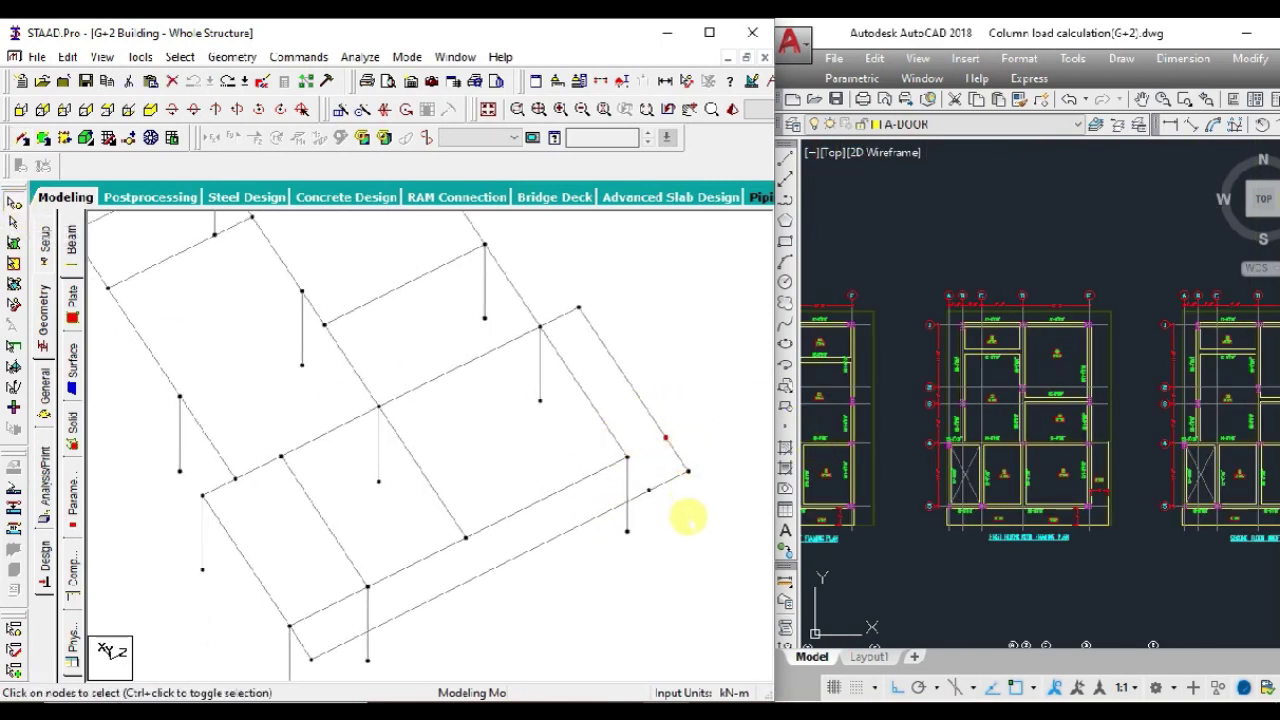
{"action": "key", "text": "Delete"}
{"action": "left_click", "coordinate": [423, 411]}
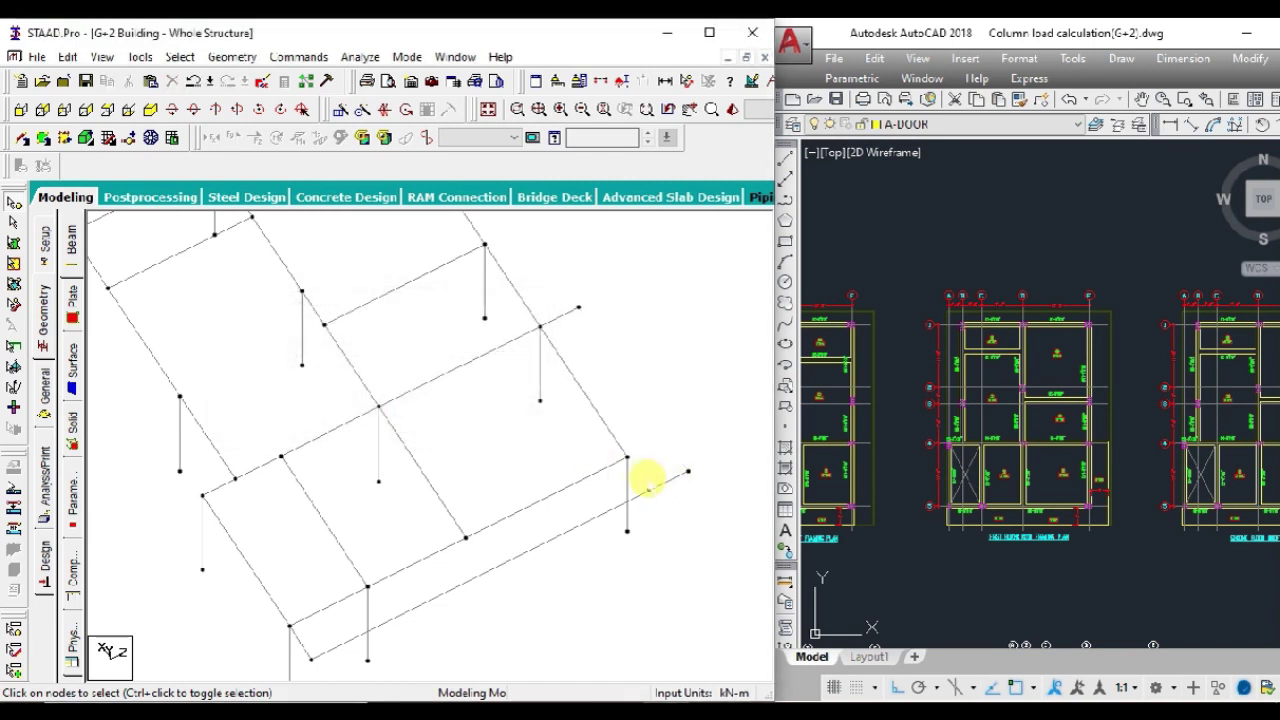
{"action": "key", "text": "Delete"}
{"action": "left_click", "coordinate": [423, 411]}
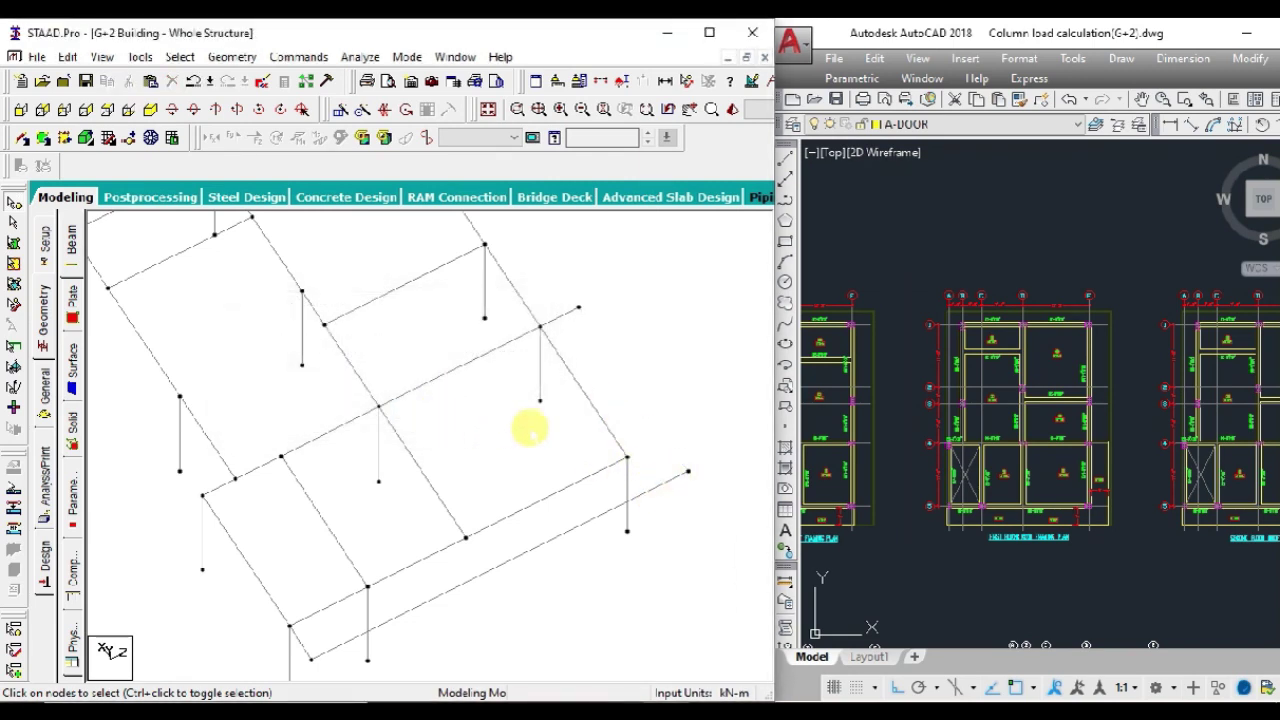
- Draw one continuous beam along the floor's right edge
{"action": "left_click", "coordinate": [16, 137]}
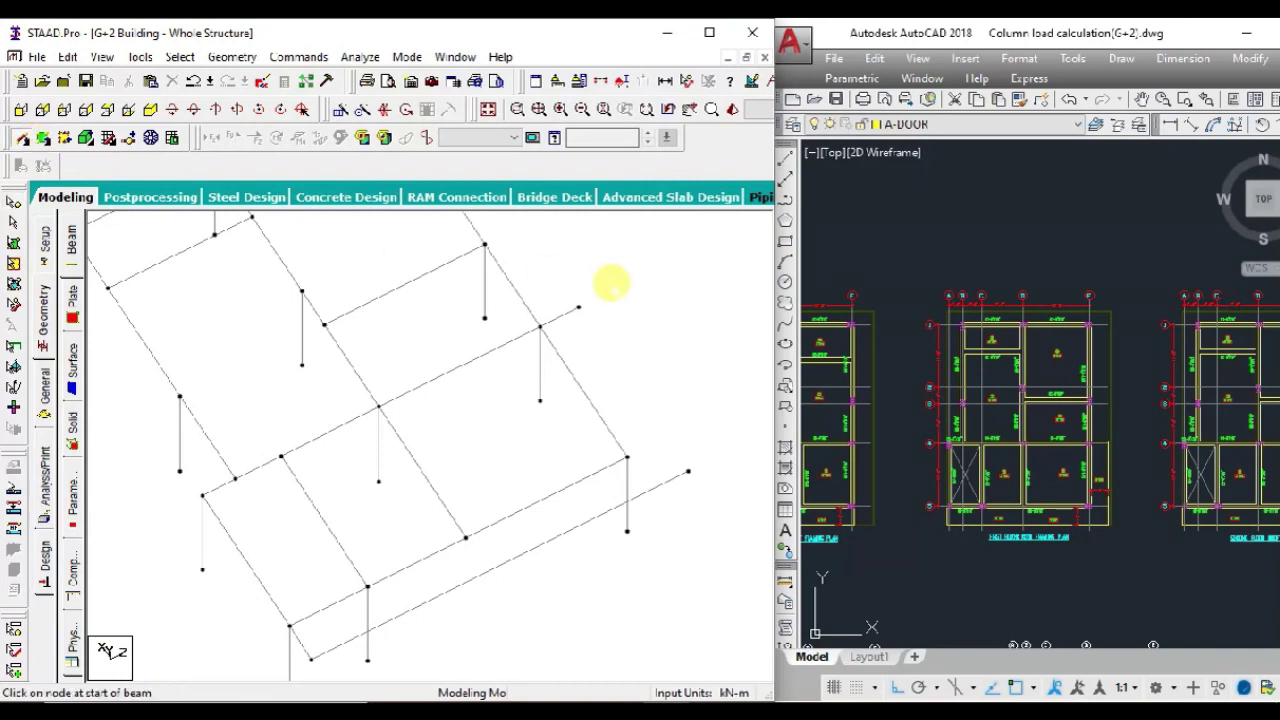
{"action": "left_click_drag", "start_coordinate": [578, 307], "coordinate": [688, 471]}
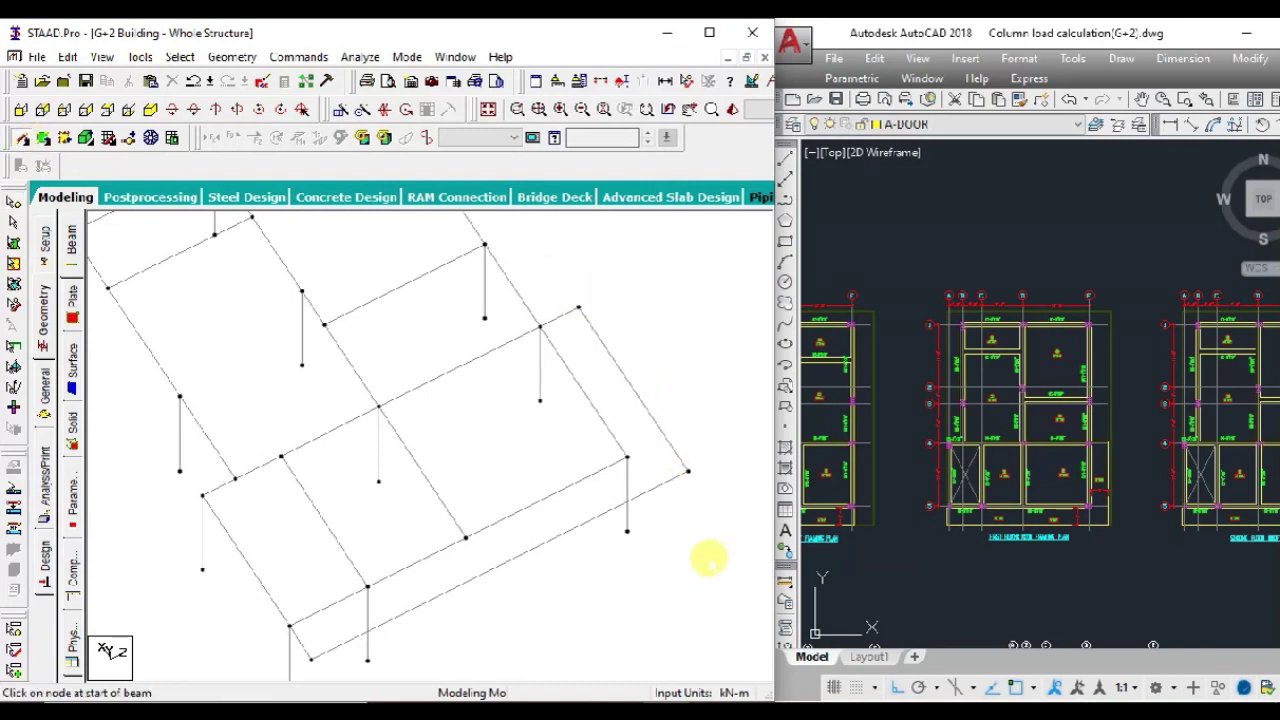
{"action": "scroll", "coordinate": [726, 523], "scroll_direction": "down", "scroll_amount": 2}
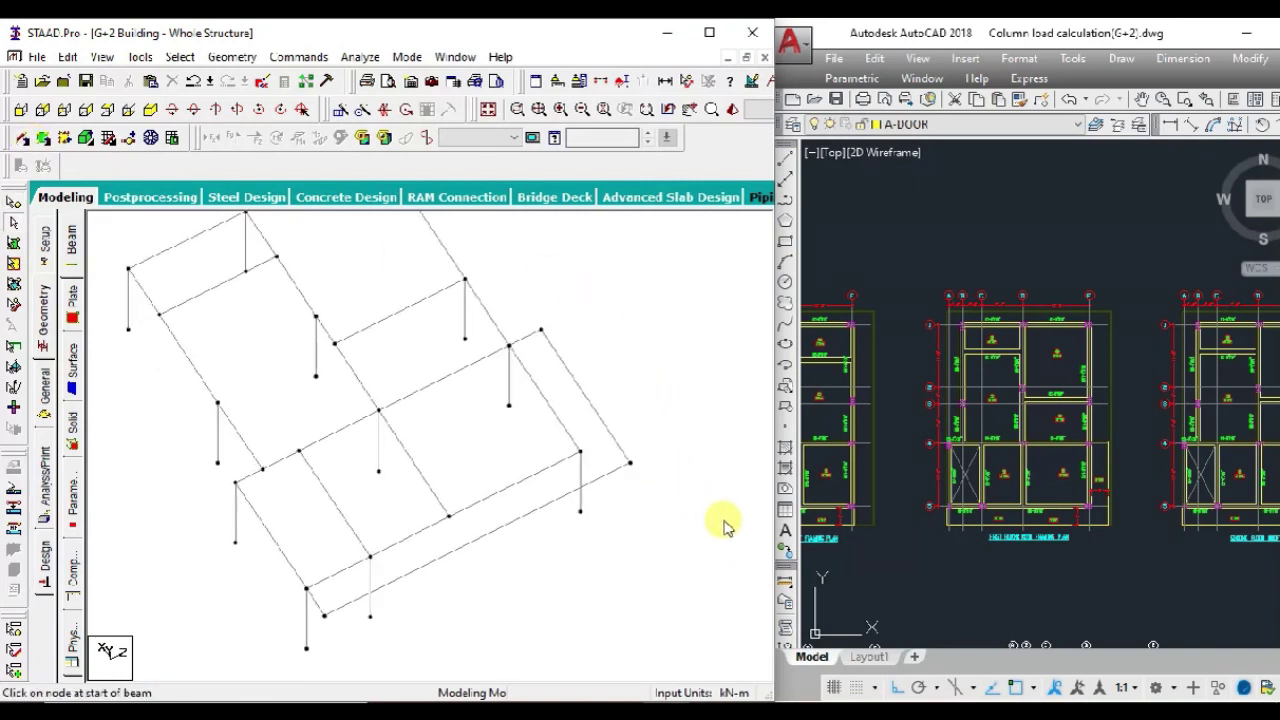
{"action": "scroll", "coordinate": [660, 432], "scroll_direction": "down", "scroll_amount": 2}
{"action": "middle_click_drag", "start_coordinate": [660, 432], "coordinate": [686, 466]}
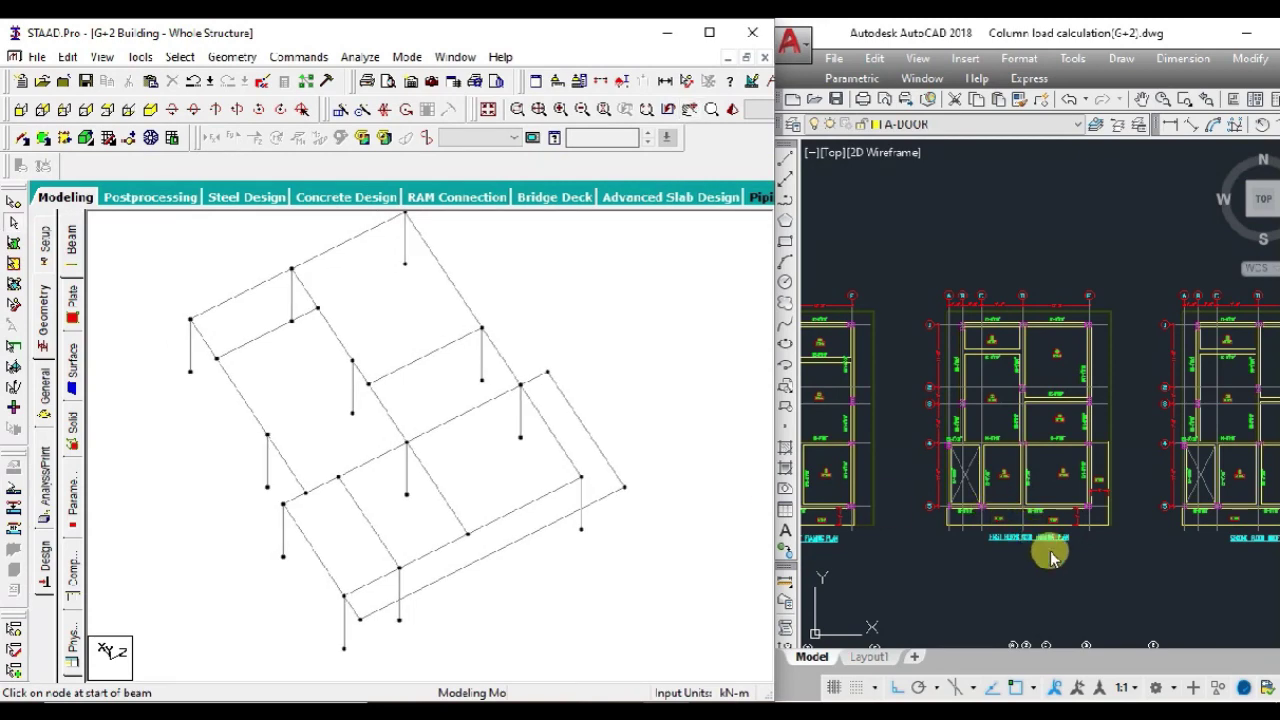
- Compare with the framing plan and box-select the entire floor frame
{"action": "left_click", "coordinate": [1065, 493]}
{"action": "scroll", "coordinate": [1065, 493], "scroll_direction": "down", "scroll_amount": 1}
{"action": "scroll", "coordinate": [1080, 500], "scroll_direction": "up", "scroll_amount": 2}
{"action": "scroll", "coordinate": [1120, 515], "scroll_direction": "down", "scroll_amount": 2}
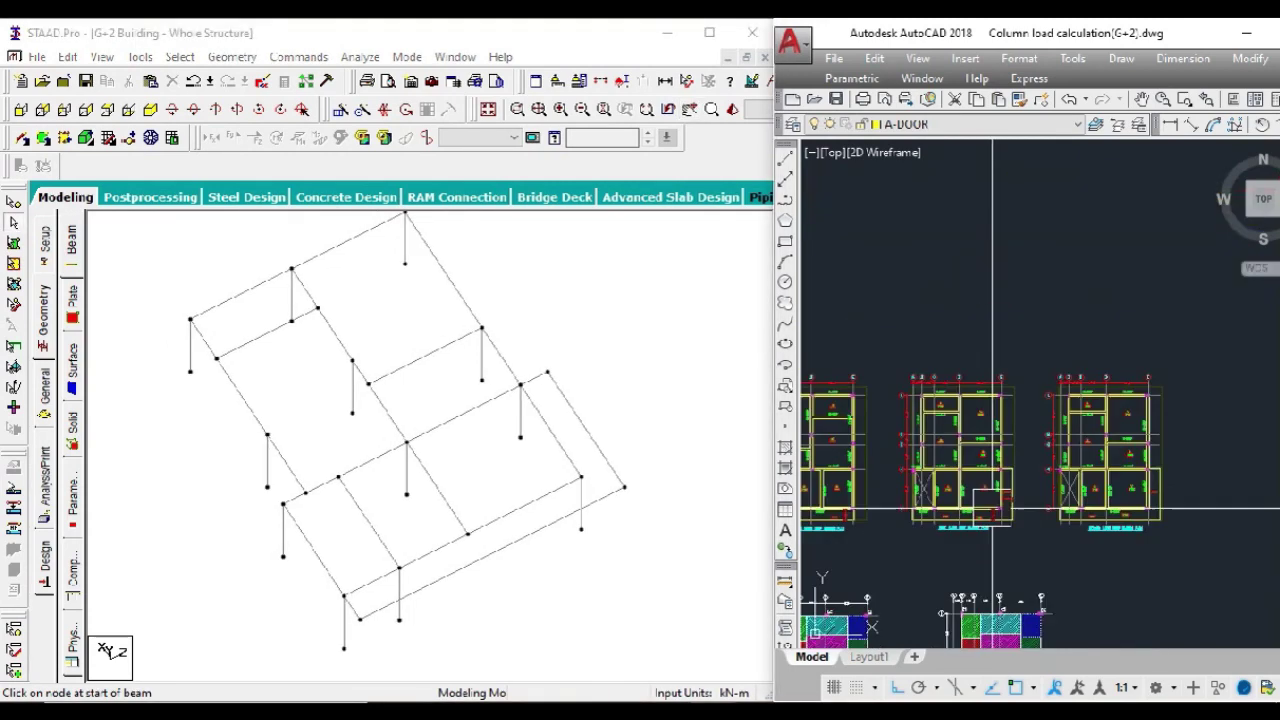
{"action": "scroll", "coordinate": [1150, 530], "scroll_direction": "down", "scroll_amount": 1}
{"action": "scroll", "coordinate": [1140, 525], "scroll_direction": "up", "scroll_amount": 1}
{"action": "scroll", "coordinate": [1135, 510], "scroll_direction": "up", "scroll_amount": 2}
{"action": "scroll", "coordinate": [1134, 480], "scroll_direction": "down", "scroll_amount": 3}
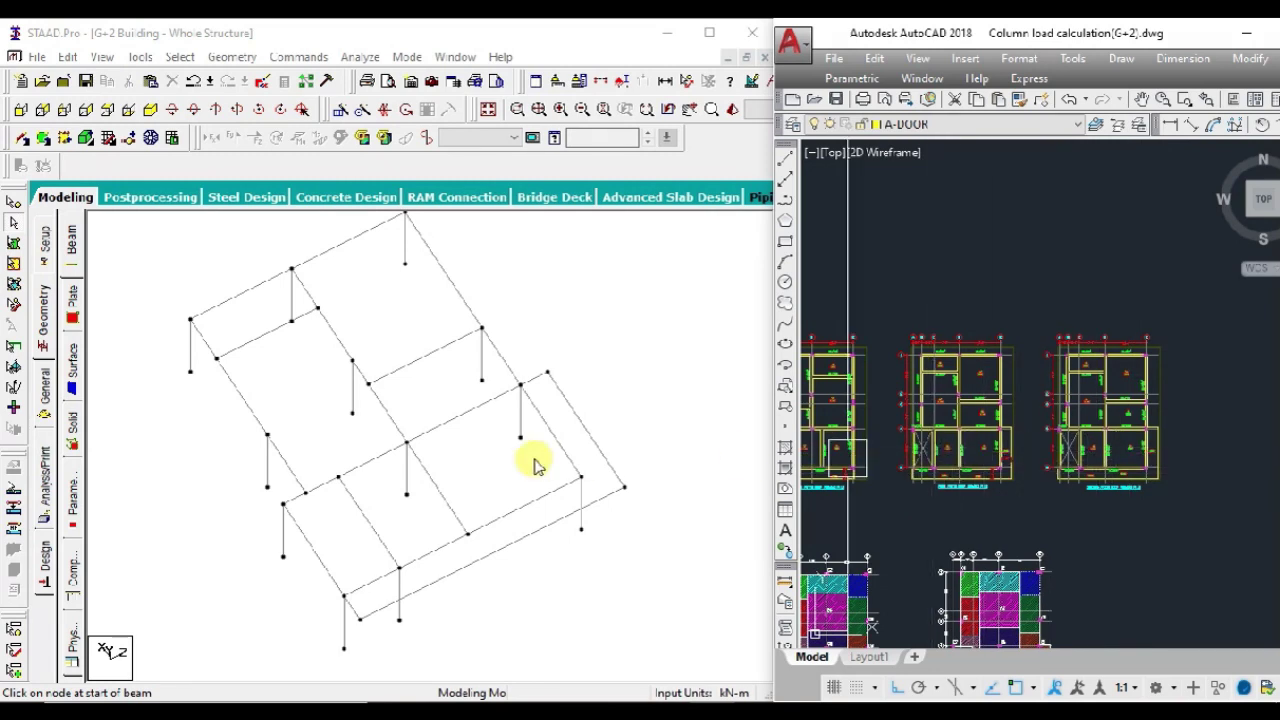
{"action": "scroll", "coordinate": [545, 486], "scroll_direction": "down", "scroll_amount": 1}
{"action": "scroll", "coordinate": [570, 496], "scroll_direction": "down", "scroll_amount": 1}
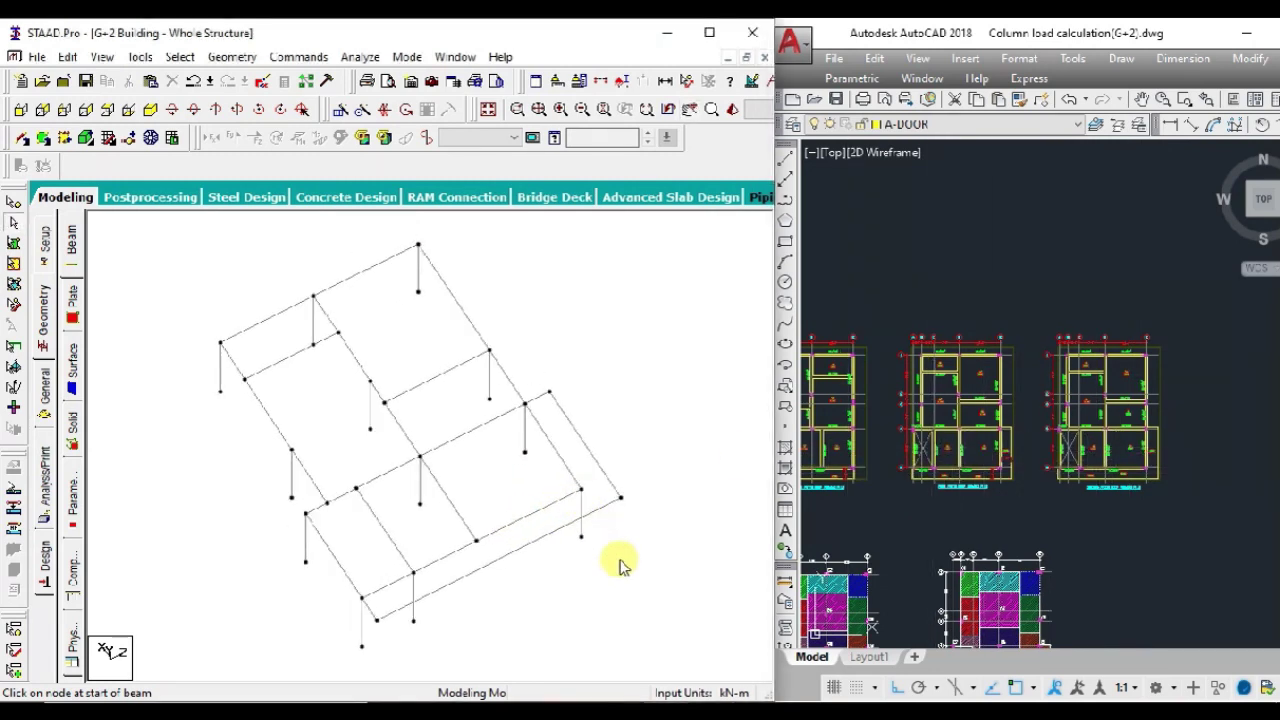
{"action": "scroll", "coordinate": [635, 585], "scroll_direction": "down", "scroll_amount": 1}
{"action": "left_click_drag", "start_coordinate": [650, 650], "coordinate": [186, 255]}
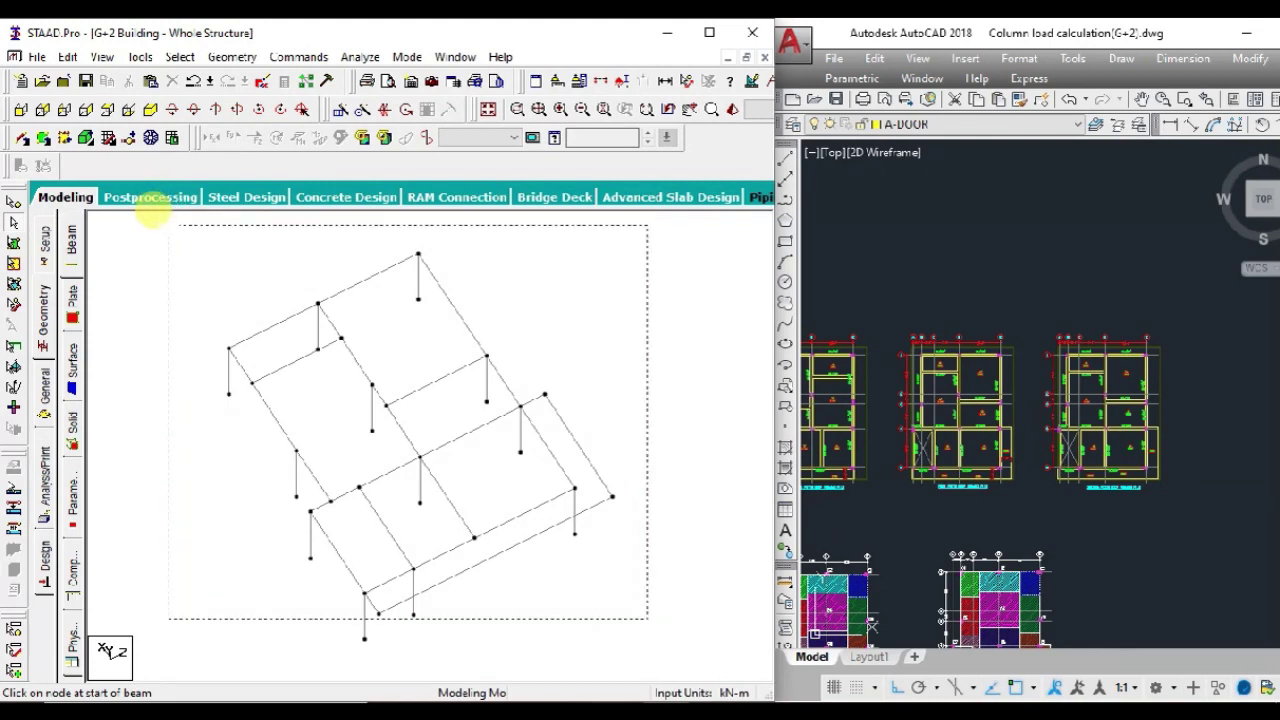
- Translationally repeat the selected floor in global Y with 3 m step spacing
{"action": "left_click", "coordinate": [341, 110]}
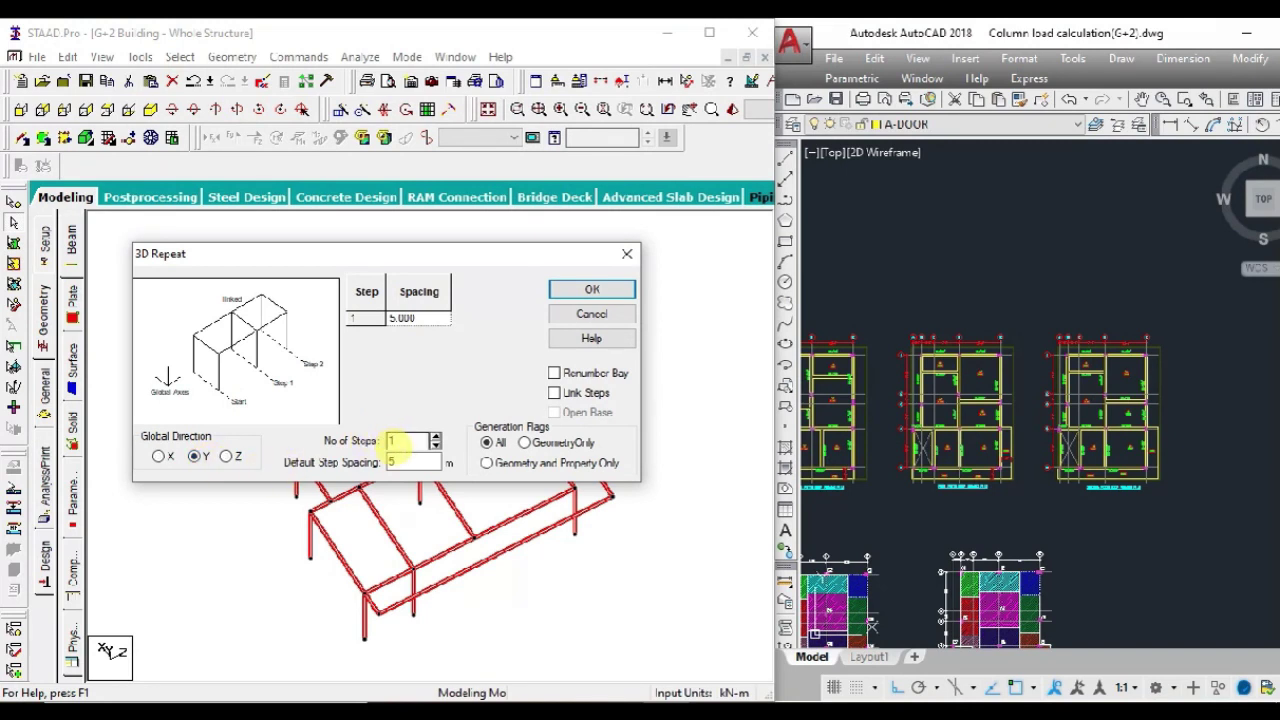
{"action": "double_click", "coordinate": [400, 462]}
{"action": "type", "text": "3"}
{"action": "left_click", "coordinate": [604, 291]}
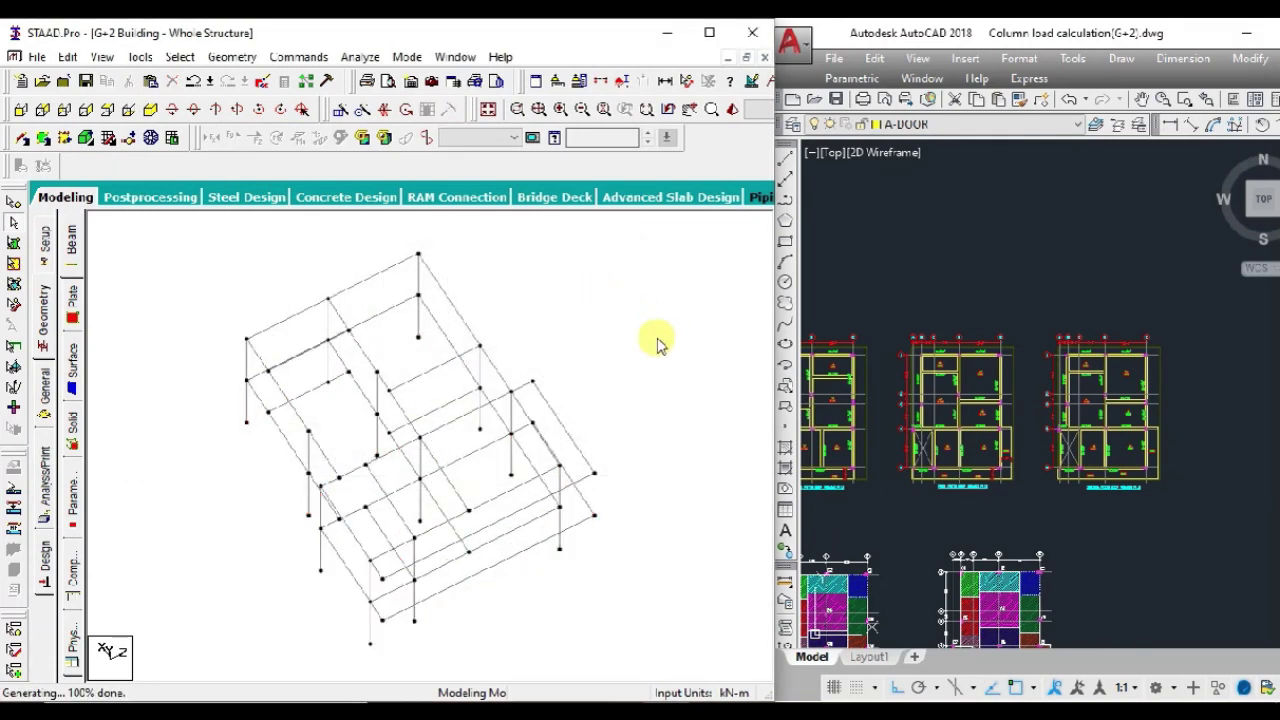
{"action": "left_click", "coordinate": [488, 110]}
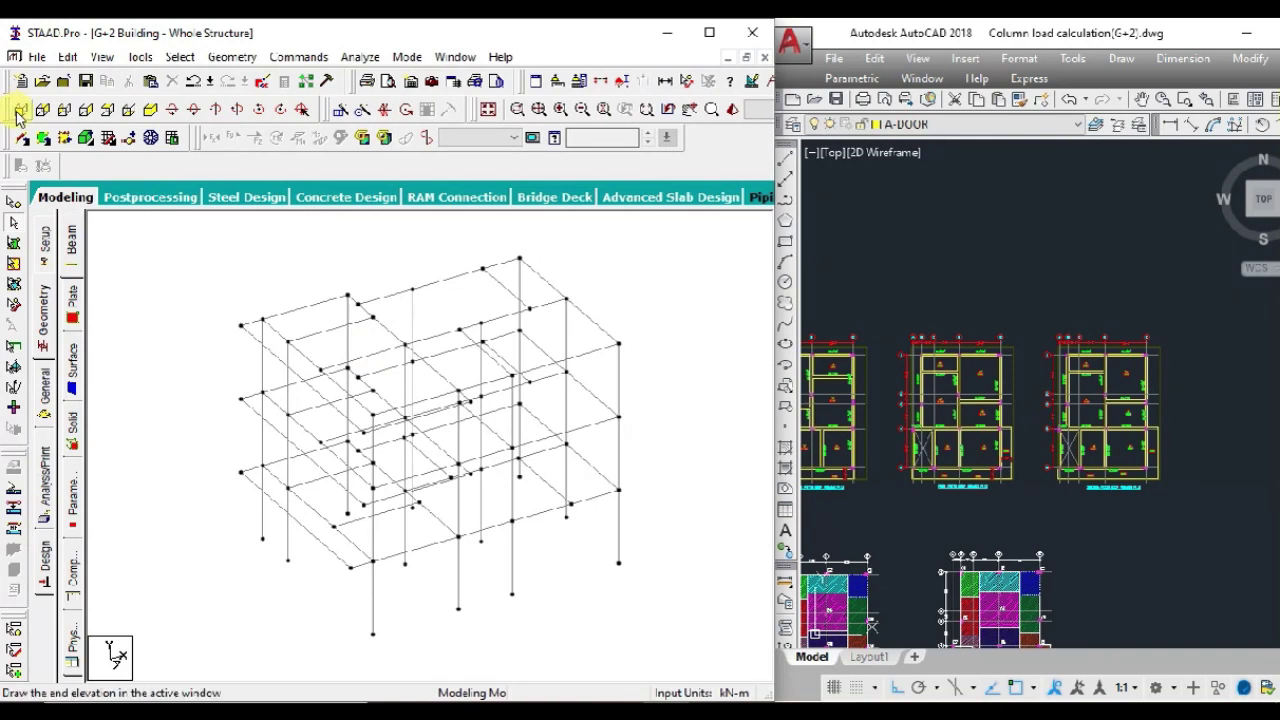
- Rotate the three-storey frame about the vertical axis to inspect it
{"action": "key", "text": "Left"}
{"action": "key", "text": "Left"}
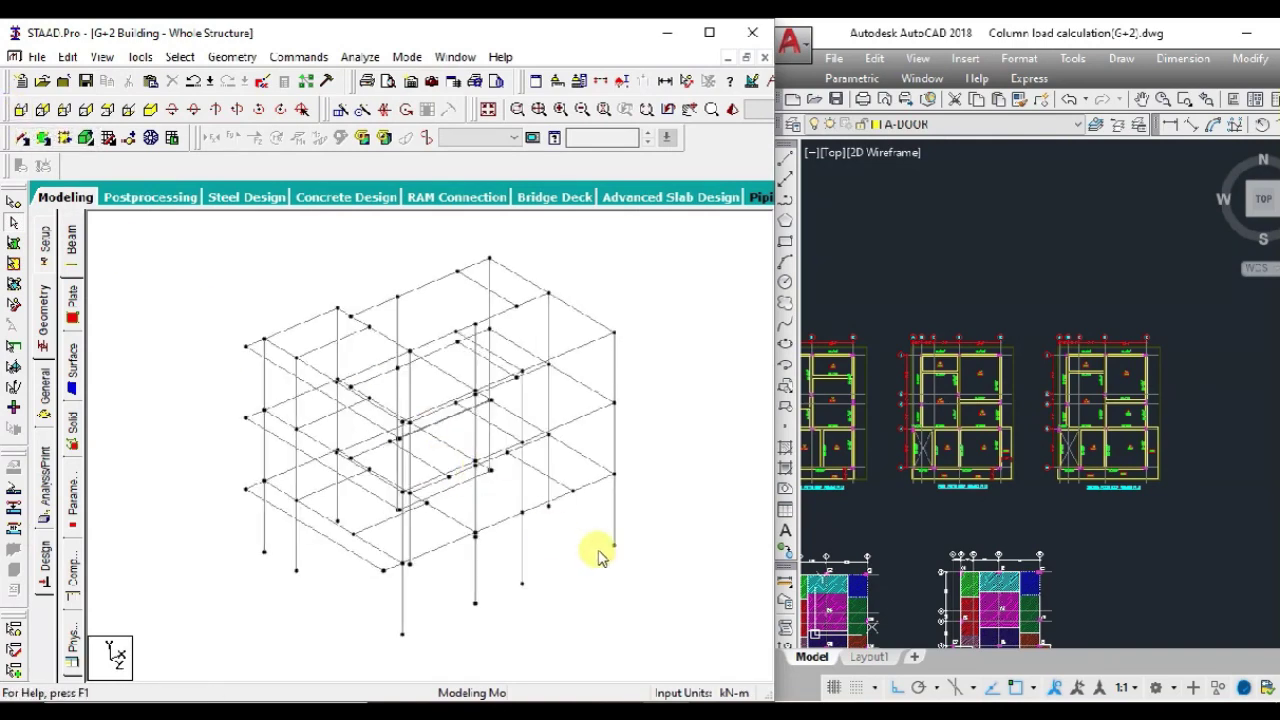
{"action": "key", "text": "Left"}
{"action": "key", "text": "Left"}
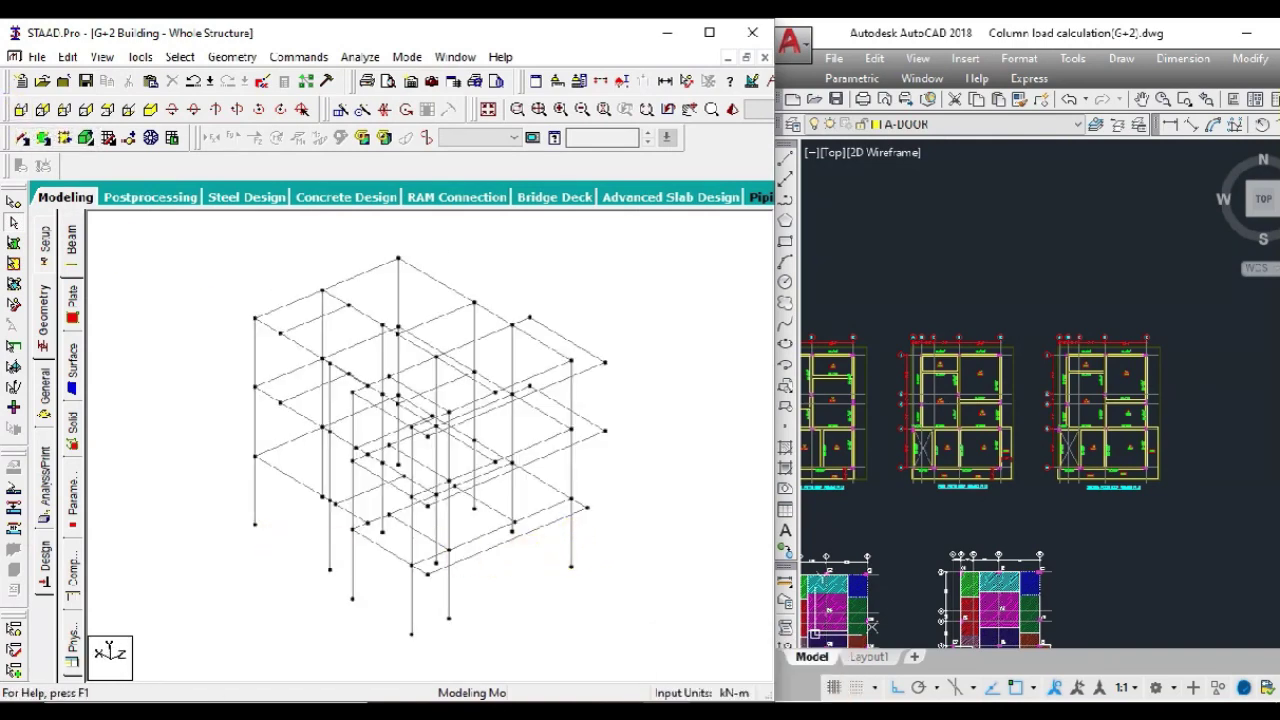